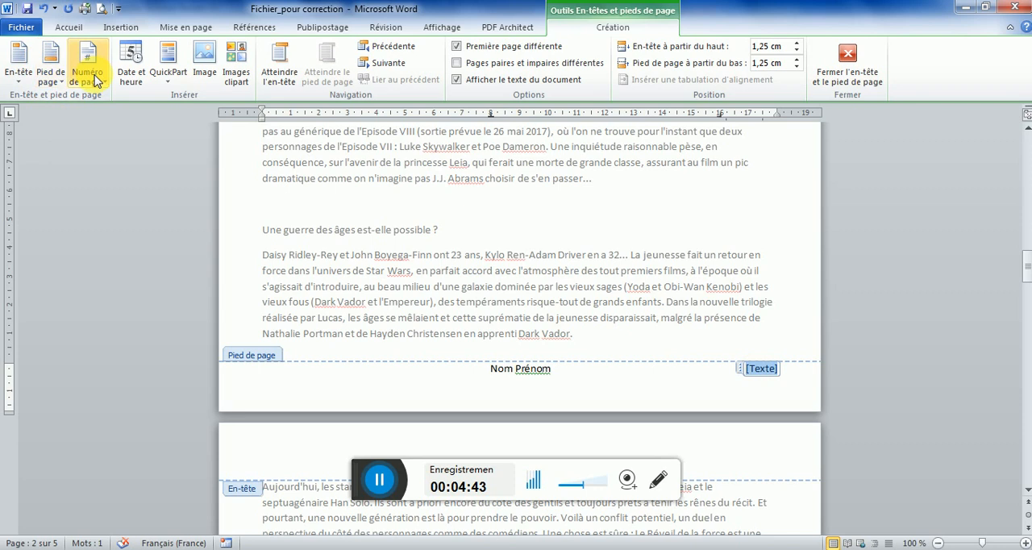
Replace the footer's [Texte] placeholder with a Mosaïque page number at the current position, and close header and footer editing
left_click(96, 81)
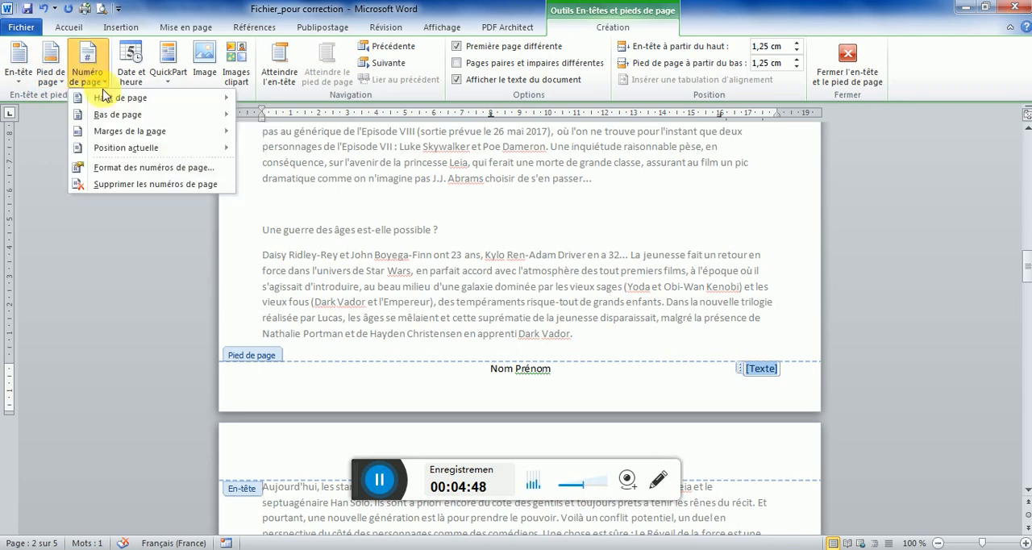
mouse_move(121, 119)
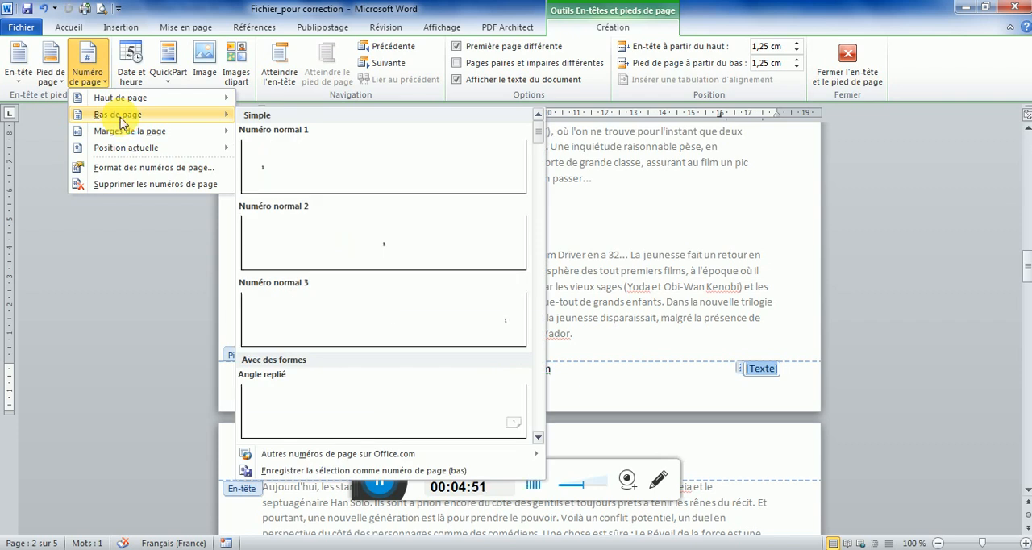
mouse_move(134, 152)
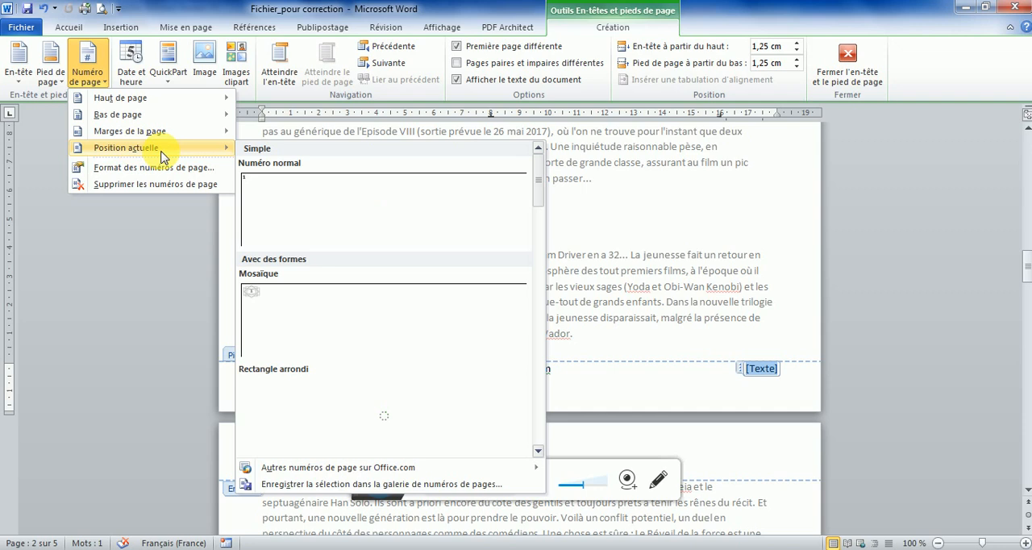
left_click(268, 327)
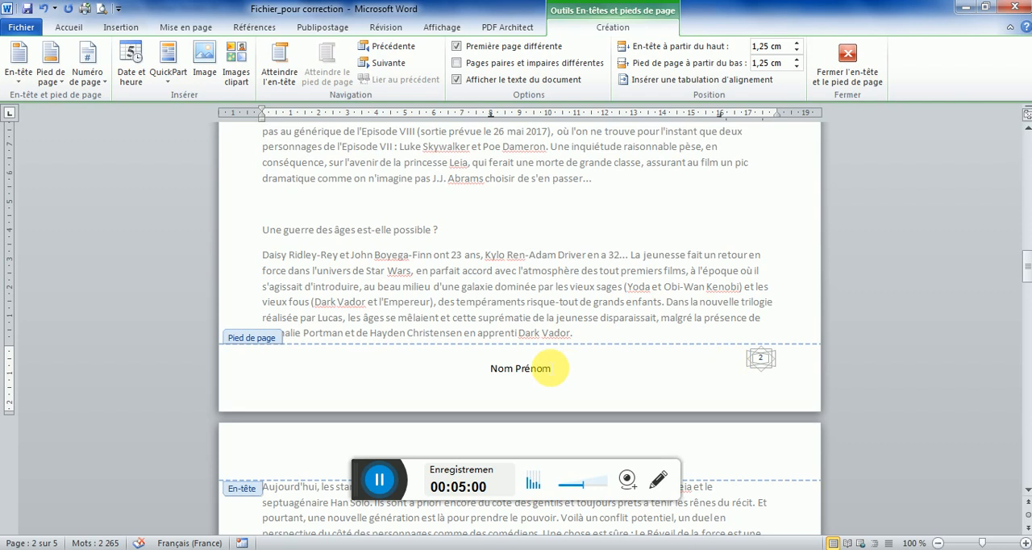
left_click_drag(1028, 268, 1025, 407)
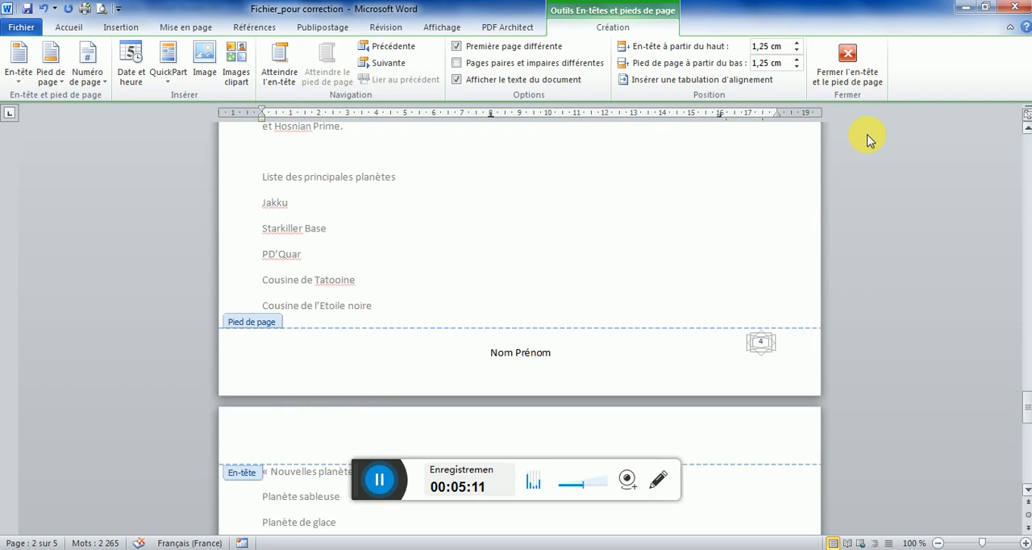
left_click(848, 60)
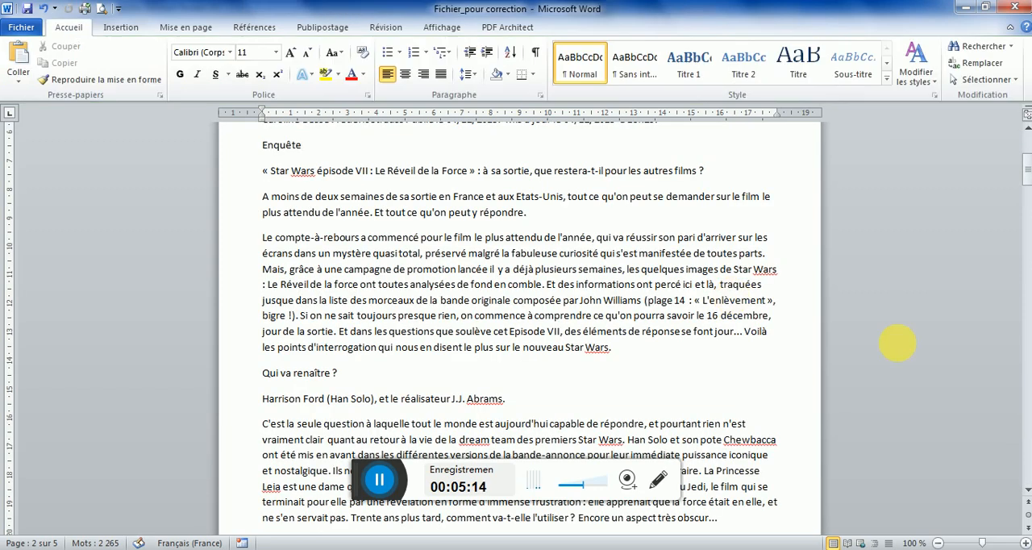
Apply the Sans interligne style to the entire document text
left_click_drag(1028, 185, 1024, 149)
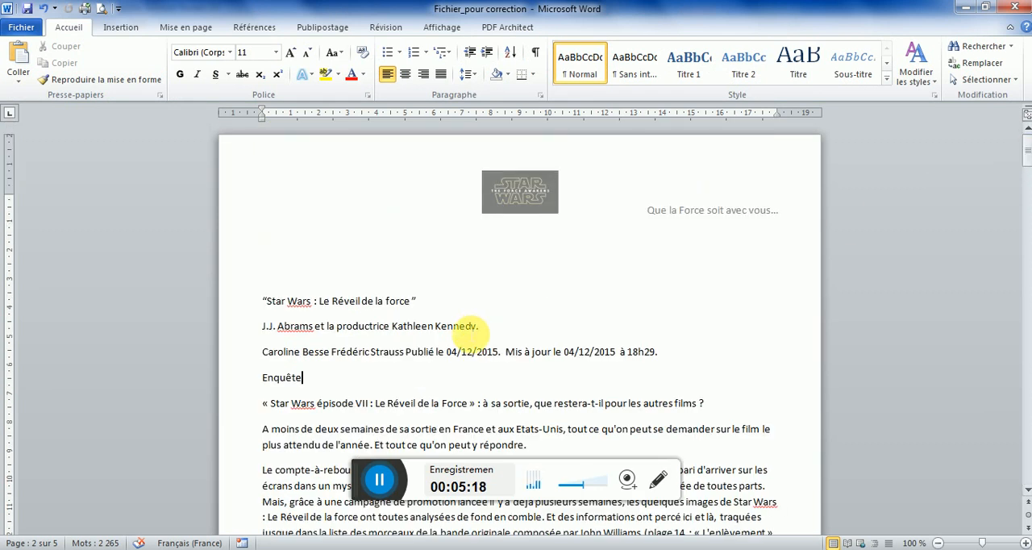
left_click(377, 325)
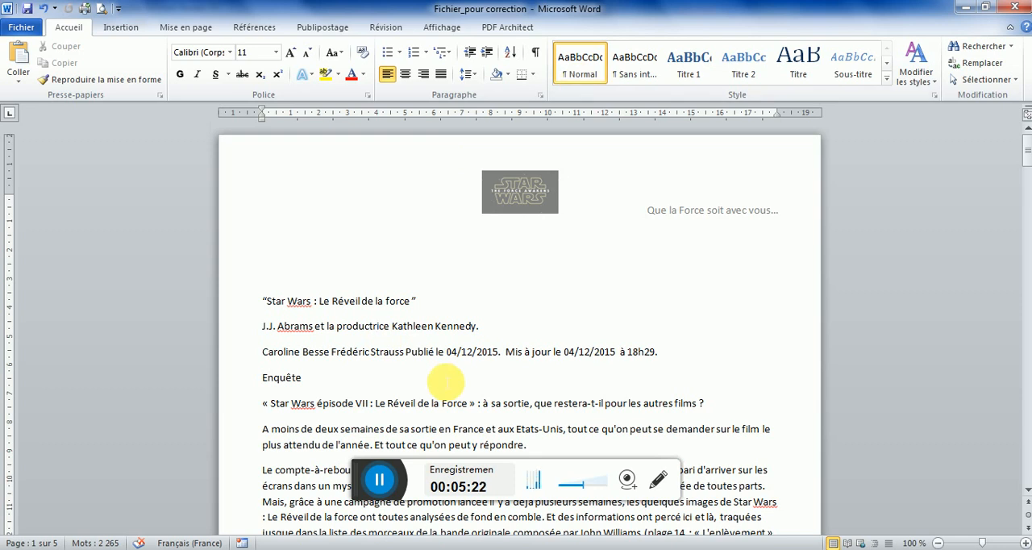
key("ctrl+a")
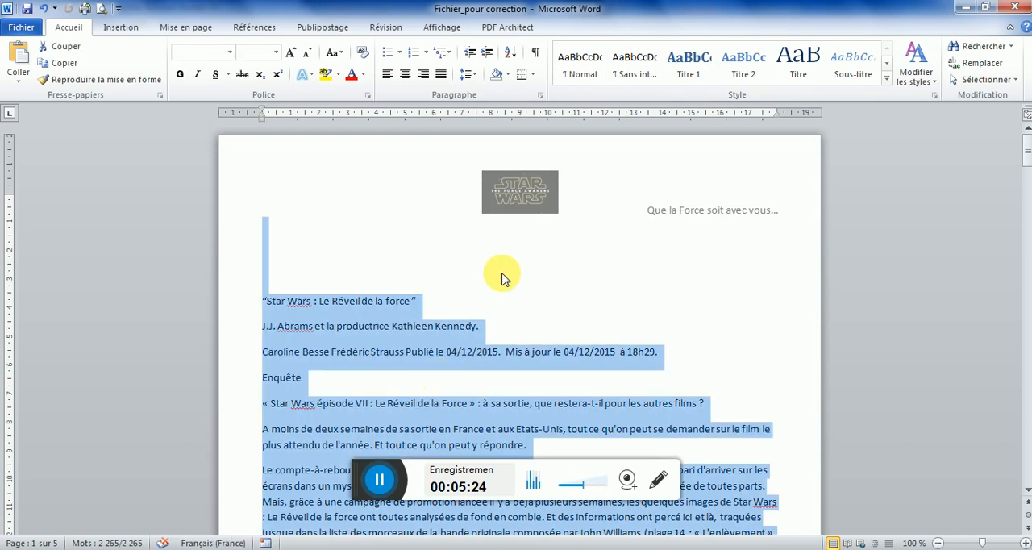
left_click(636, 64)
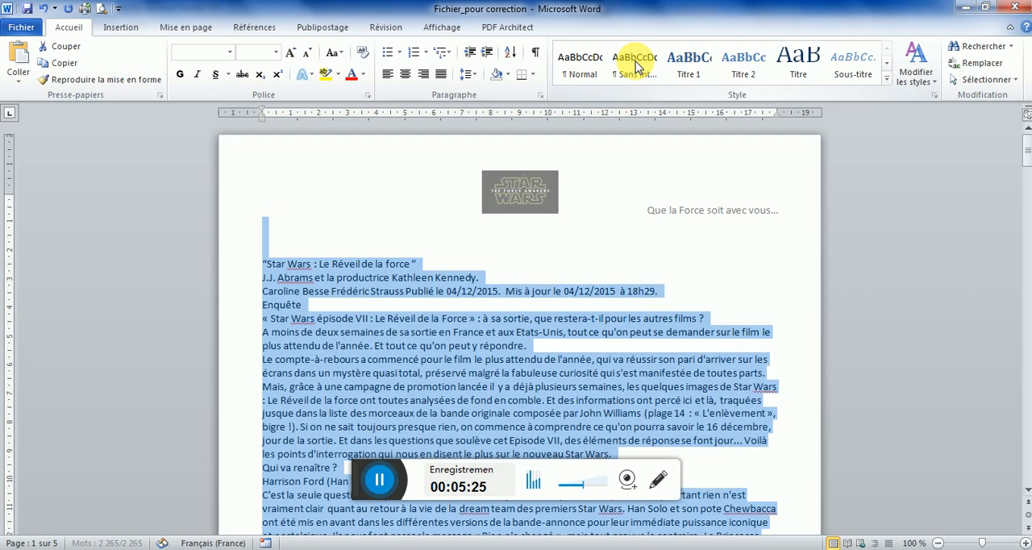
left_click(347, 297)
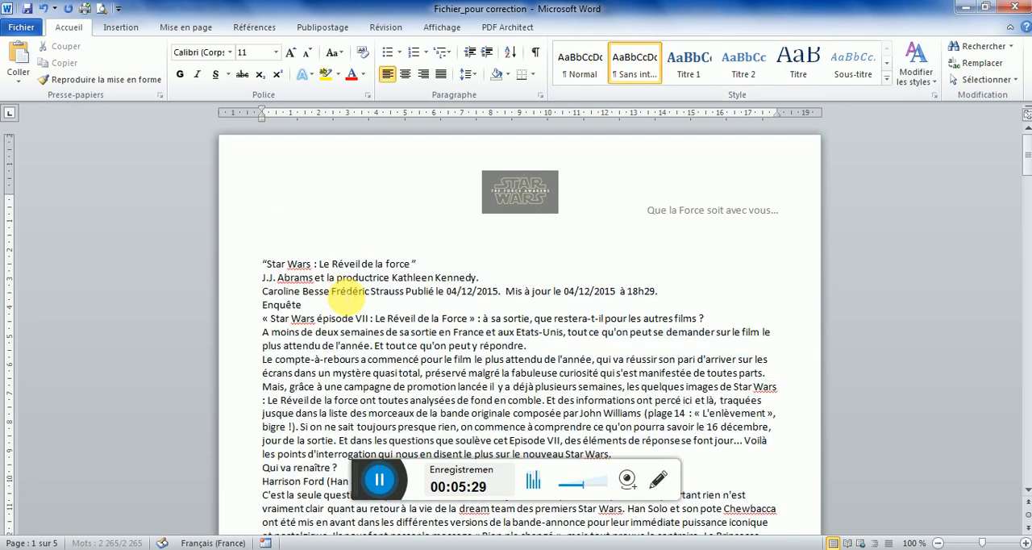
Format the paragraph starting "A moins de deux semaines" in Cambria, size 12, with justified alignment
double_click(256, 337)
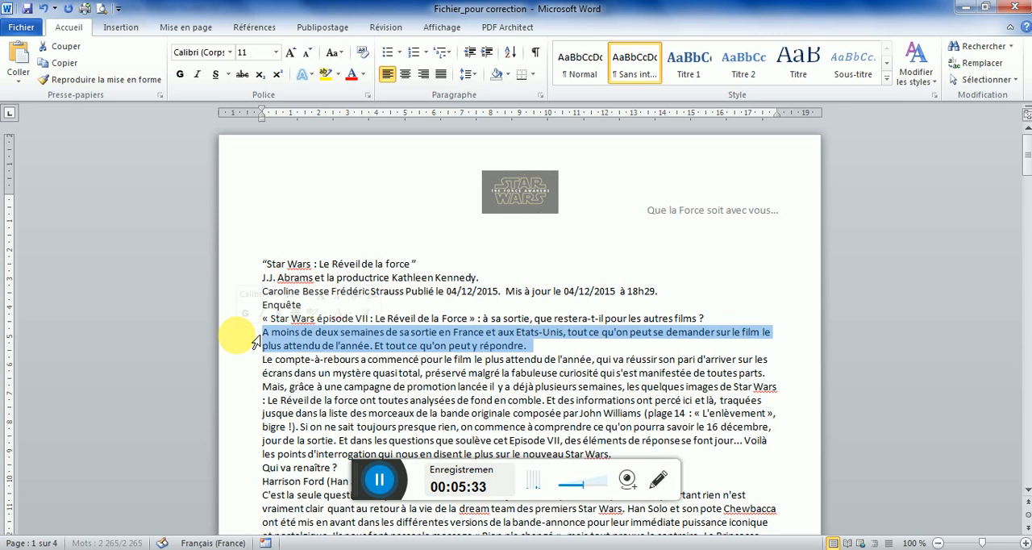
left_click(207, 54)
type("Cambria")
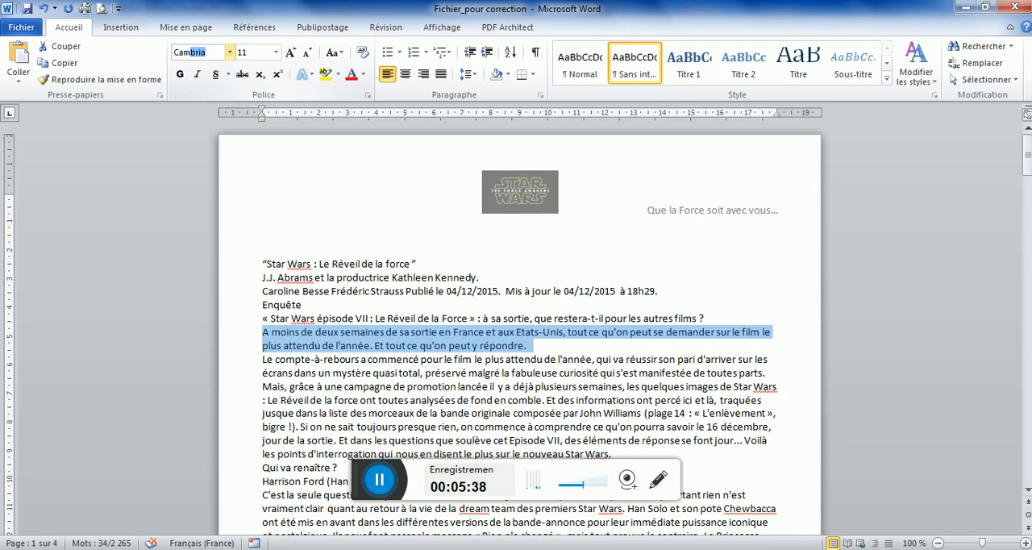
key("Return")
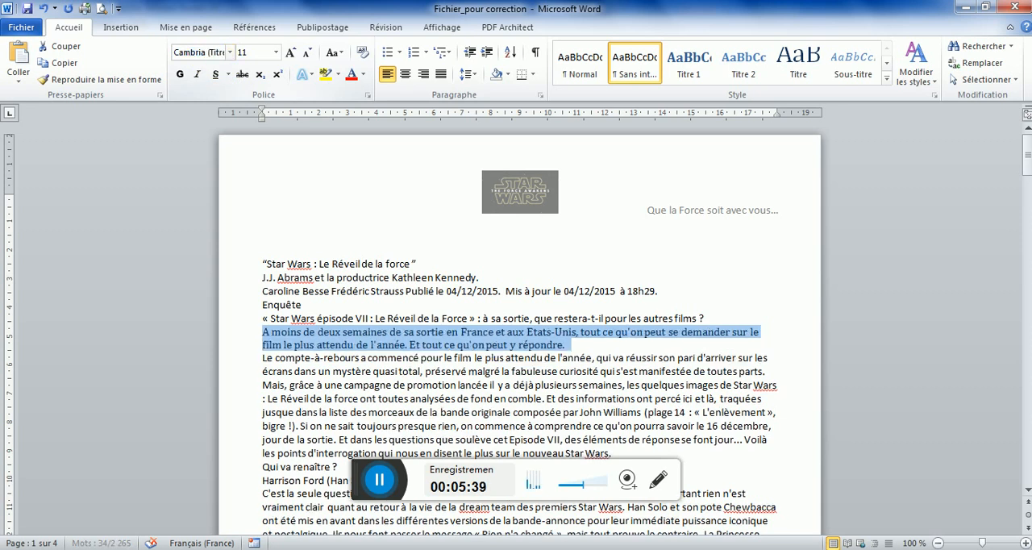
left_click(276, 53)
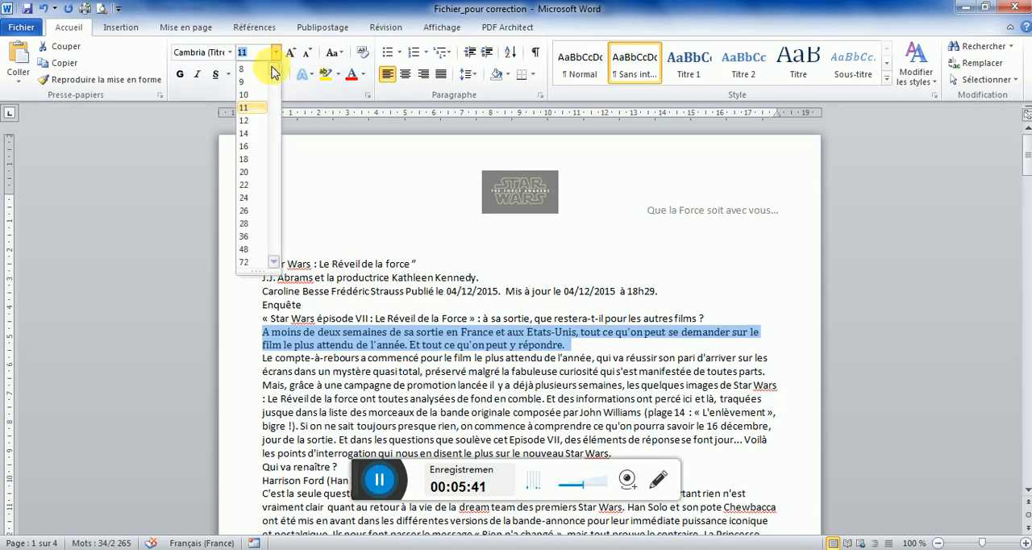
left_click(253, 121)
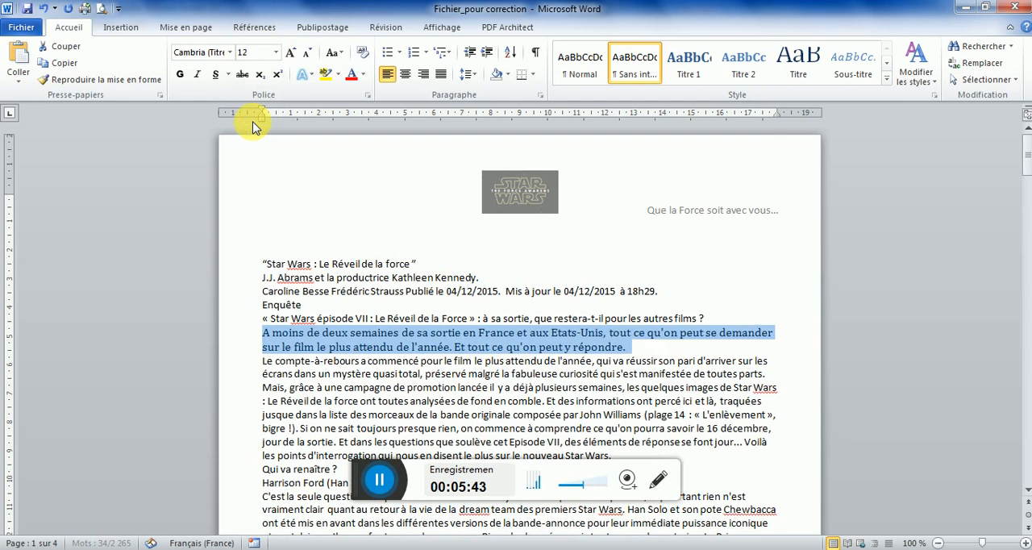
left_click(441, 76)
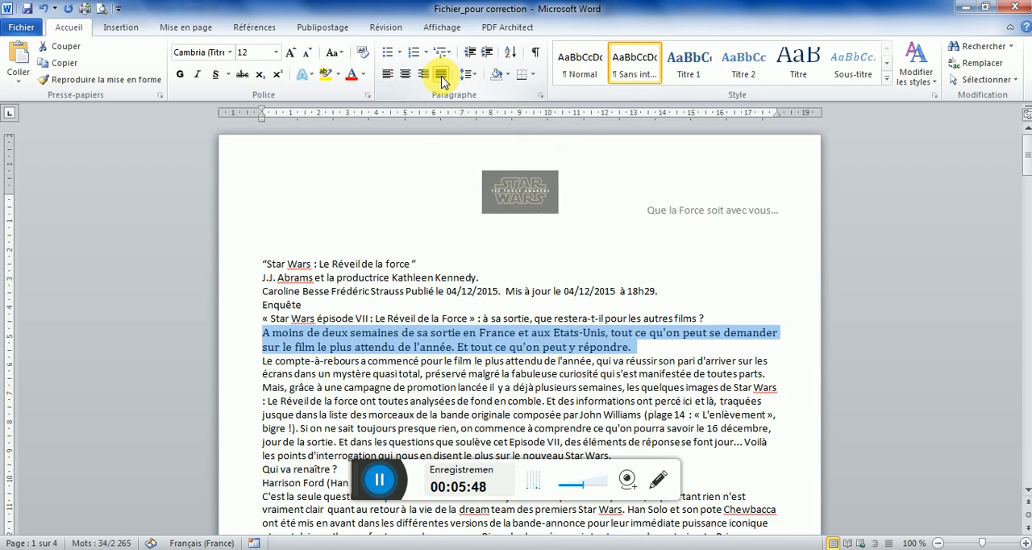
Set the selected paragraph's spacing before to 3 pt and update the Sans interligne style to match the selection
left_click(540, 98)
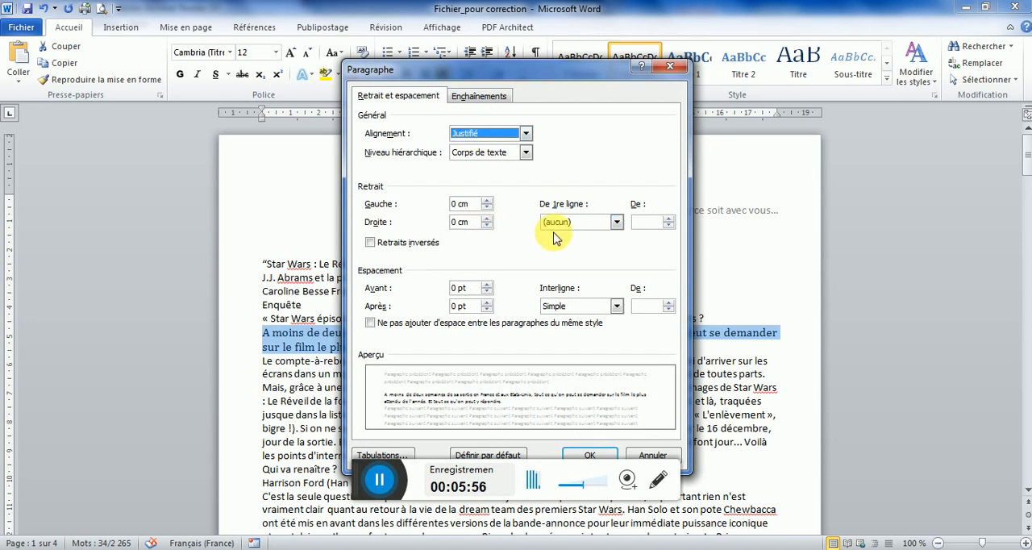
left_click(487, 286)
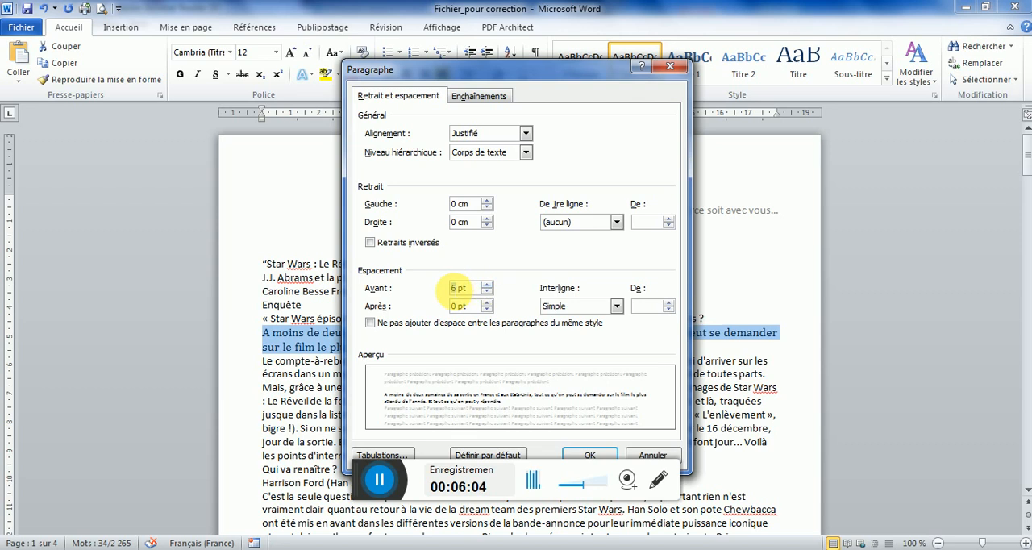
double_click(452, 288)
type("3")
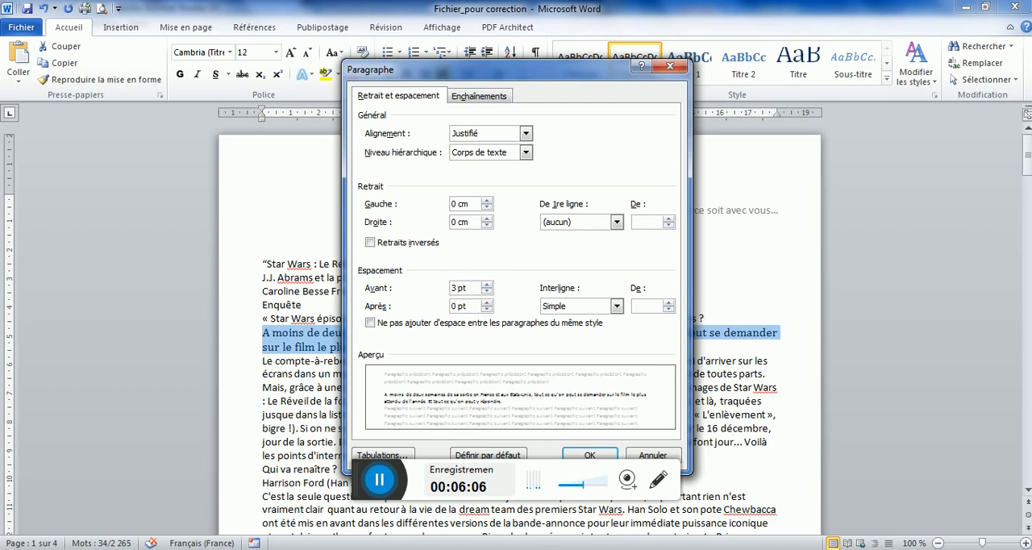
left_click(582, 457)
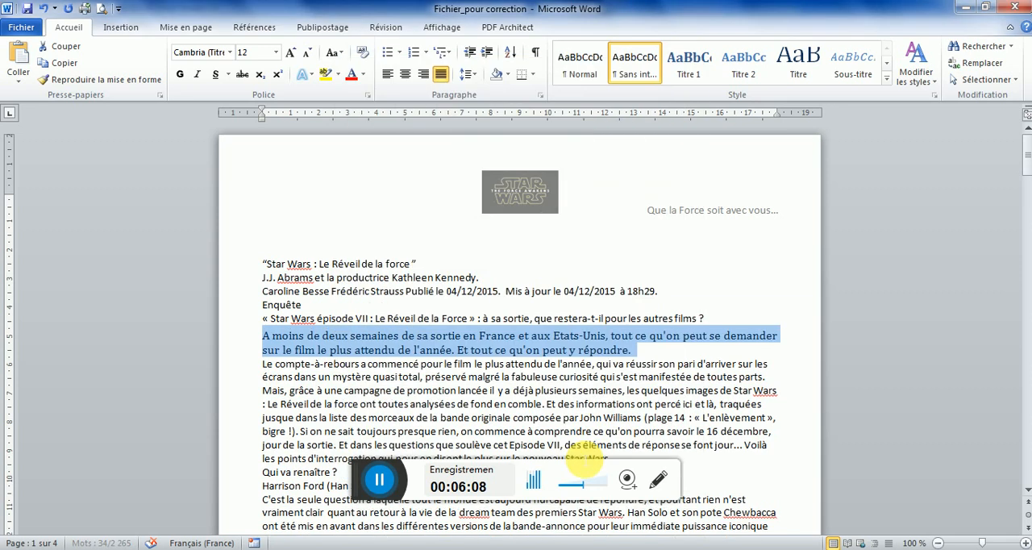
right_click(642, 74)
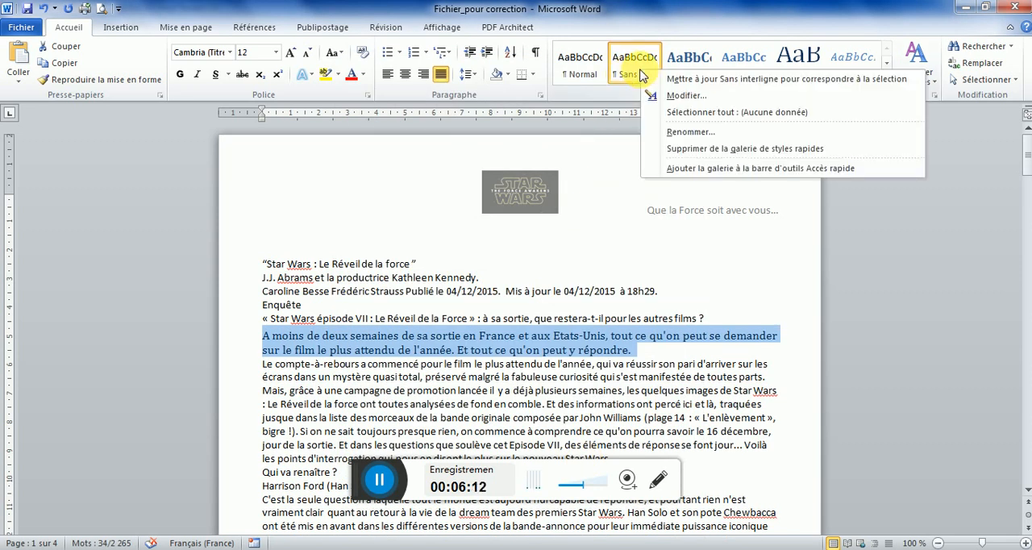
left_click(689, 81)
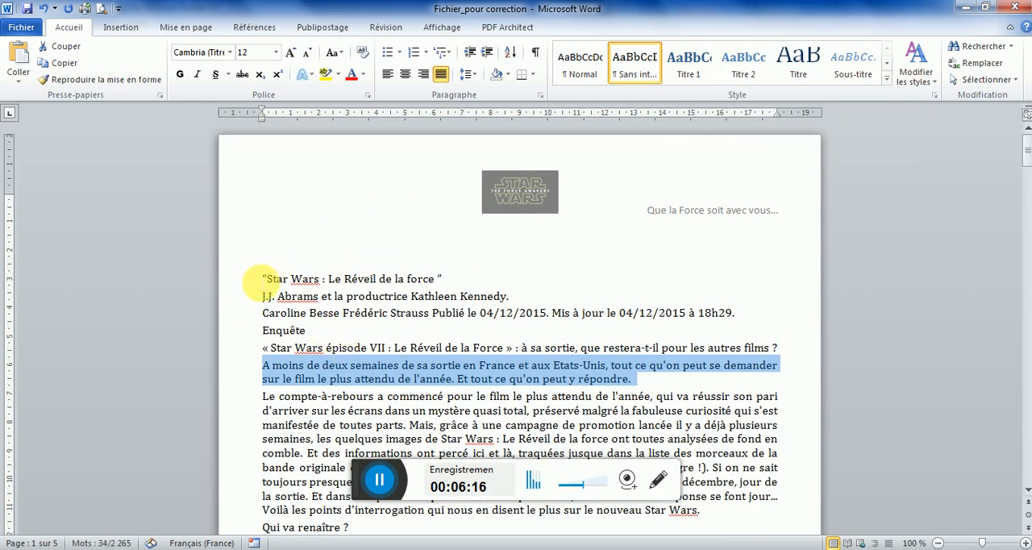
Check the alignment and paragraph spacing settings of the "Star Wars : Le Réveil de la force" line without changing them
left_click(242, 278)
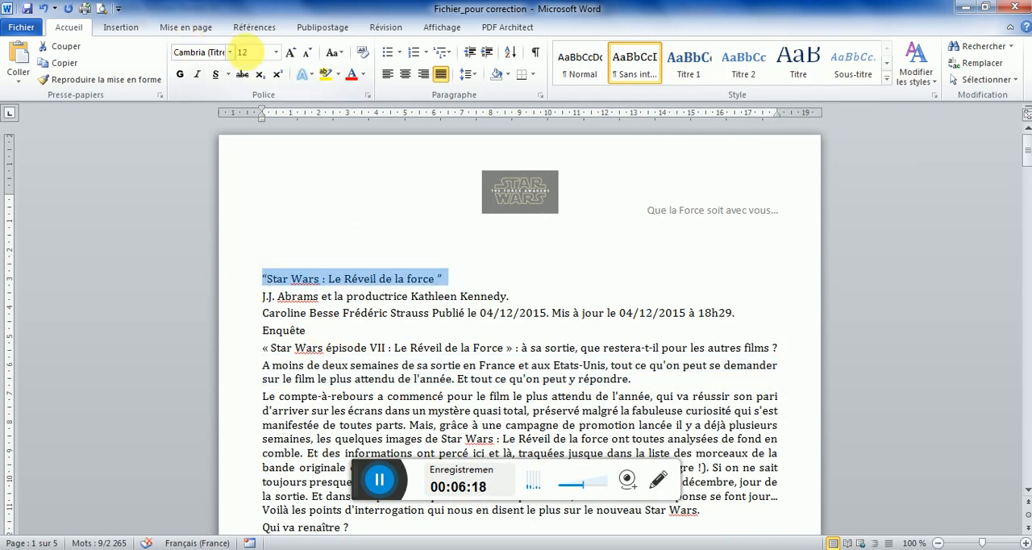
left_click(440, 75)
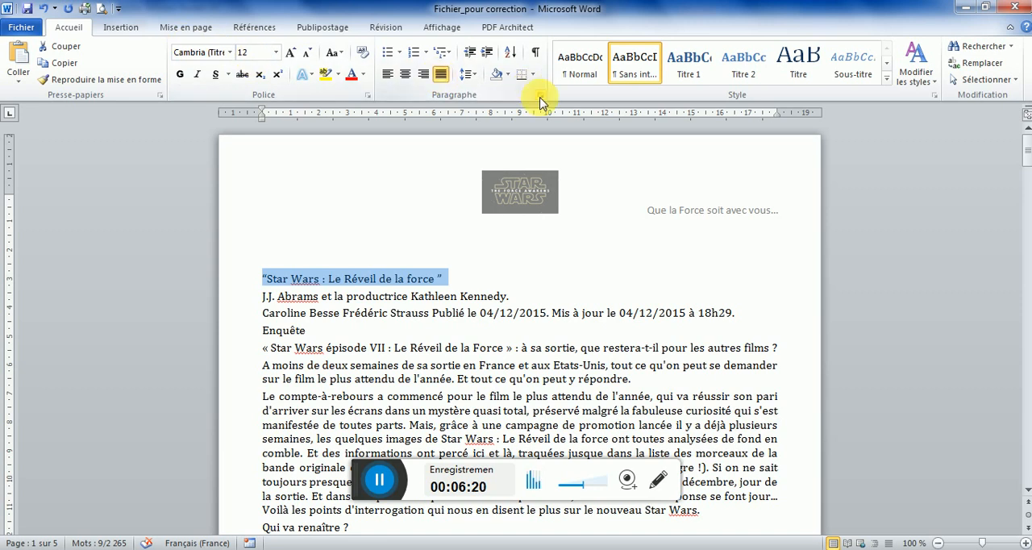
left_click(539, 96)
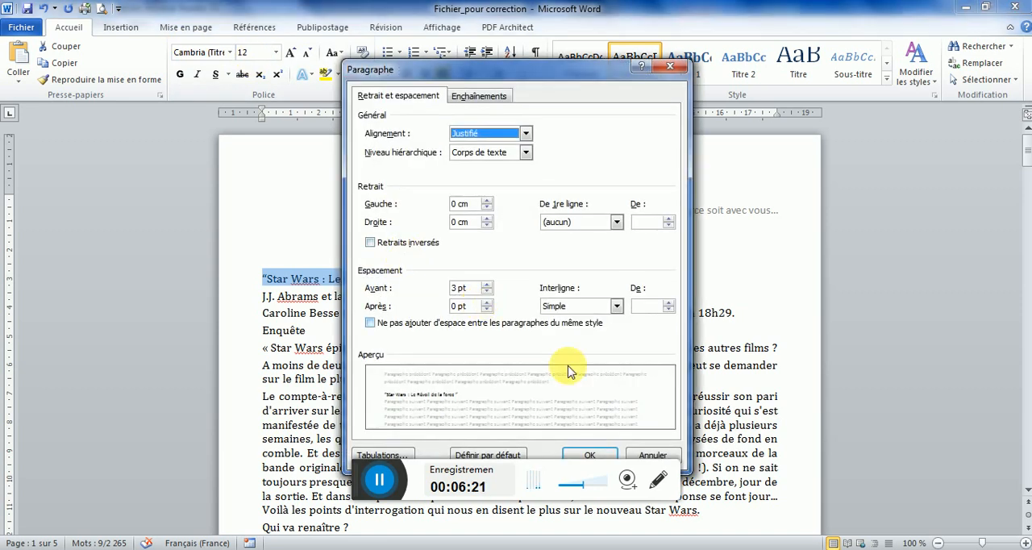
left_click(654, 457)
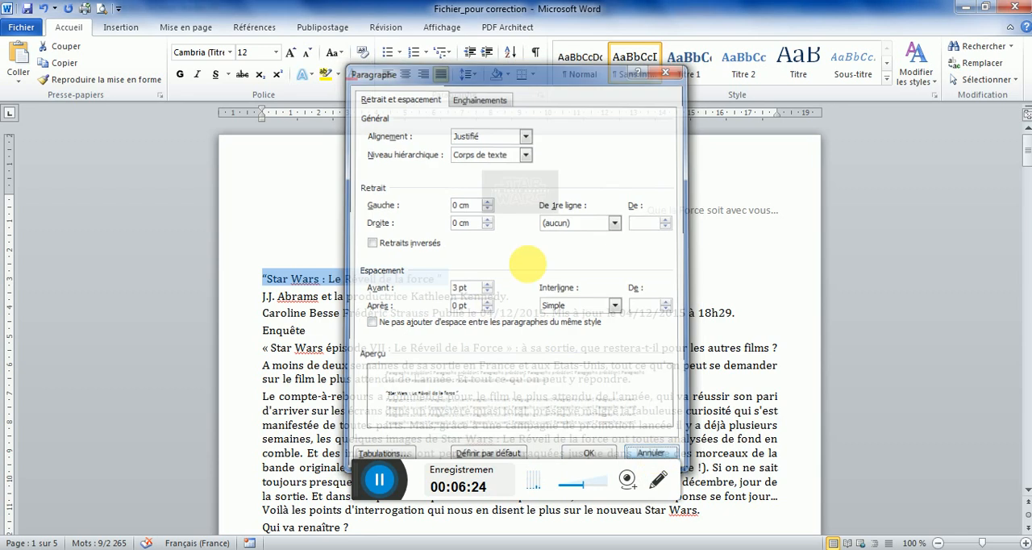
left_click(521, 300)
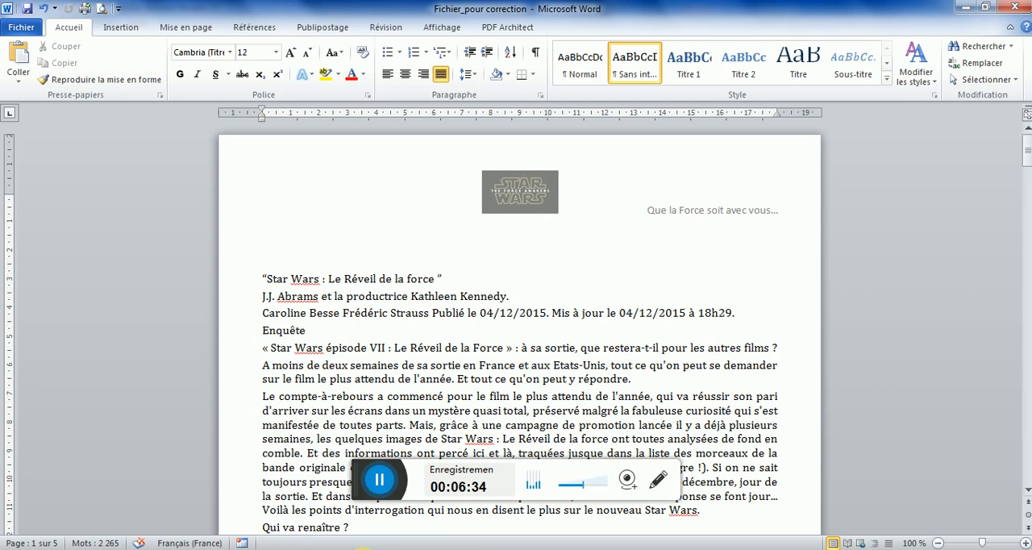
Examine the table of contents of TD 07 Fichier Final.pdf in Adobe Acrobat Reader and return to Word
left_click(365, 549)
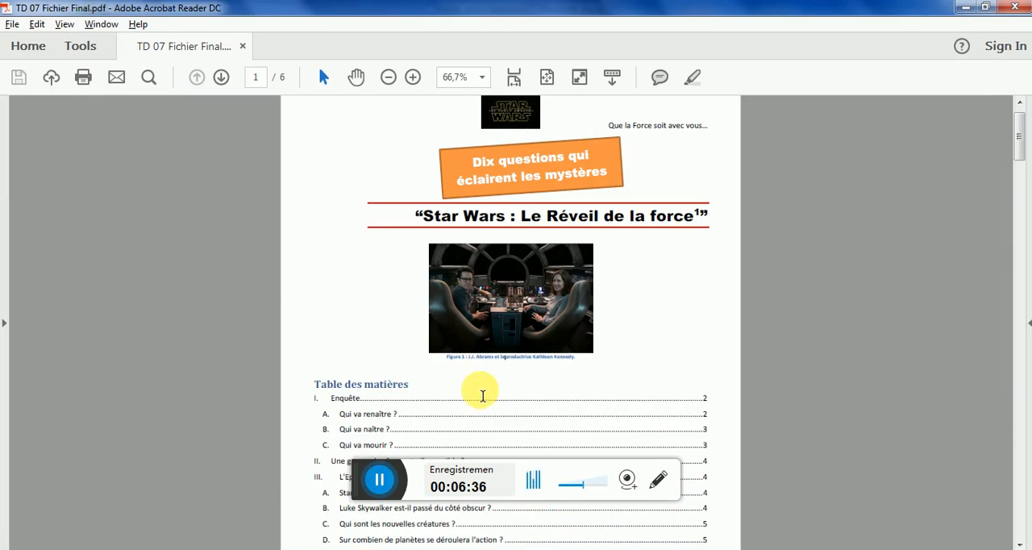
left_click_drag(1016, 142, 1022, 160)
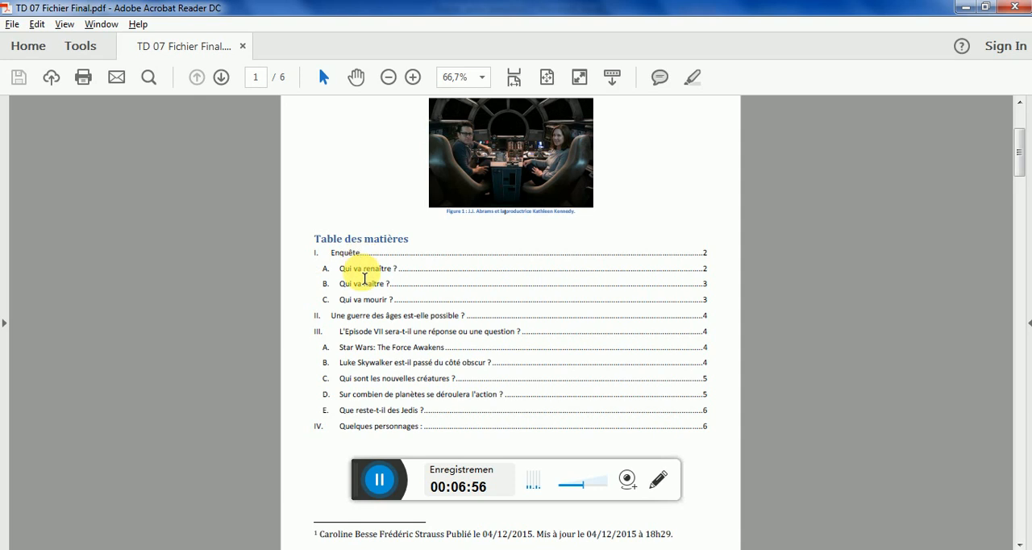
key("alt+Tab")
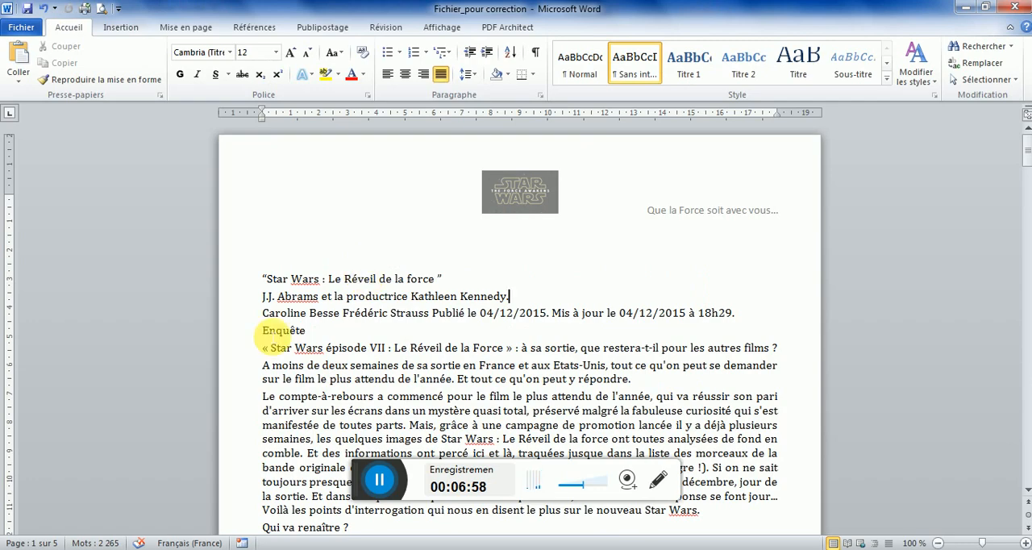
Apply the Titre 1 style to "Enquête" and number it with the multilevel list "I. Titre 1, A. Titre 2, 1. Titre 3"
left_click(258, 340)
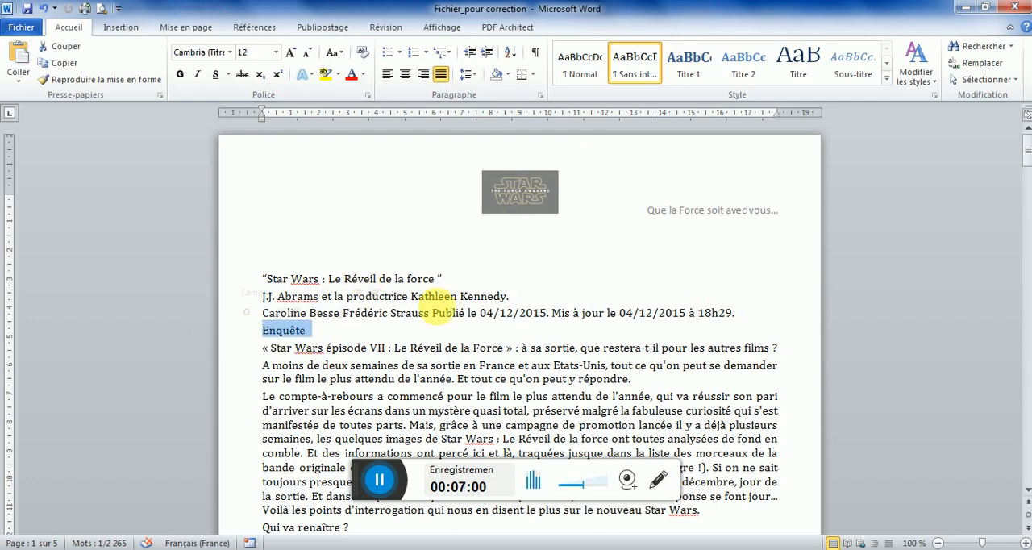
left_click(688, 81)
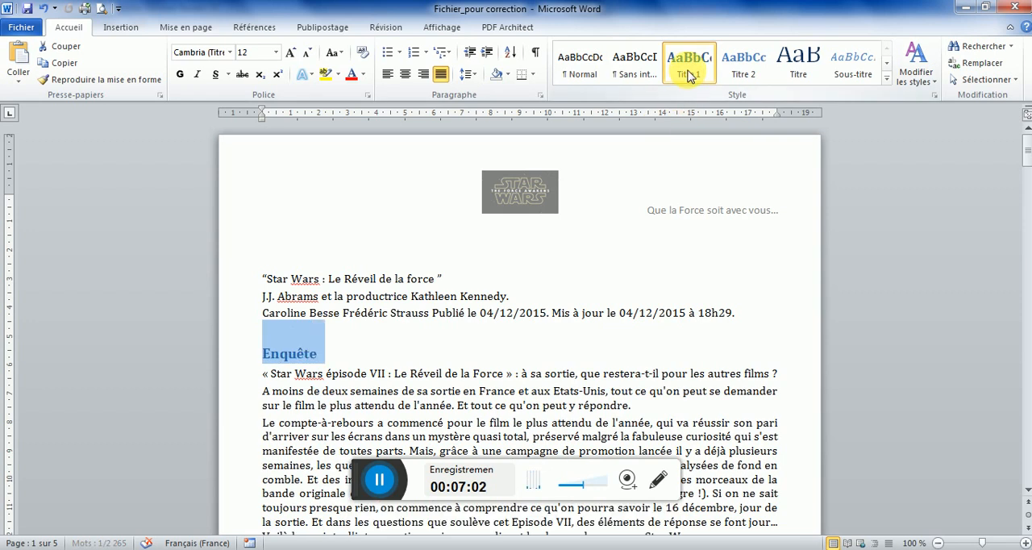
left_click(449, 55)
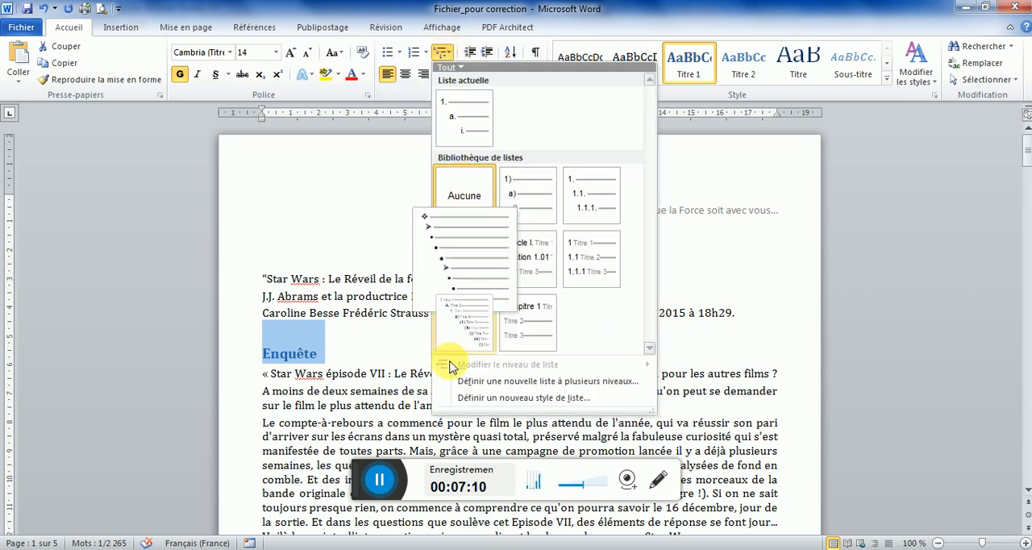
mouse_move(473, 319)
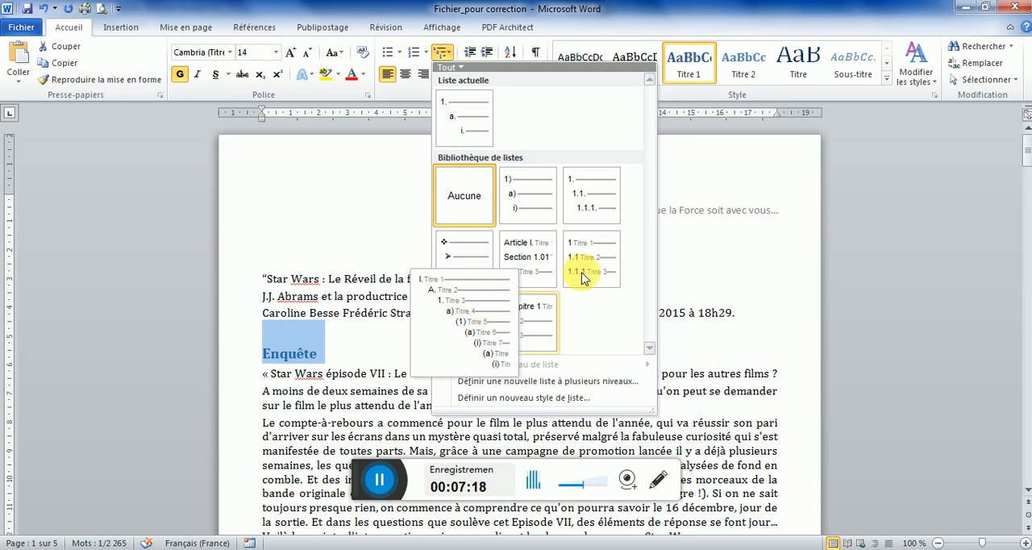
mouse_move(603, 260)
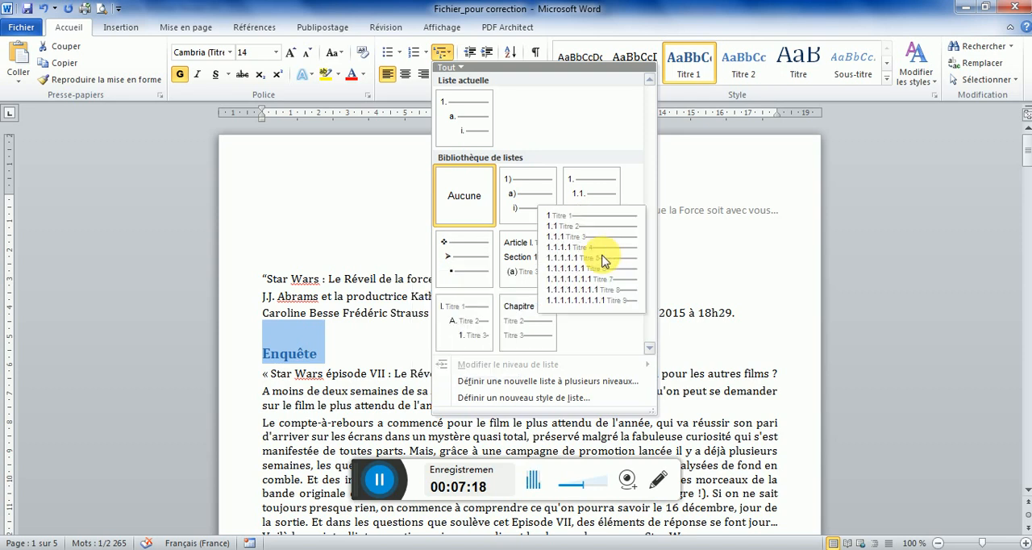
left_click(457, 331)
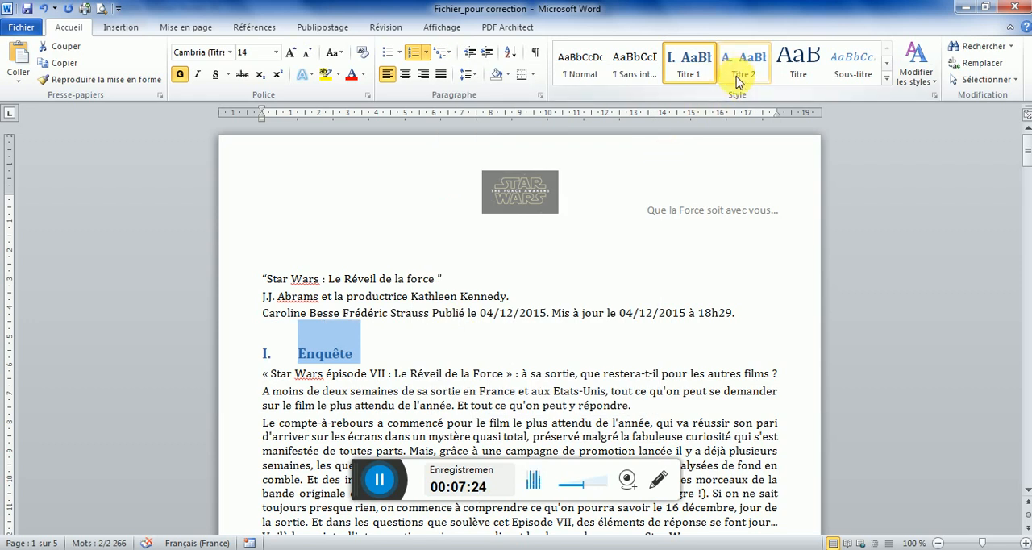
left_click(582, 220)
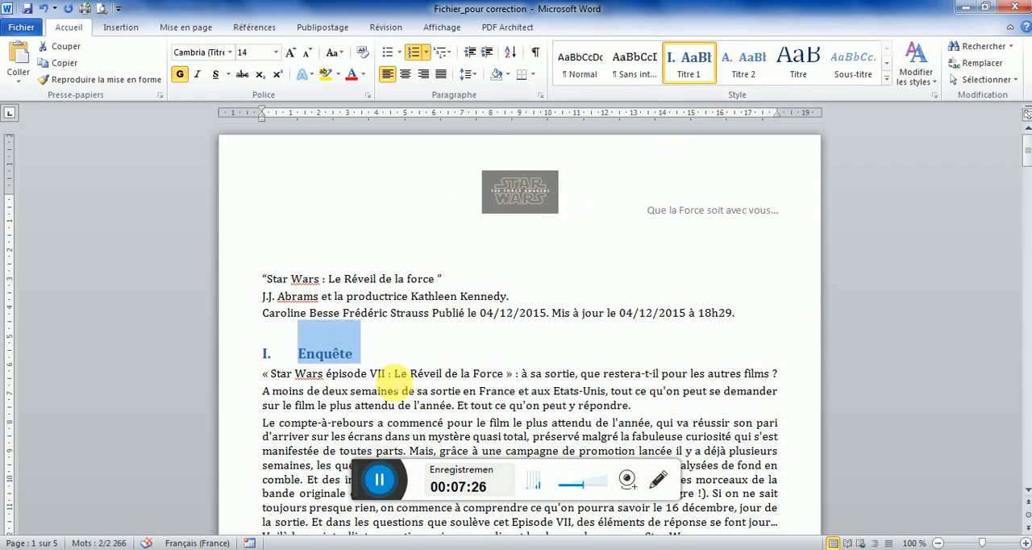
Consult the table of contents of the model PDF in Acrobat Reader, return to Word and apply Titre 2 to "Qui va renaître ?"
key("alt+Tab")
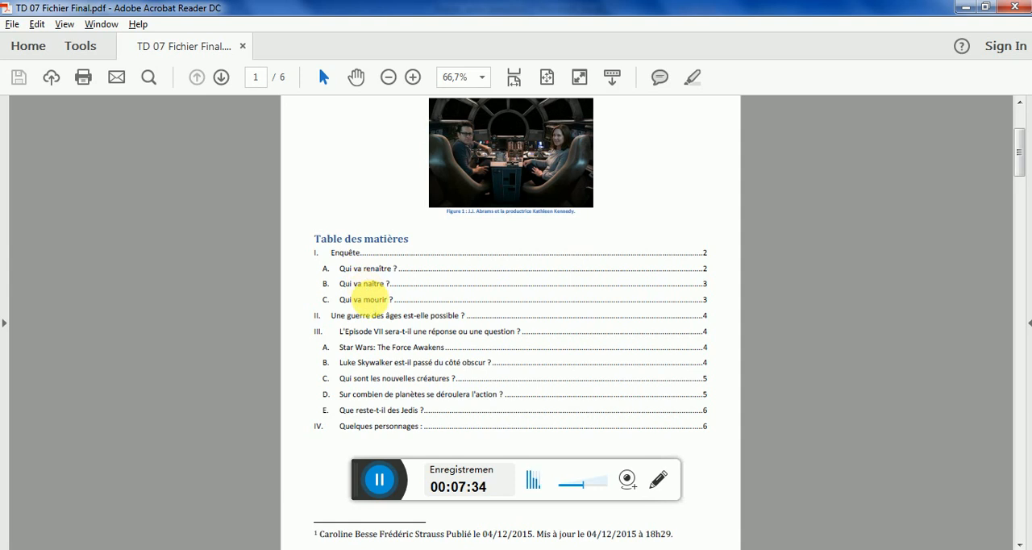
key("alt+Tab")
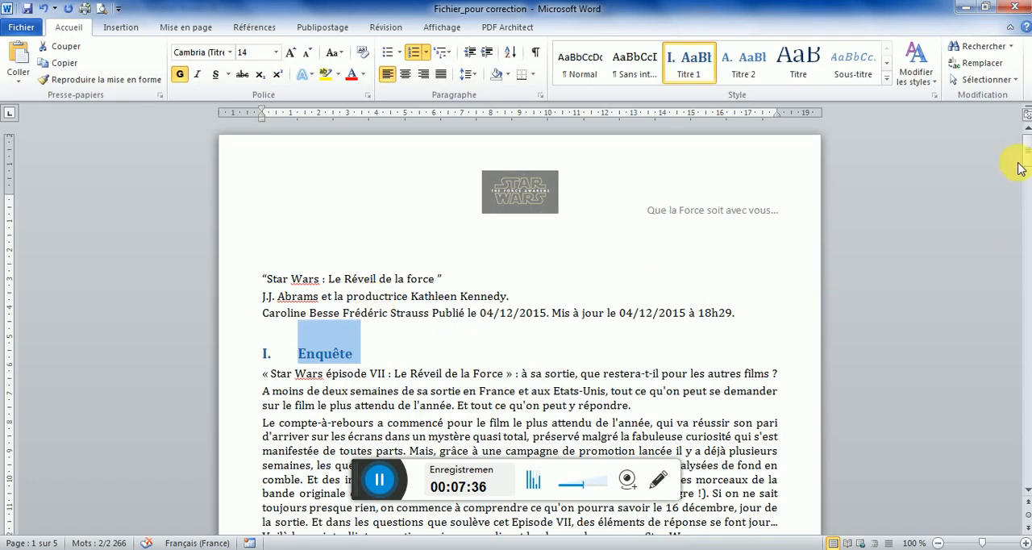
left_click_drag(1027, 161, 1027, 179)
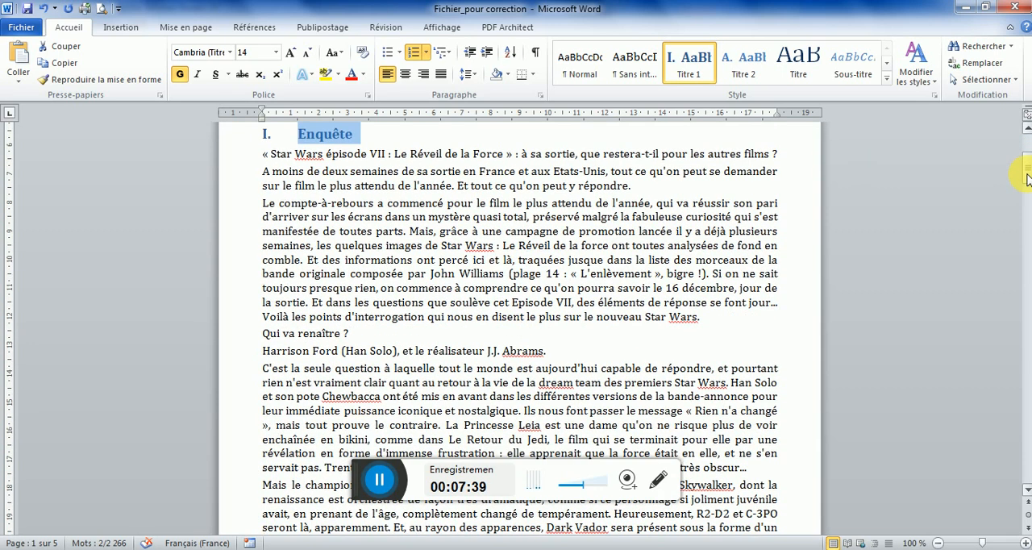
left_click(256, 342)
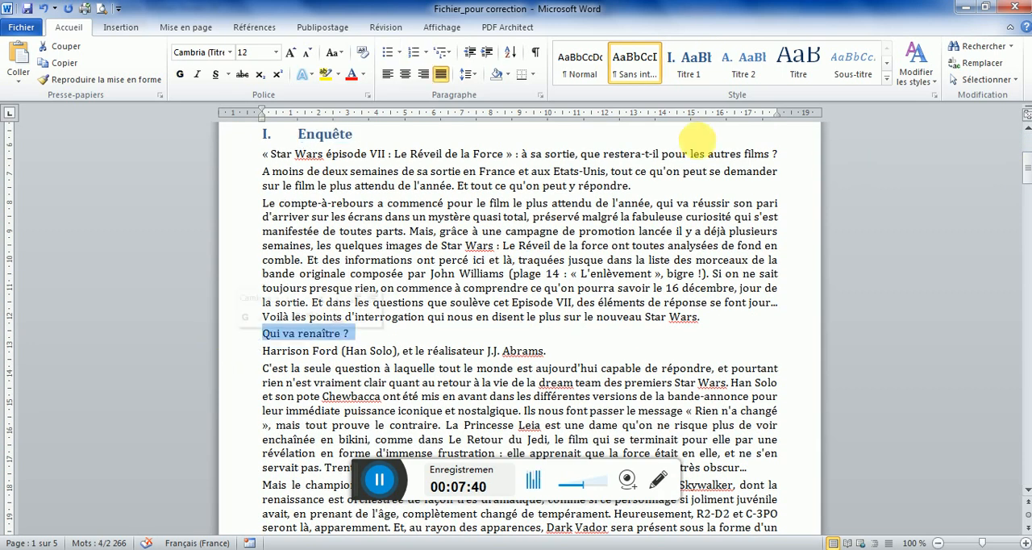
left_click(738, 74)
Apply the Titre 2 style to the lines "Qui va naître ?" and "Qui va mourir ?"
left_click_drag(1028, 175, 1028, 185)
left_click(268, 330)
left_click(243, 348)
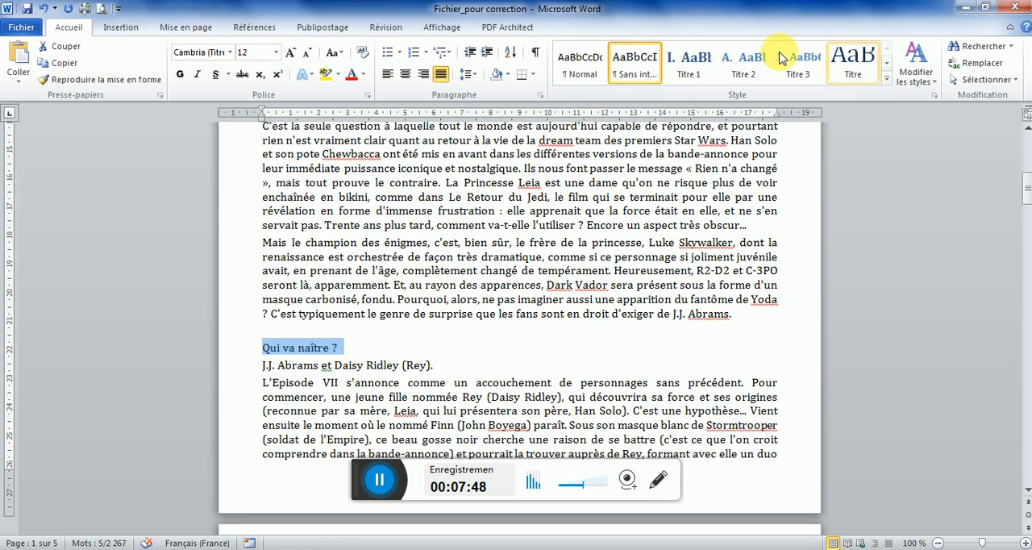
left_click(742, 63)
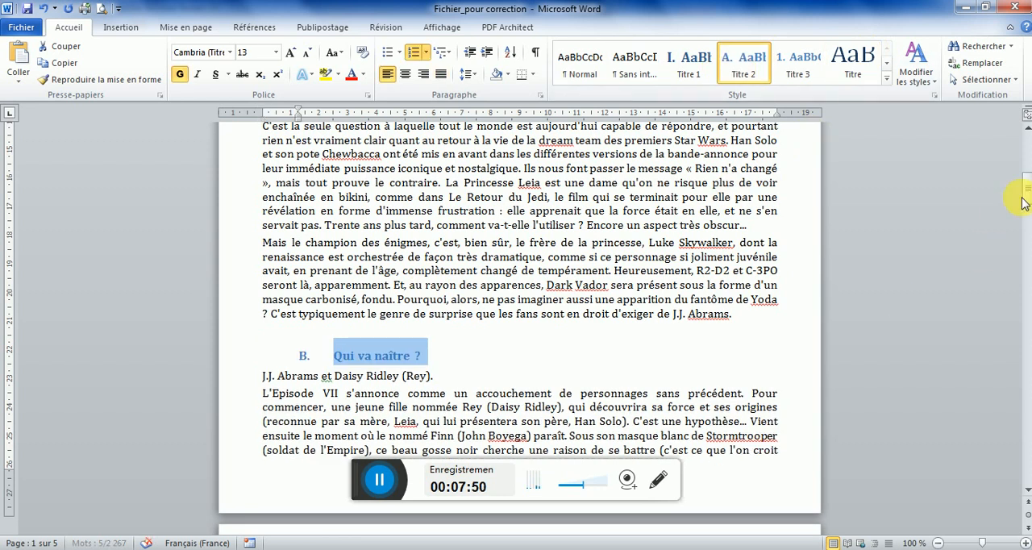
left_click_drag(1028, 196, 1028, 229)
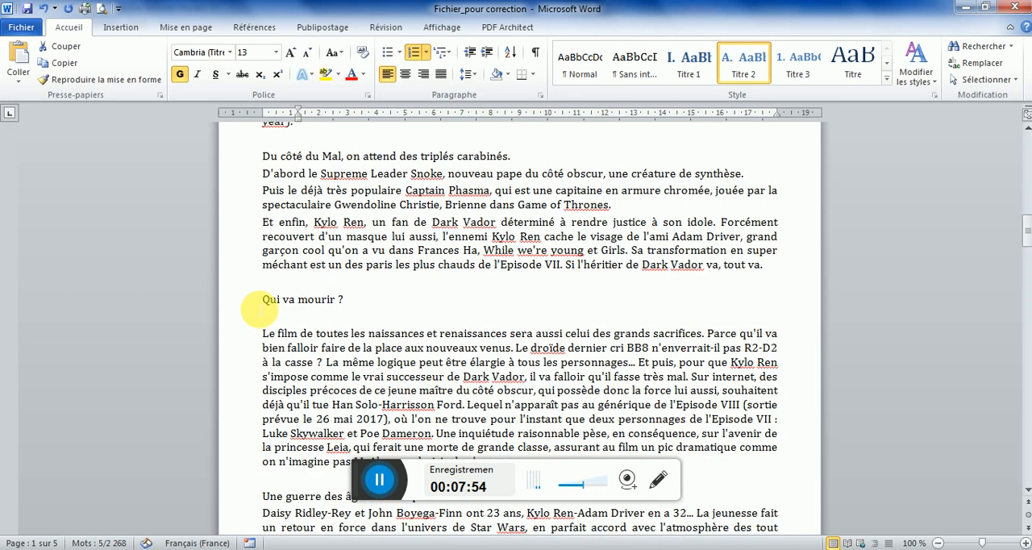
left_click(234, 301)
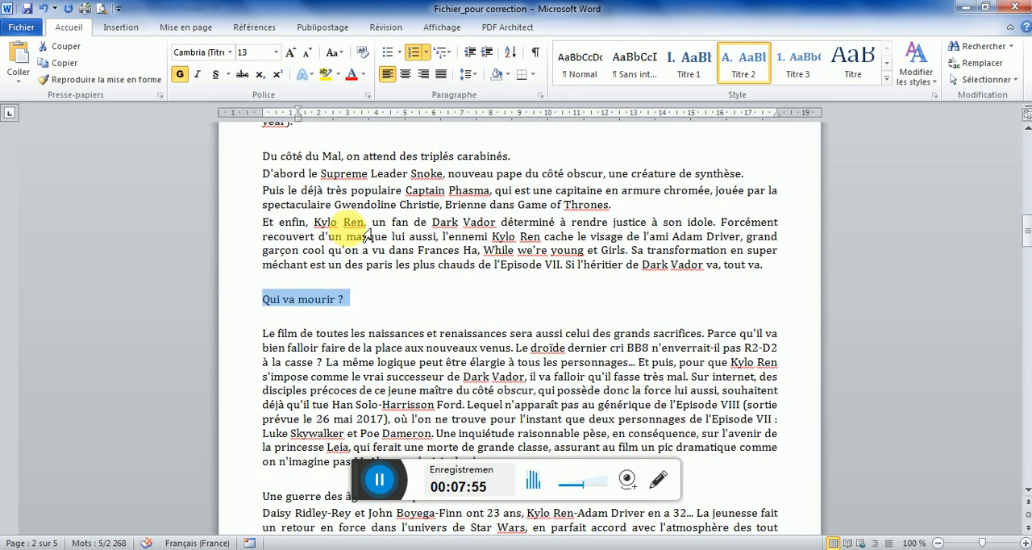
left_click(753, 62)
Consult the PDF's table of contents and apply Titre 1 to "Une guerre des âges est-elle possible ?" and "L'épisode VII sera-t-il une réponse ou une question ?"
key("alt+Tab")
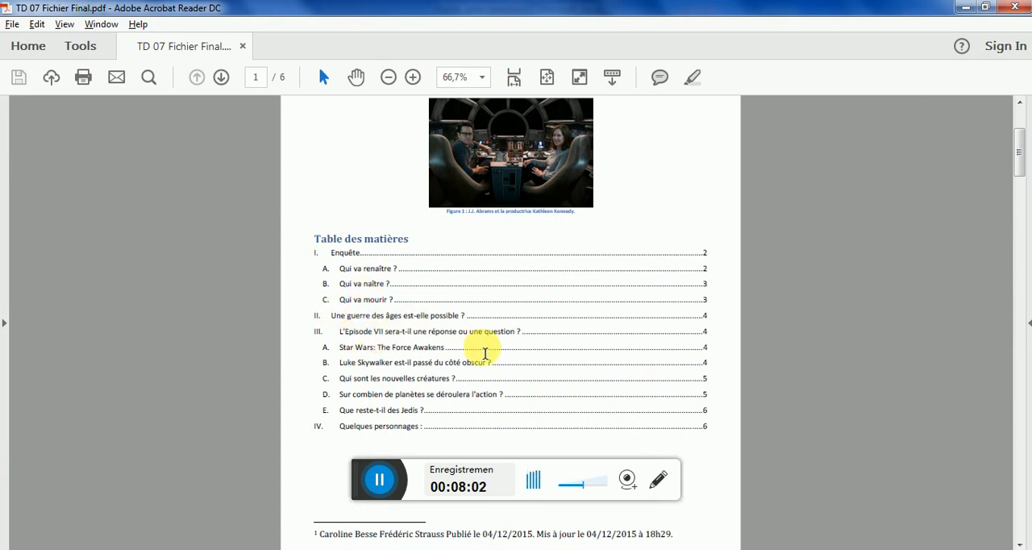
key("alt+Tab")
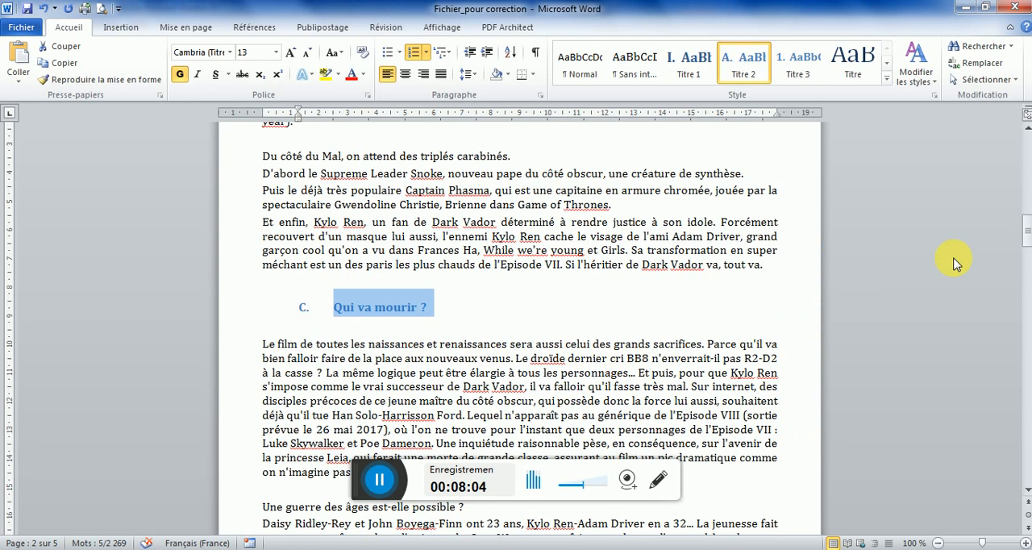
left_click_drag(1027, 236, 1028, 257)
left_click(234, 338)
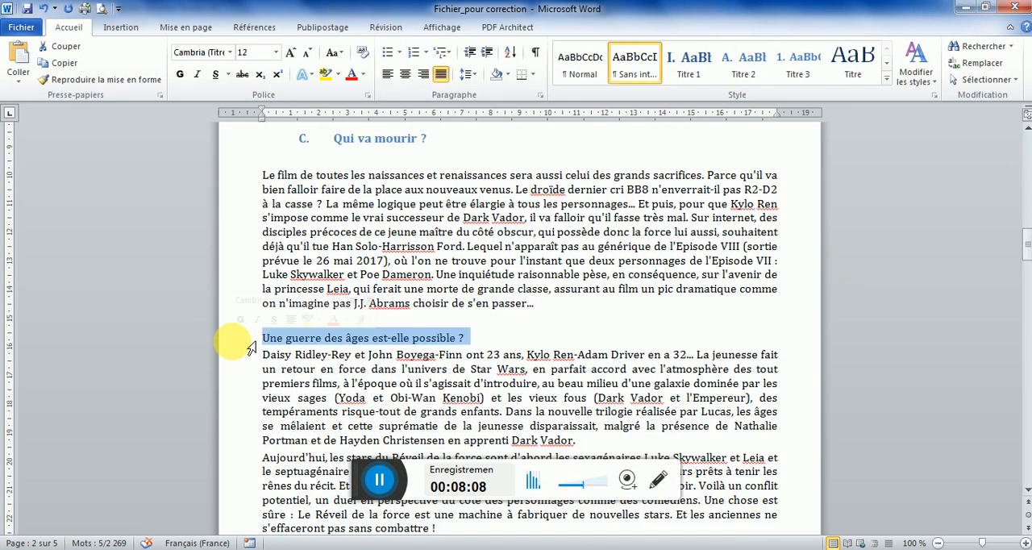
left_click(695, 64)
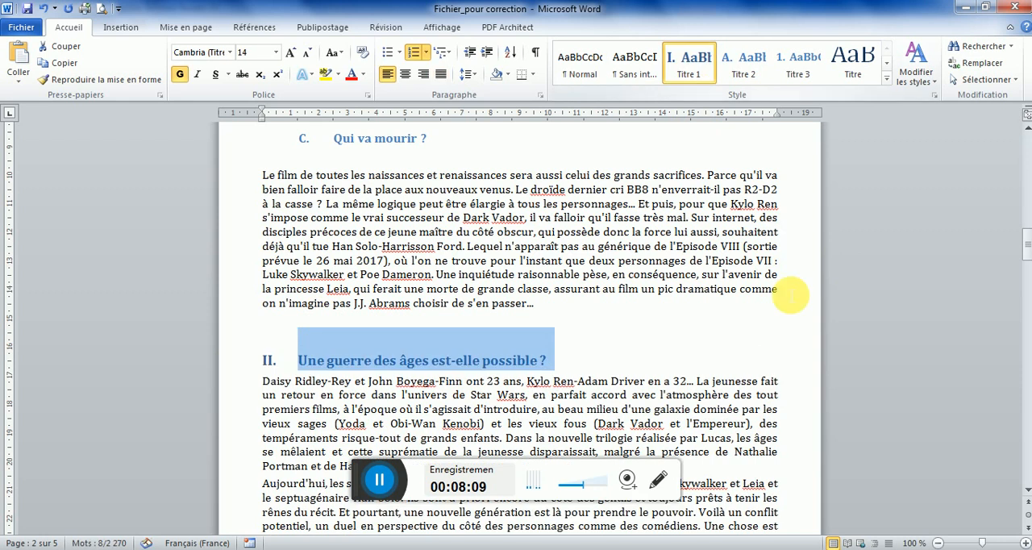
left_click_drag(1026, 250, 1027, 265)
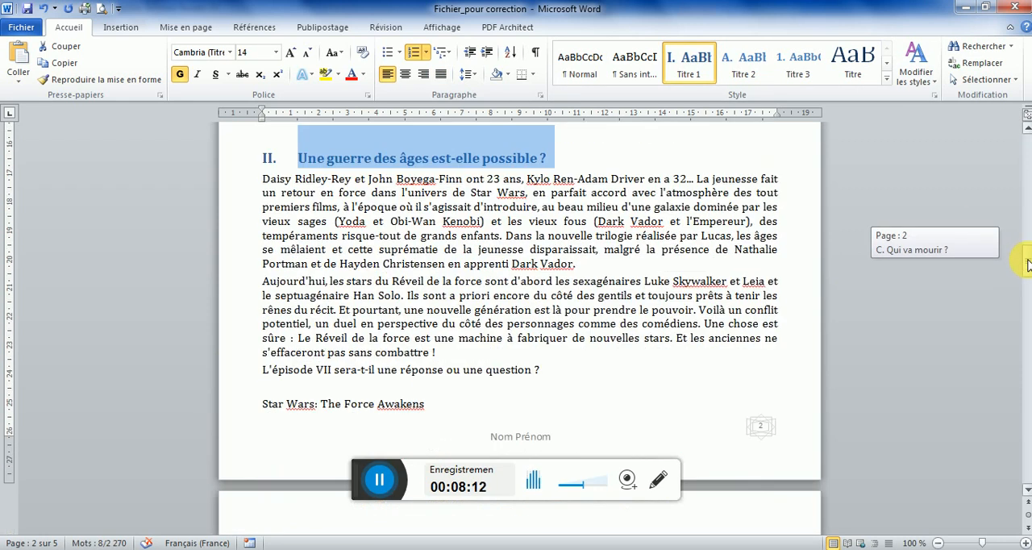
left_click(261, 369)
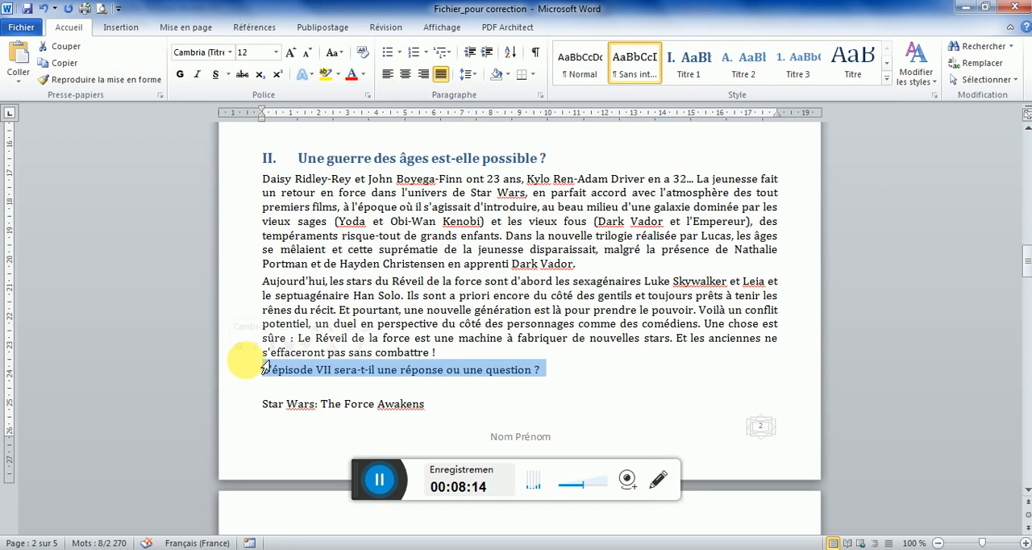
left_click(684, 65)
Consult the PDF's table of contents and apply Titre 2 to "Star Wars: The Force Awakens" and "Luke Skywalker est-il passé du côté obscur ?"
key("alt+Tab")
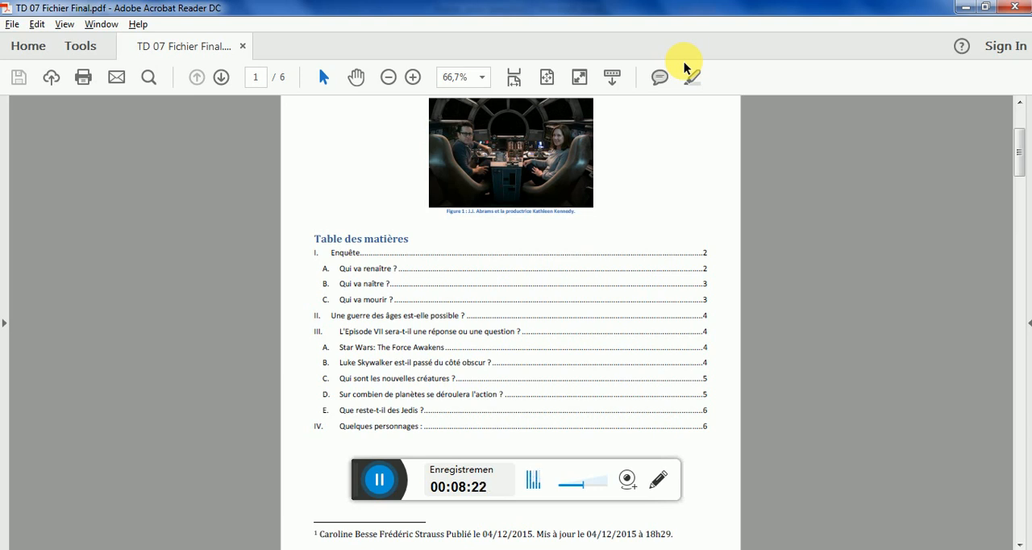
key("alt+Tab")
left_click_drag(1027, 263, 1028, 299)
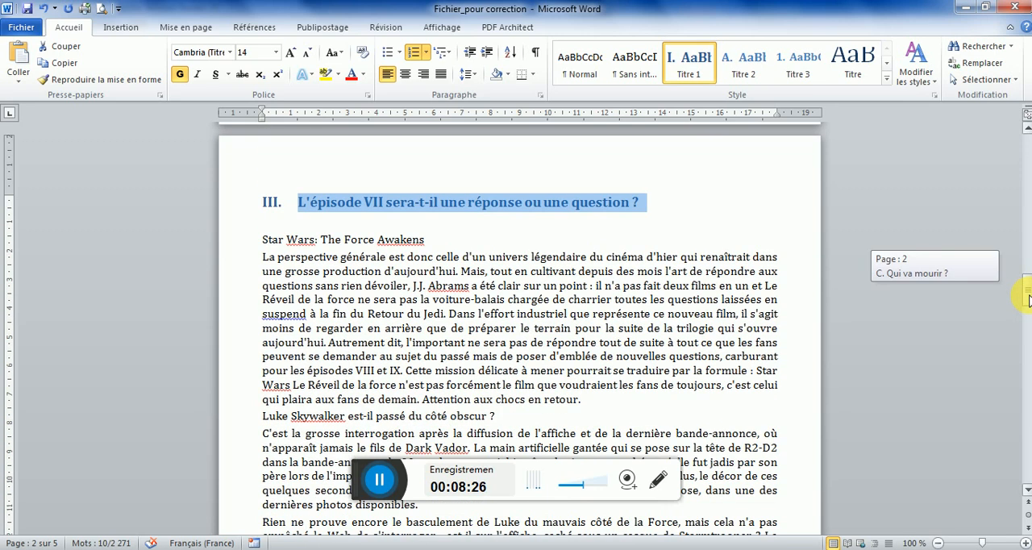
left_click(214, 242)
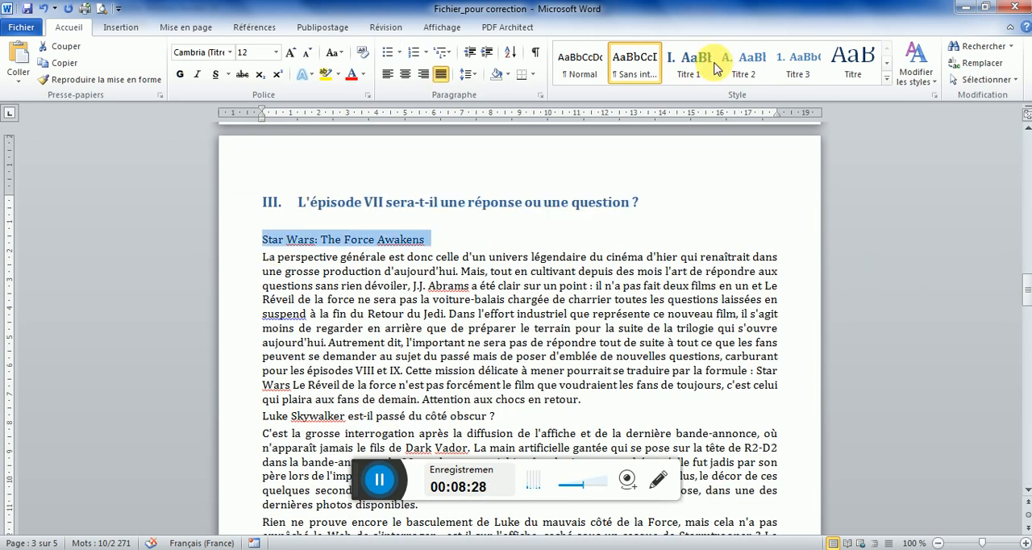
left_click(743, 60)
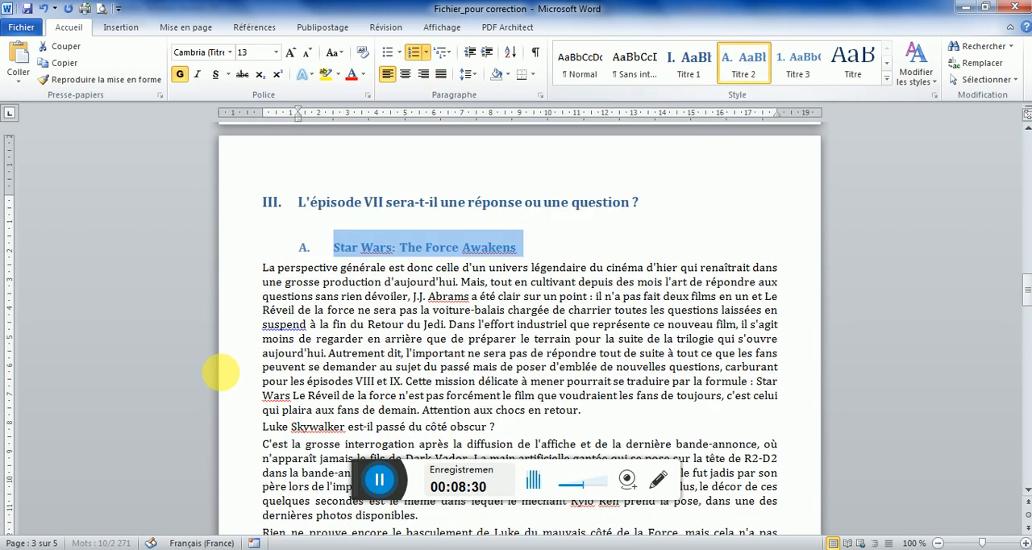
left_click(247, 435)
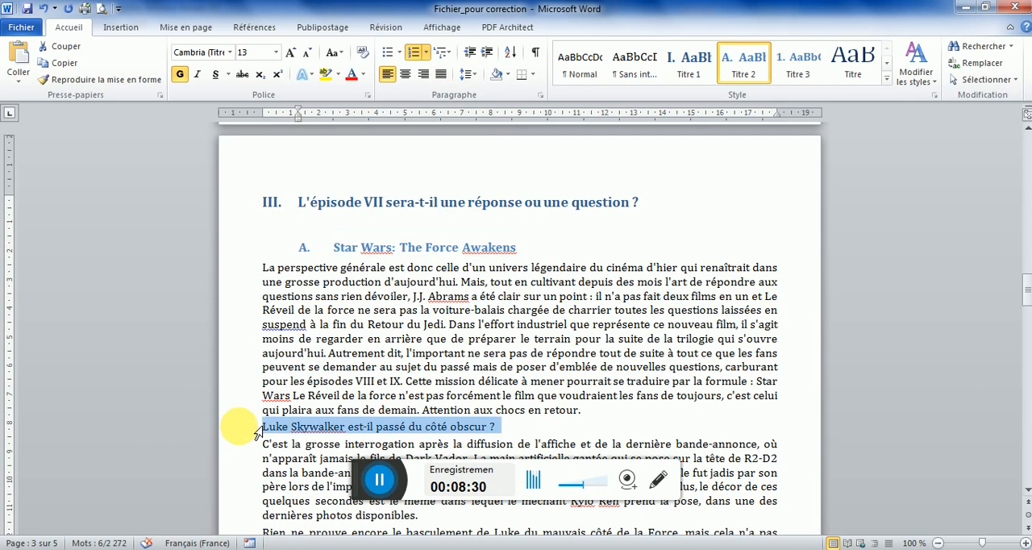
left_click(746, 73)
Consult the PDF's table of contents and apply Titre 2 to "Qui sont les nouvelles créatures ?" and "Sur combien de planètes se déroulera l'action ?"
key("alt+Tab")
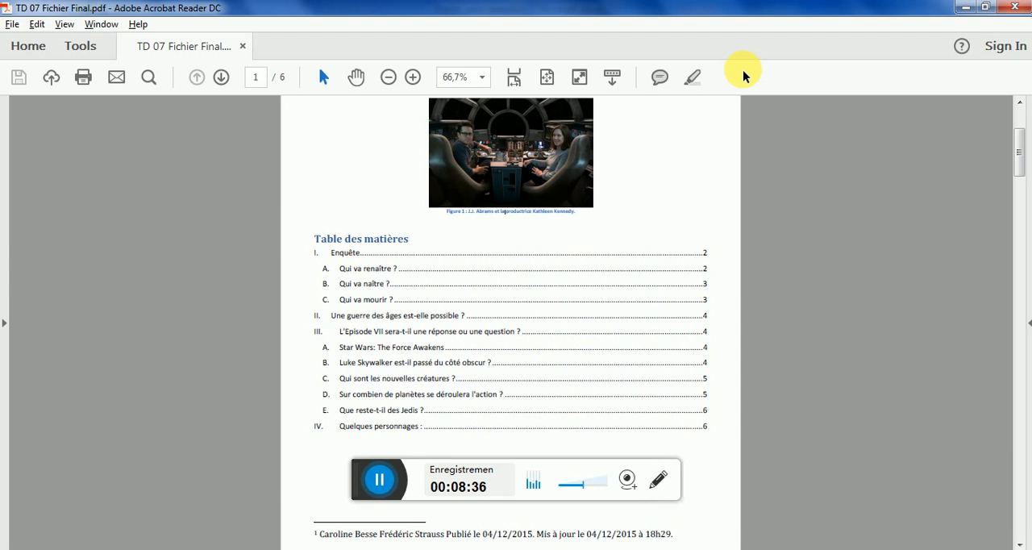
key("alt+Tab")
left_click_drag(1026, 296, 1026, 331)
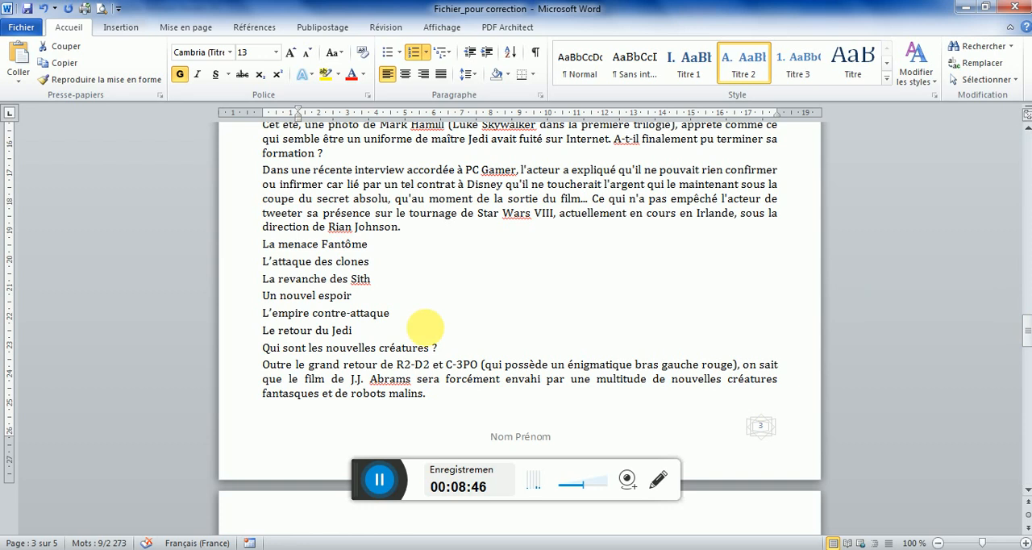
left_click(262, 352)
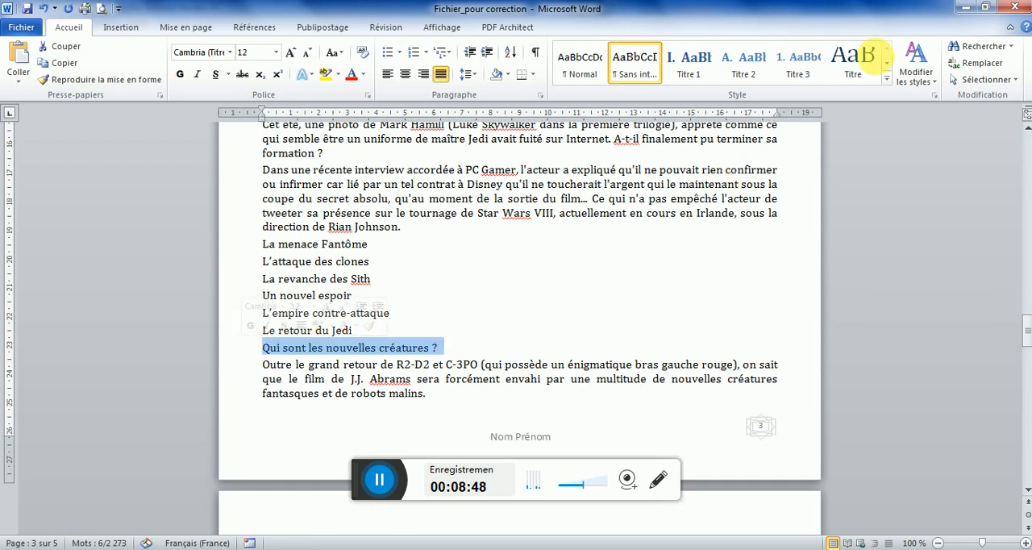
left_click(740, 57)
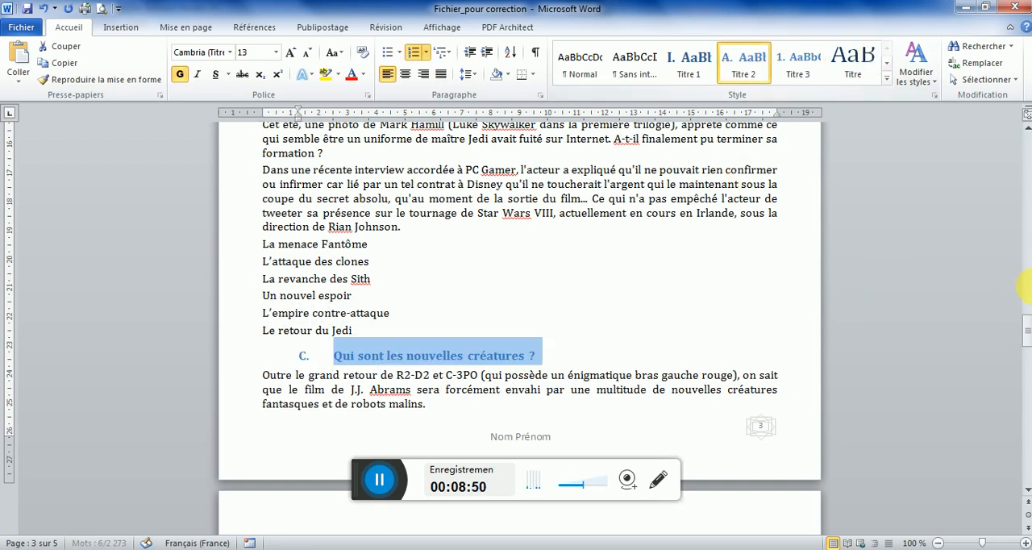
left_click_drag(1027, 329, 927, 379)
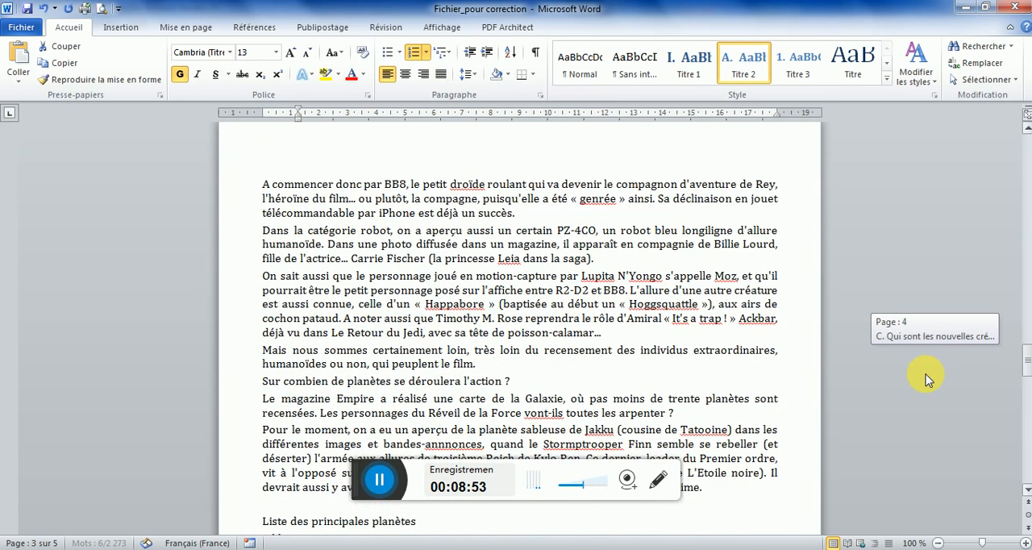
left_click(242, 381)
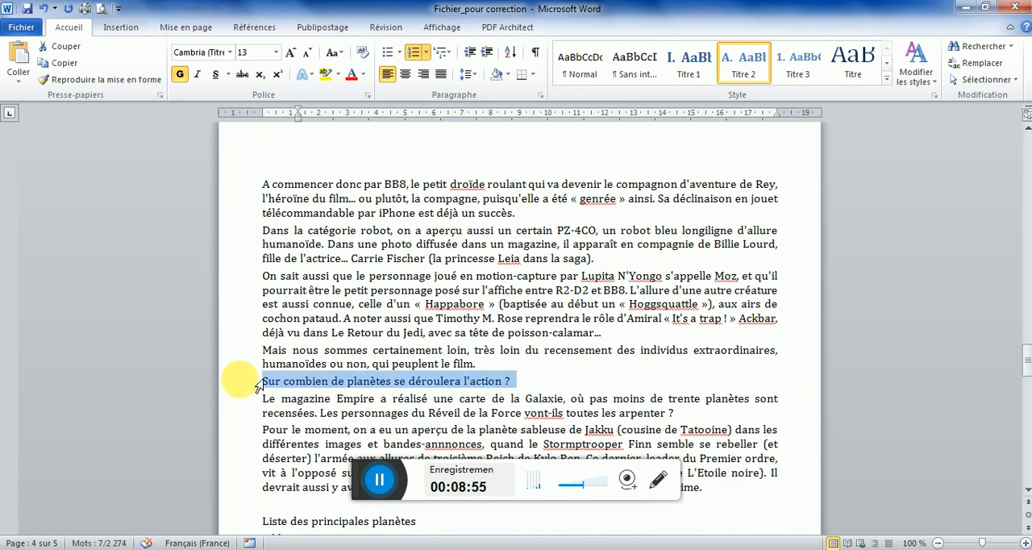
left_click(743, 61)
Consult the PDF's table of contents and apply the Titre 2 style to "Que reste-t-il des Jedis ?"
key("alt+Tab")
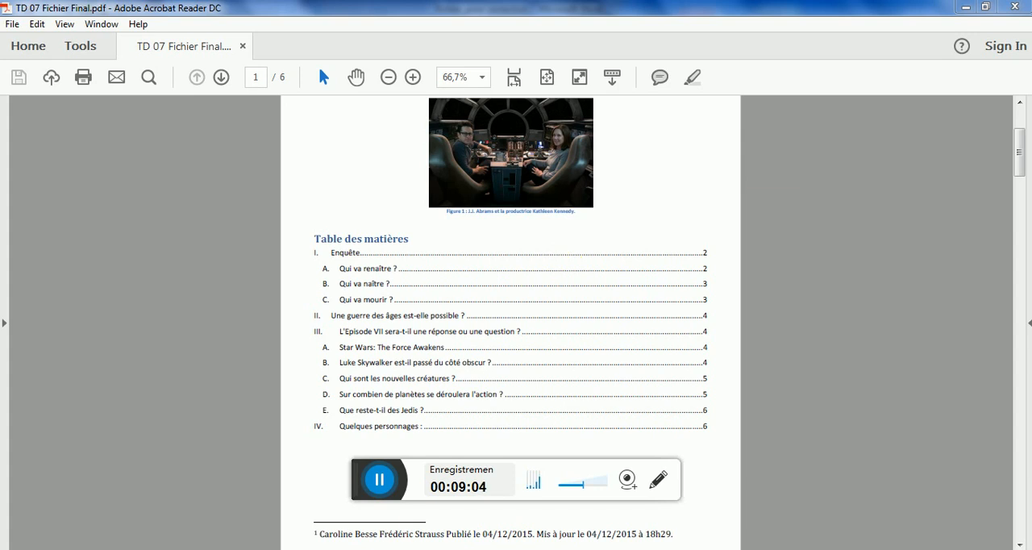
key("alt+Tab")
left_click_drag(1024, 359, 1028, 383)
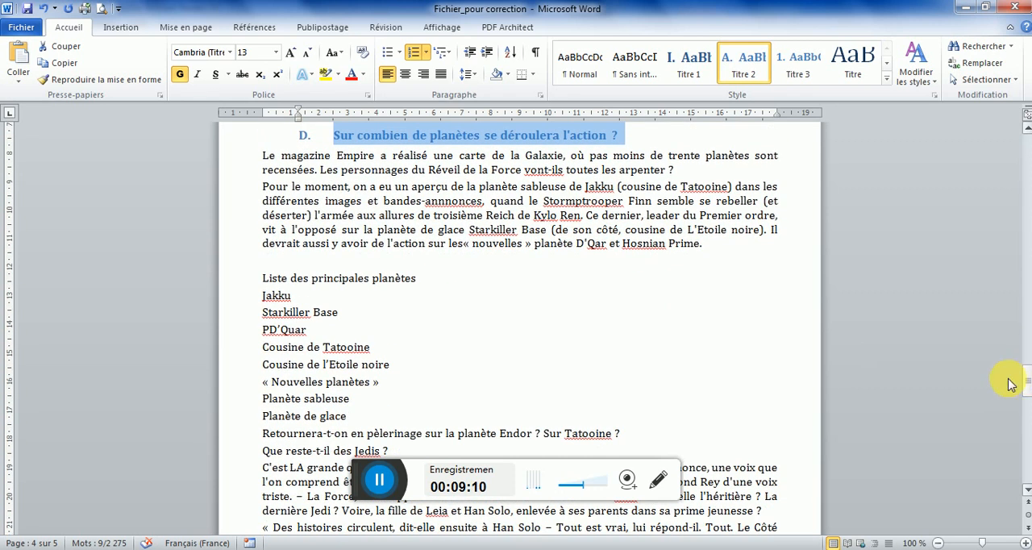
left_click(255, 451)
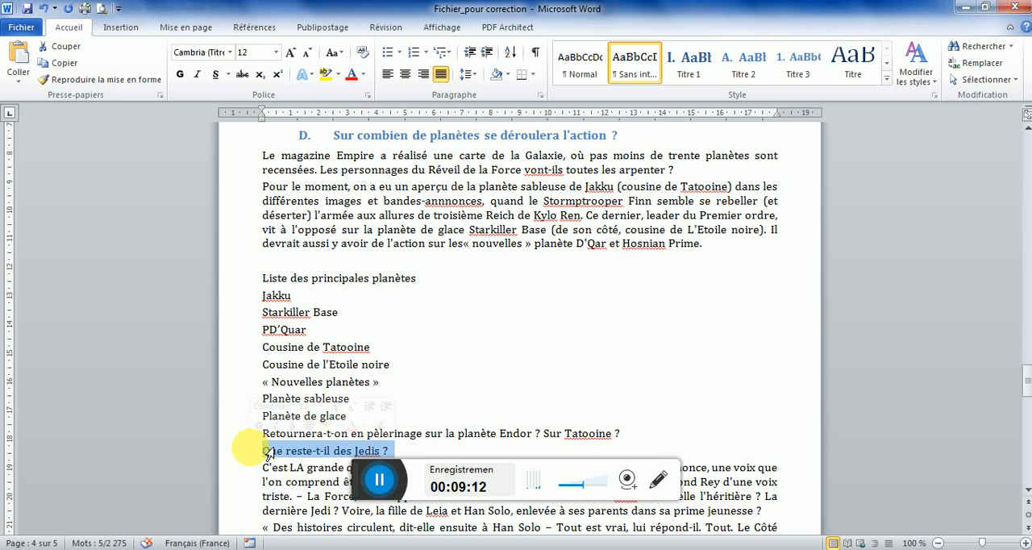
left_click(743, 61)
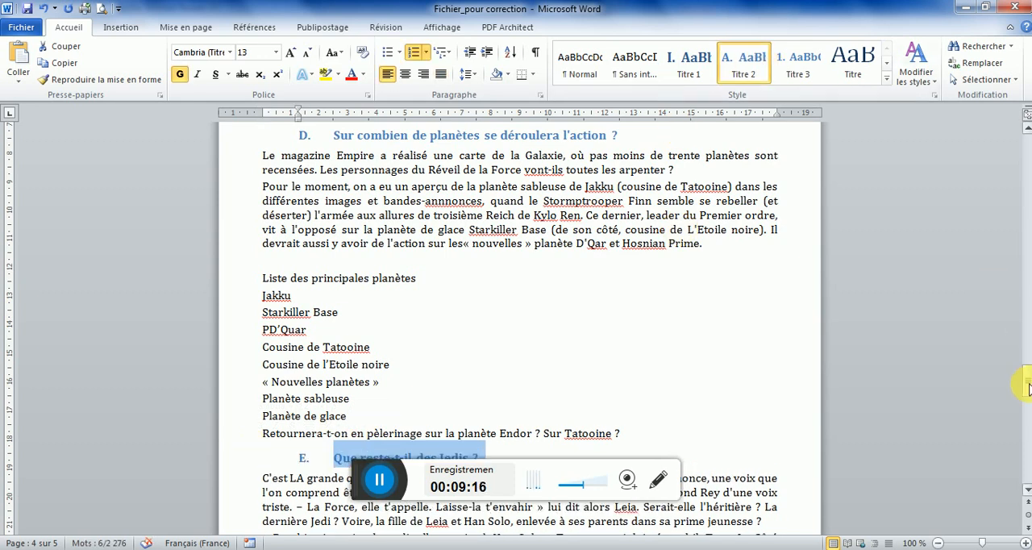
Consult the PDF's table of contents and apply the Titre 1 style to "Quelques personnages" on page 5
left_click_drag(1028, 388, 1028, 398)
key("alt+Tab")
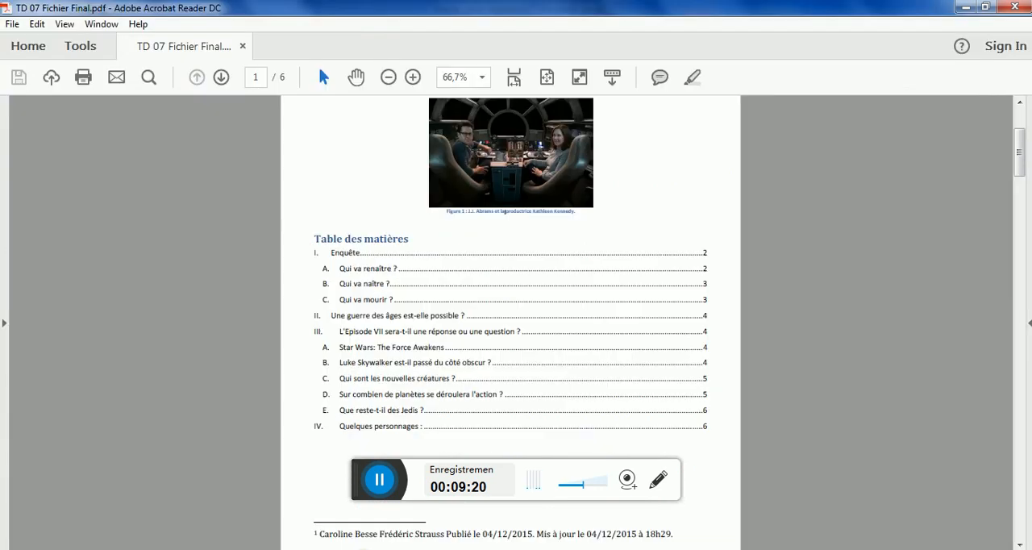
key("alt+Tab")
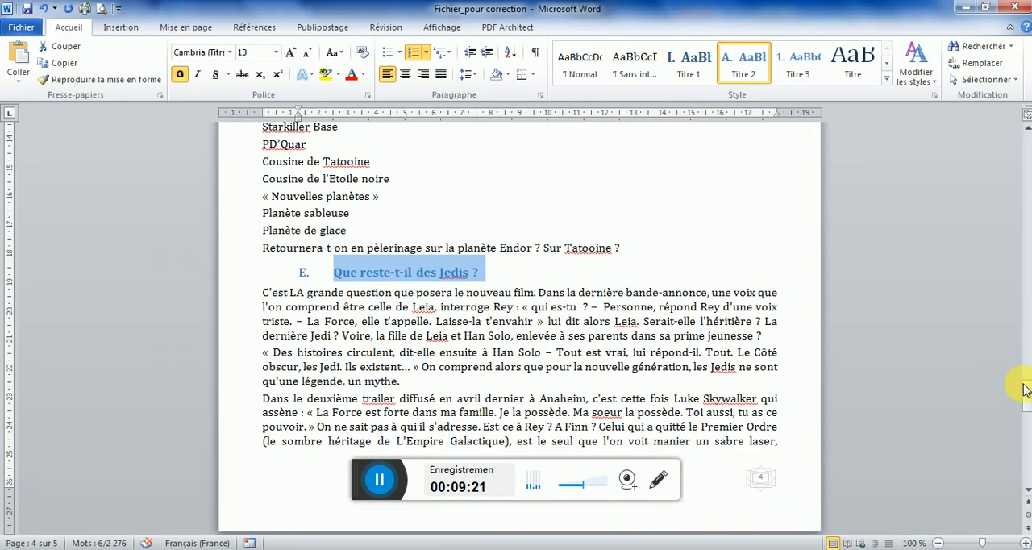
left_click_drag(1028, 395, 1029, 411)
left_click(244, 335)
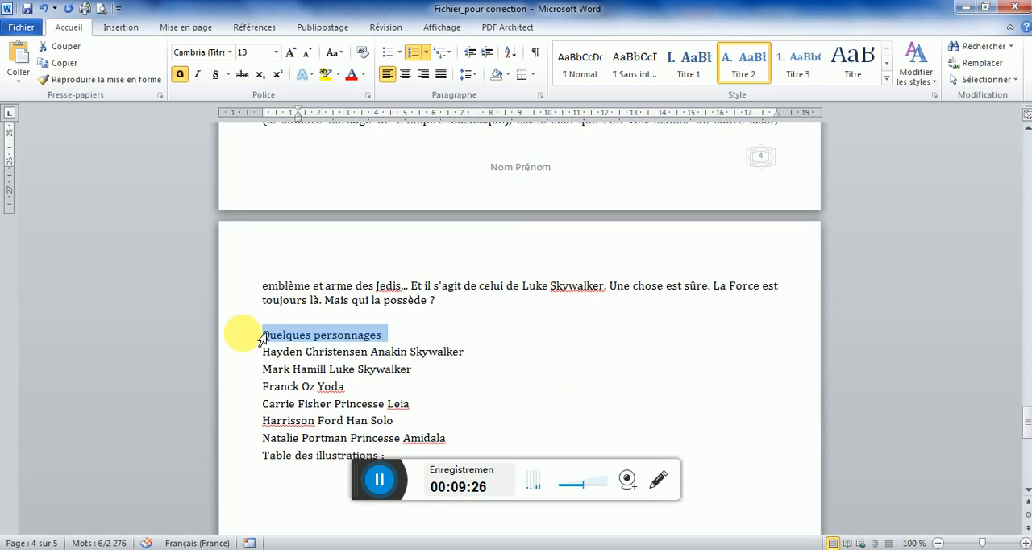
left_click(688, 63)
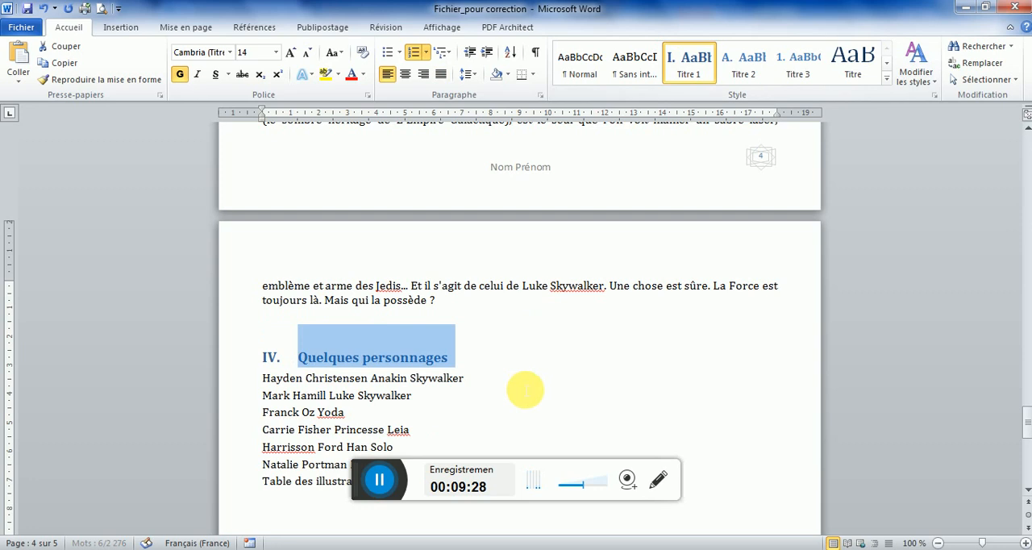
Check the level of "Quelques personnages" against the PDF's table of contents, set it to Titre 1 and save the document
key("alt+Tab")
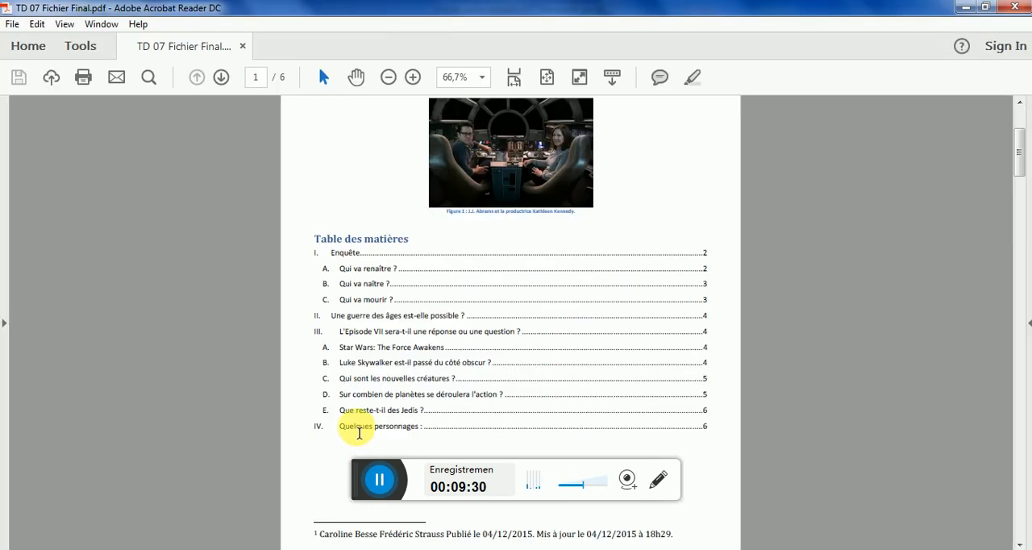
key("alt+Tab")
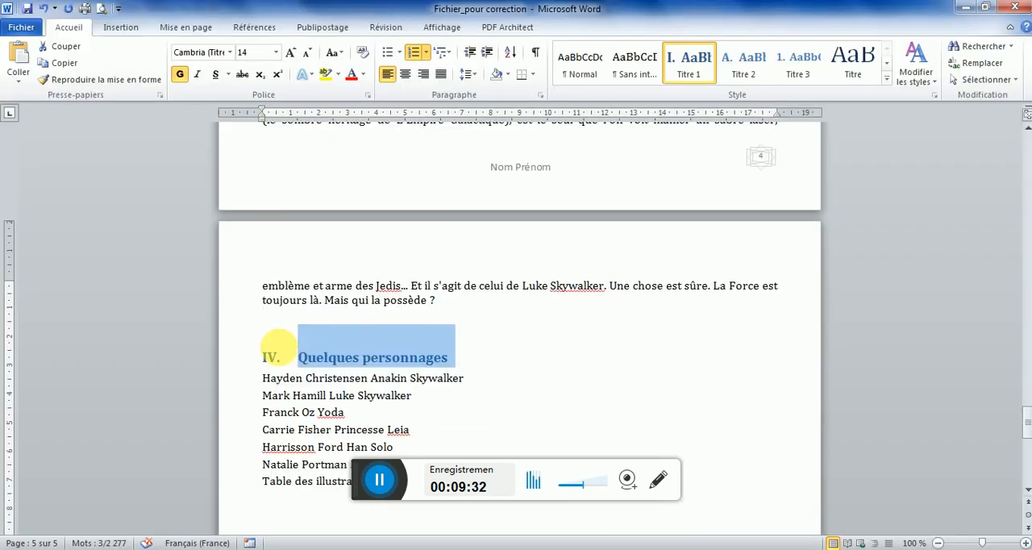
left_click(735, 63)
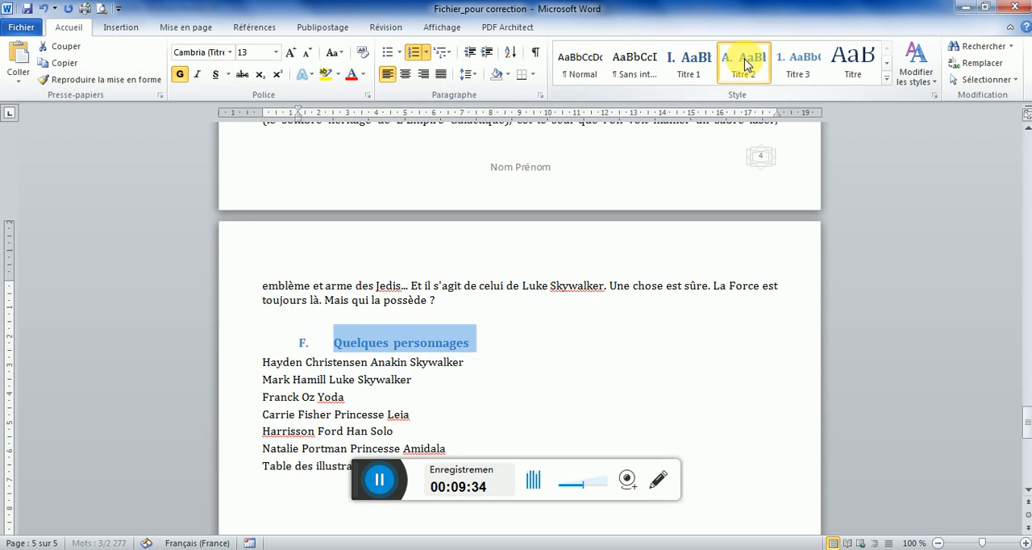
left_click(685, 65)
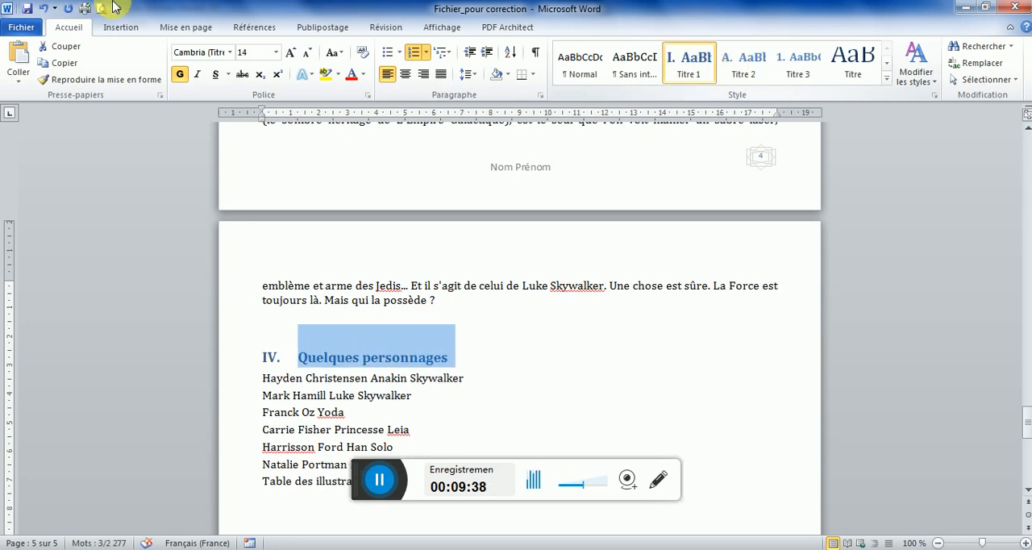
left_click(27, 10)
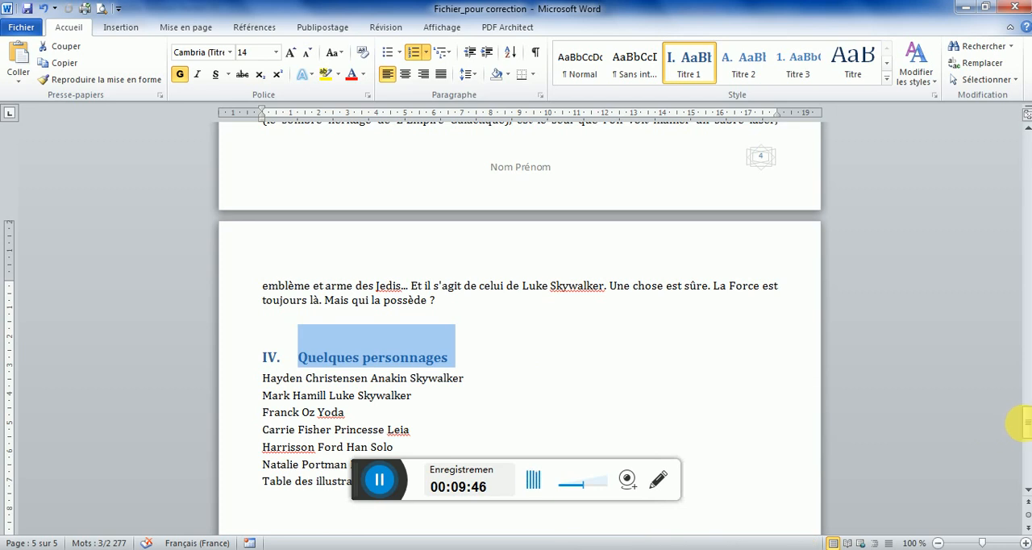
Set the font size of the "Enquête" heading on page 1 to 20
left_click_drag(1026, 428, 1026, 152)
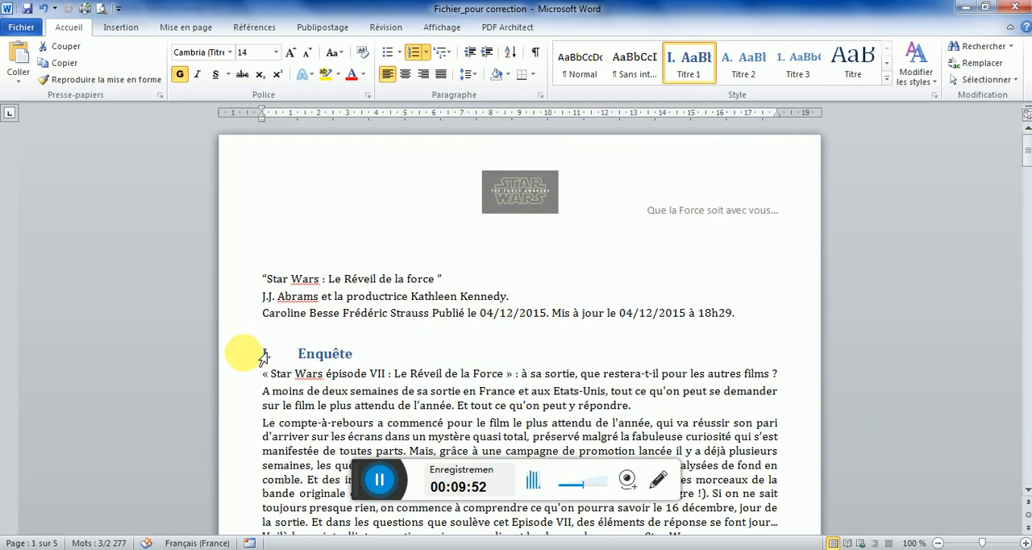
left_click(260, 353)
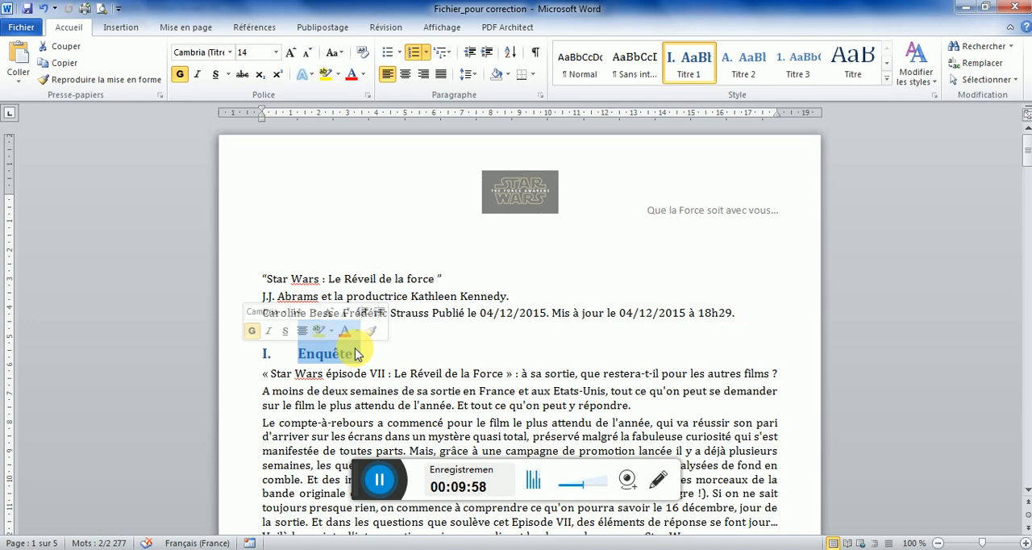
left_click(251, 52)
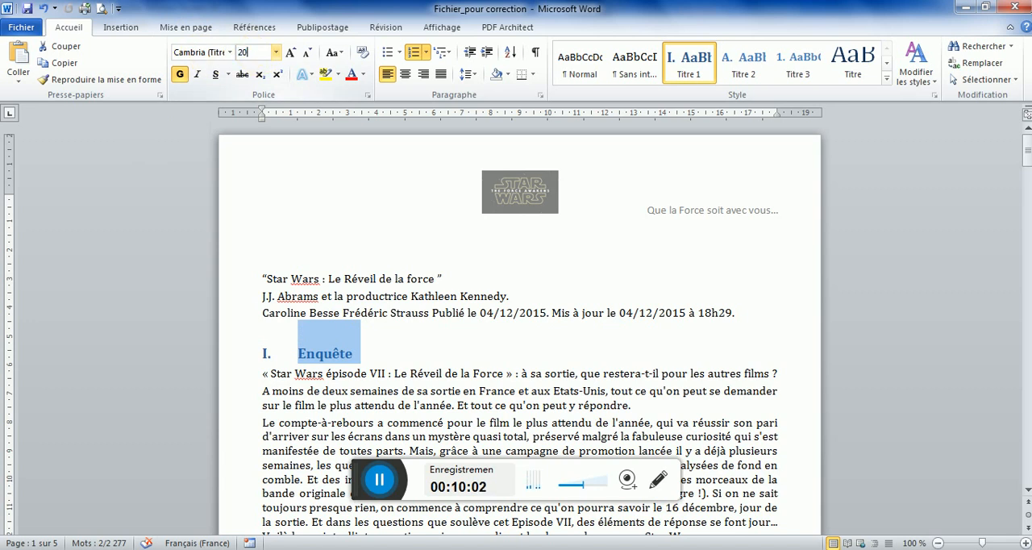
key("Return")
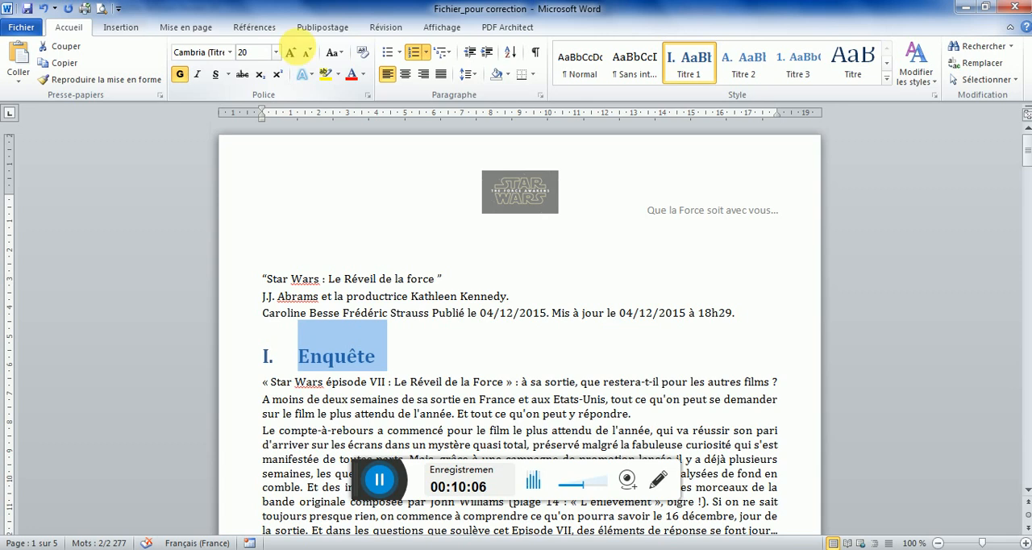
Set the "Enquête" heading's paragraph spacing to 12 pt before and 12 pt after, and colour its text theme purple
left_click(539, 96)
left_click(487, 292)
left_click(487, 292)
left_click(487, 302)
left_click(487, 302)
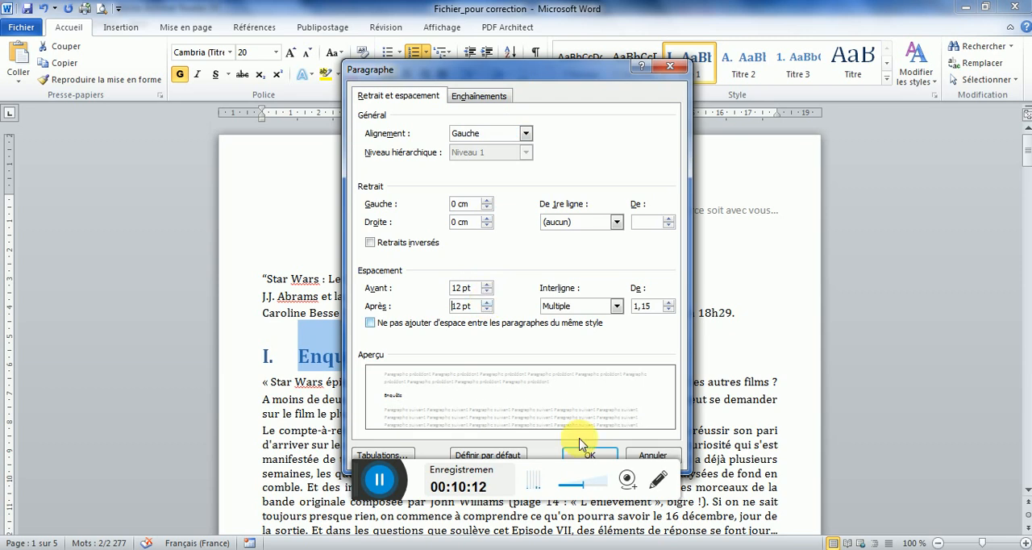
left_click(588, 457)
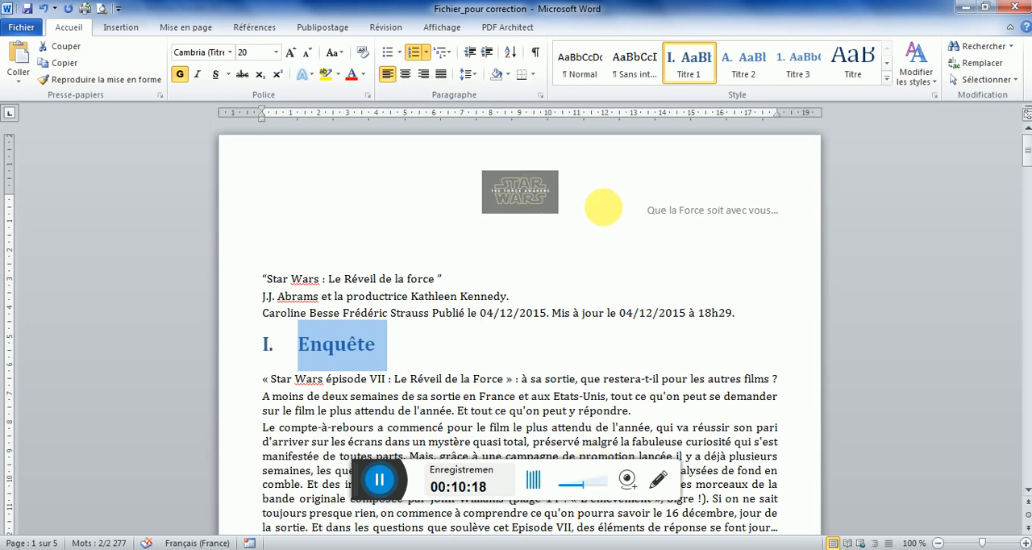
left_click(365, 75)
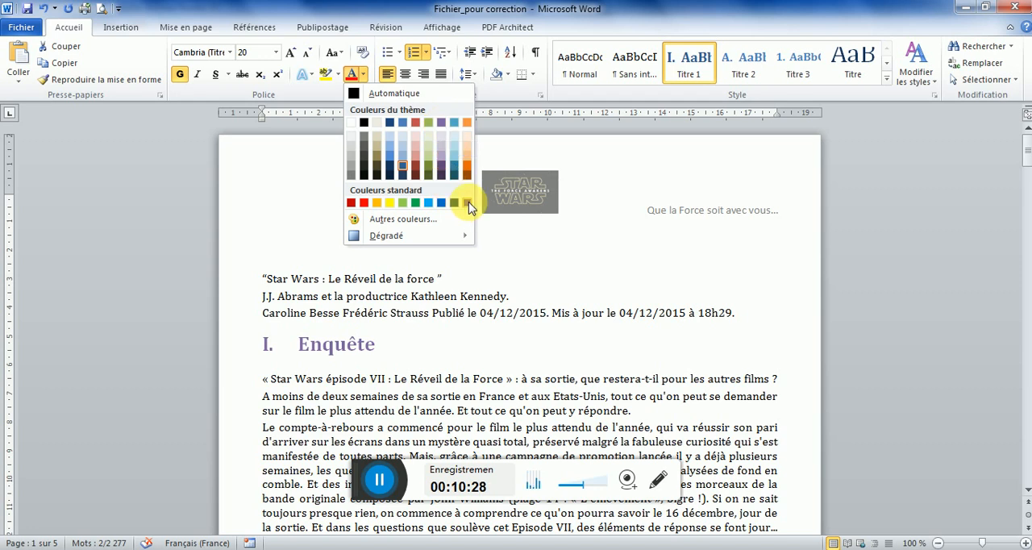
left_click(441, 123)
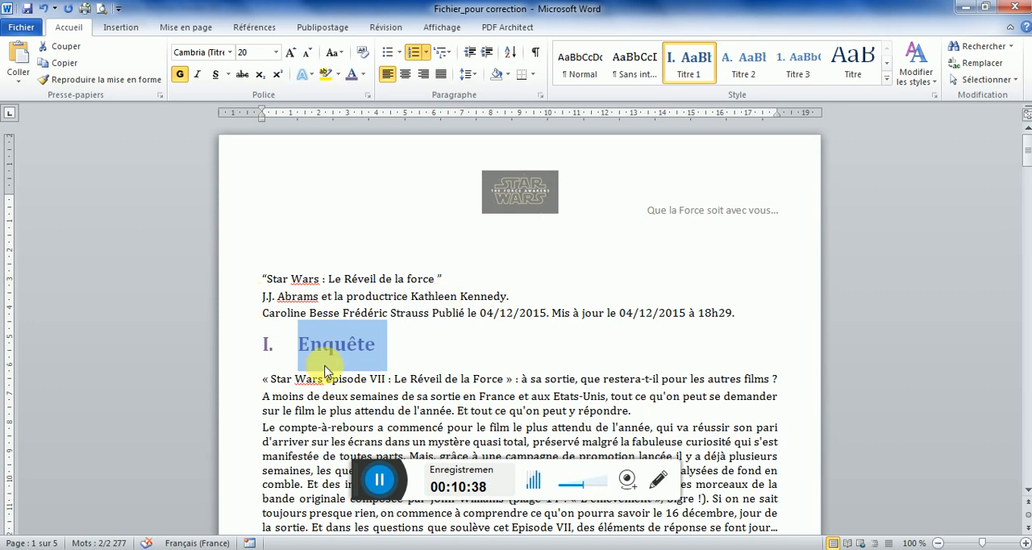
Examine the formatting of the "Enquete" heading on page 2 of the model PDF at 125% zoom, and return to Word
mouse_move(363, 547)
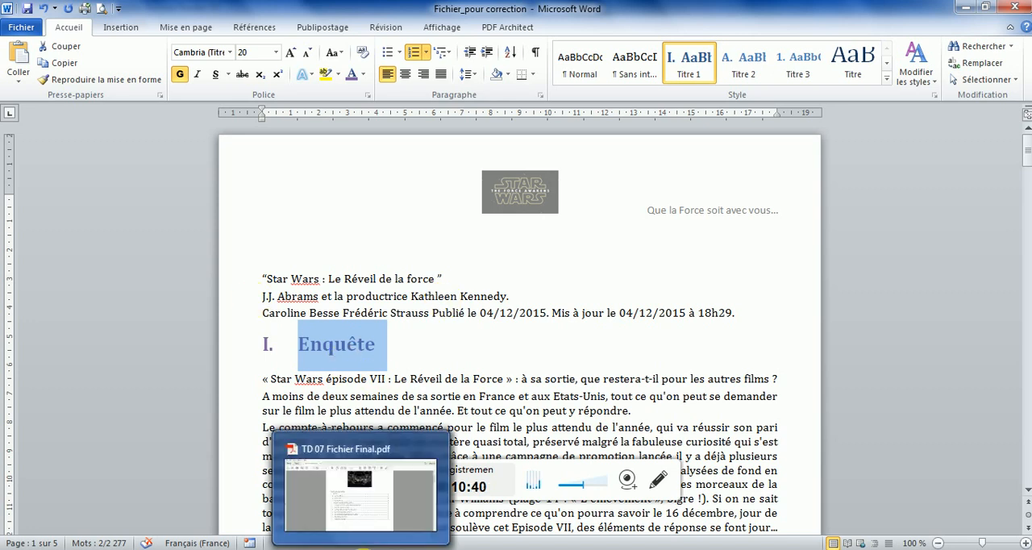
left_click(360, 492)
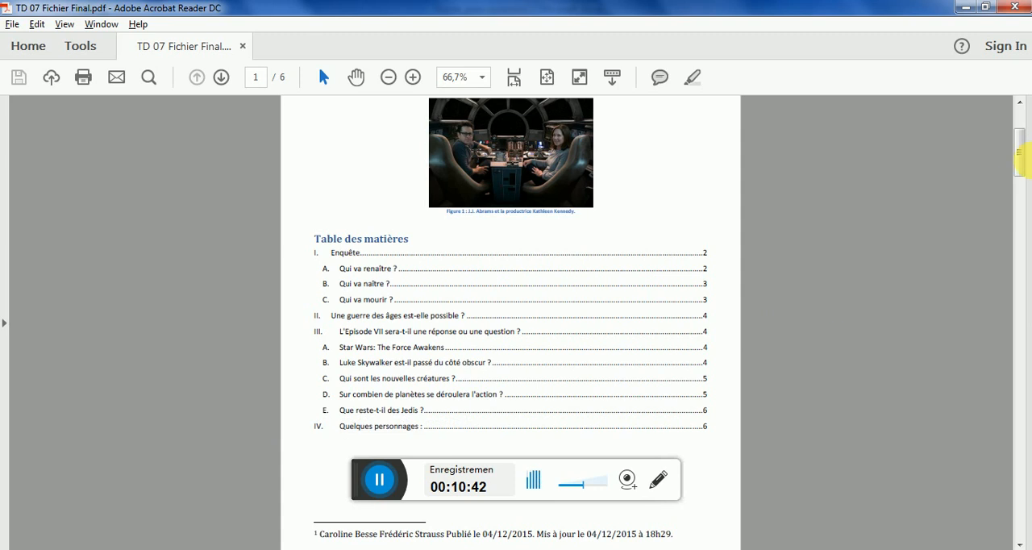
left_click_drag(1017, 155, 1020, 191)
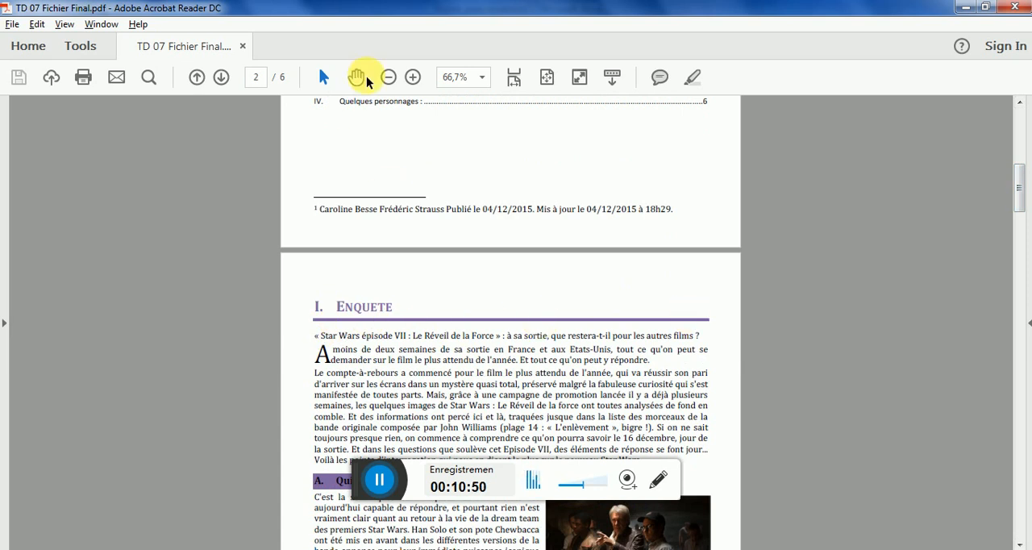
left_click(413, 78)
left_click(413, 77)
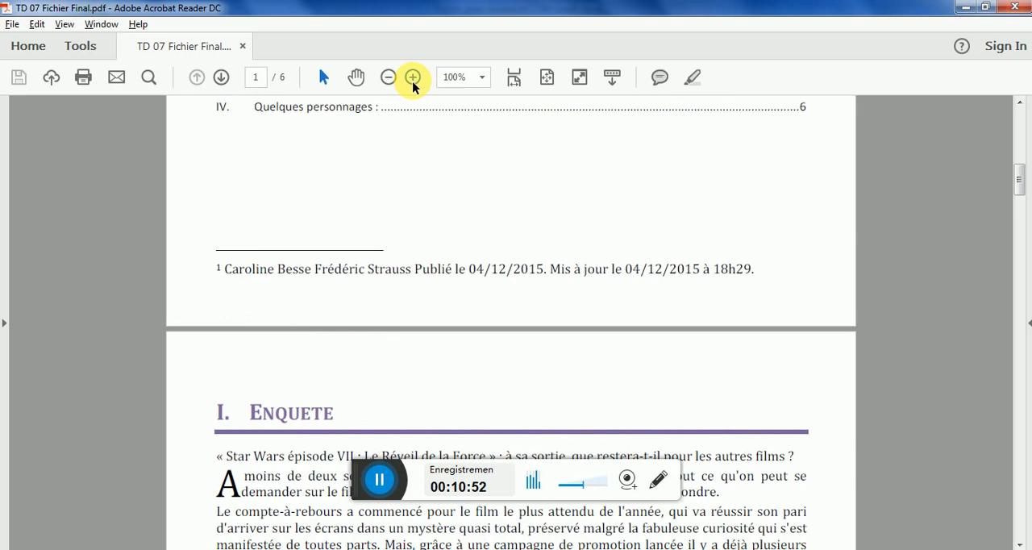
left_click(413, 77)
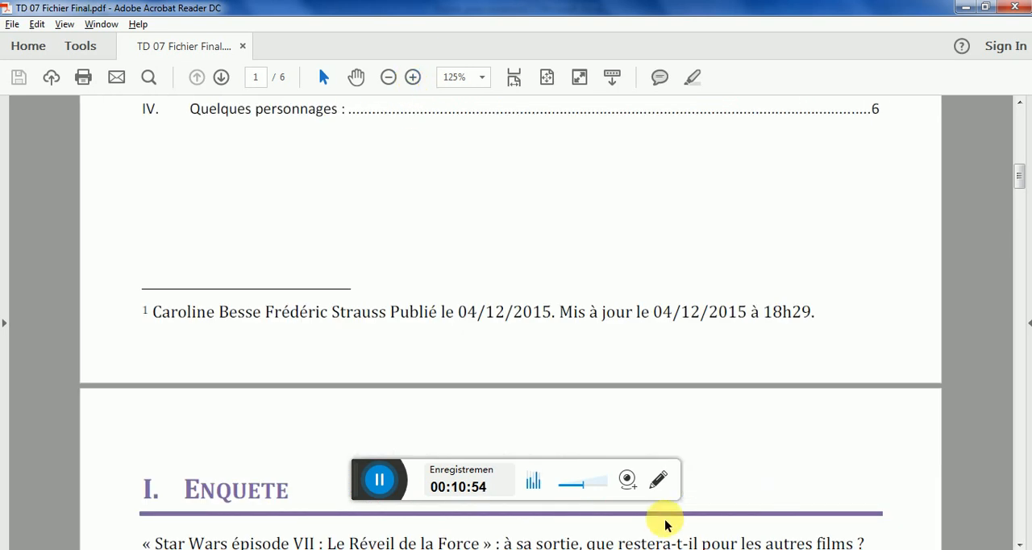
left_click_drag(1015, 176, 1015, 191)
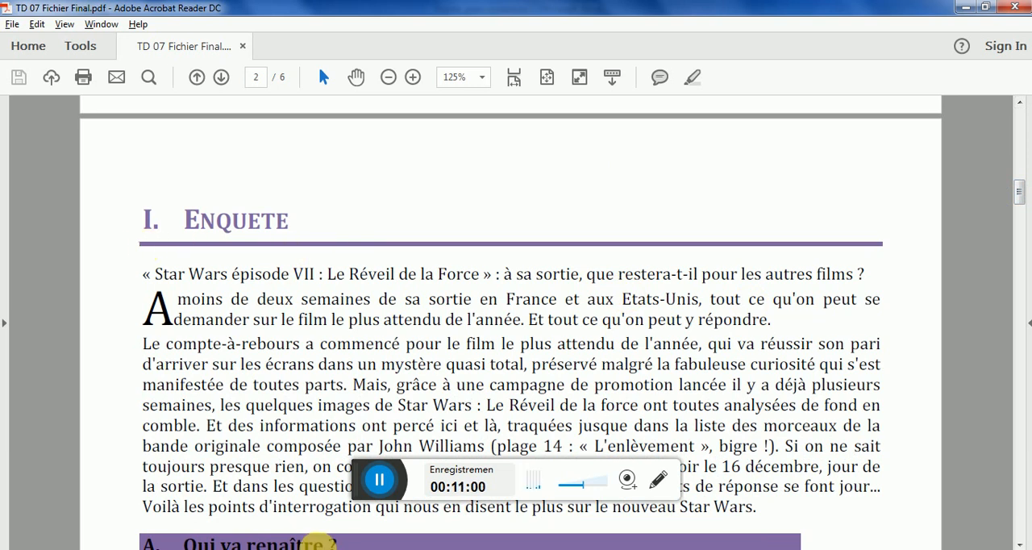
left_click(395, 548)
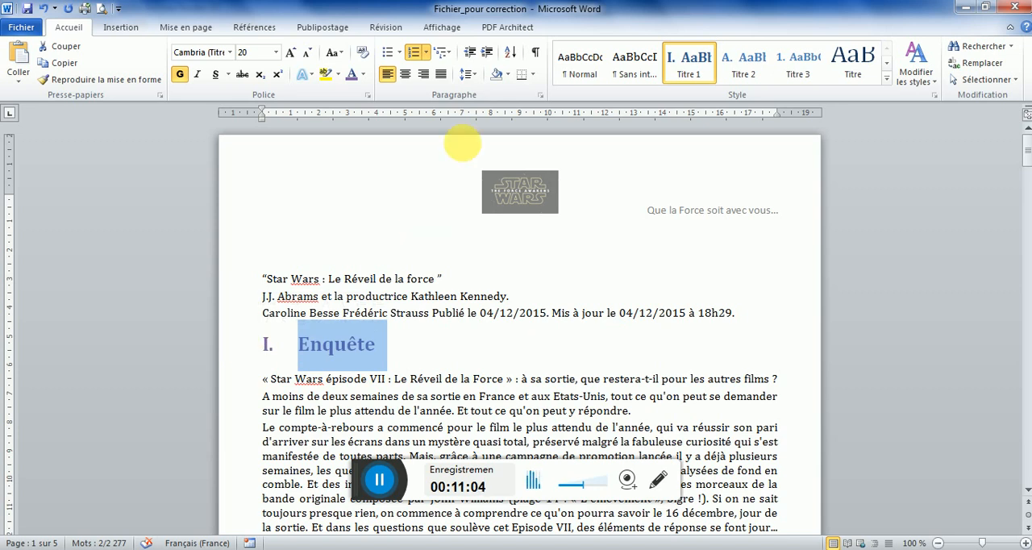
Add a solid 3 pt theme-purple bottom border to the "Enquête" heading paragraph
left_click(536, 84)
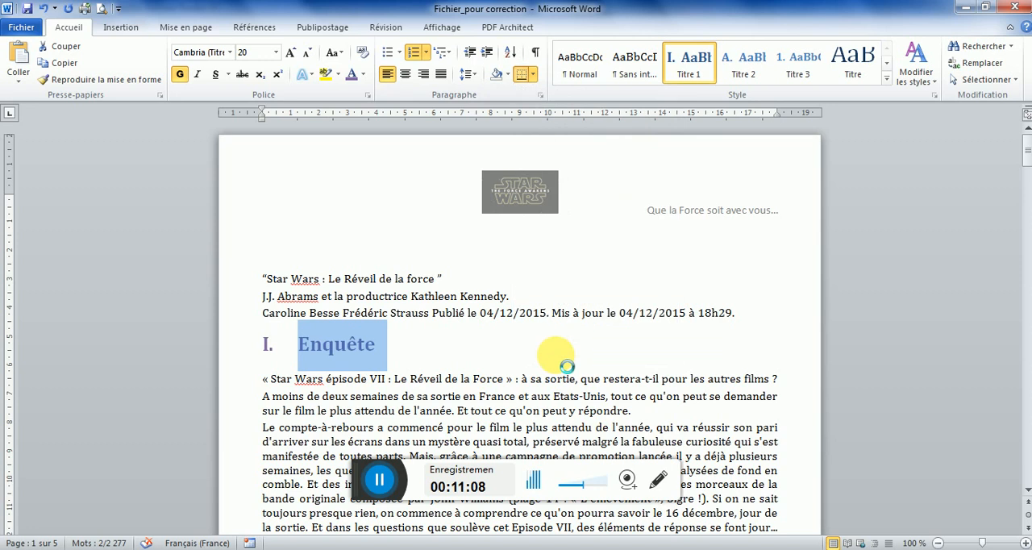
left_click(557, 356)
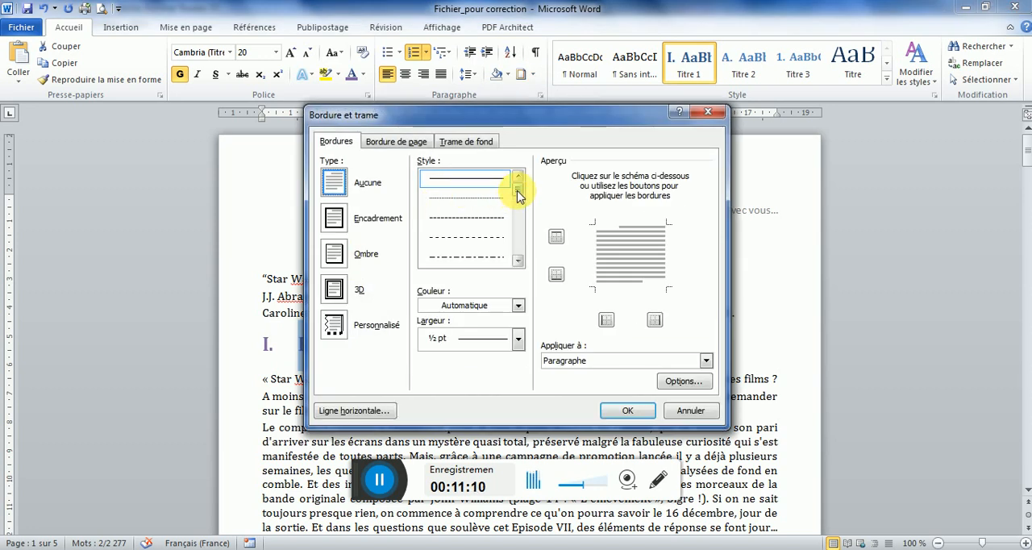
left_click_drag(519, 201, 518, 191)
left_click(518, 306)
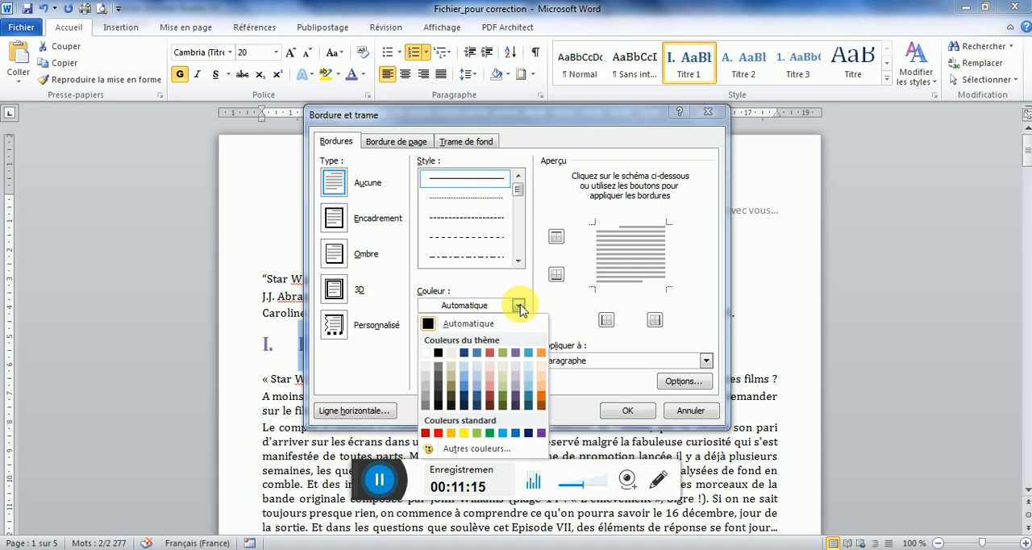
left_click(517, 358)
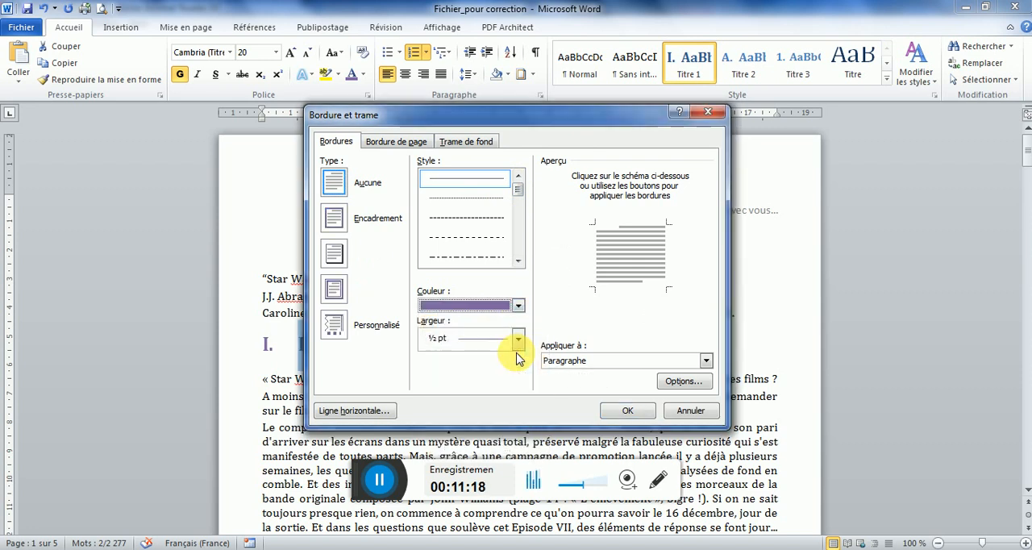
left_click(471, 344)
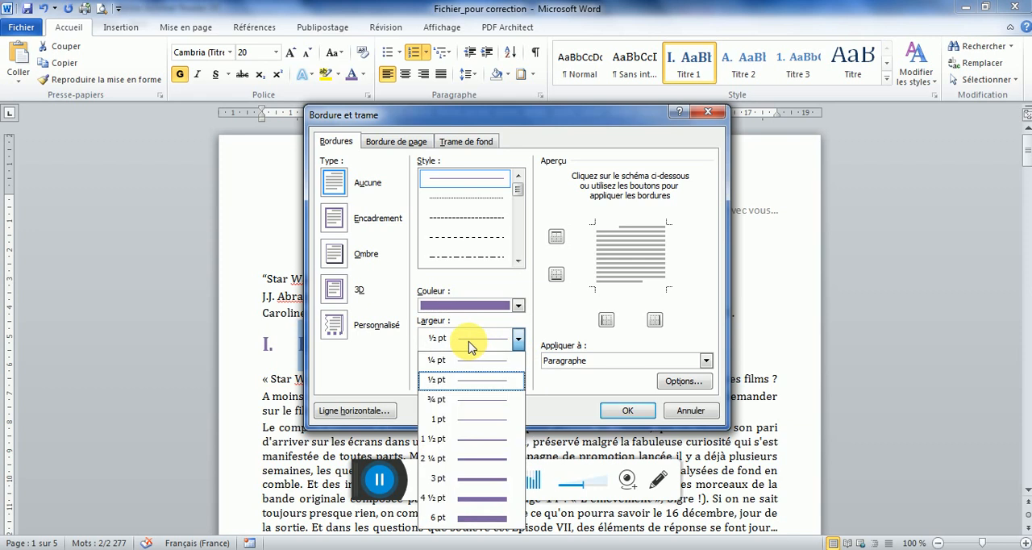
left_click(478, 485)
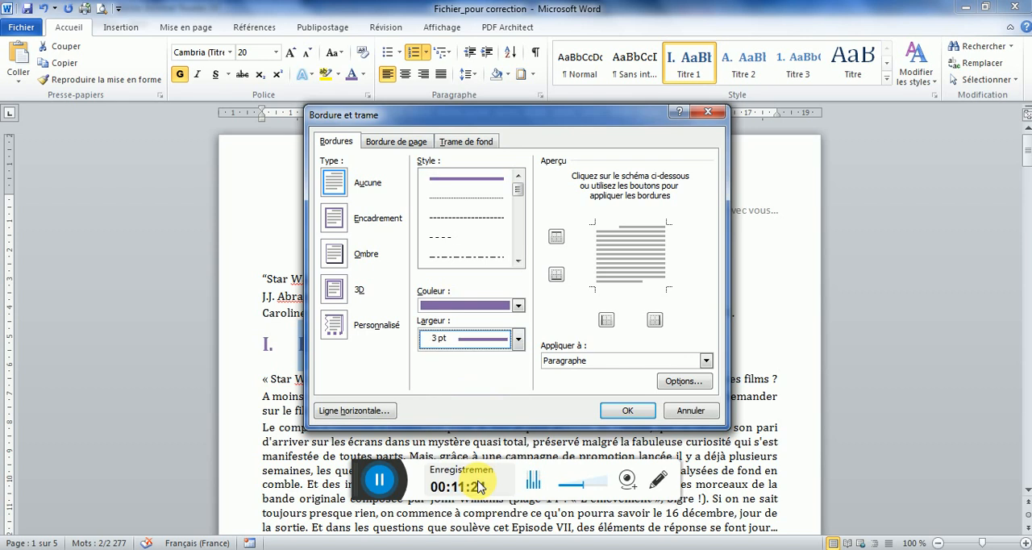
left_click(634, 293)
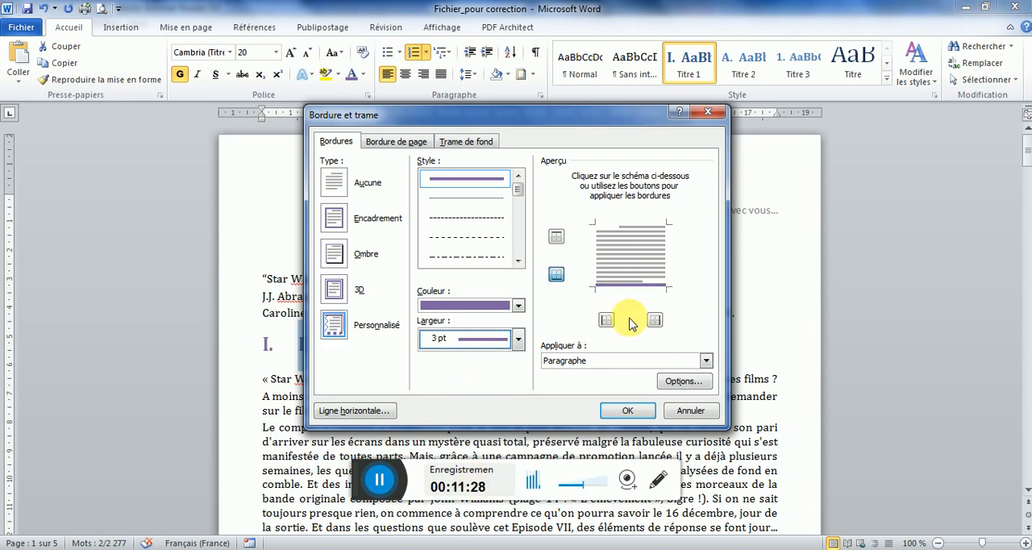
left_click(628, 411)
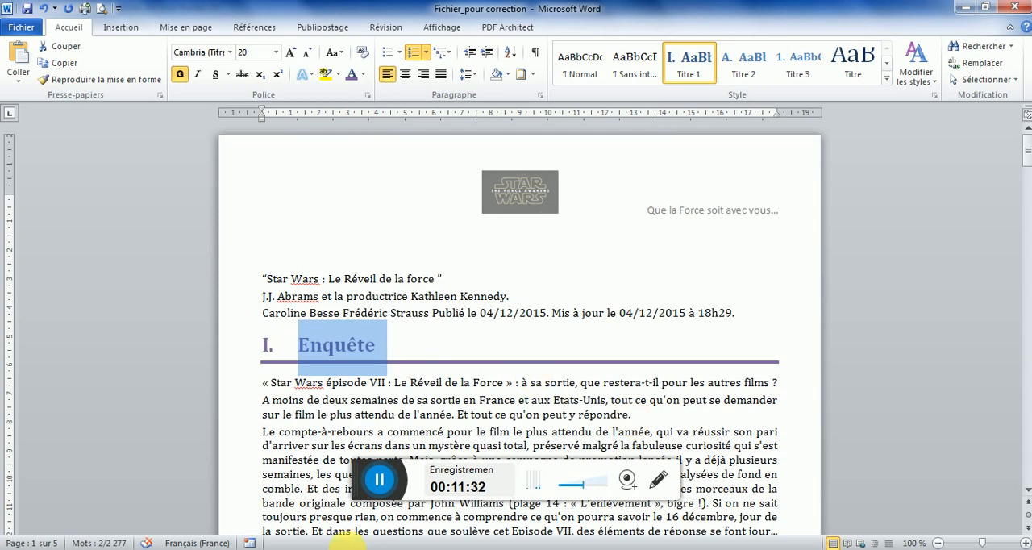
Apply small caps to the "Enquête" heading as in the model PDF, and update the Titre 1 style to match it
key("alt+Tab")
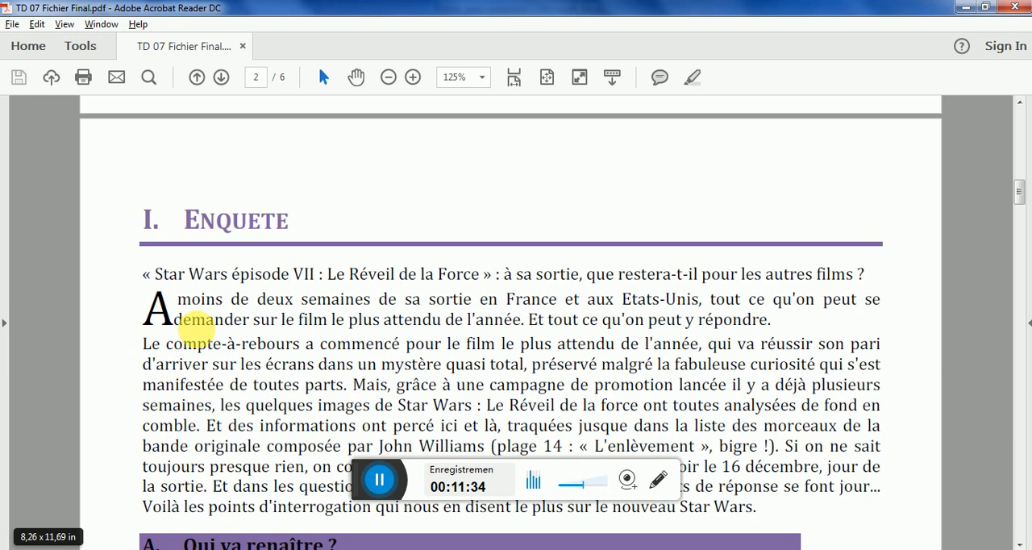
left_click_drag(187, 221, 298, 228)
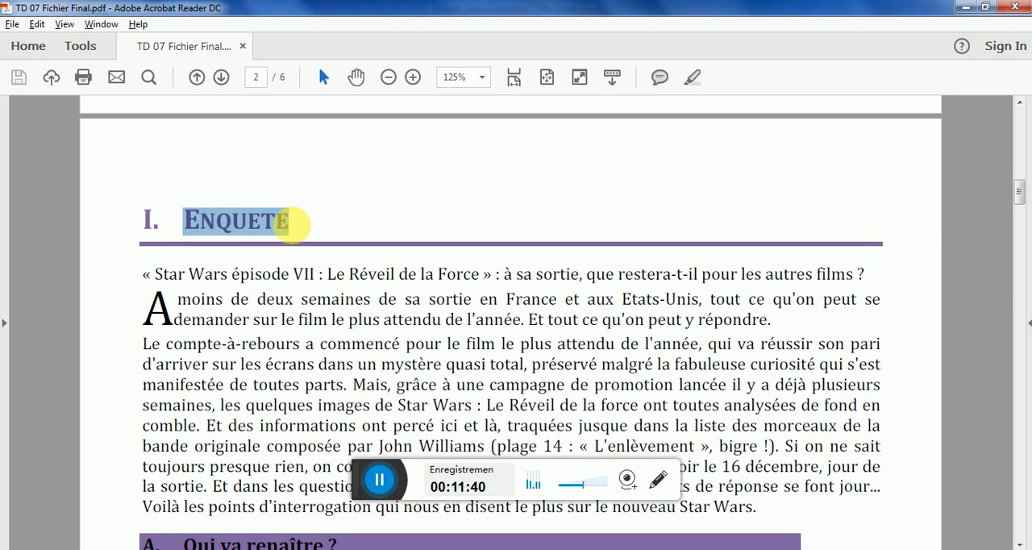
left_click(371, 549)
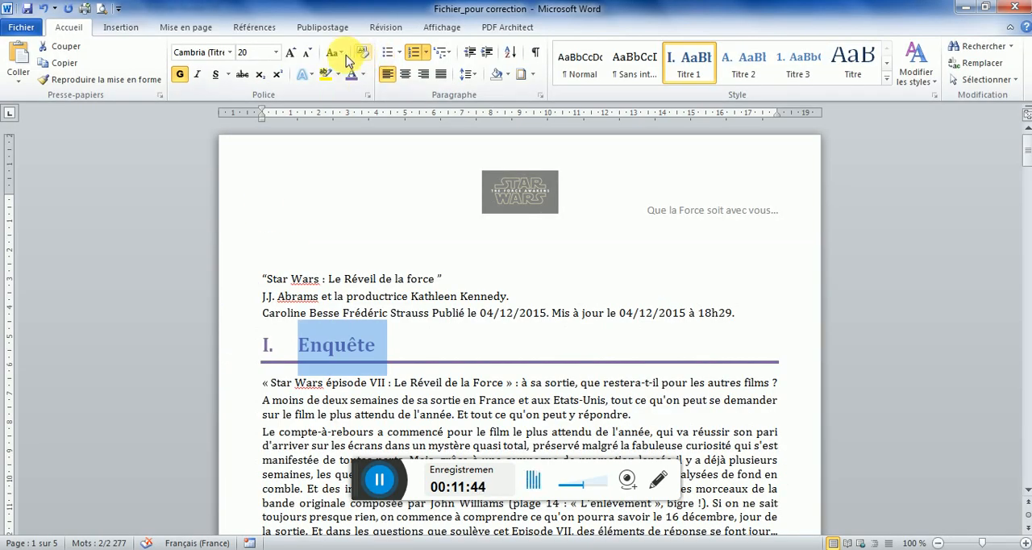
left_click(368, 95)
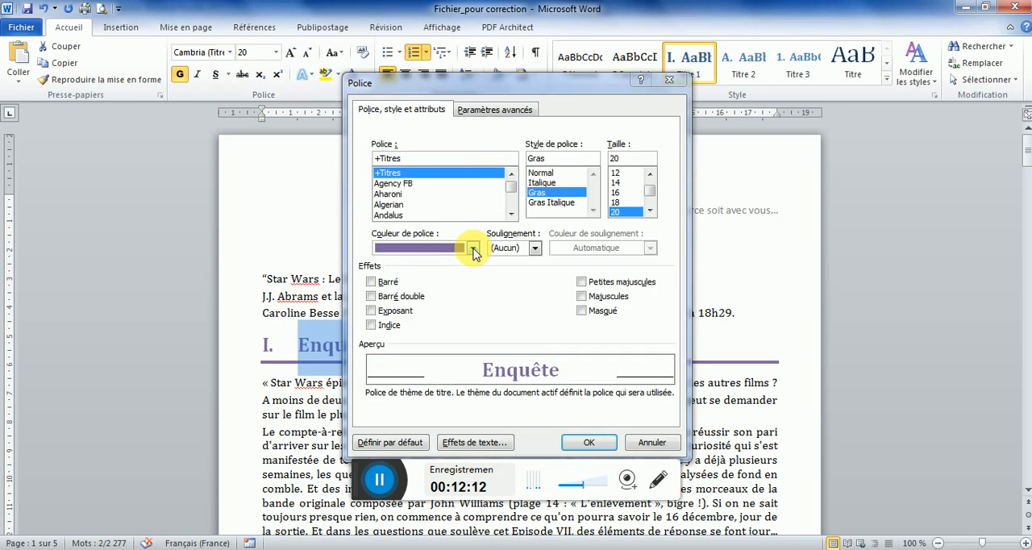
left_click(581, 282)
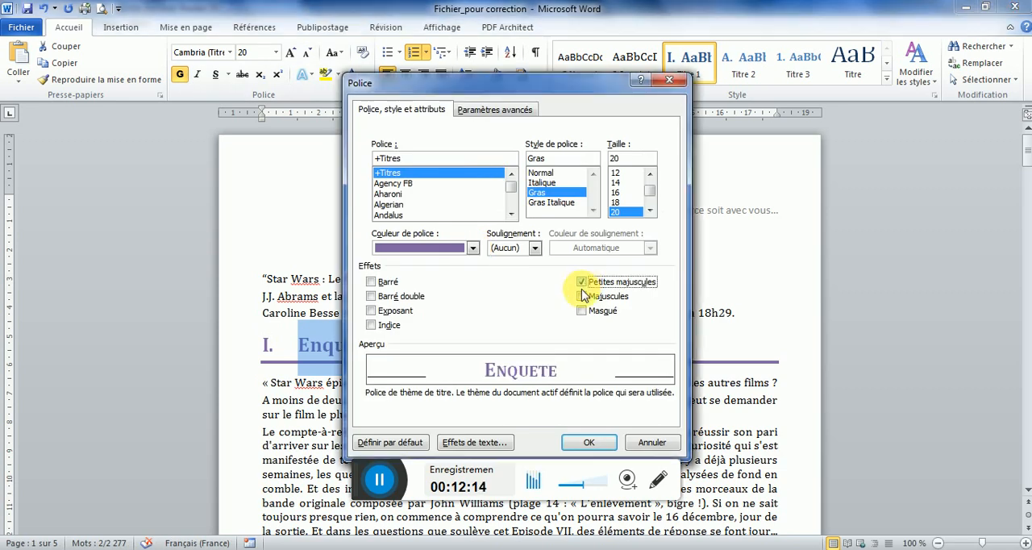
left_click(589, 443)
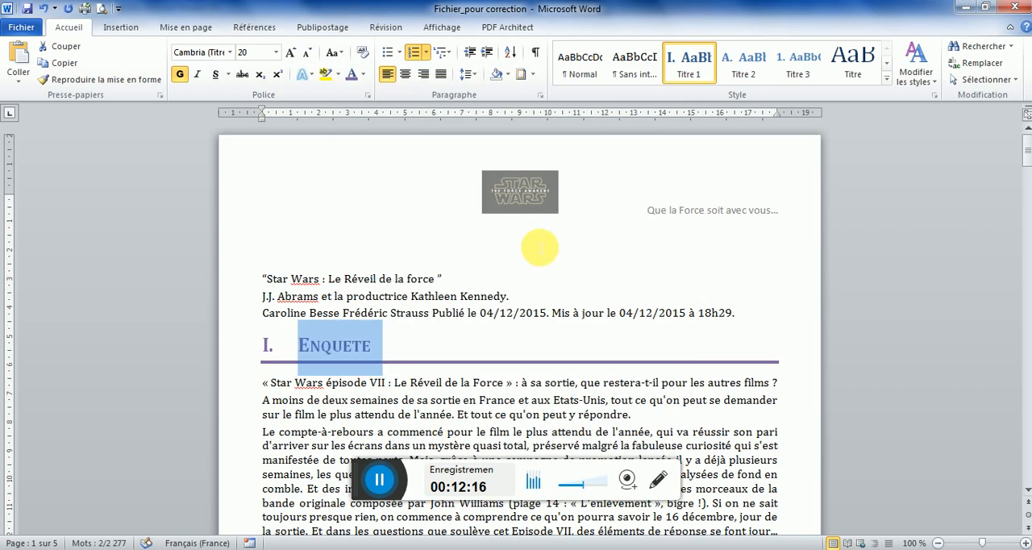
right_click(690, 64)
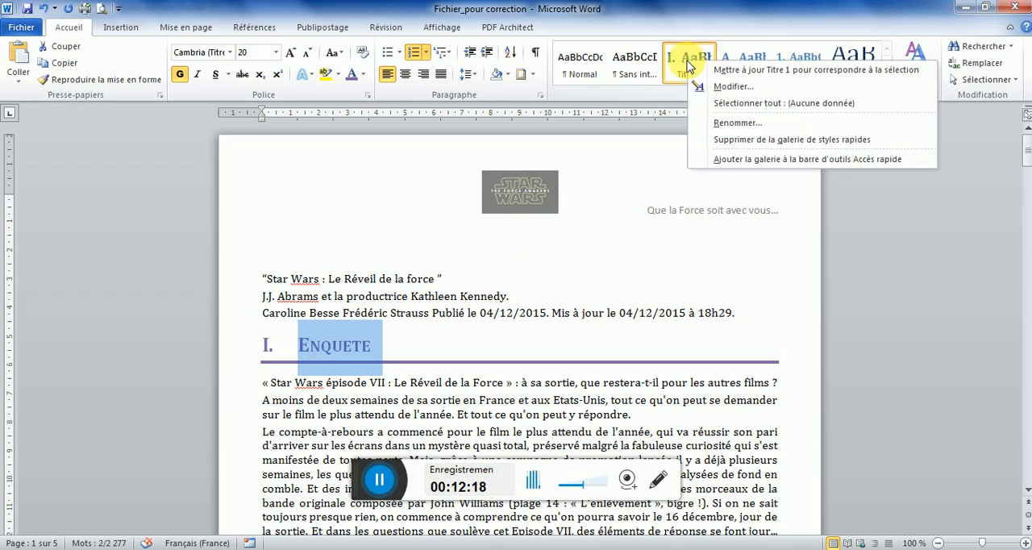
left_click(734, 71)
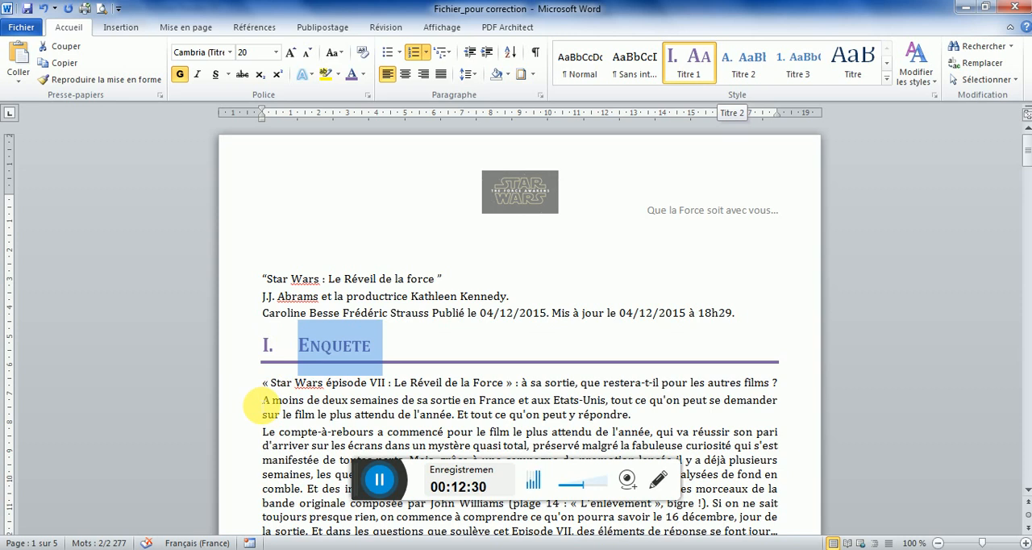
Set the text indent of level 1 in the heading's multilevel list to 1 cm
left_click(269, 347)
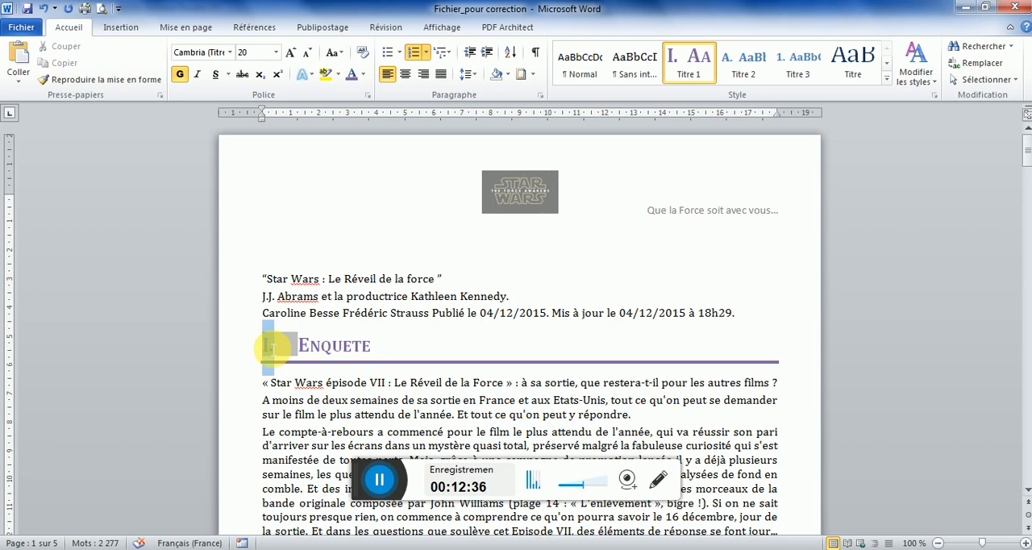
right_click(269, 347)
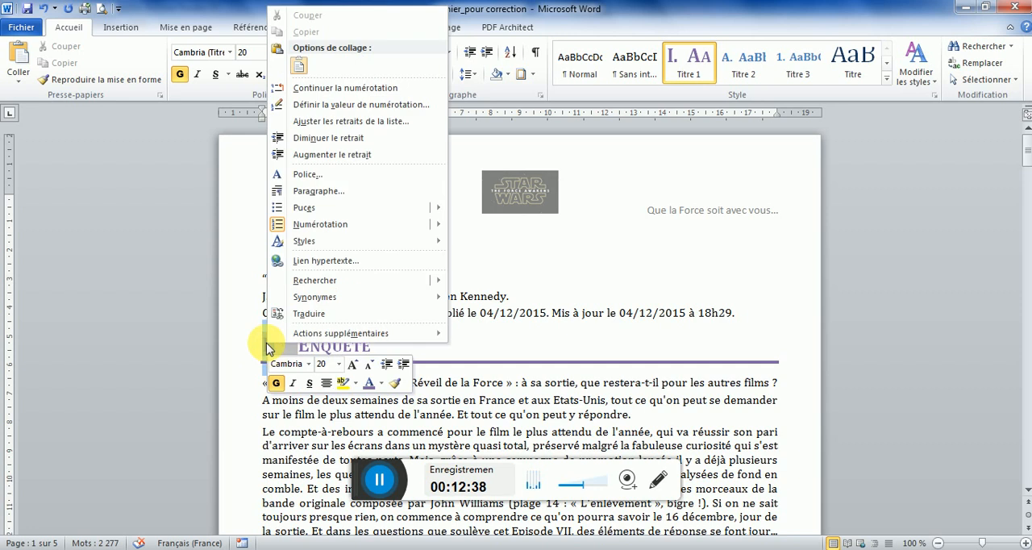
left_click(360, 121)
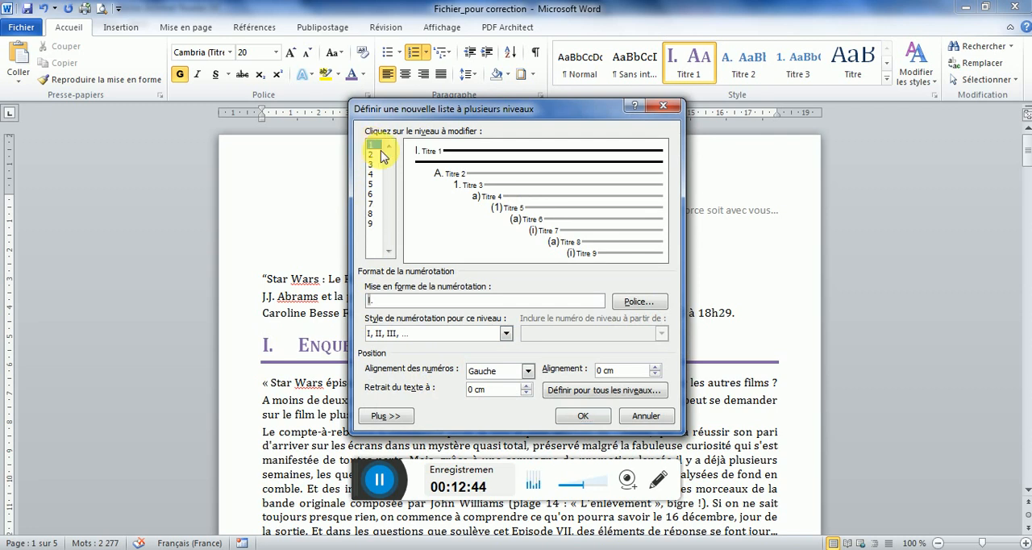
left_click_drag(615, 370, 597, 370)
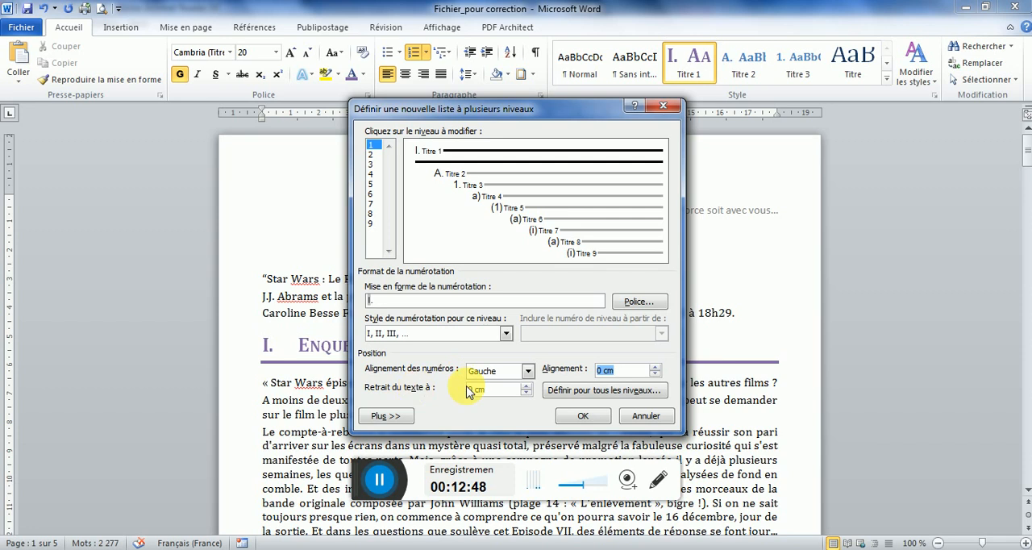
left_click(529, 385)
left_click(529, 385)
left_click(529, 386)
left_click(528, 385)
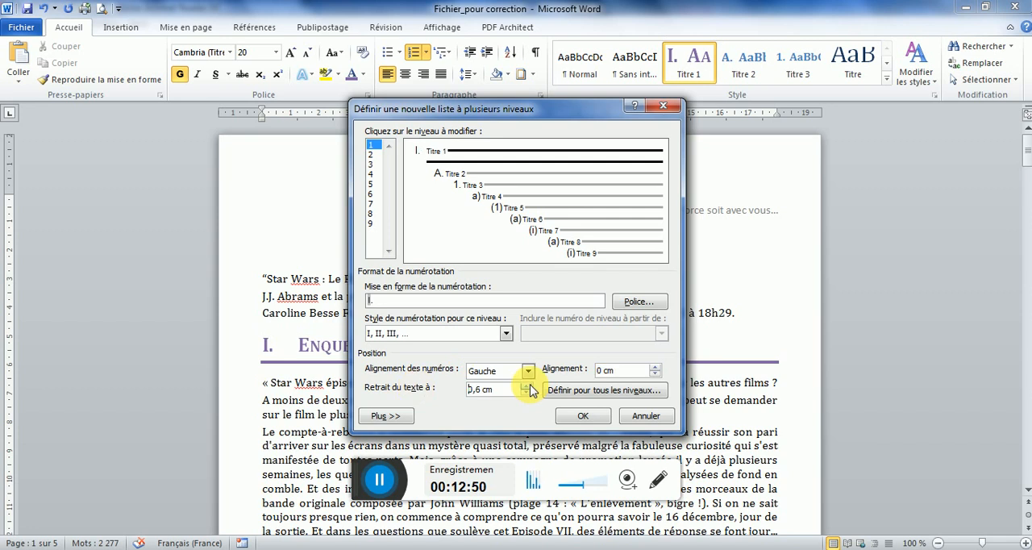
left_click(529, 385)
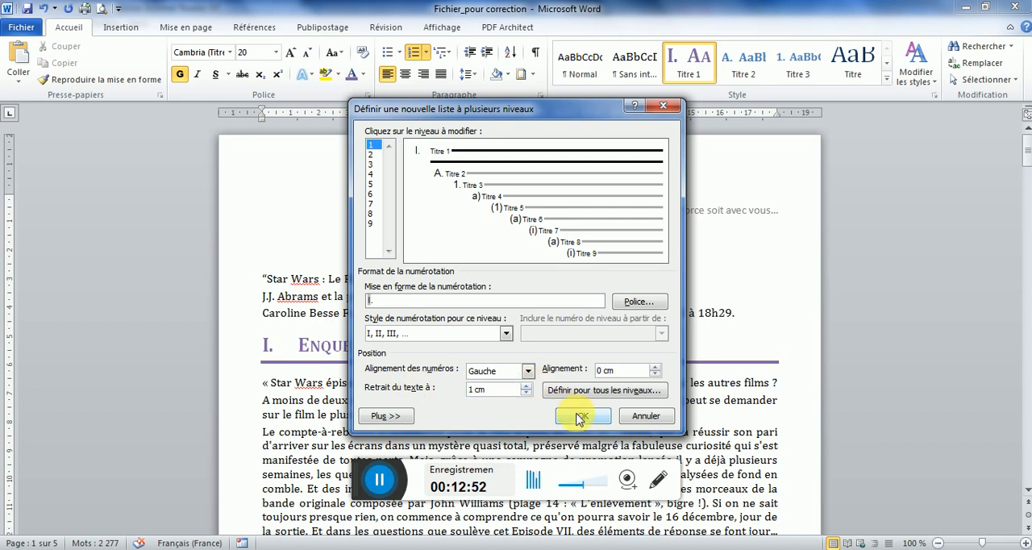
left_click(582, 415)
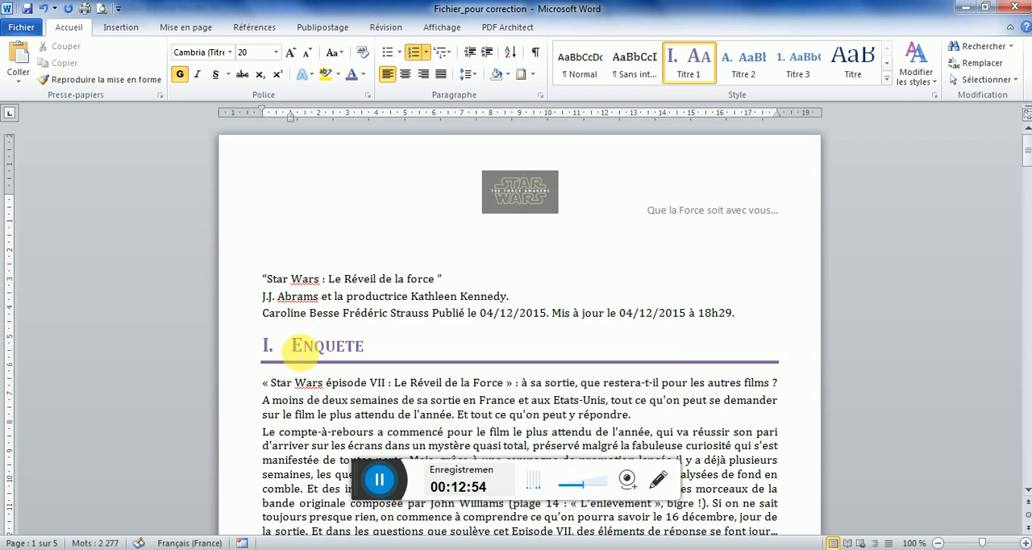
Update the Titre 1 style to match the re-indented "Enquête" heading
left_click(258, 350)
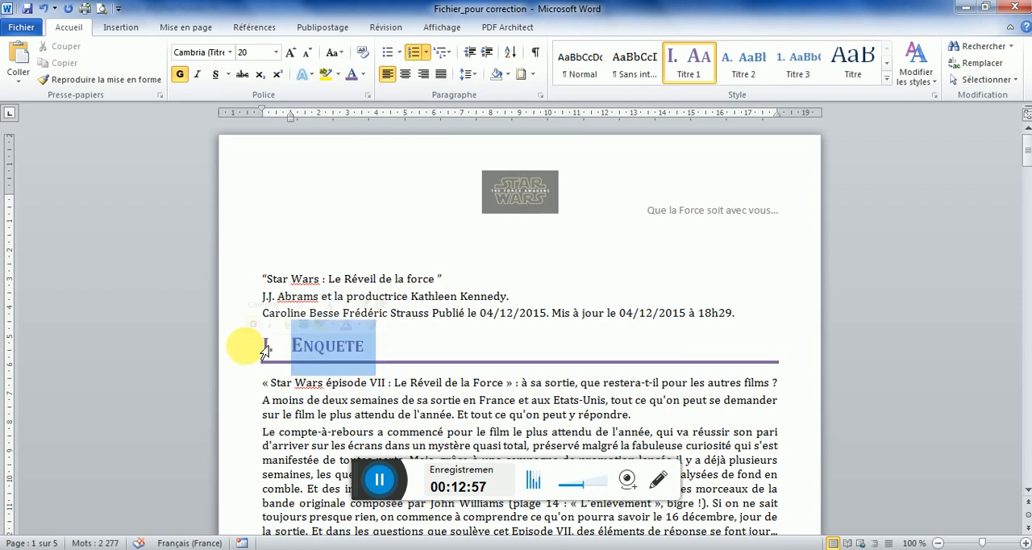
right_click(693, 71)
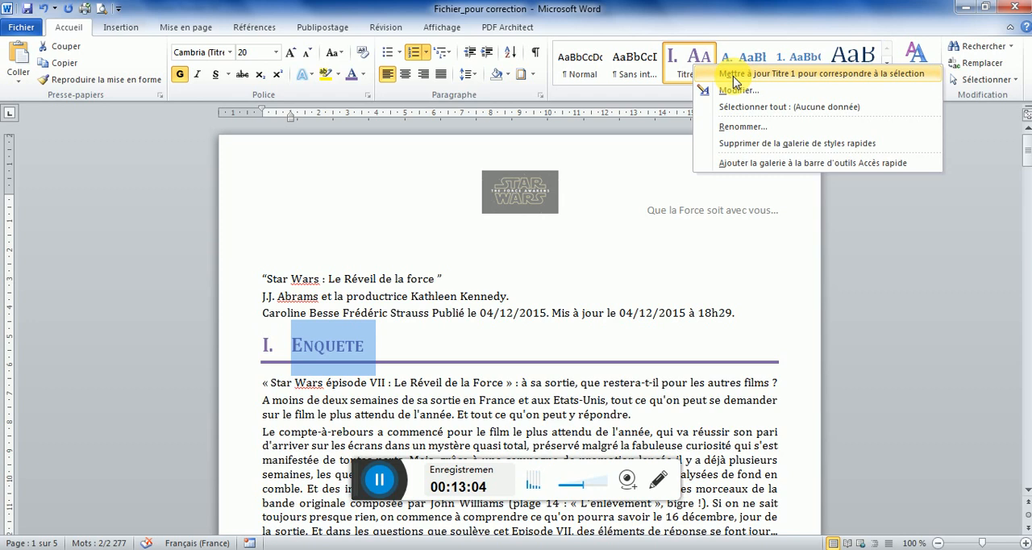
left_click(733, 74)
Set the font size of the "Qui va renaître ?" heading to 14
mouse_move(1027, 159)
left_mouse_down()
mouse_move(1025, 295)
mouse_move(1027, 141)
mouse_move(1026, 168)
left_mouse_up()
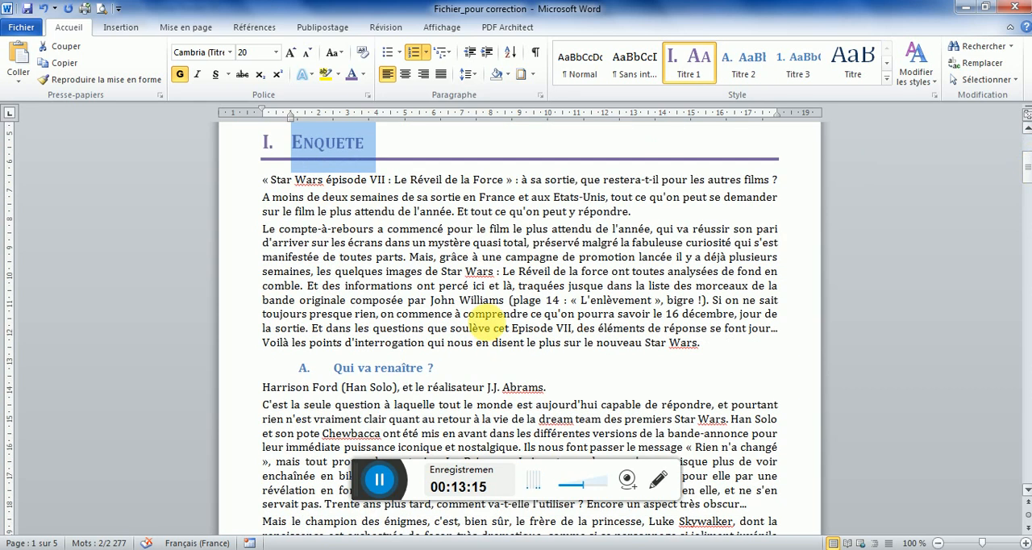
left_click(261, 369)
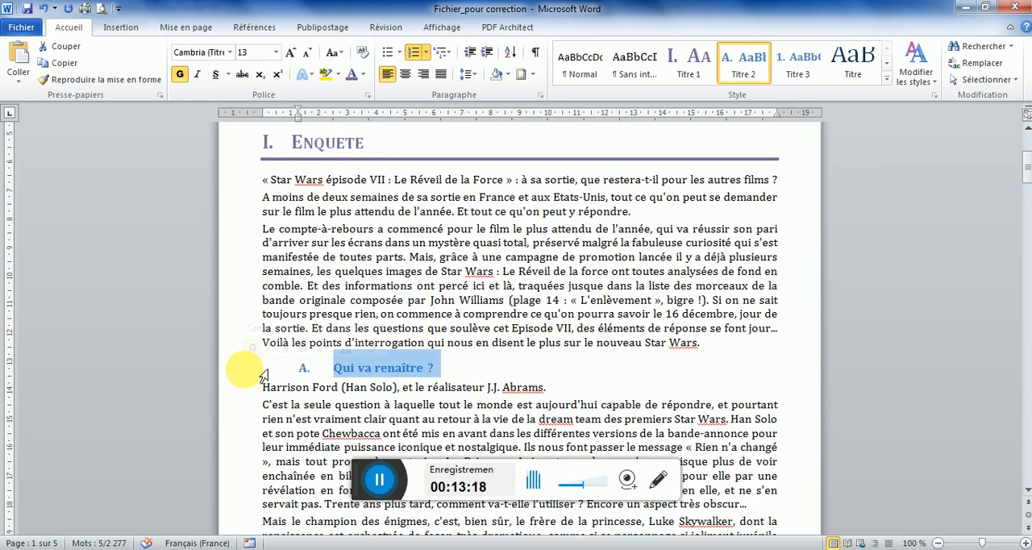
left_click(253, 52)
type("14")
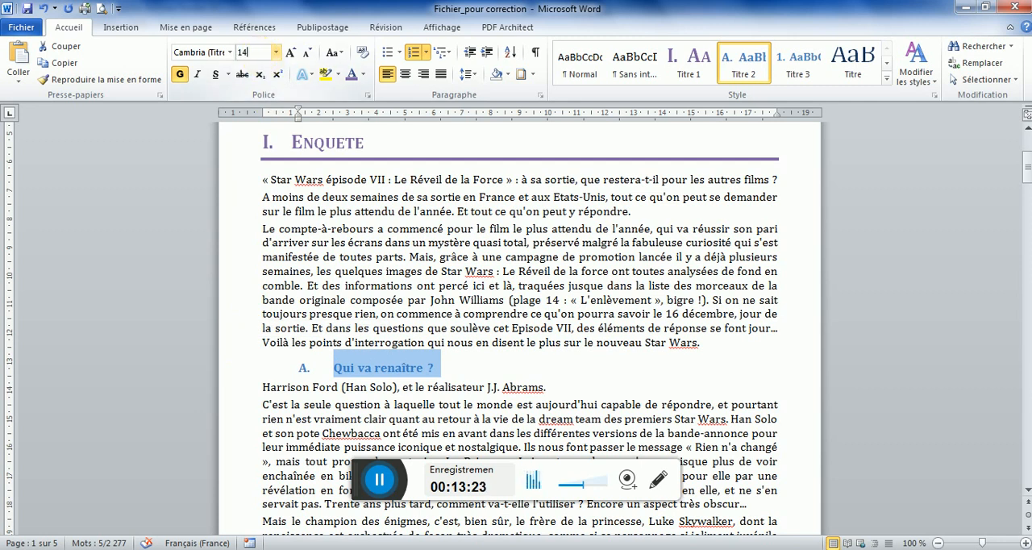
key("Return")
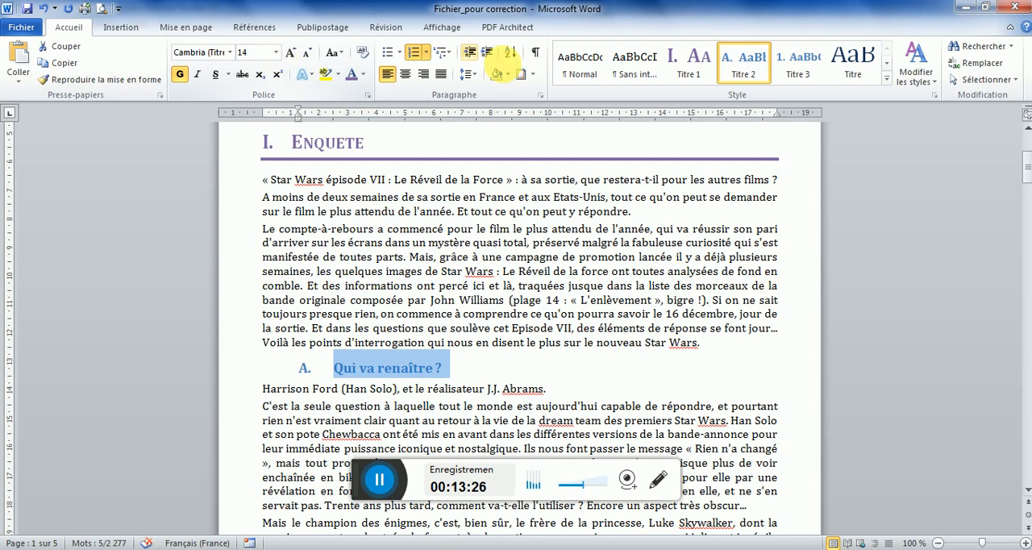
Set the "Qui va renaître ?" heading's paragraph spacing to 12 pt before and 3 pt after
left_click(539, 94)
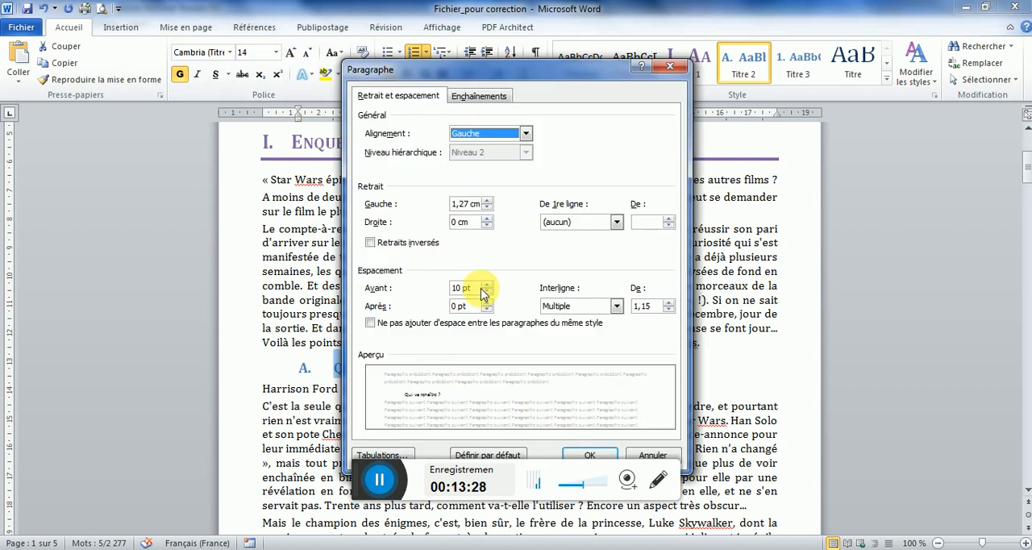
left_click(487, 284)
left_click(460, 306)
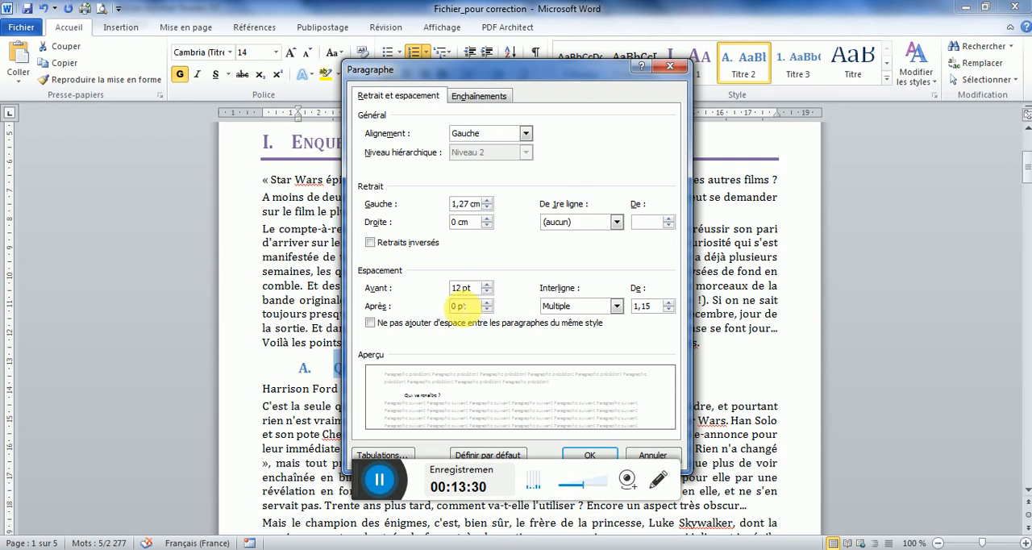
key("BackSpace")
type("3")
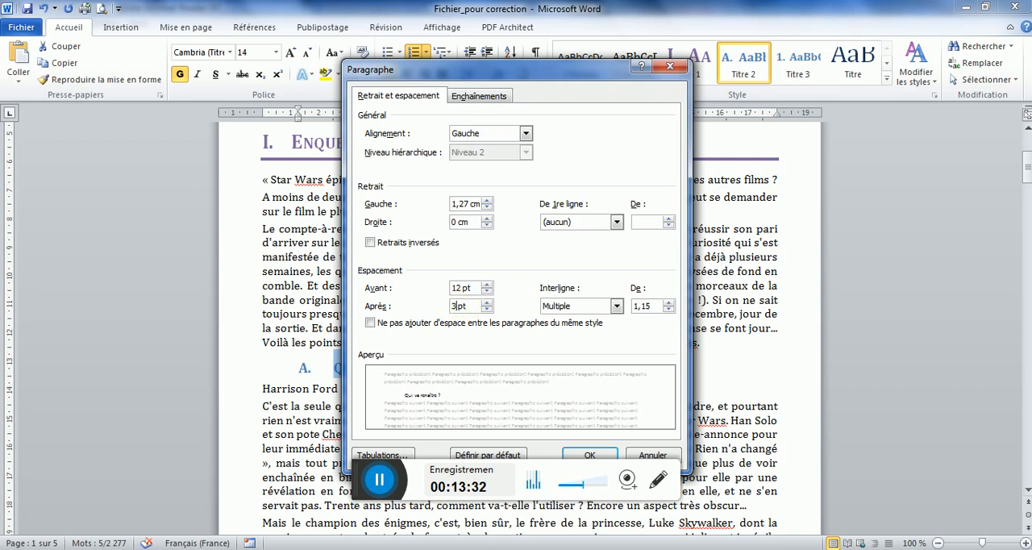
left_click(592, 455)
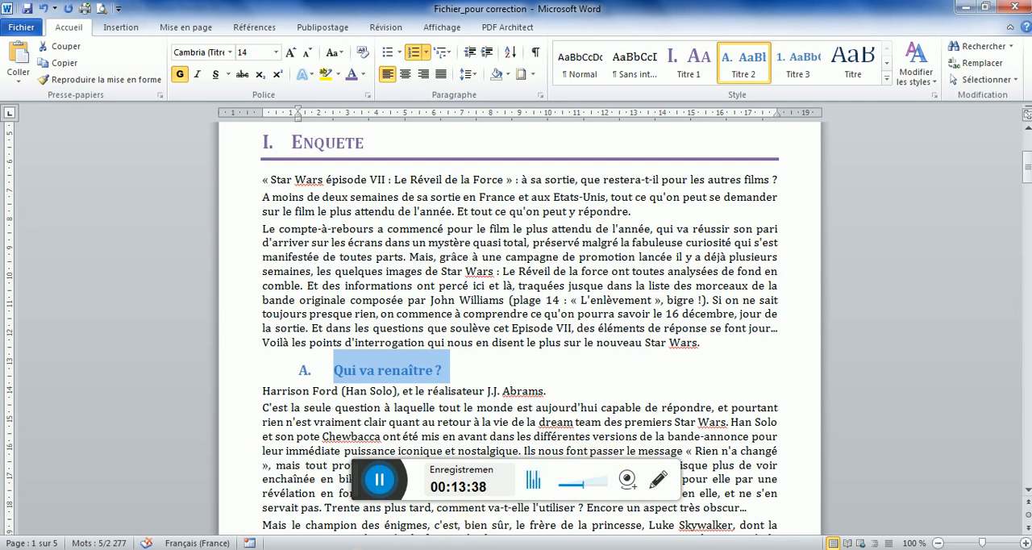
Check the heading's colour in the model PDF and set the "Qui va renaître ?" heading's font colour to Automatique
left_click(361, 549)
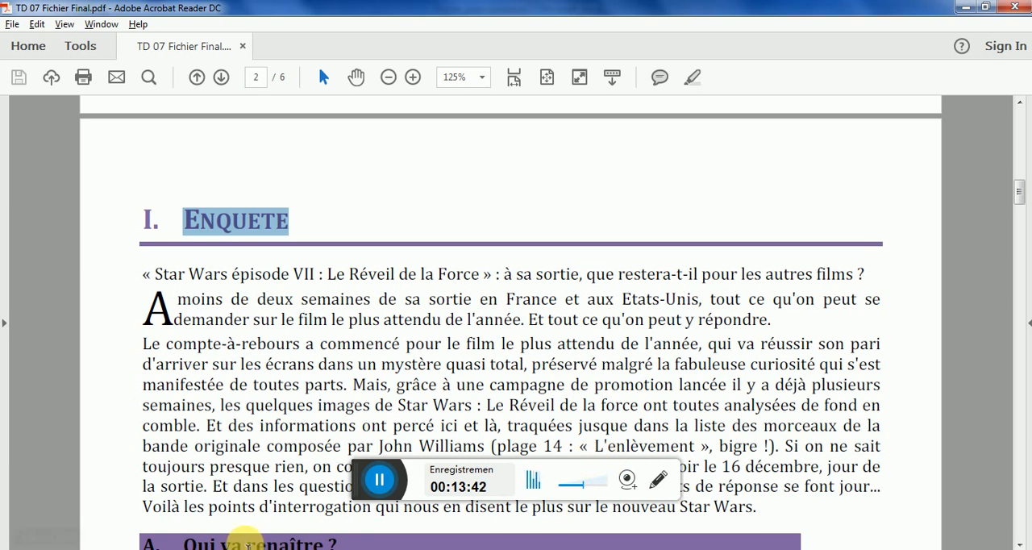
left_click(363, 548)
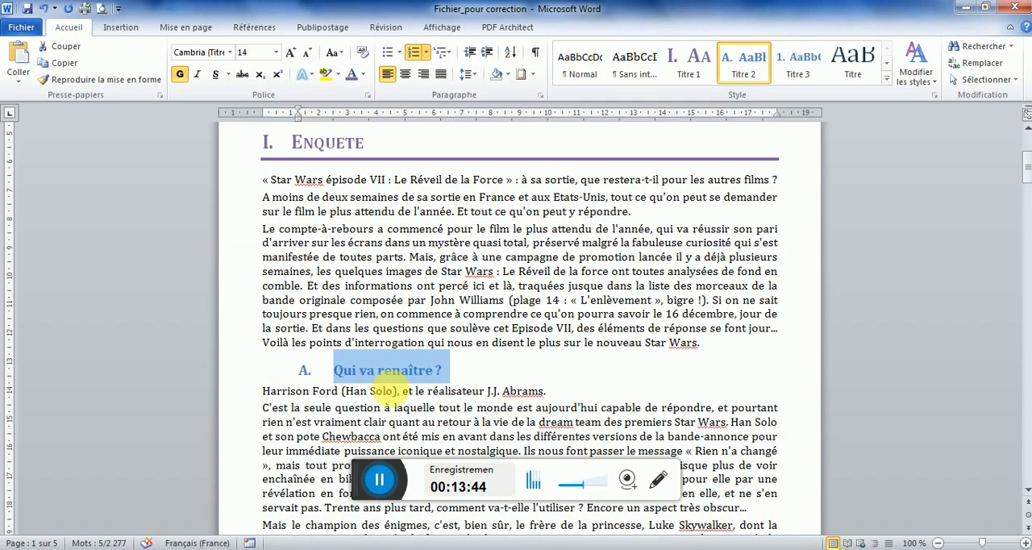
left_click(366, 81)
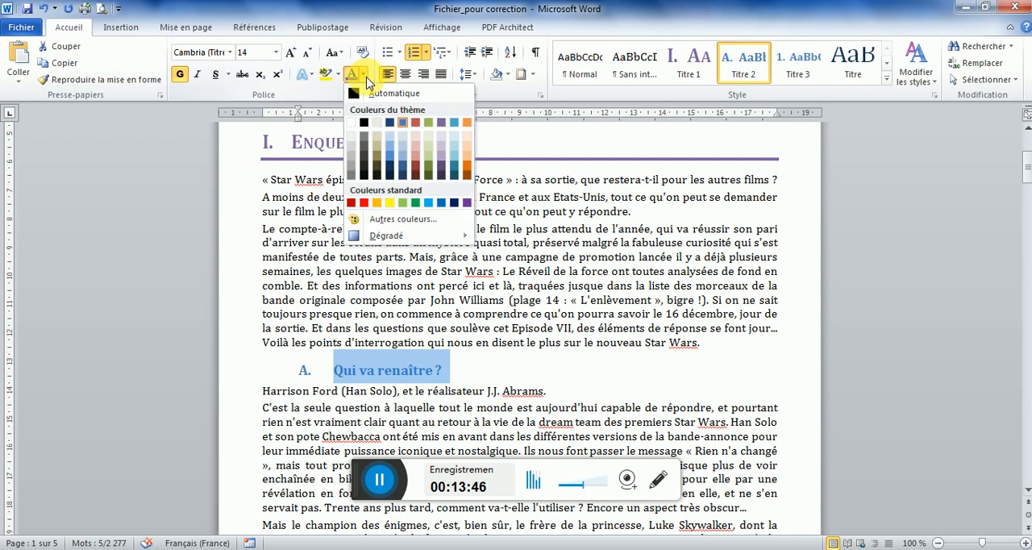
left_click(366, 95)
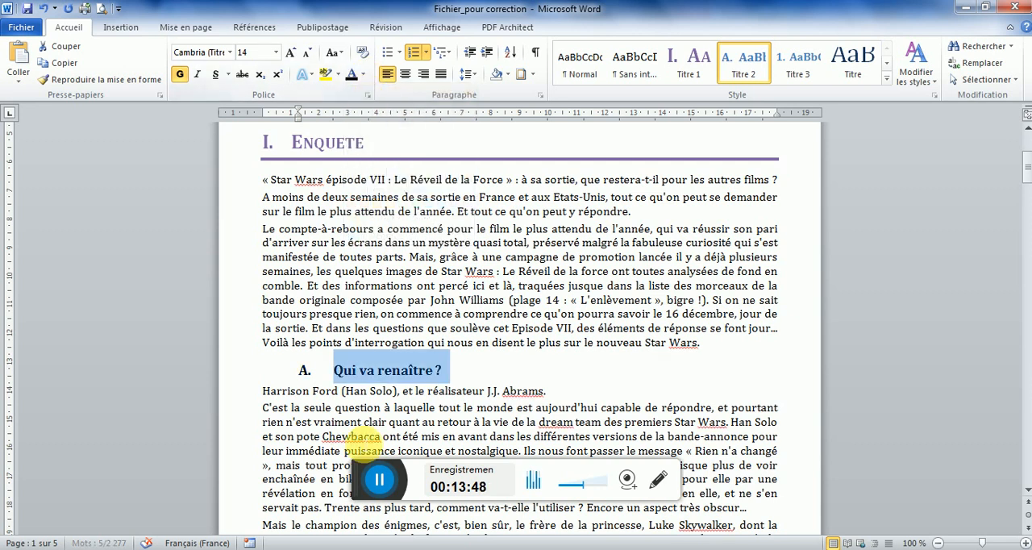
Check the heading's background in the model PDF and apply Violet, Accentuation4 paragraph shading to the "Qui va renaître ?" heading
left_click(371, 547)
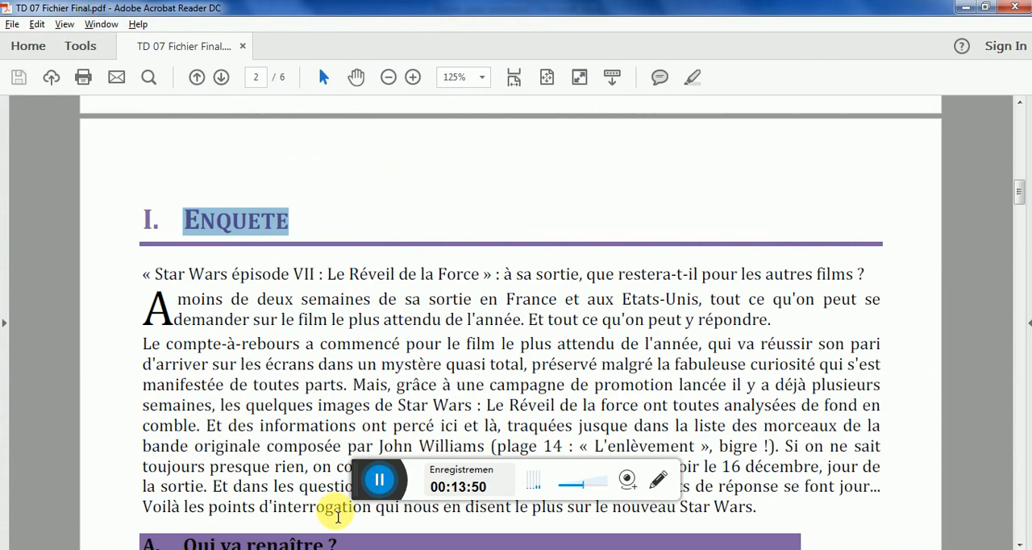
left_click_drag(1017, 192, 1017, 206)
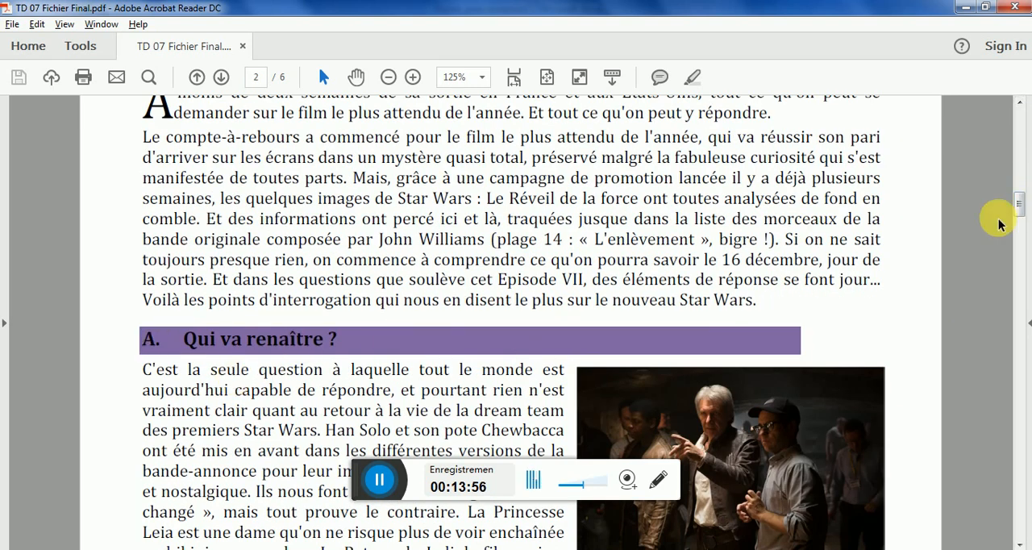
left_click_drag(1021, 207, 1018, 203)
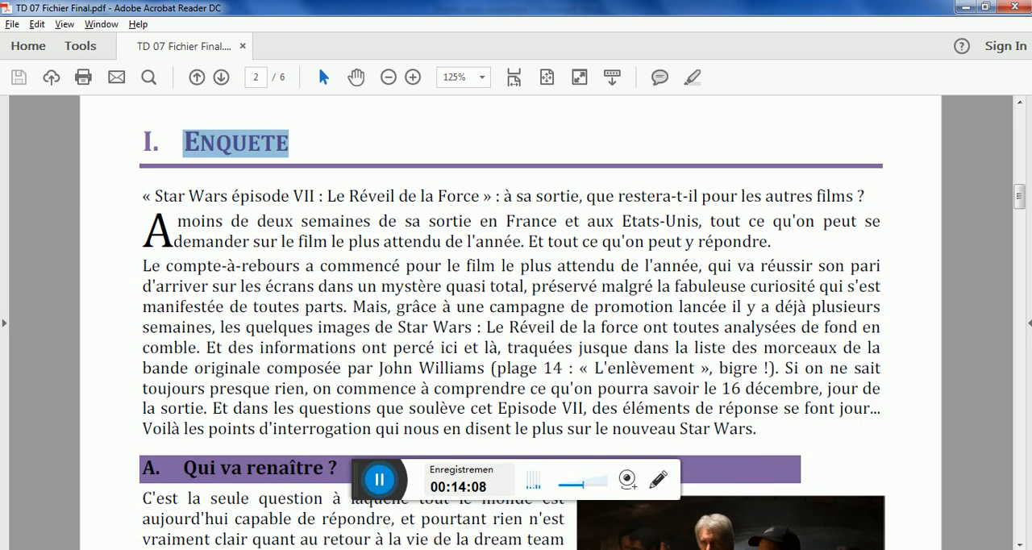
key("alt+Tab")
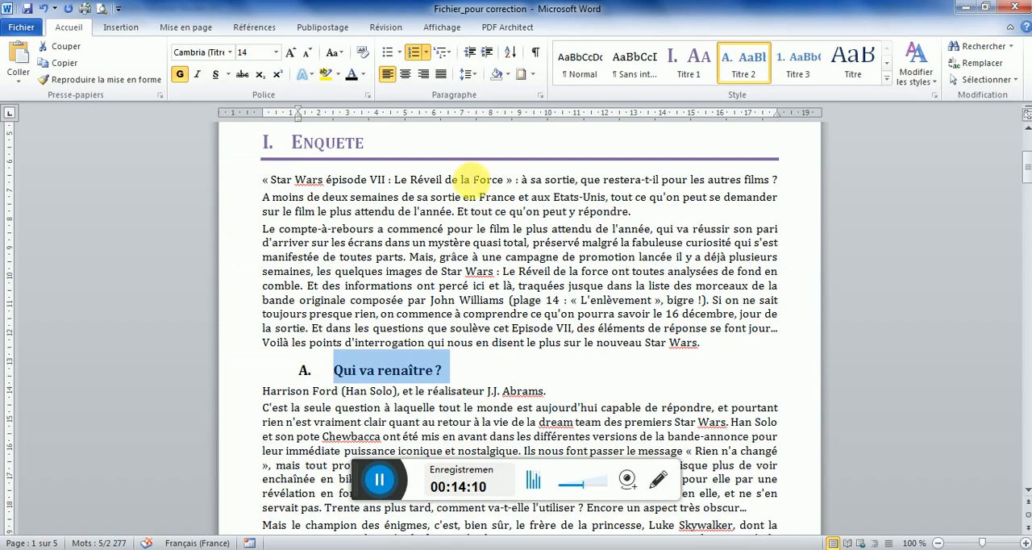
left_click(507, 74)
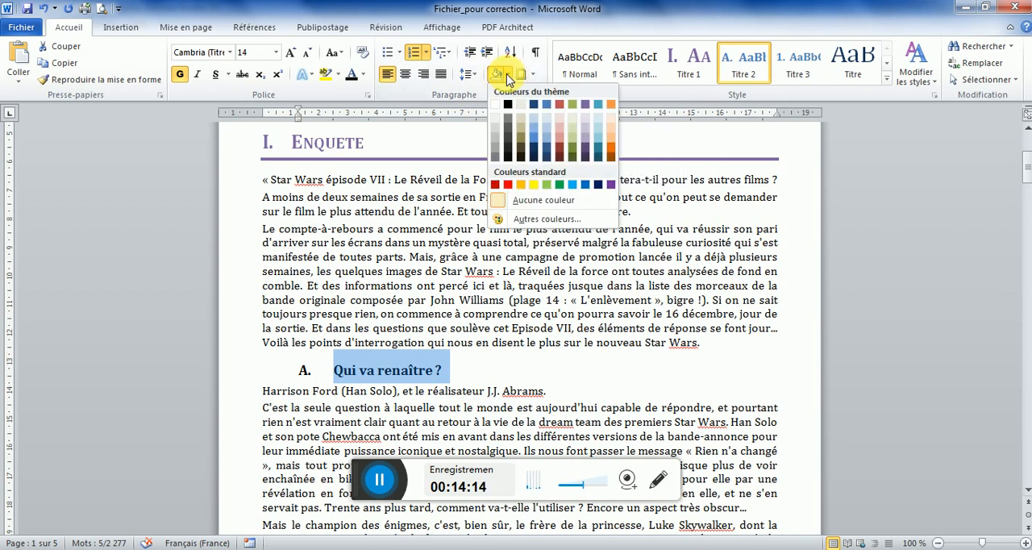
left_click(586, 105)
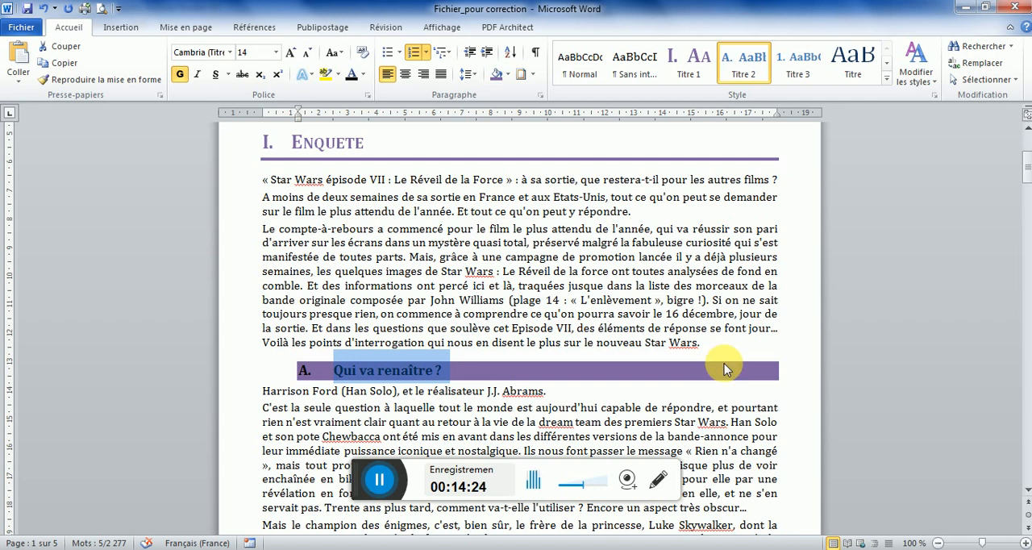
Set the right paragraph indent of the "Qui va renaître ?" heading to 2 cm
left_click(443, 29)
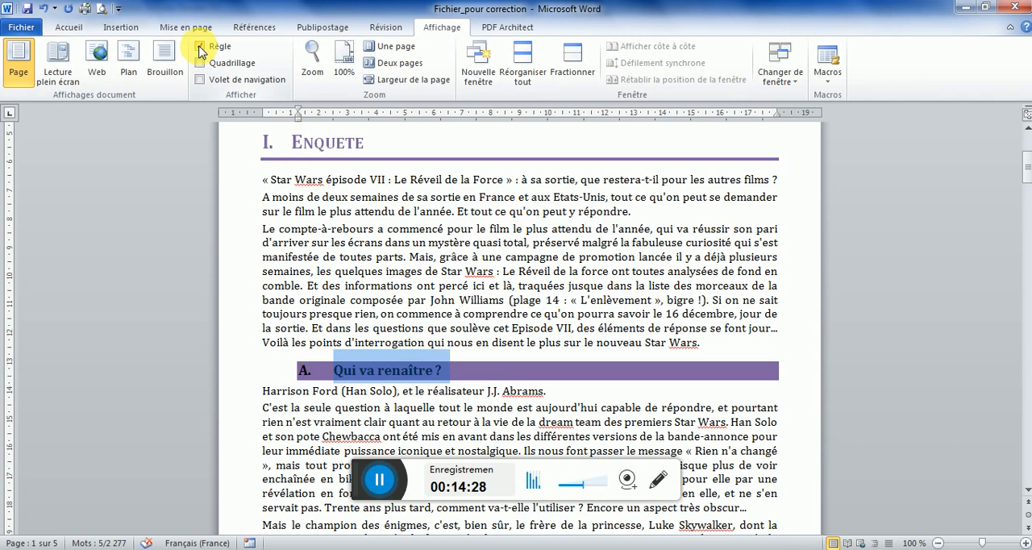
left_click(78, 30)
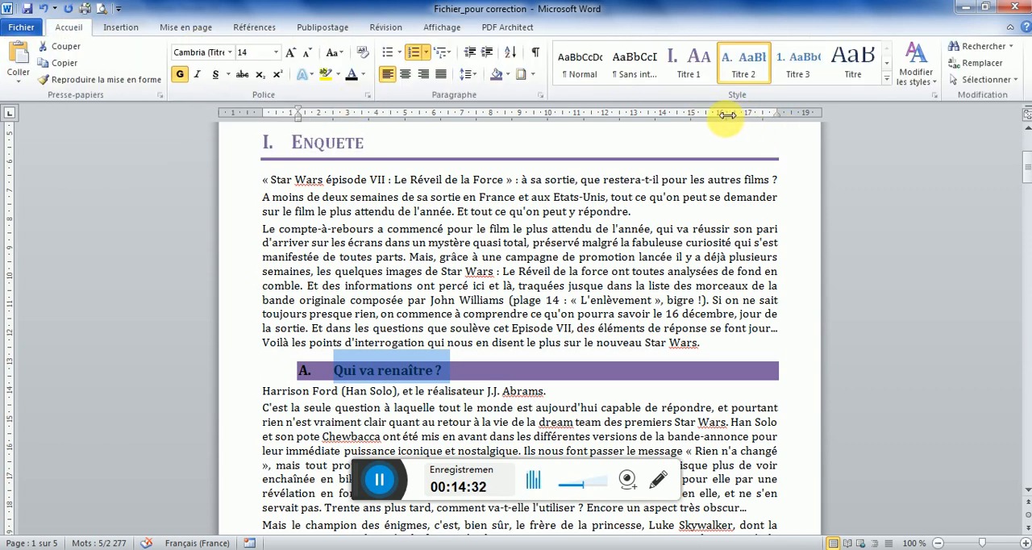
left_click(539, 94)
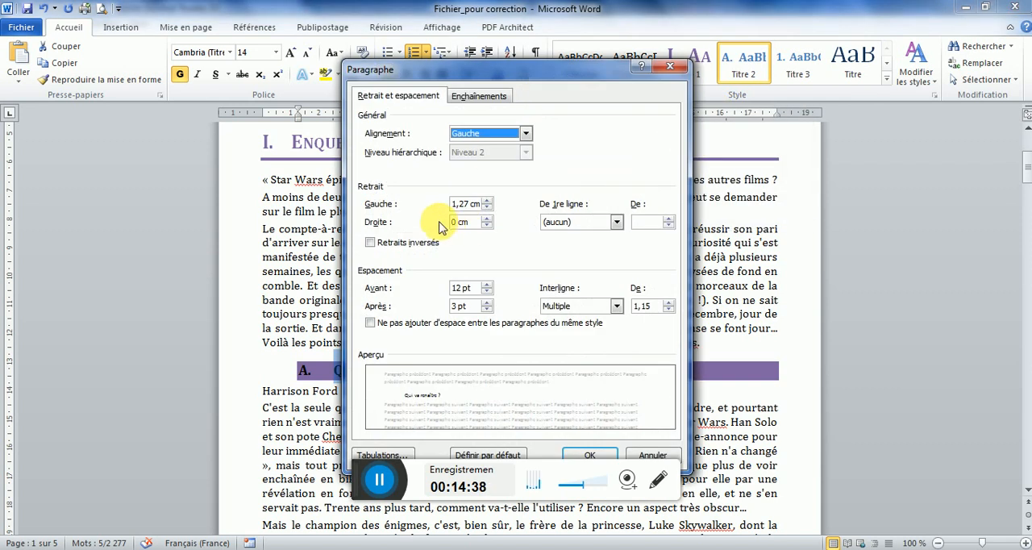
left_click(453, 223)
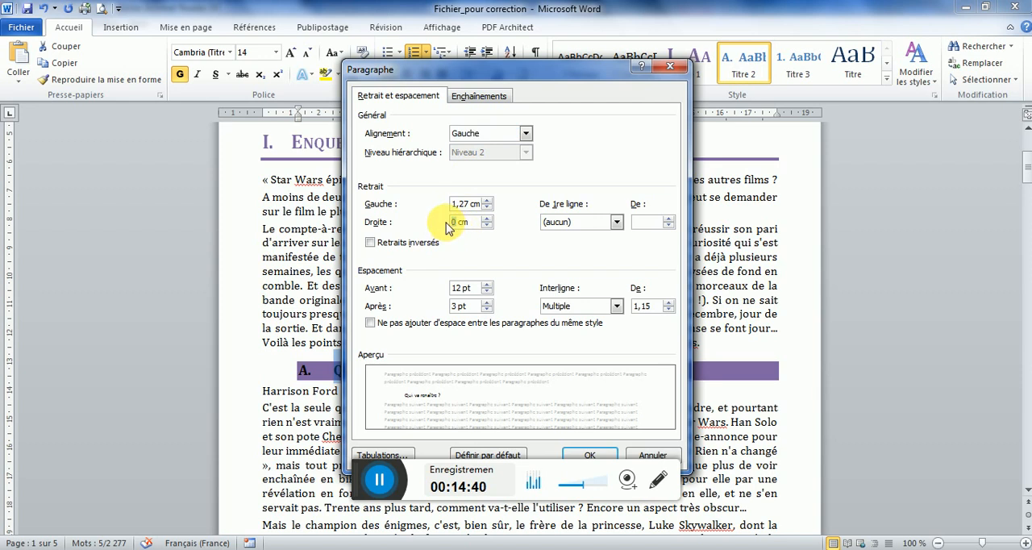
type("2")
left_click(462, 205)
key("Tab")
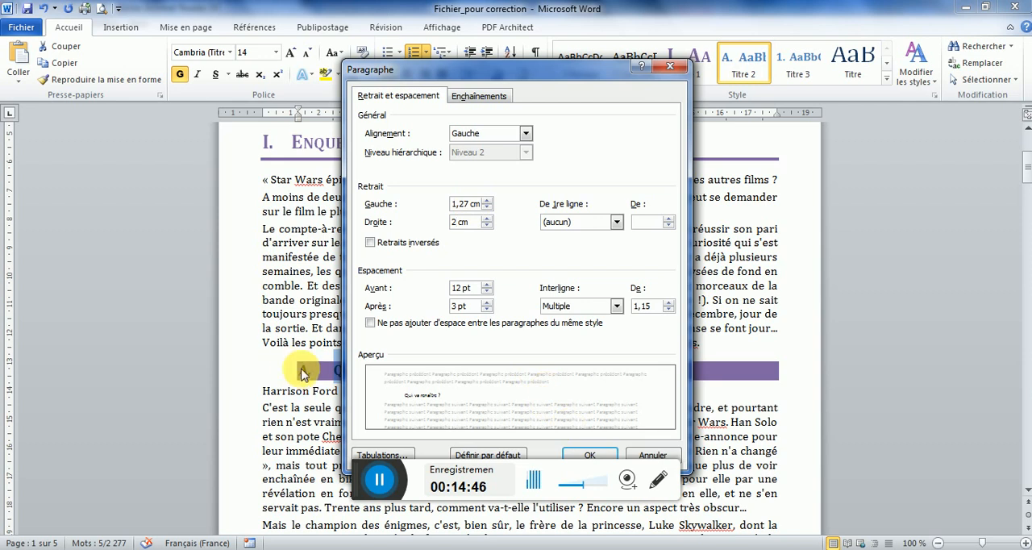
left_click(591, 458)
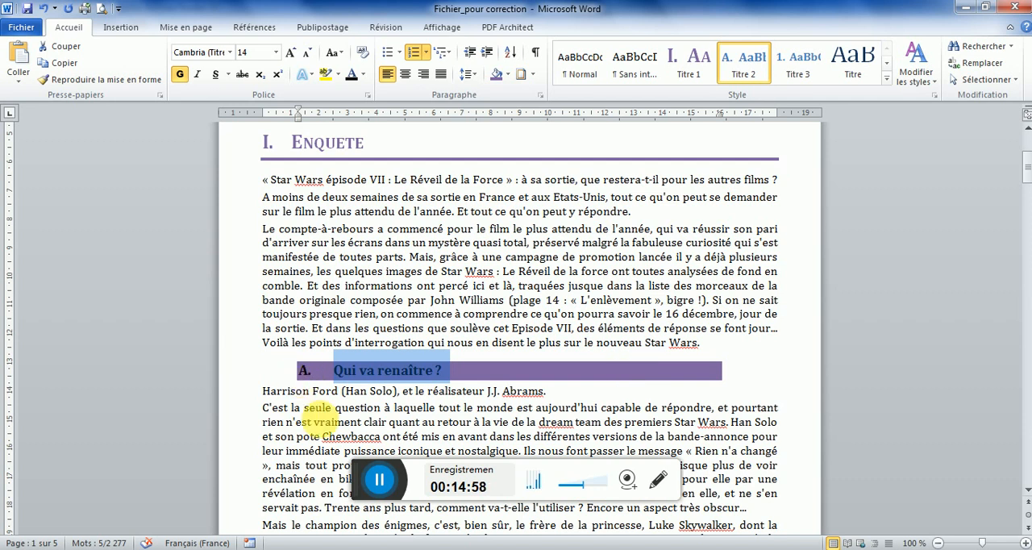
Compare the heading number's position with the model PDF and try setting level 2's number alignment to 0 cm and text indent to 1 cm
key("alt+Tab")
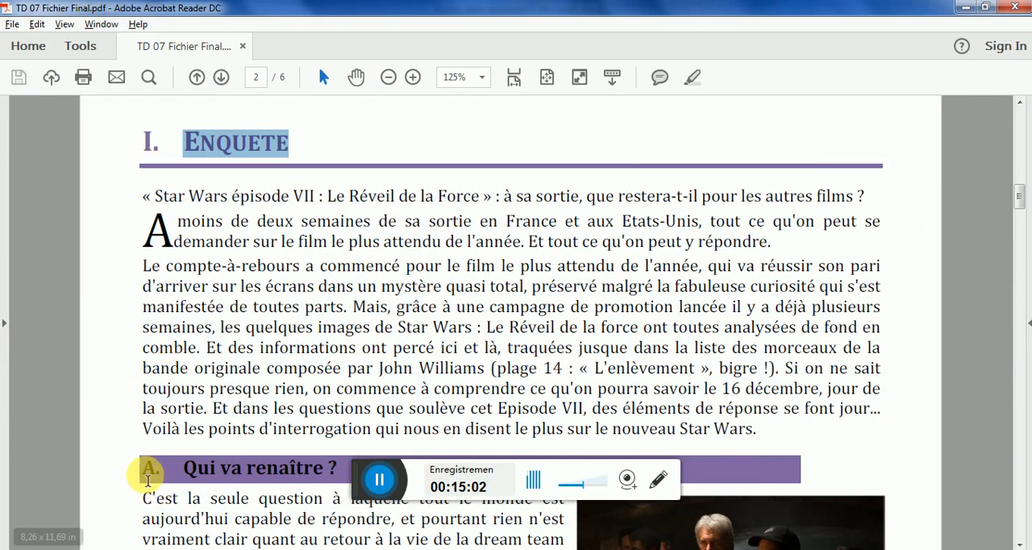
left_click_drag(145, 469, 192, 472)
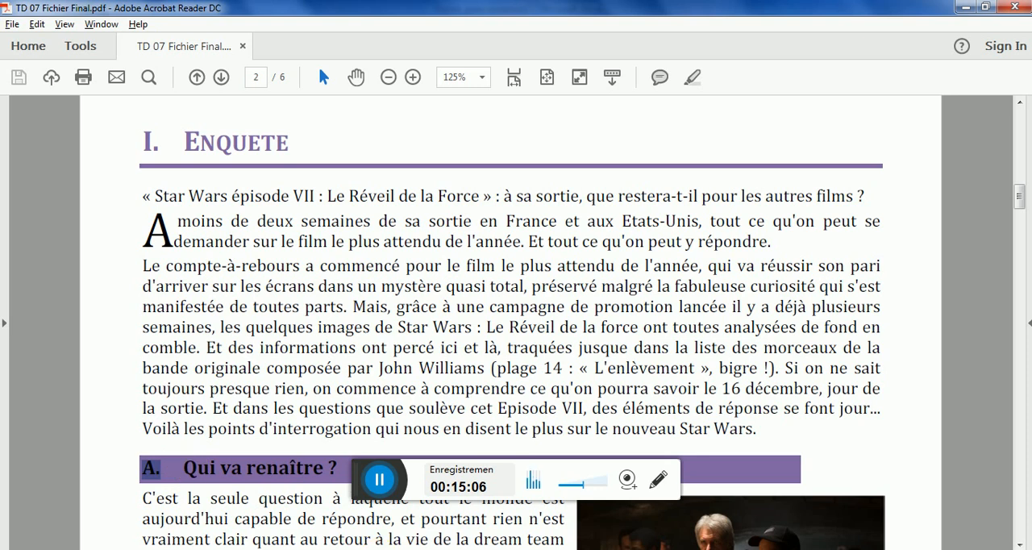
key("alt+Tab")
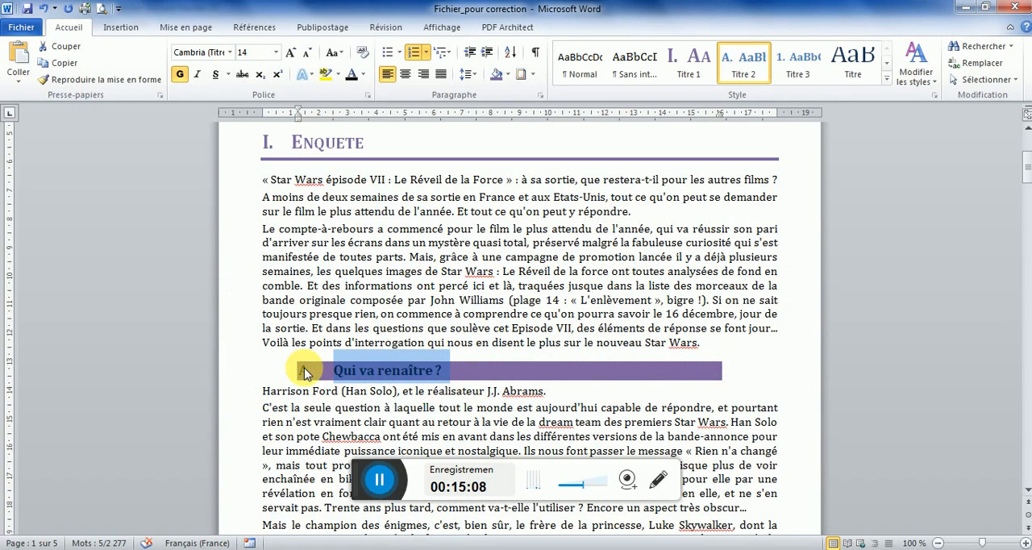
left_click(305, 371)
right_click(305, 371)
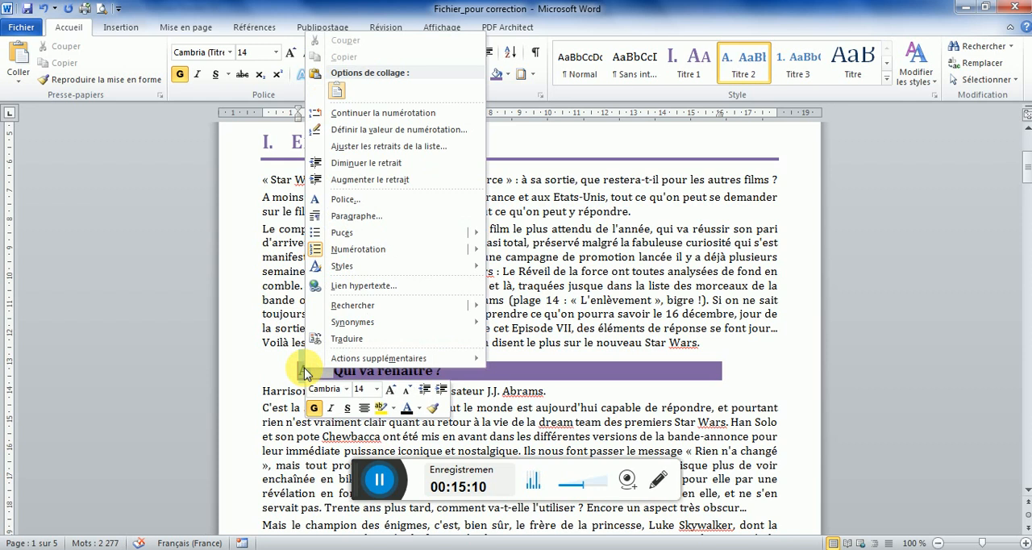
left_click(384, 147)
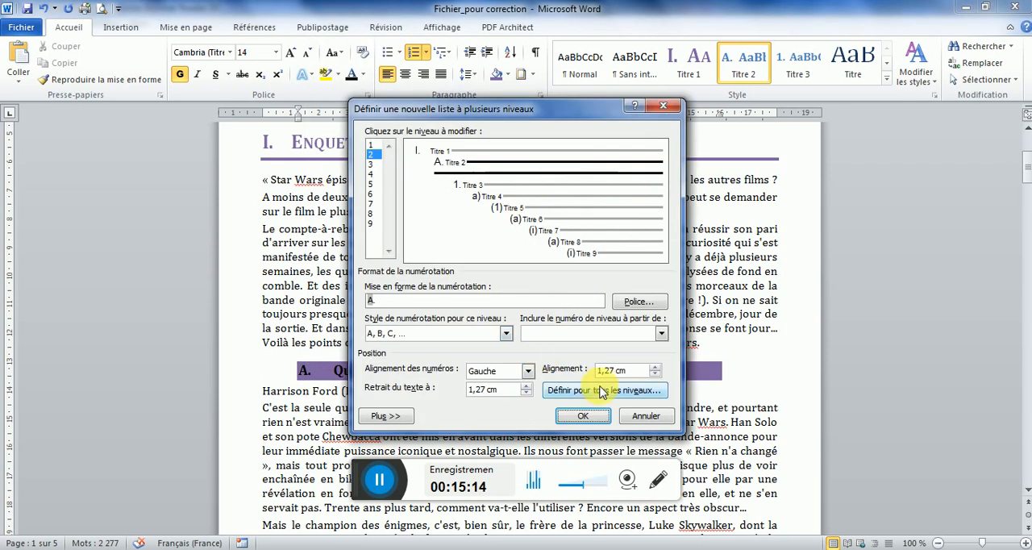
left_click_drag(615, 372, 595, 370)
key("BackSpace")
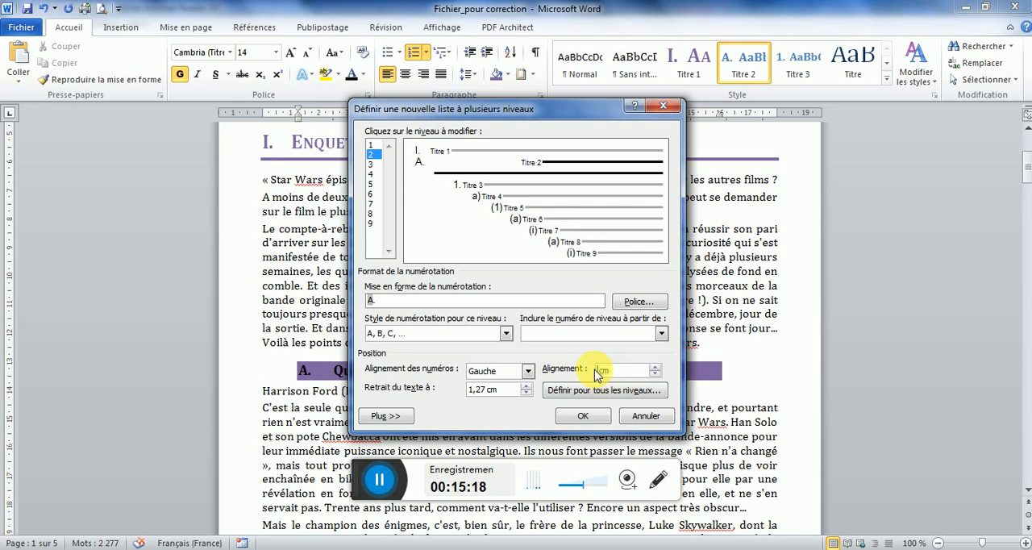
type("0")
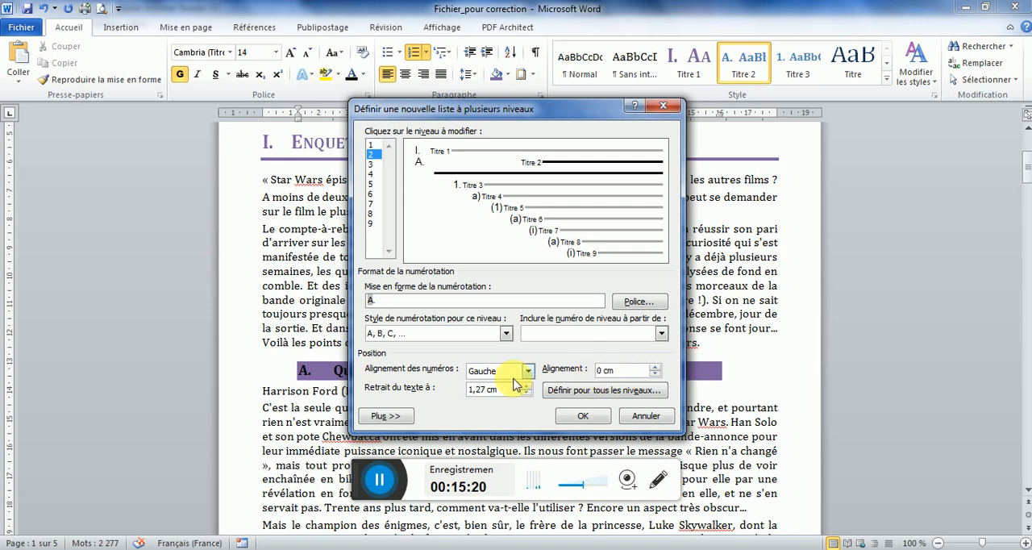
left_click_drag(489, 391, 467, 390)
type("1")
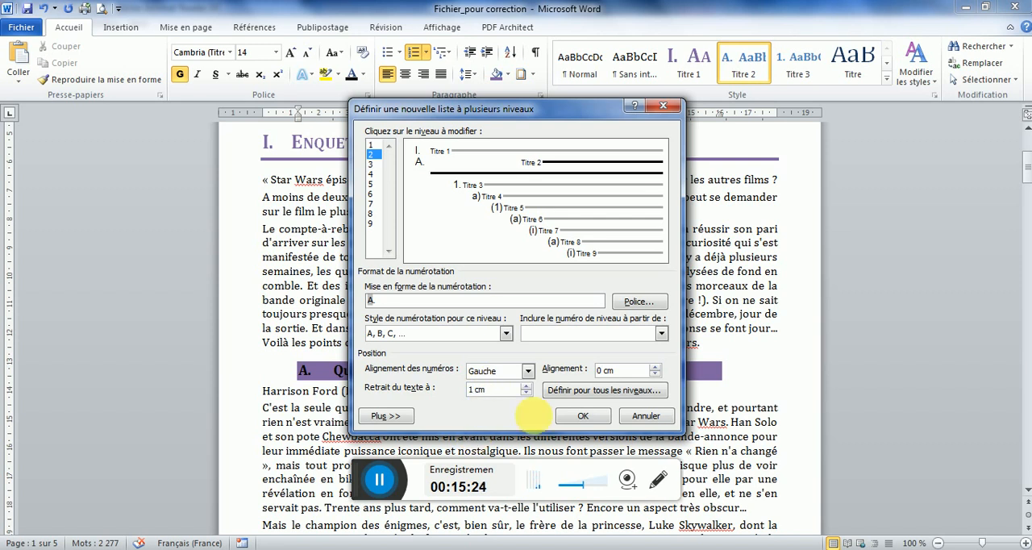
left_click(582, 415)
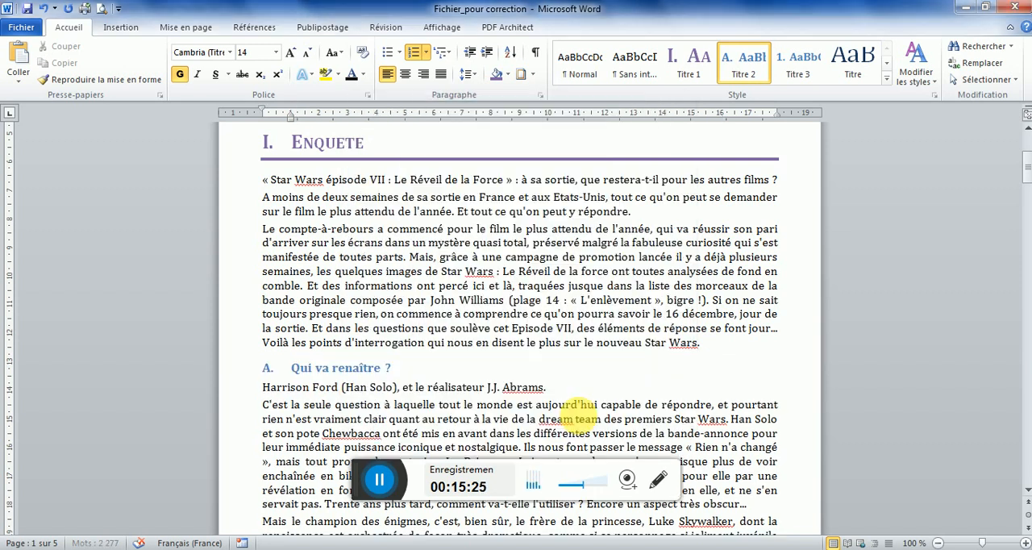
Undo the level 2 list indent change on the "Qui va renaître ?" heading
left_click(252, 373)
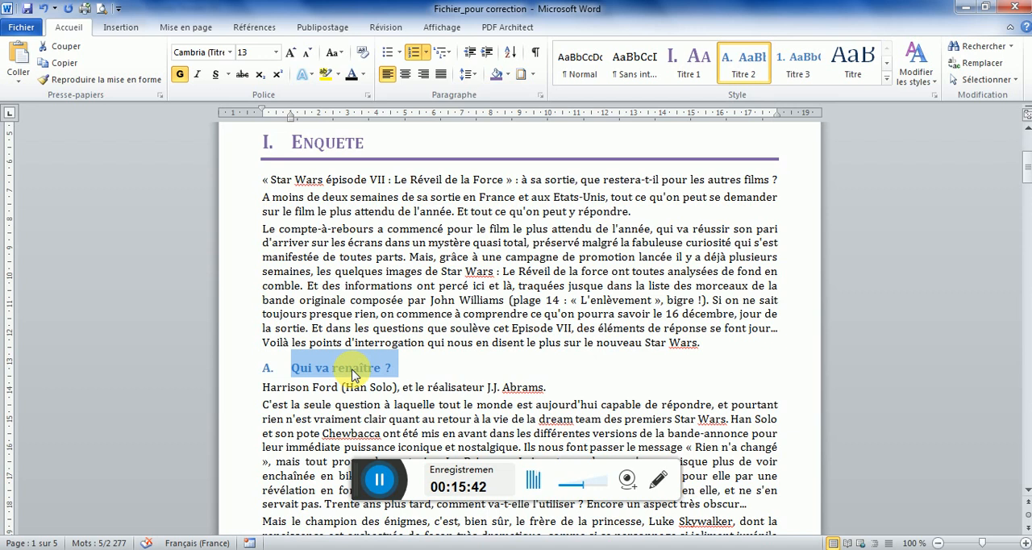
left_click(44, 9)
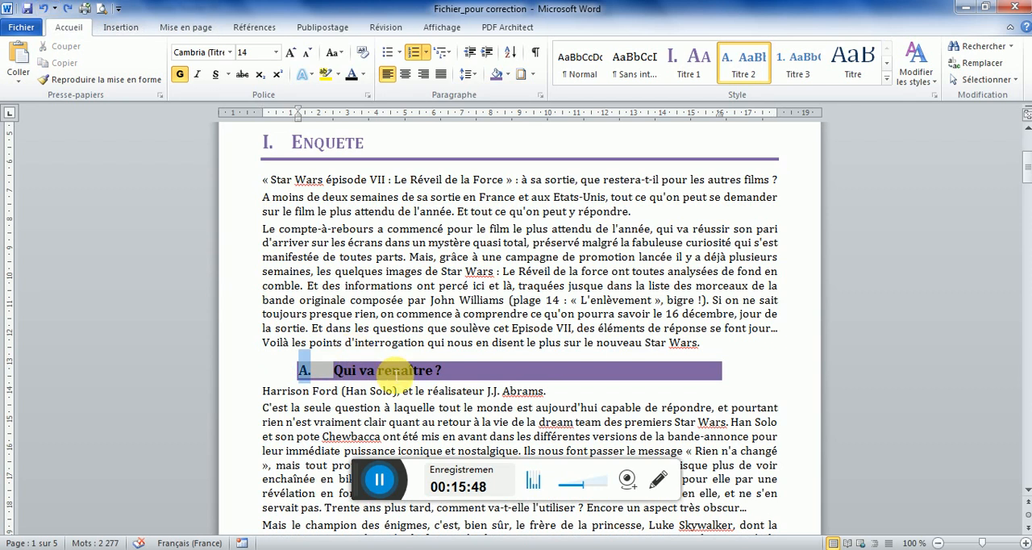
Update the Titre 2 style to match the shaded "Qui va renaître ?" heading
left_click(253, 379)
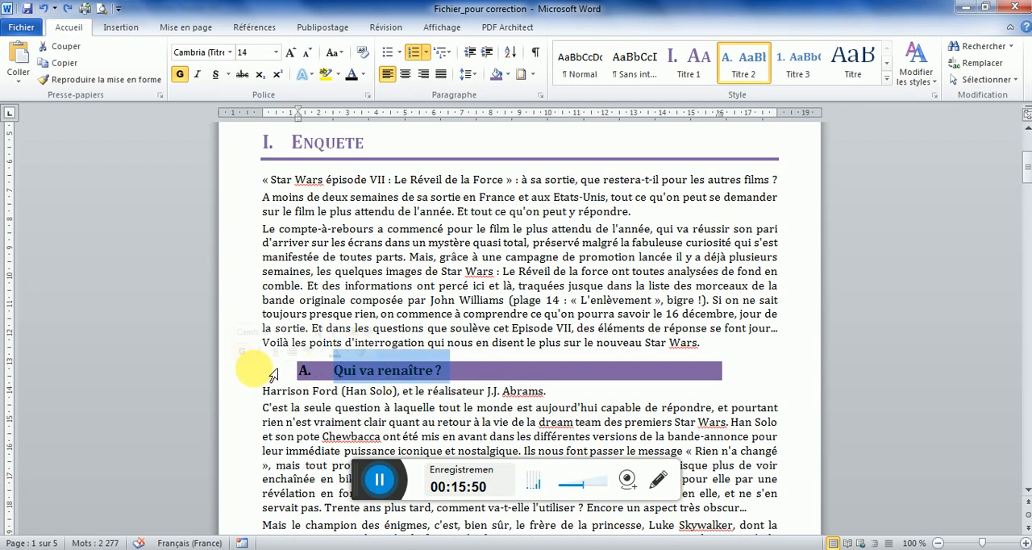
right_click(752, 65)
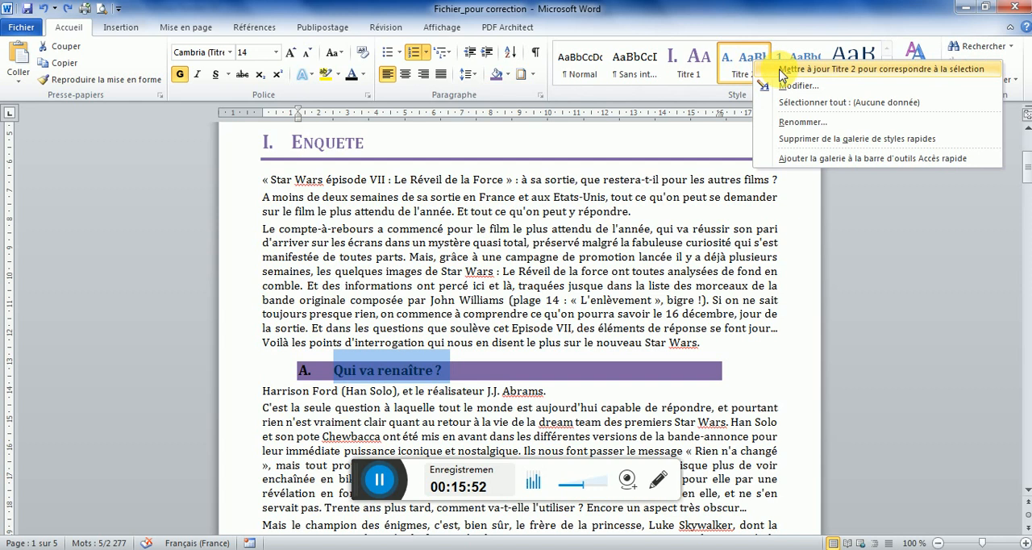
left_click(780, 71)
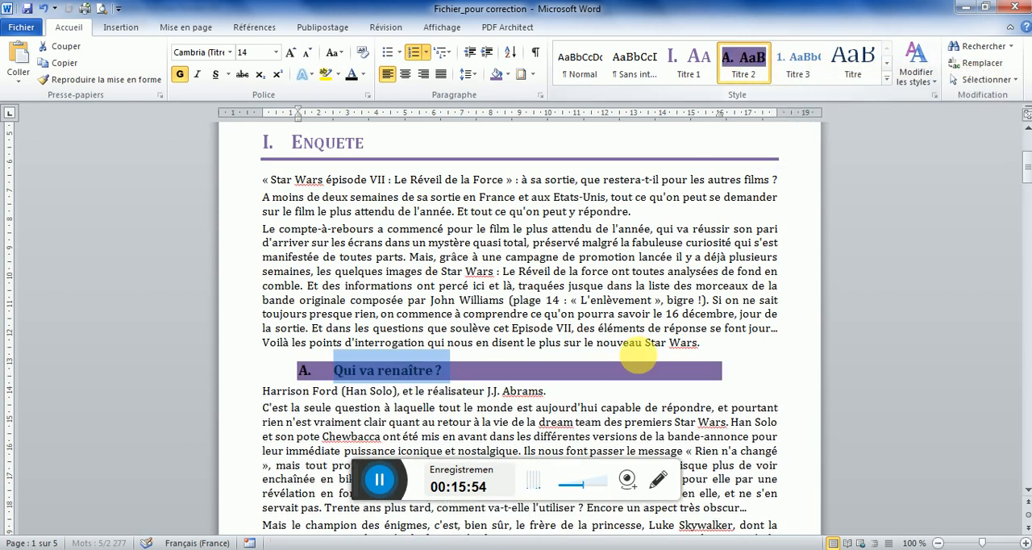
Set list level 2's number alignment to 0 cm and text indent to 1 cm, and reapply Titre 2 to the "Qui va renaître ?" heading
left_click(303, 371)
right_click(304, 371)
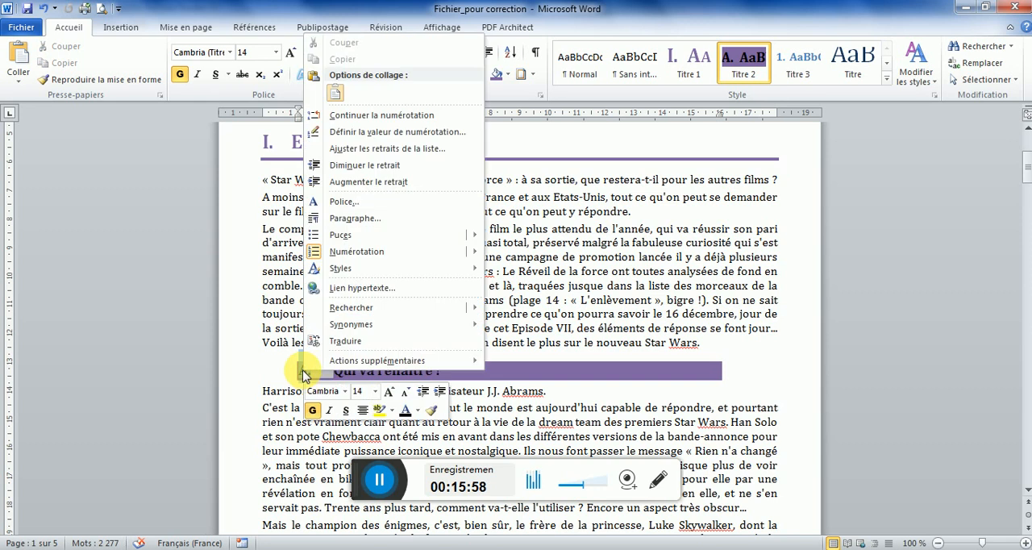
left_click(371, 148)
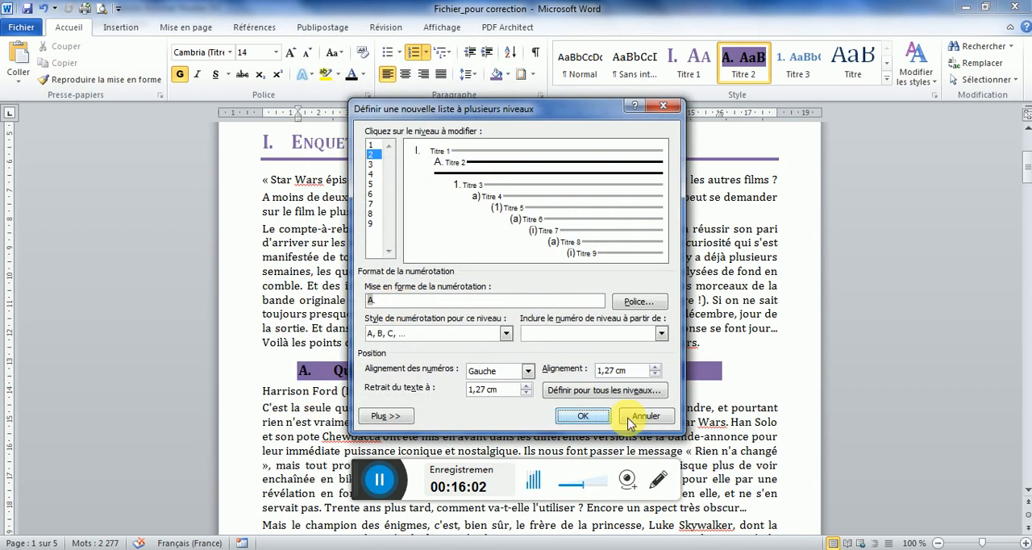
left_click(609, 370)
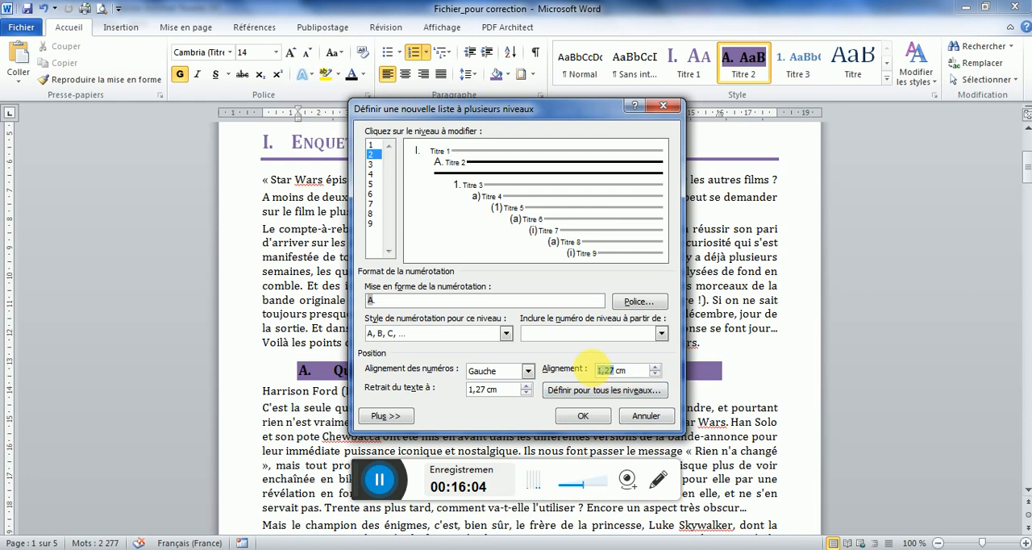
type("0")
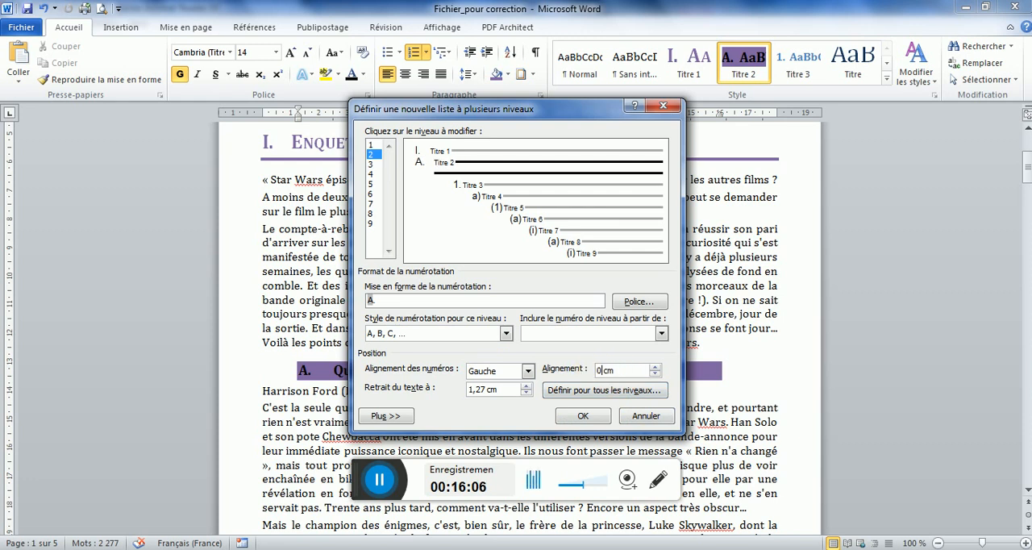
left_click(484, 391)
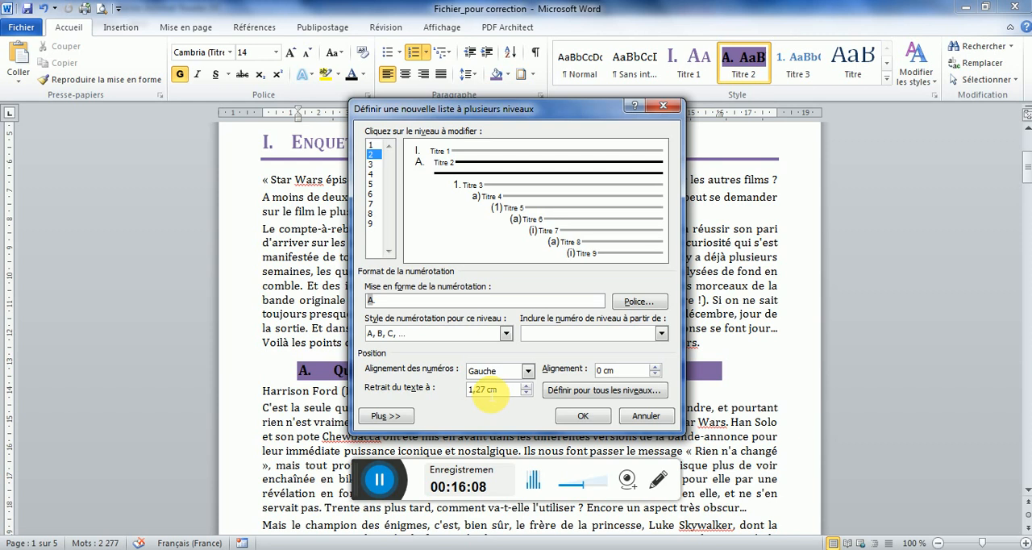
key("BackSpace")
key("BackSpace")
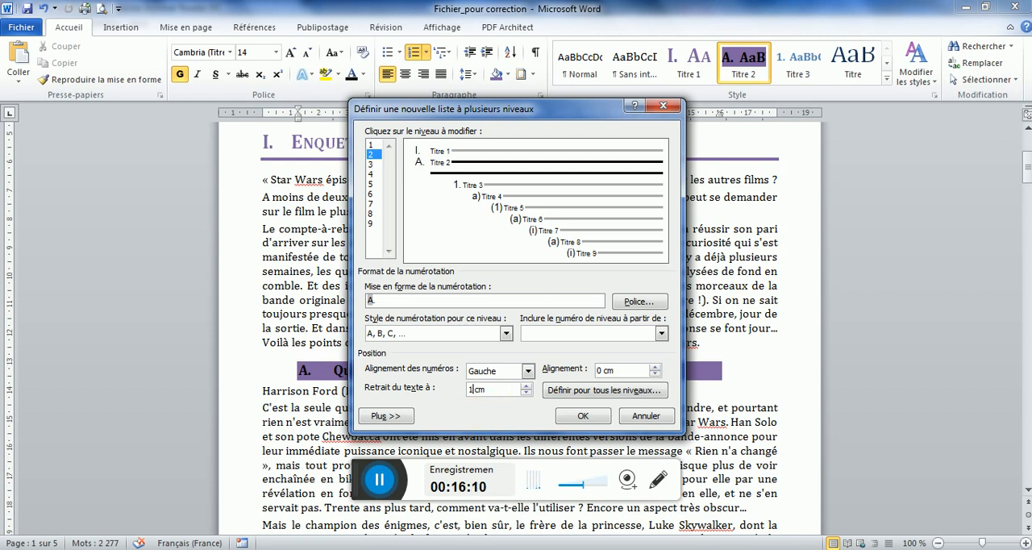
left_click(582, 416)
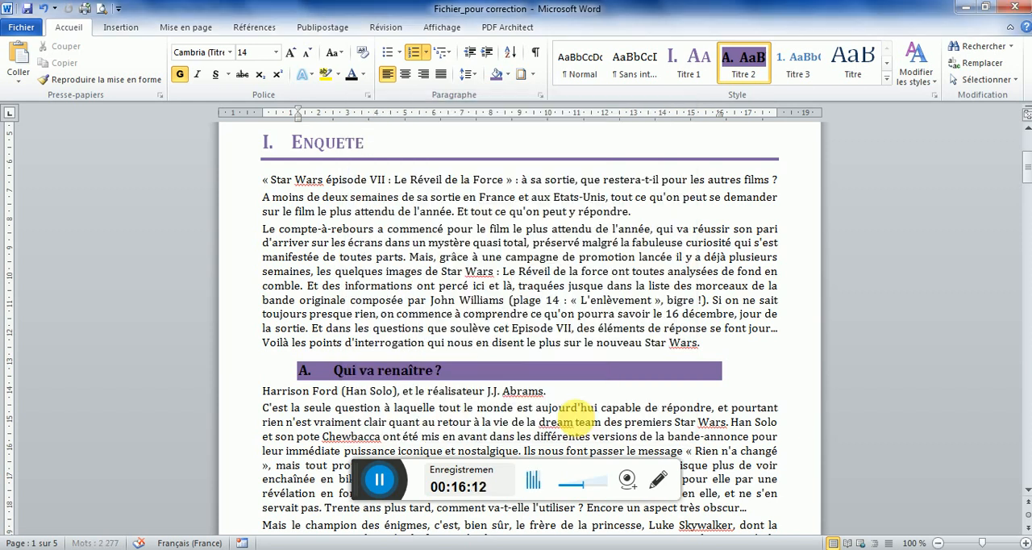
left_click(392, 371)
left_click(746, 58)
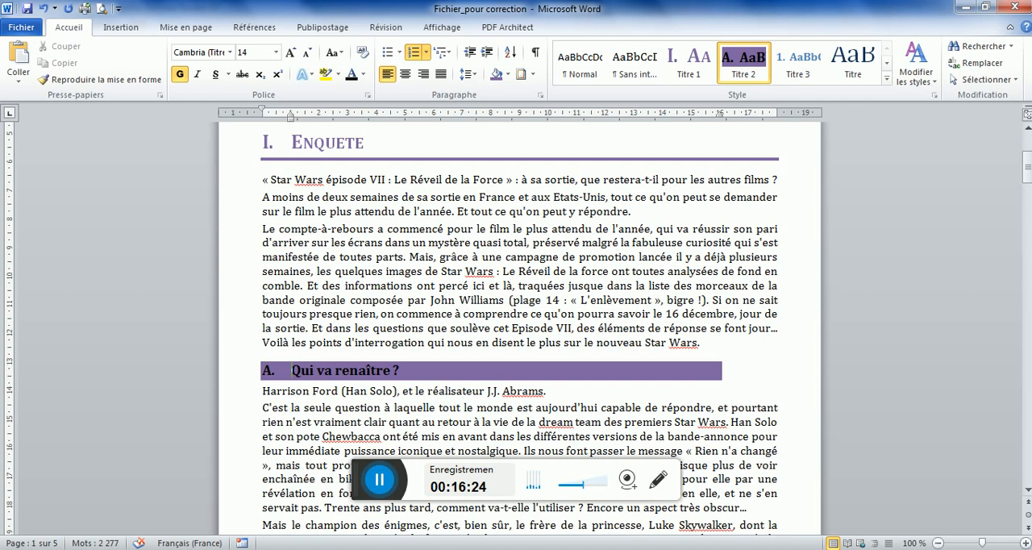
Check the bulleted list in the model PDF and open the new bullet definition for the "D'abord le Supreme Leader Snoke" paragraph in Word
key("alt+Tab")
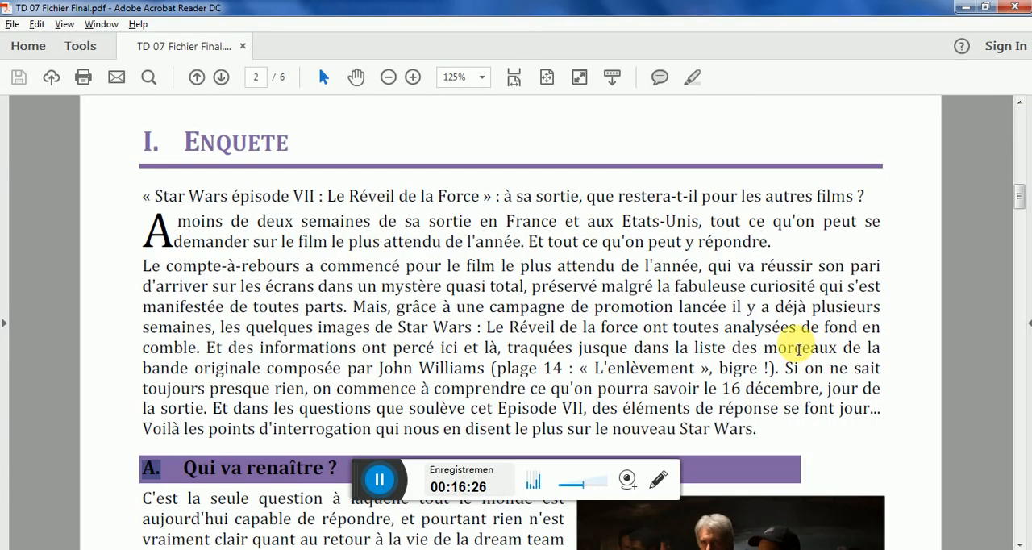
left_click_drag(1017, 201, 1017, 283)
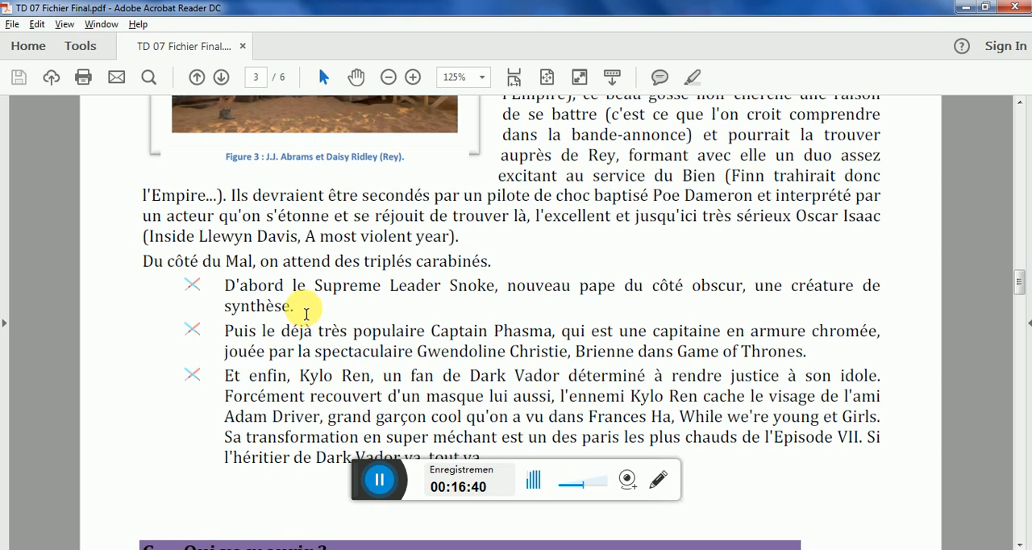
left_click_drag(307, 314, 200, 292)
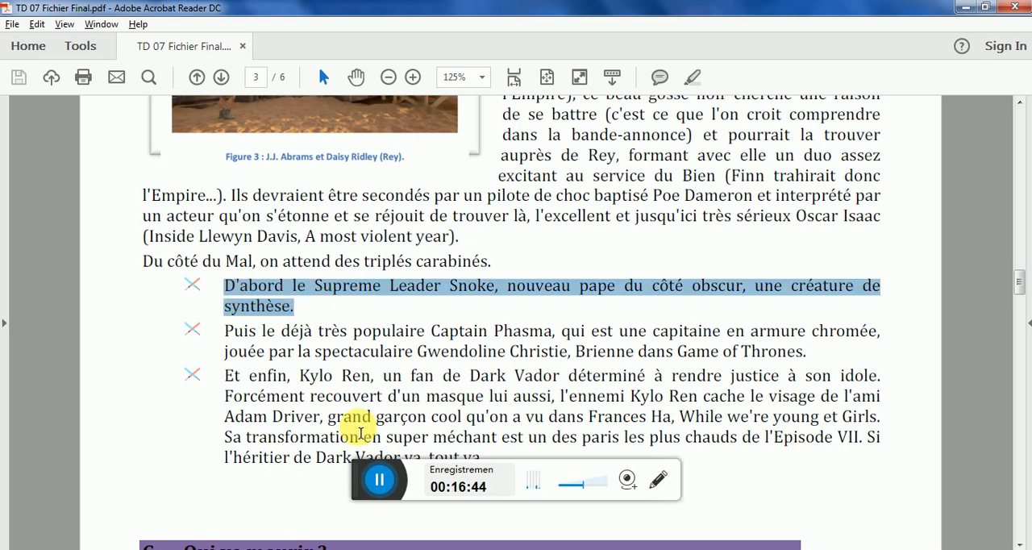
mouse_move(407, 549)
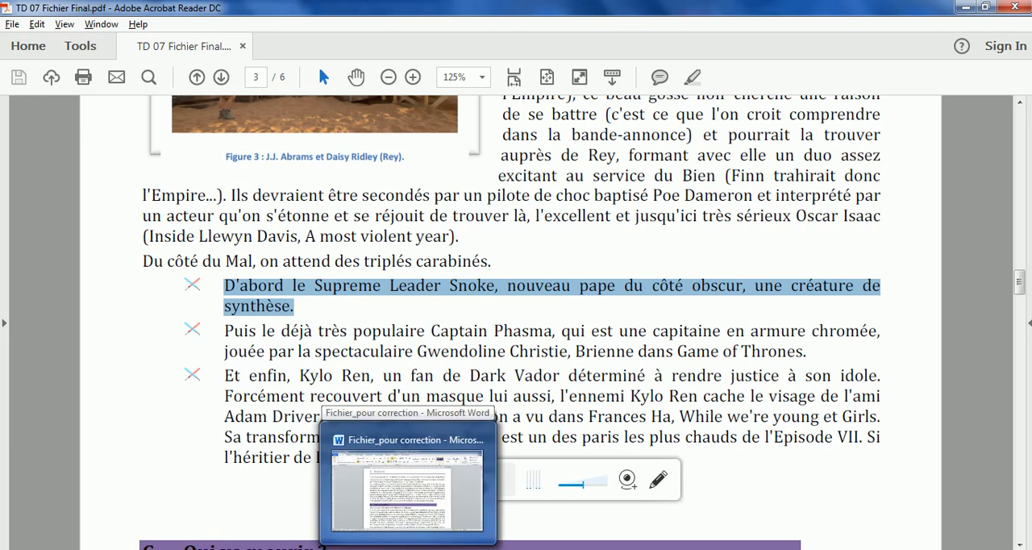
left_click(408, 549)
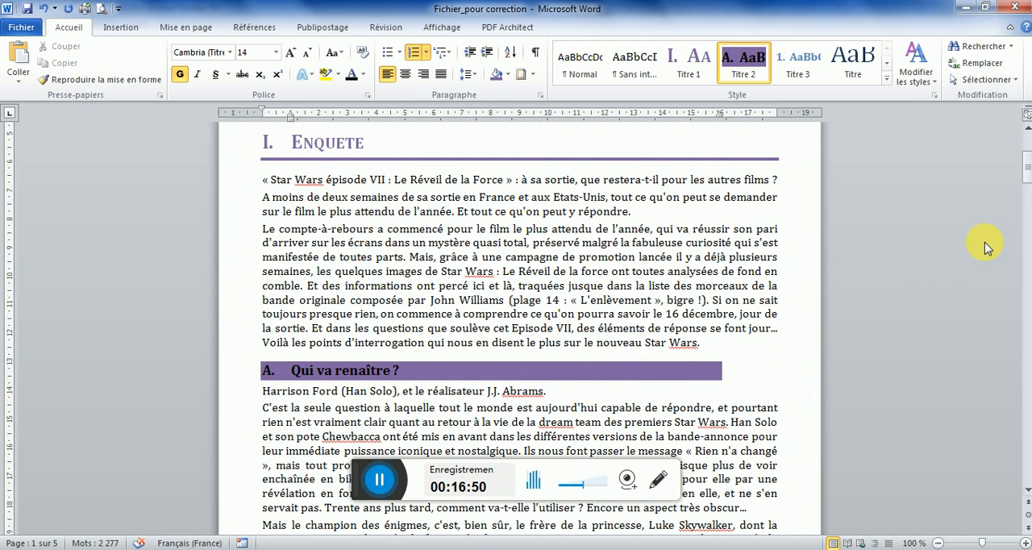
left_click_drag(1022, 167, 1029, 222)
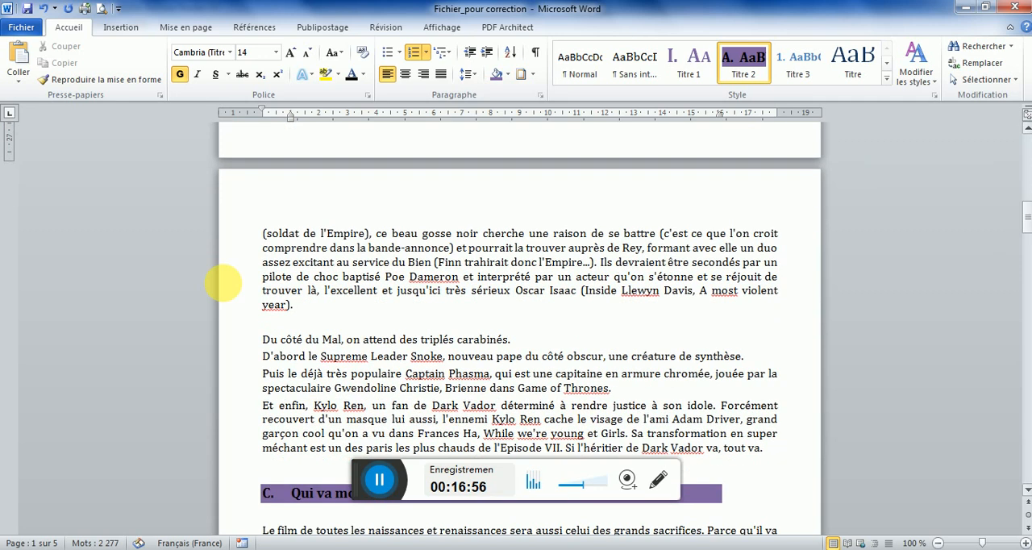
left_click(255, 357)
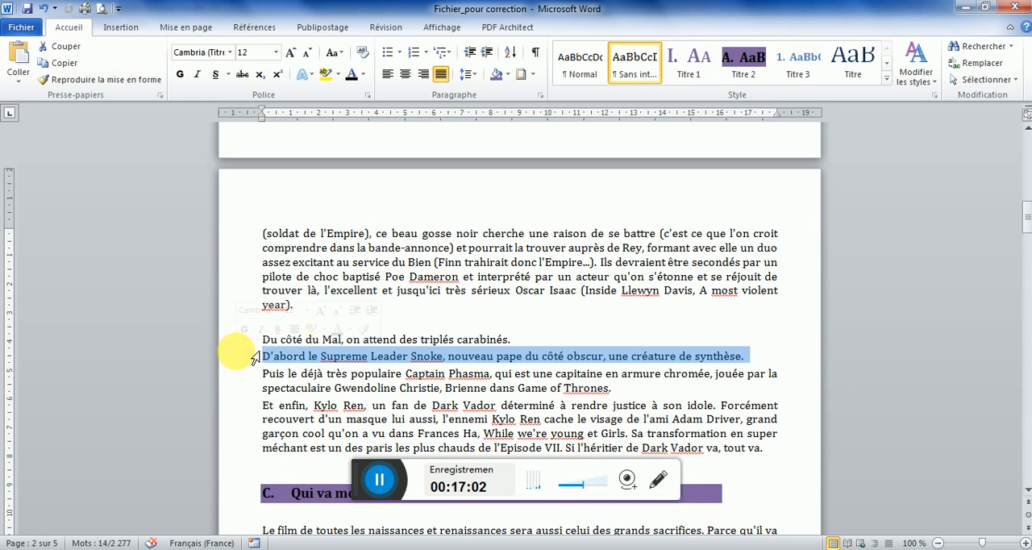
left_click(399, 54)
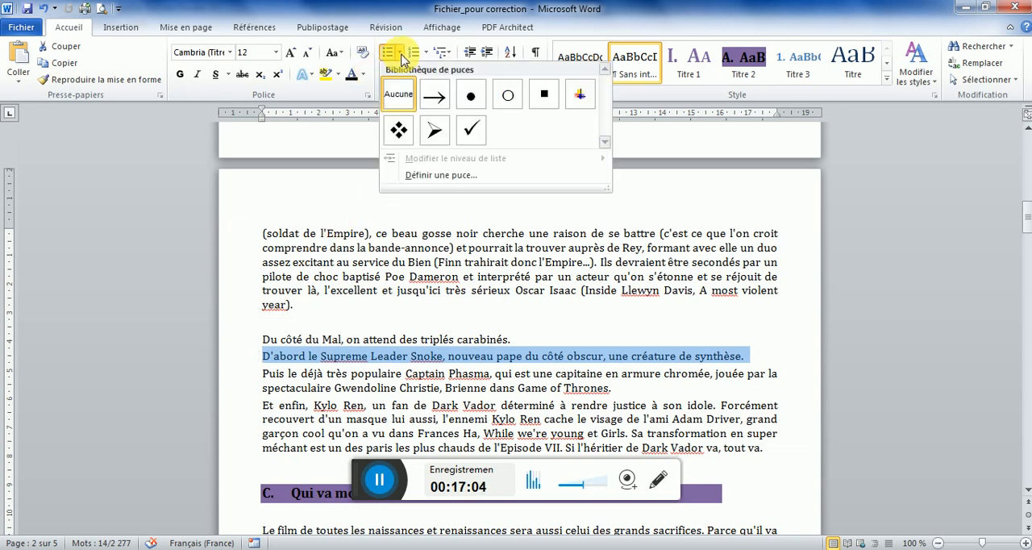
left_click(431, 176)
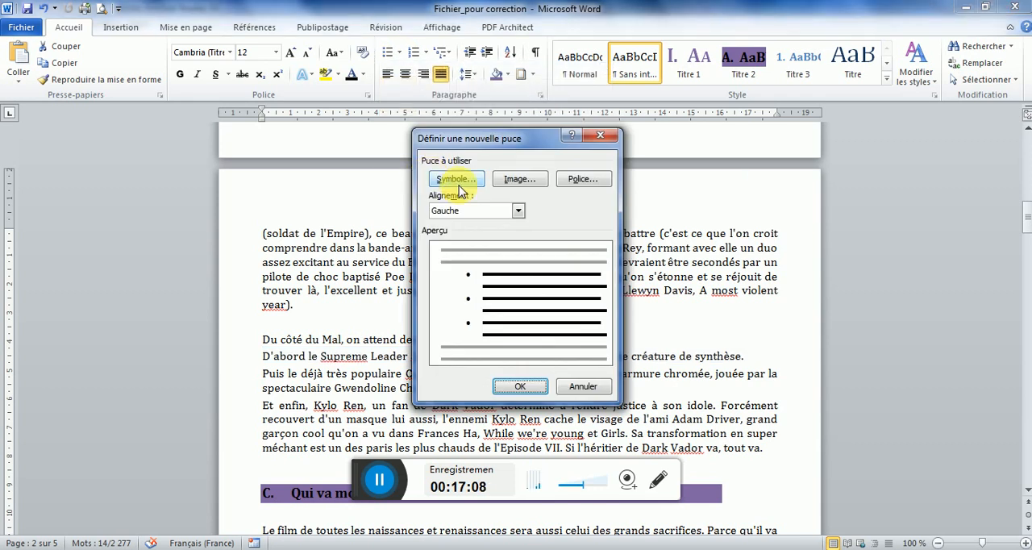
left_click(466, 184)
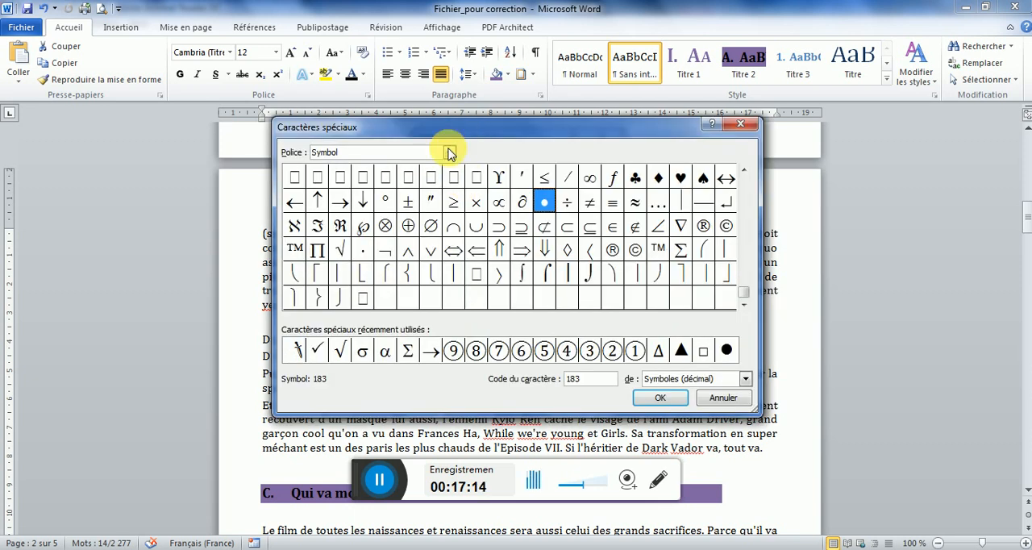
left_click(449, 153)
scroll(449, 205, "down", 6)
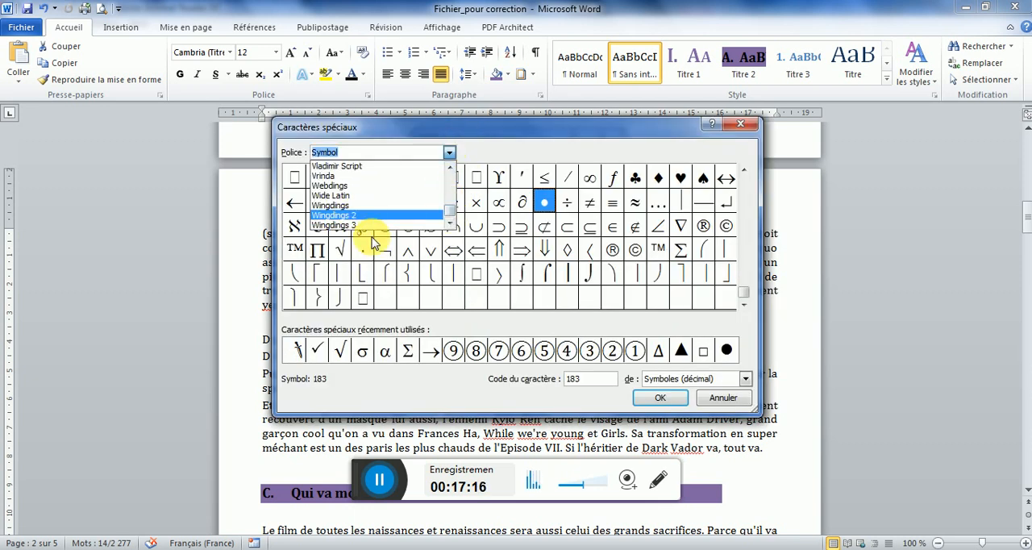
left_click(726, 398)
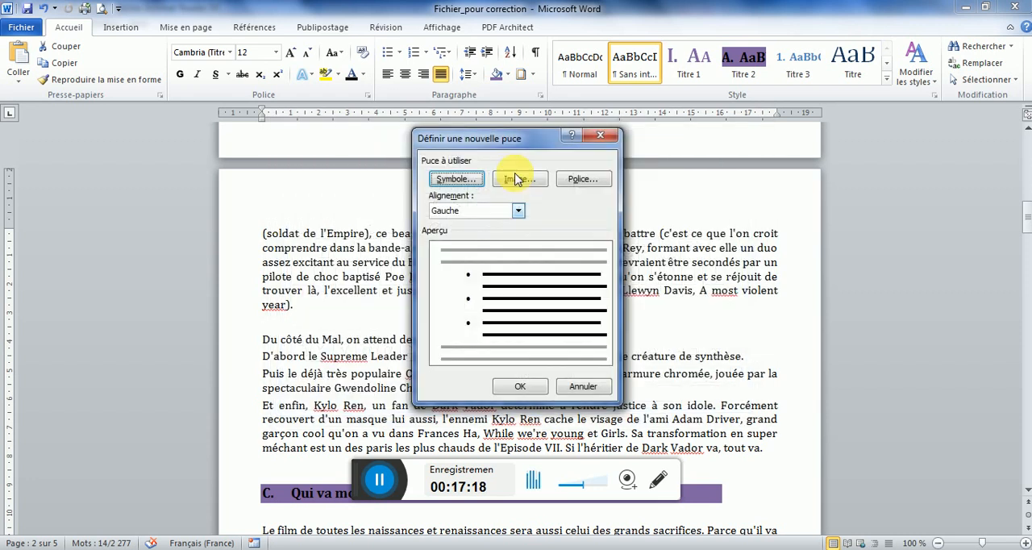
Begin importing a custom picture bullet and open the Info GEA-TC-CJ 2017-2018 folder in Dropbox
left_click(520, 179)
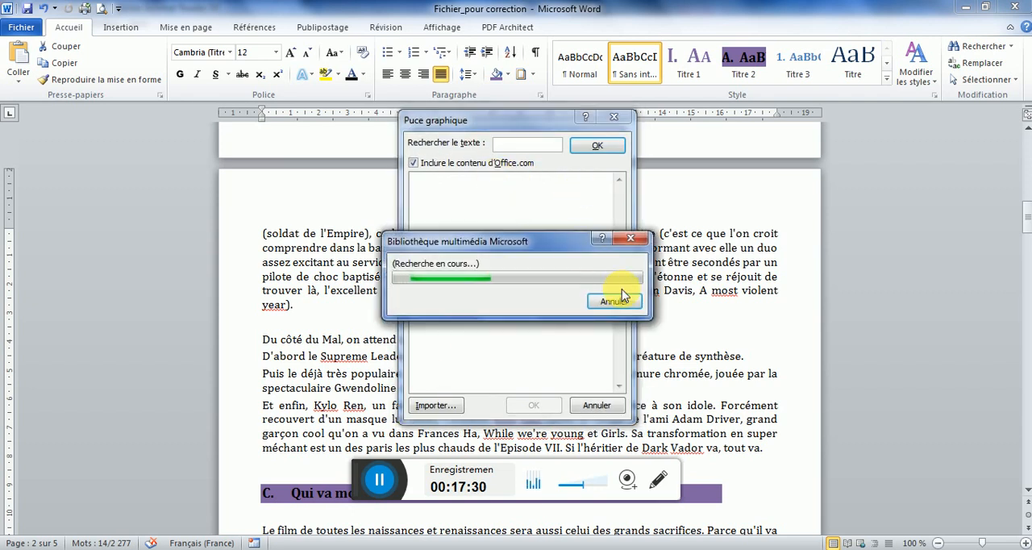
left_click(613, 301)
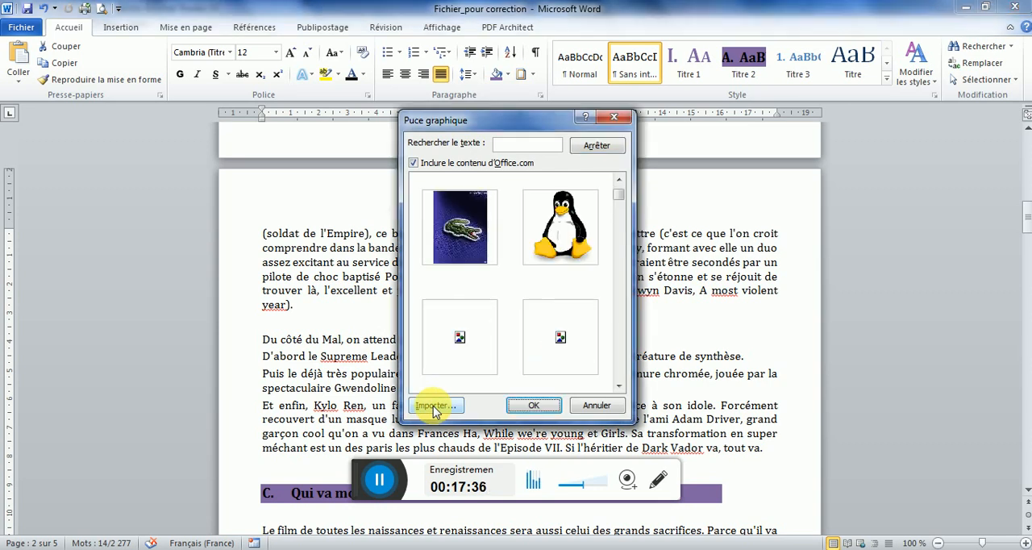
left_click(449, 409)
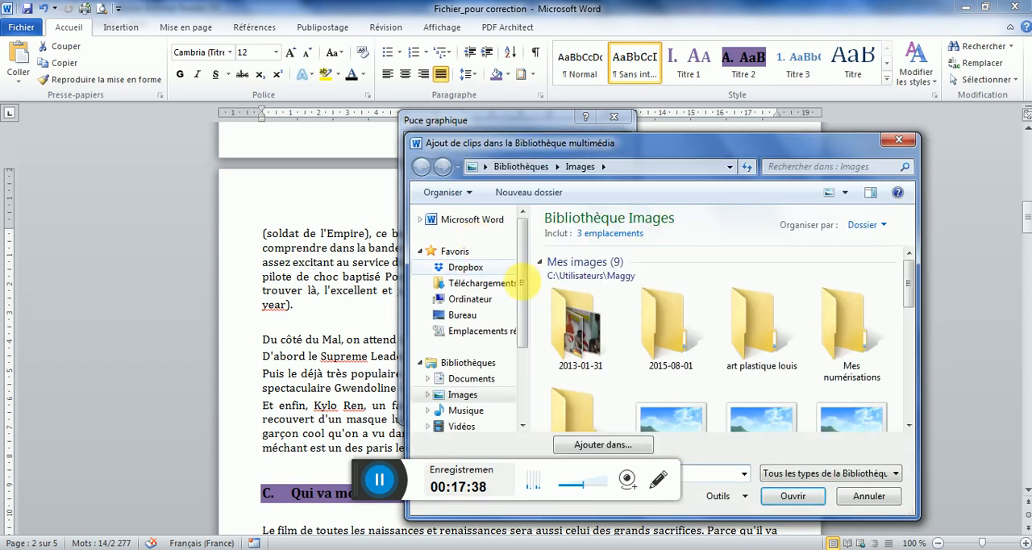
left_click(466, 269)
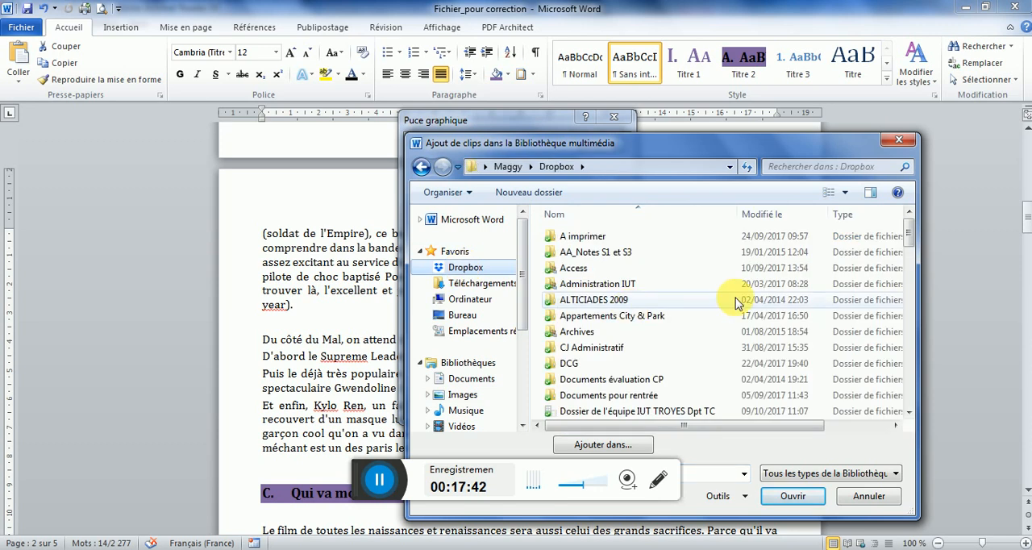
left_click_drag(909, 226, 910, 306)
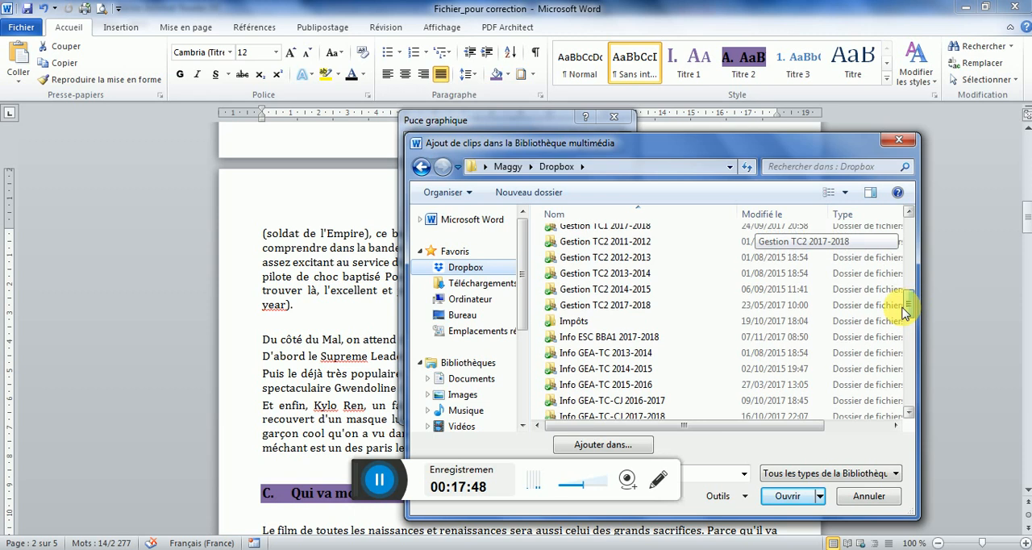
left_click(657, 420)
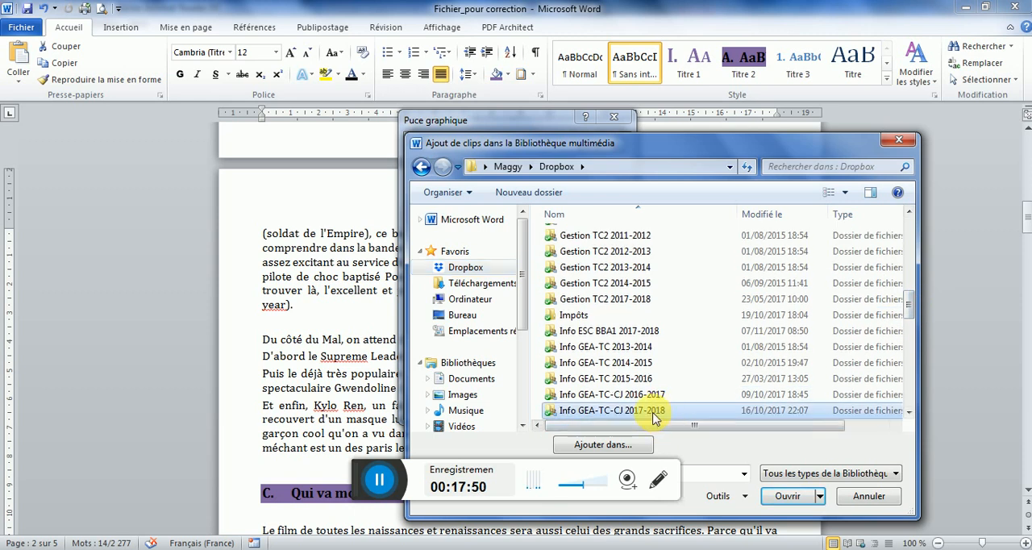
double_click(657, 415)
Import the "Puce sabre laser" image from Word > TD07 Synthèse > TD07 Synthèse > Images into the picture bullet collection
left_click(569, 274)
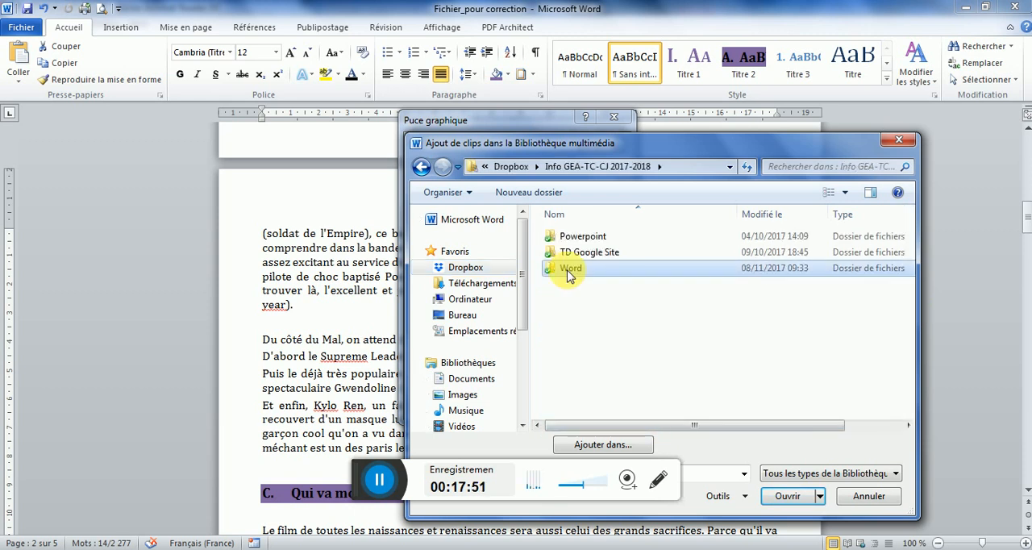
double_click(569, 269)
scroll(591, 417, "down", 3)
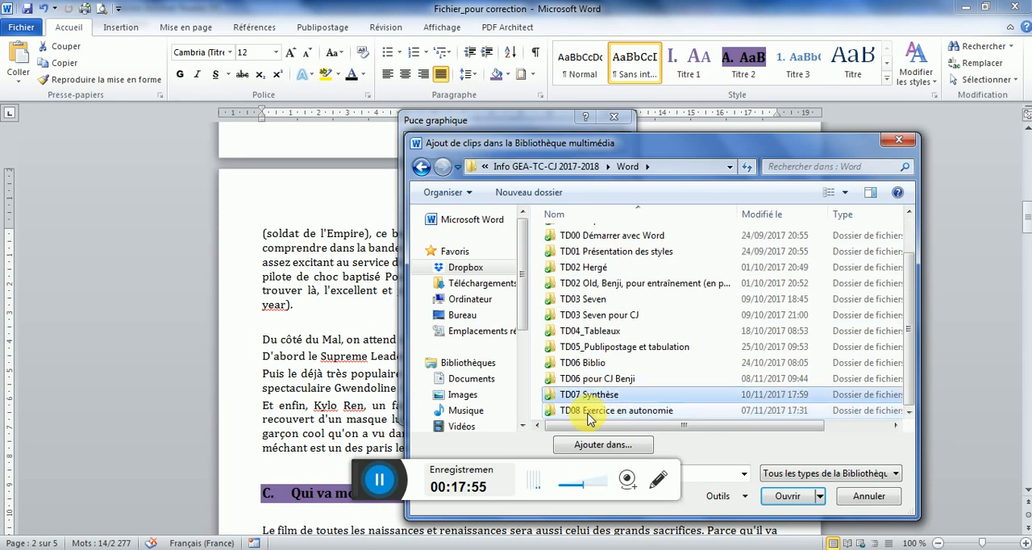
double_click(588, 396)
left_click(577, 239)
double_click(576, 239)
double_click(577, 242)
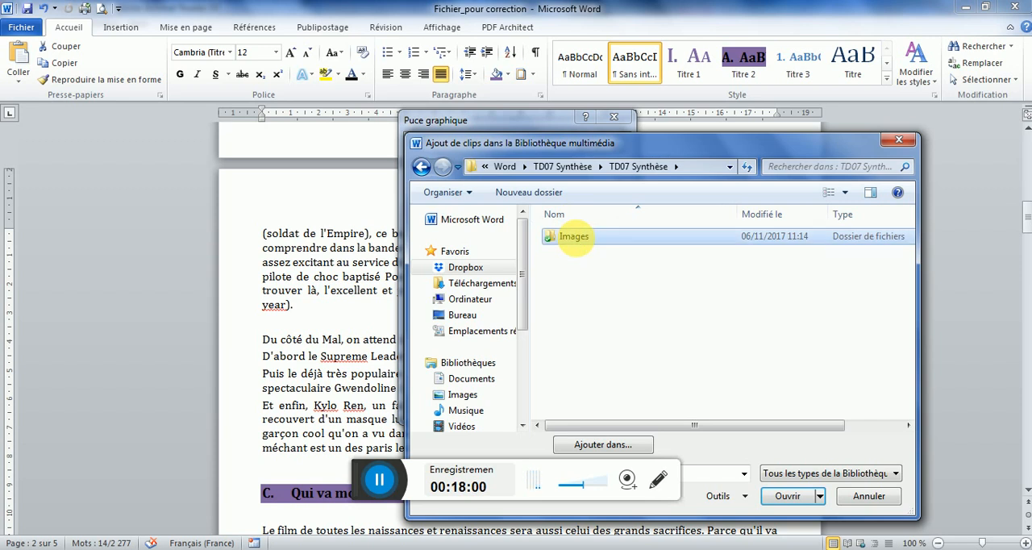
left_click(868, 258)
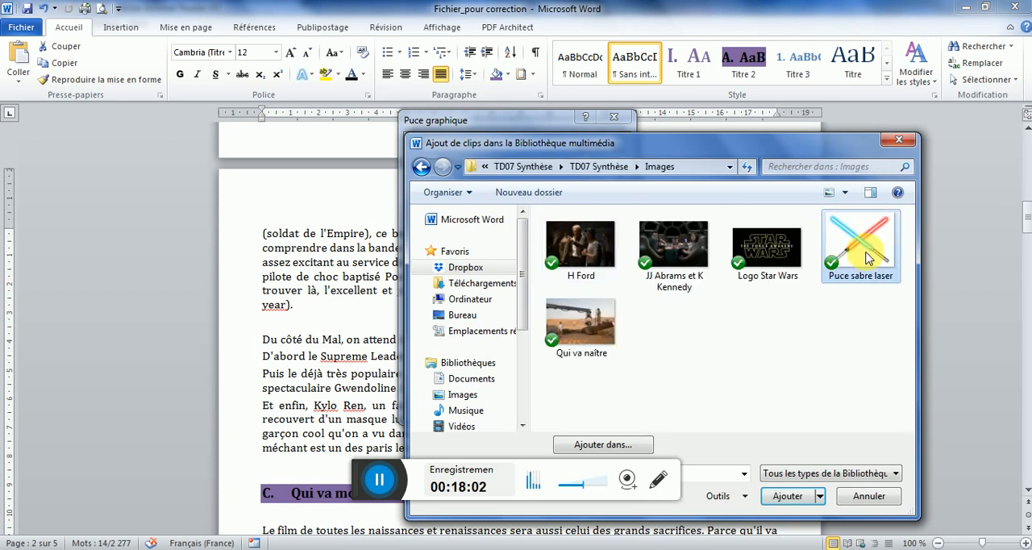
left_click(786, 498)
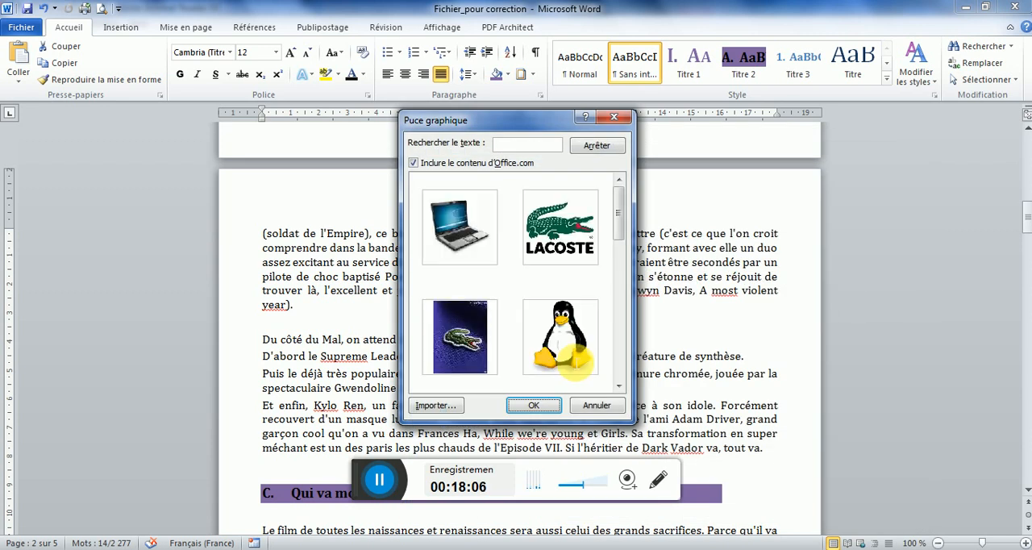
Try to use the crossed lightsabers picture already in the picture bullet collection as the bullet
left_click(618, 386)
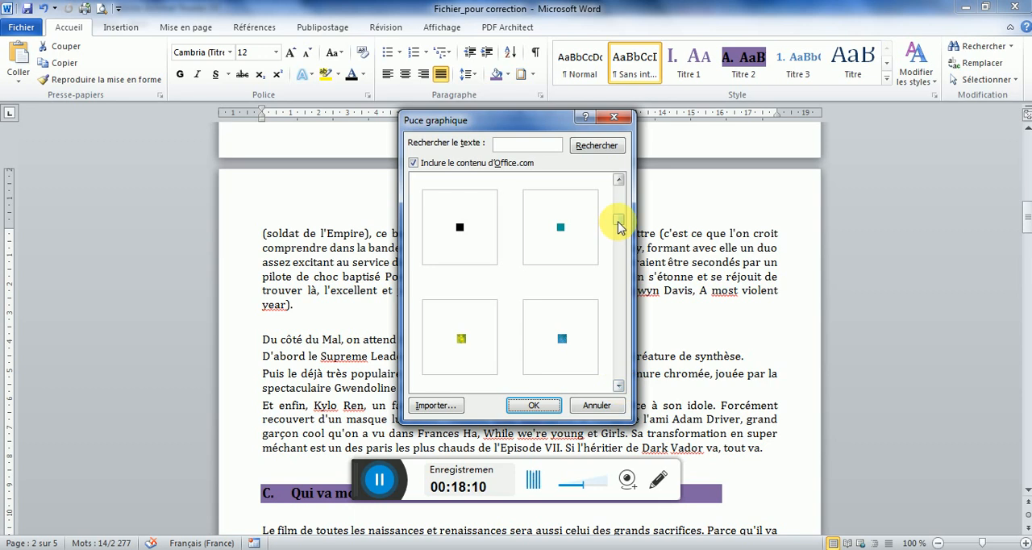
left_click_drag(618, 226, 619, 194)
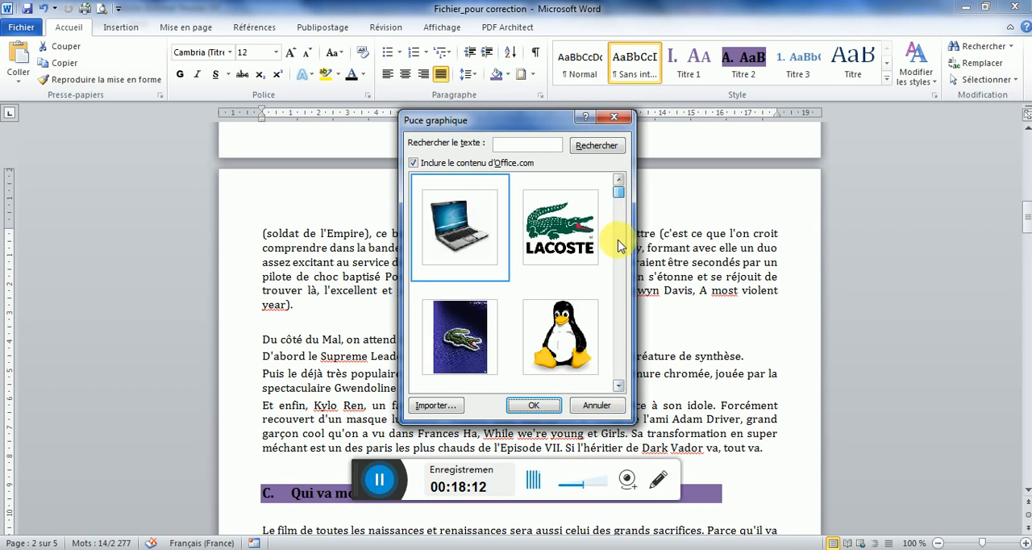
left_click(618, 385)
left_click(554, 216)
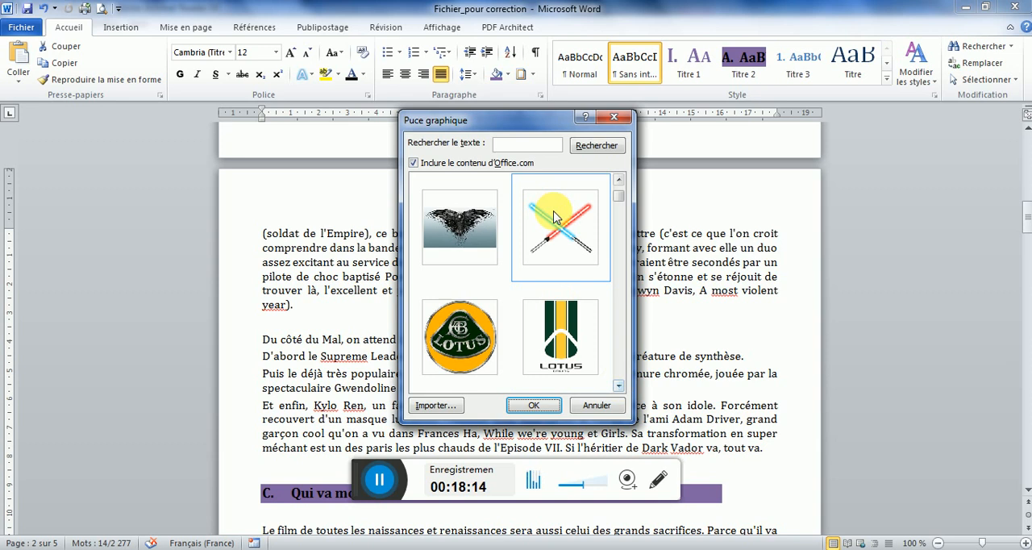
left_click(528, 411)
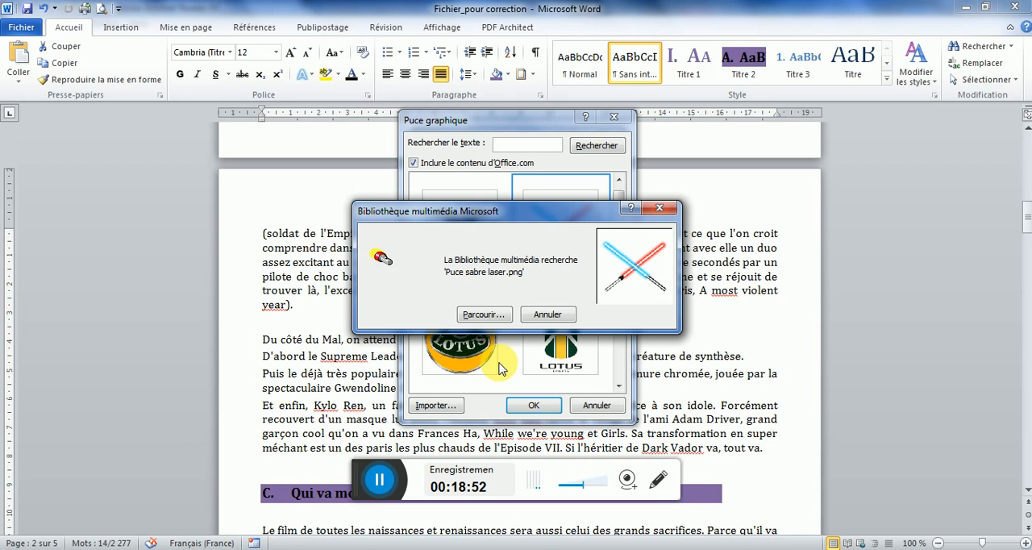
left_click(549, 316)
left_click(560, 242)
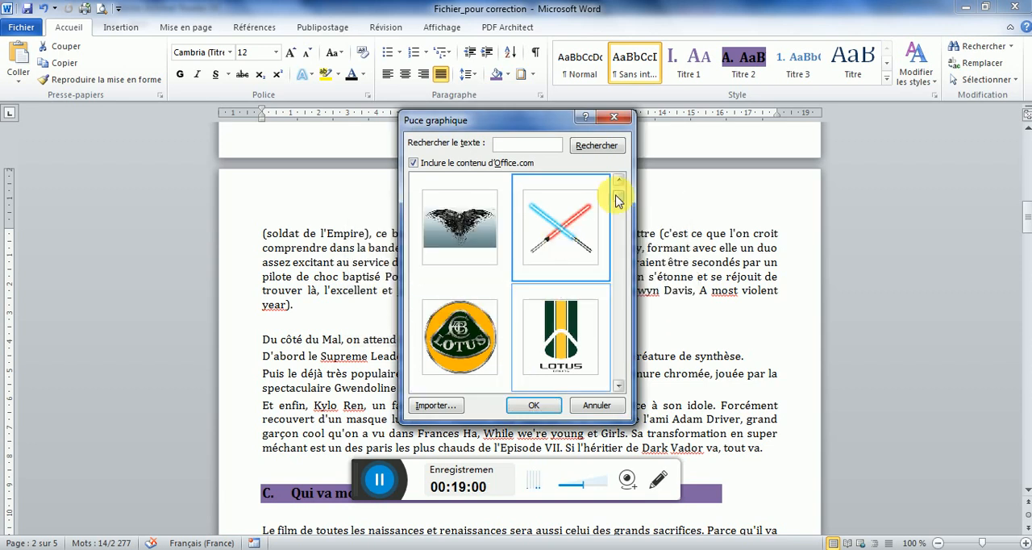
Delete the old crossed lightsabers thumbnail linked to the missing source file from the picture bullet collection
mouse_move(617, 196)
left_mouse_down()
mouse_move(618, 212)
mouse_move(617, 180)
left_mouse_up()
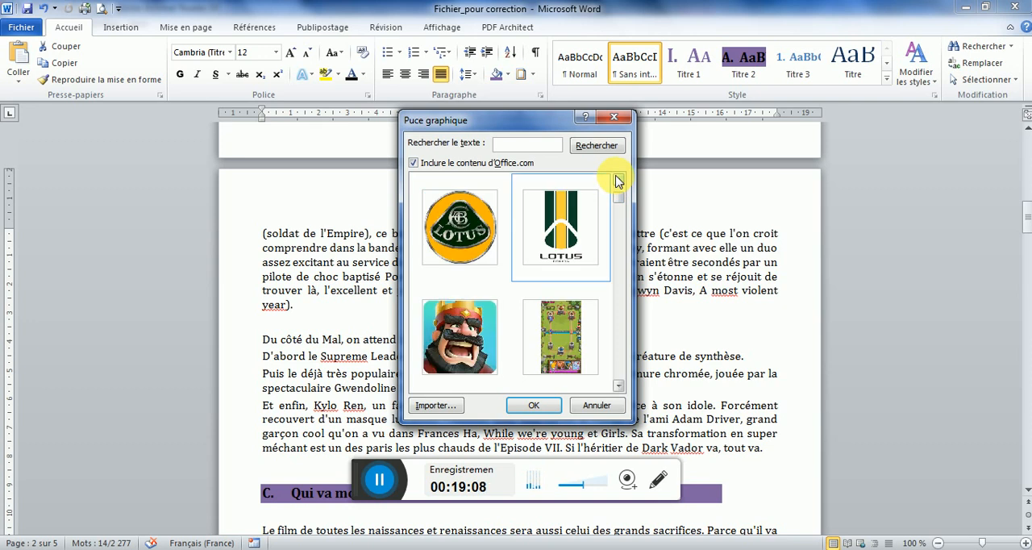
left_click(618, 180)
left_click(619, 181)
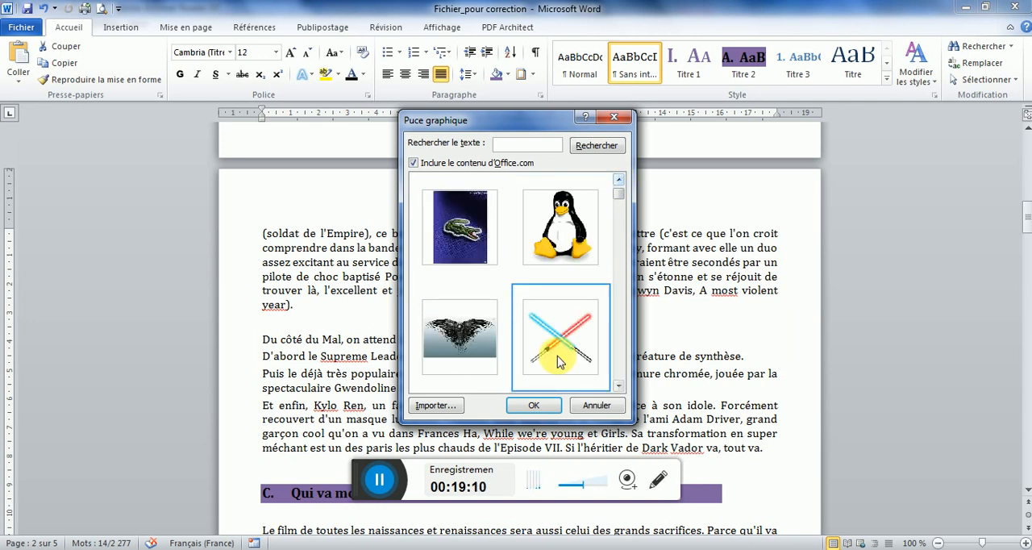
left_click(534, 406)
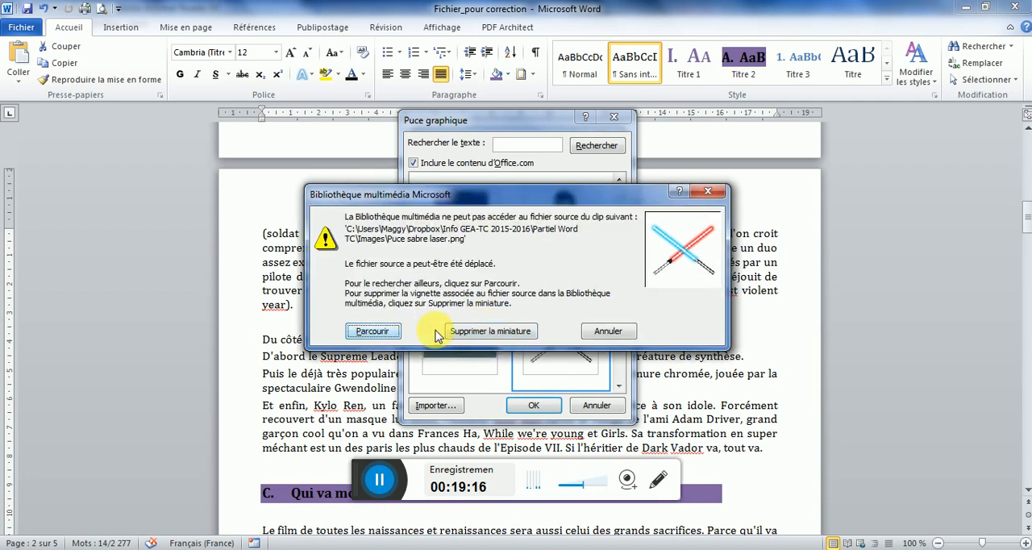
left_click(494, 333)
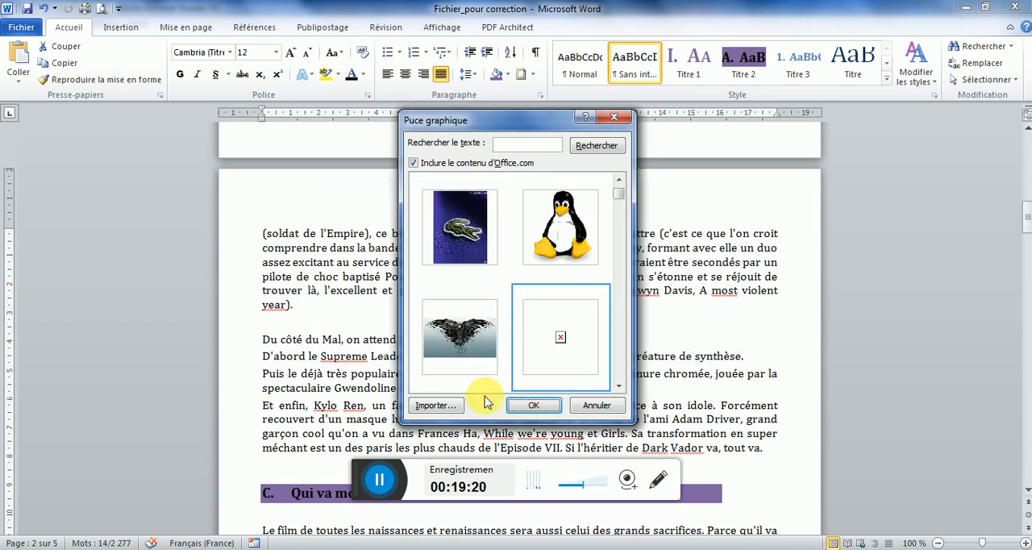
Begin importing a picture bullet again and open the Info GEA-TC-CJ 2017-2018 > Word folder in Dropbox
left_click(437, 404)
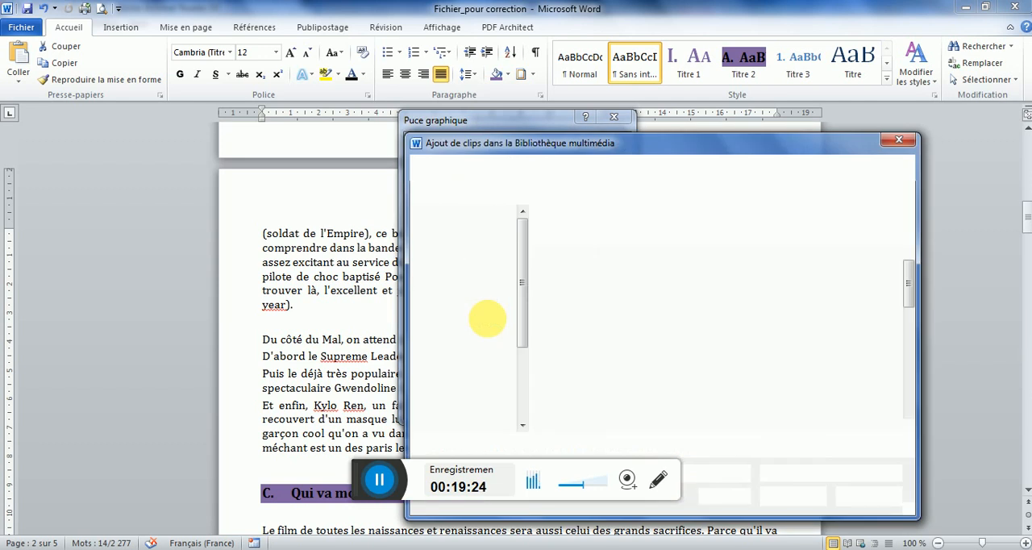
left_click(474, 268)
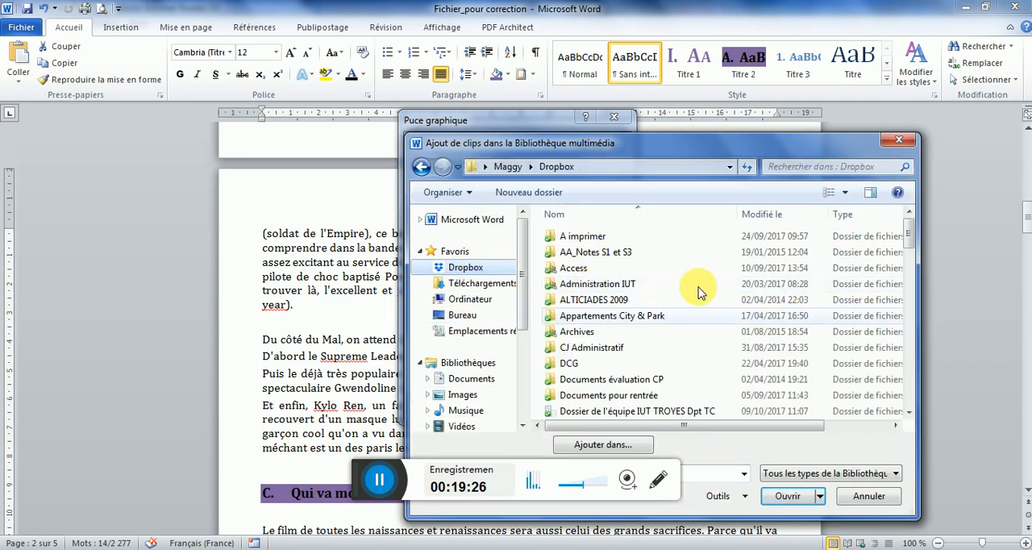
left_click(911, 271)
left_click_drag(911, 272, 911, 329)
double_click(653, 313)
double_click(570, 268)
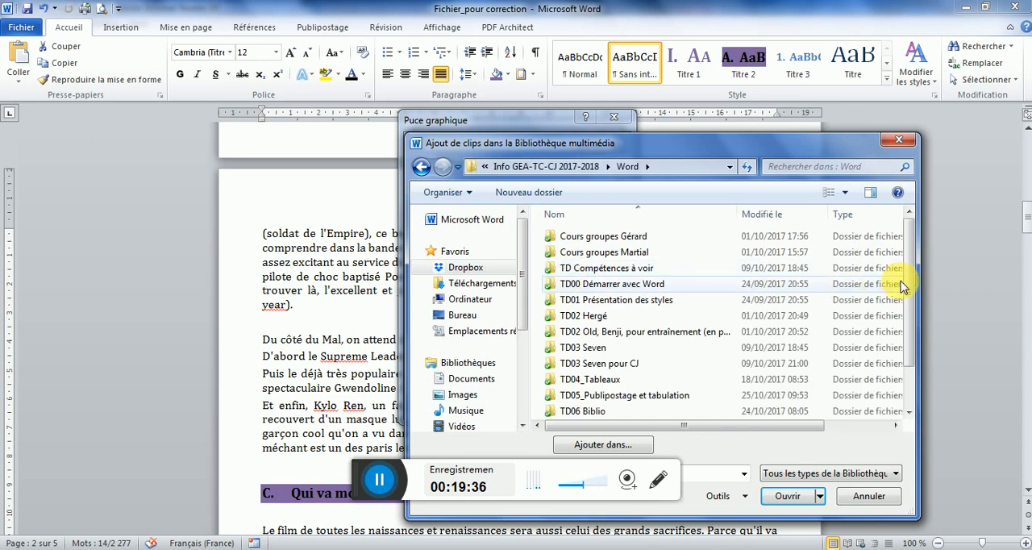
Add the "Puce sabre laser" image from TD07 Synthèse > TD07 Synthèse > Images to the picture bullets
left_click_drag(908, 286, 907, 330)
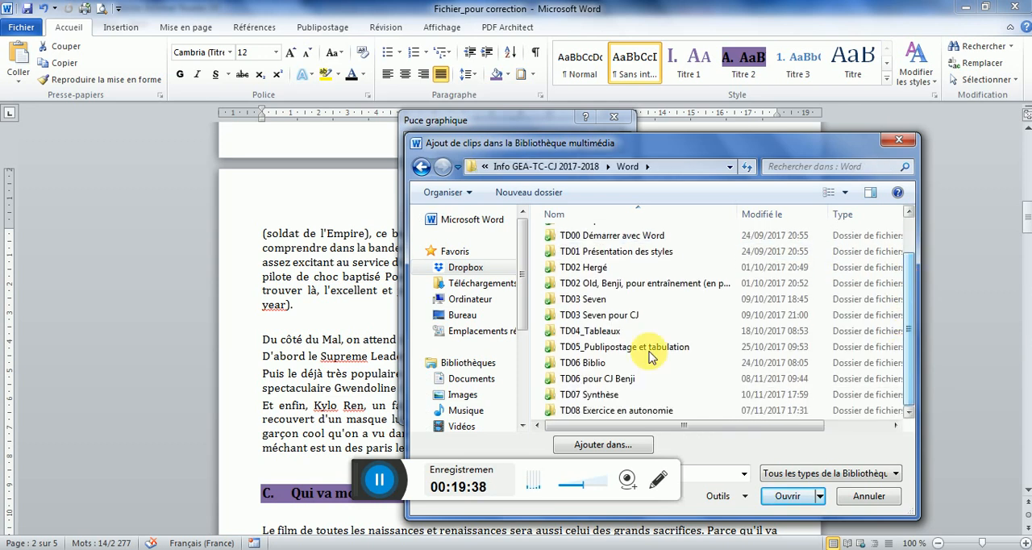
left_click(572, 394)
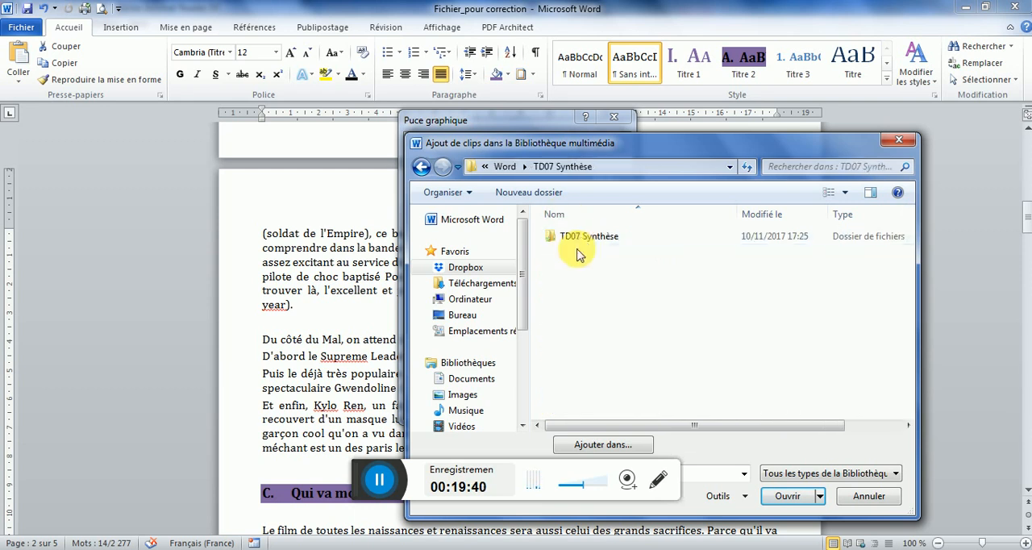
left_click(583, 242)
double_click(580, 239)
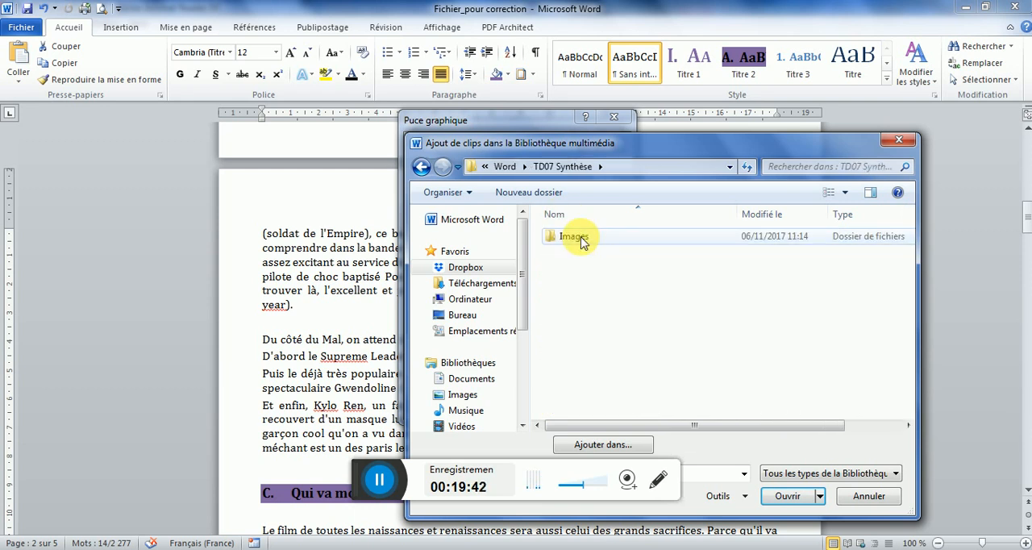
left_click(582, 242)
double_click(581, 240)
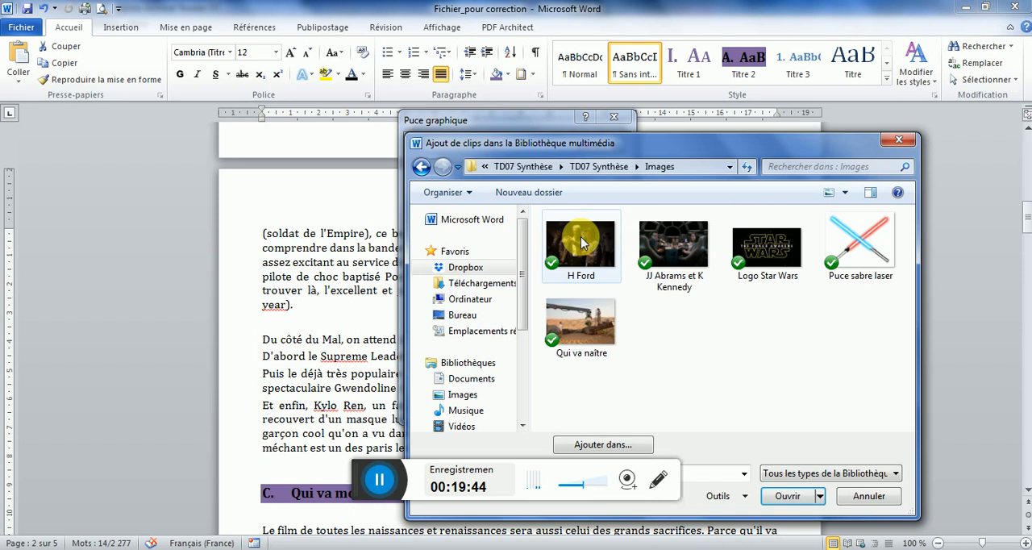
left_click(844, 236)
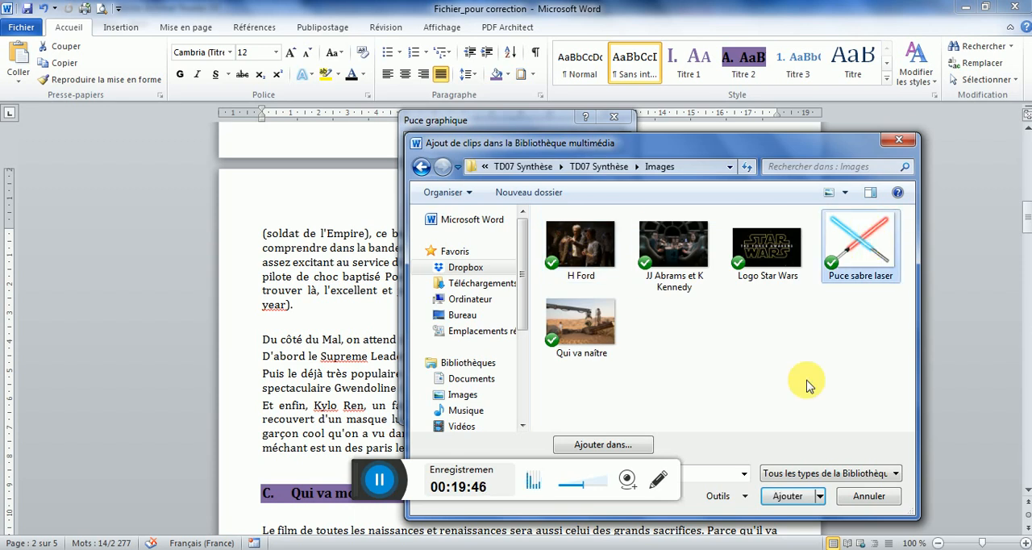
left_click(786, 496)
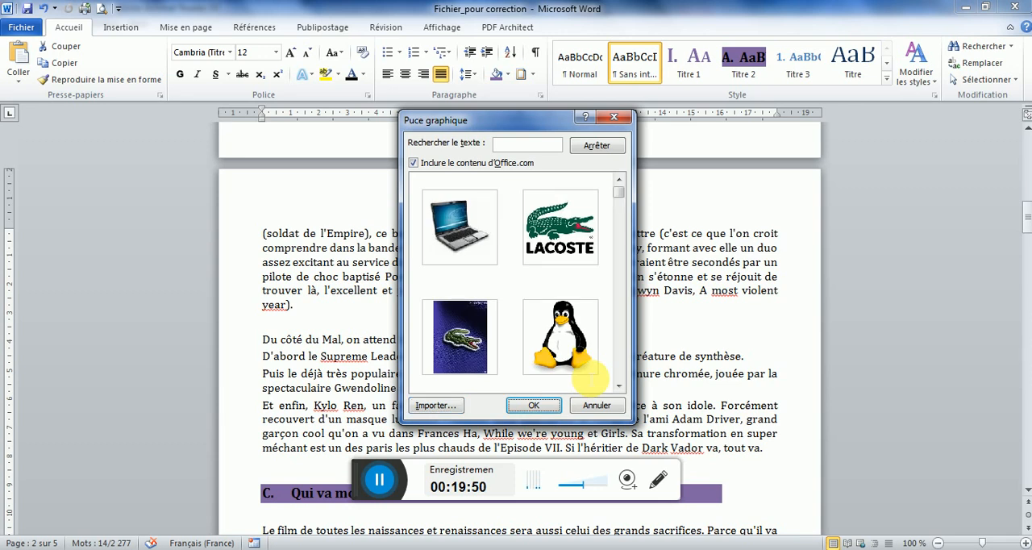
left_click(544, 406)
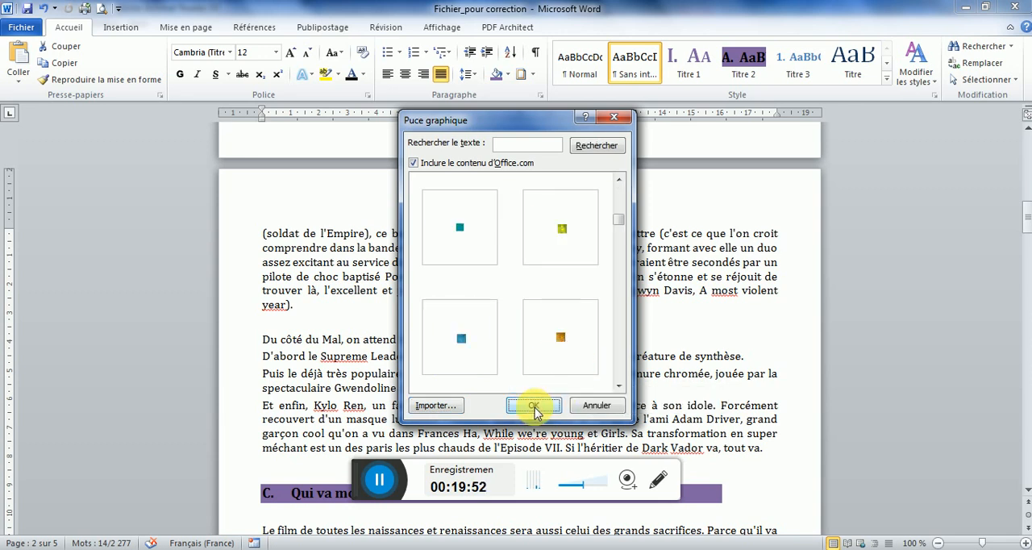
left_click(534, 406)
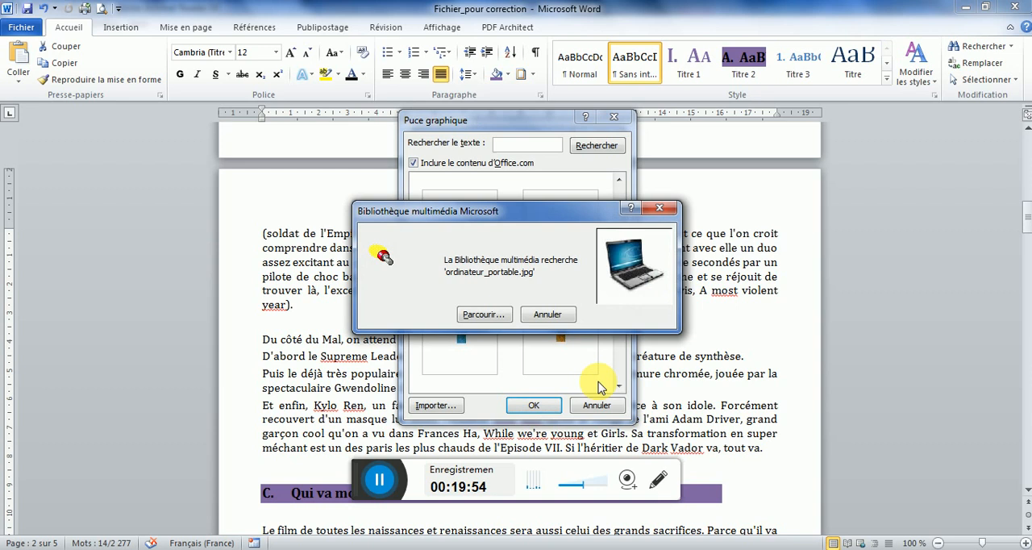
left_click(551, 319)
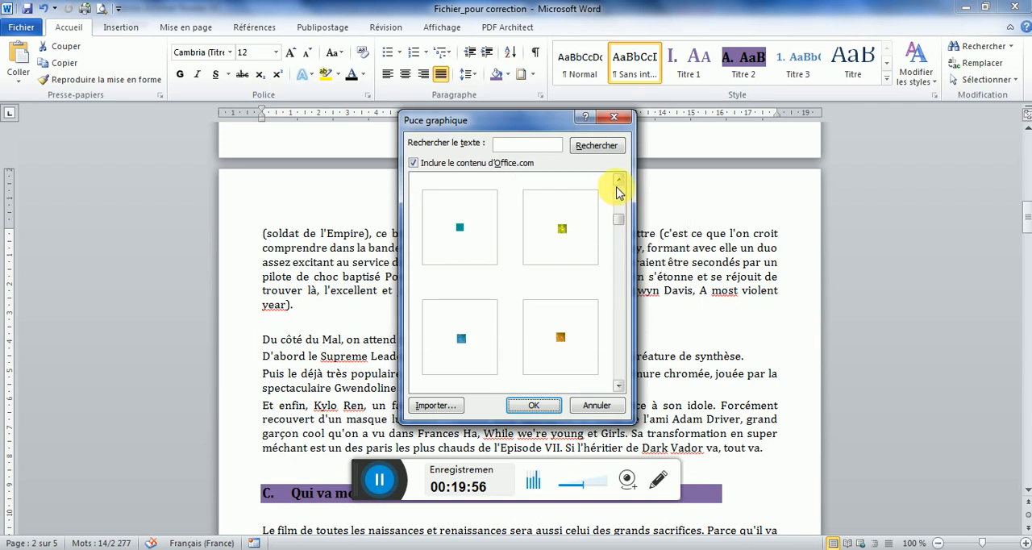
Apply the newly imported lightsaber picture as the bullet of the "D'abord le Supreme Leader Snoke" paragraph
left_click(617, 182)
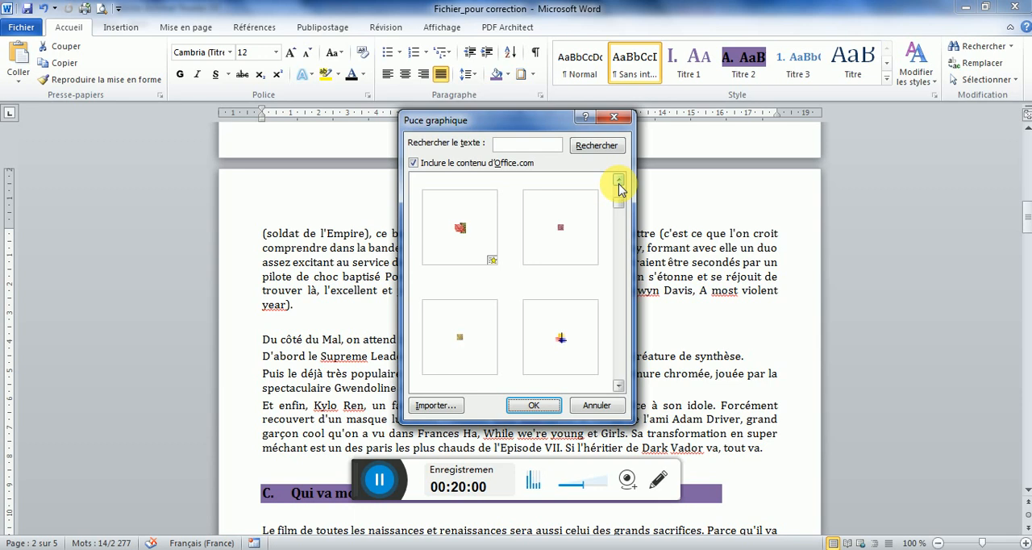
left_click(560, 227)
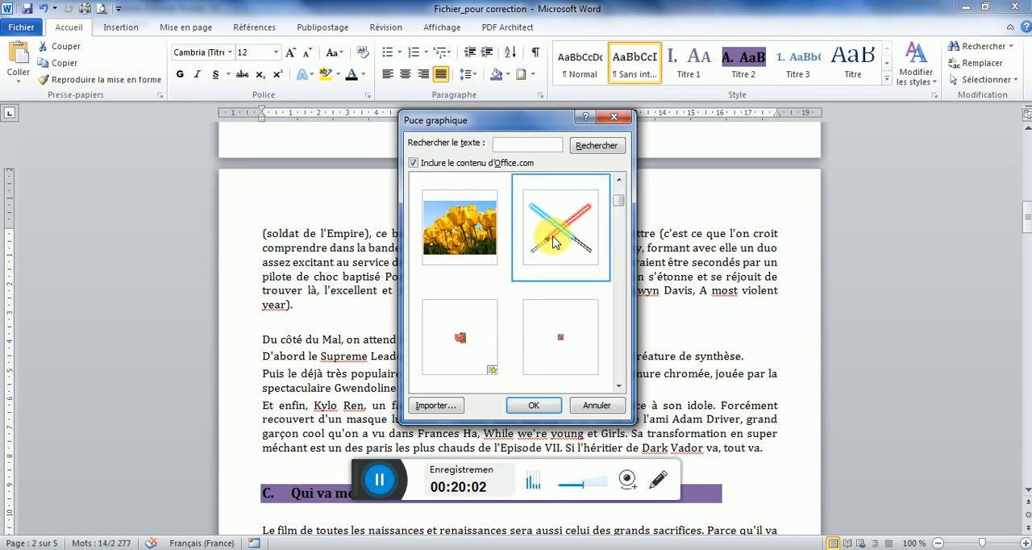
left_click(519, 406)
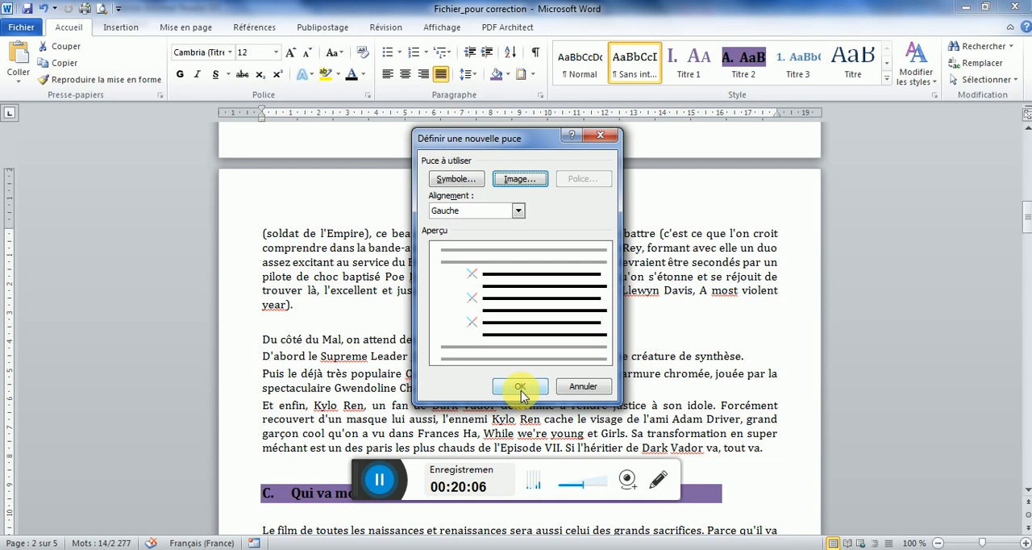
left_click(522, 388)
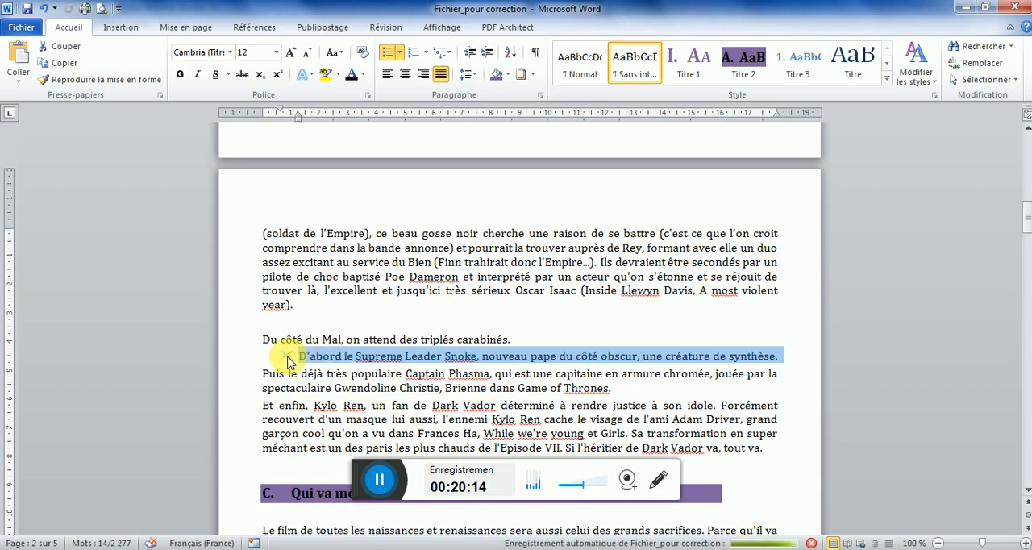
Adjust the lightsaber list's indents to a bullet position of 1 cm and a text indent of 2 cm
left_click(289, 357)
right_click(289, 357)
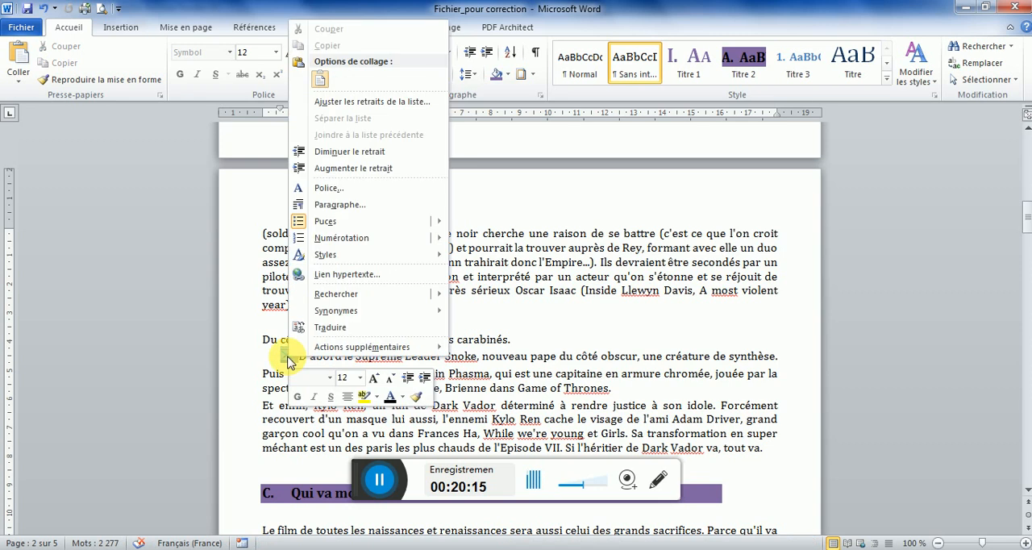
left_click(376, 103)
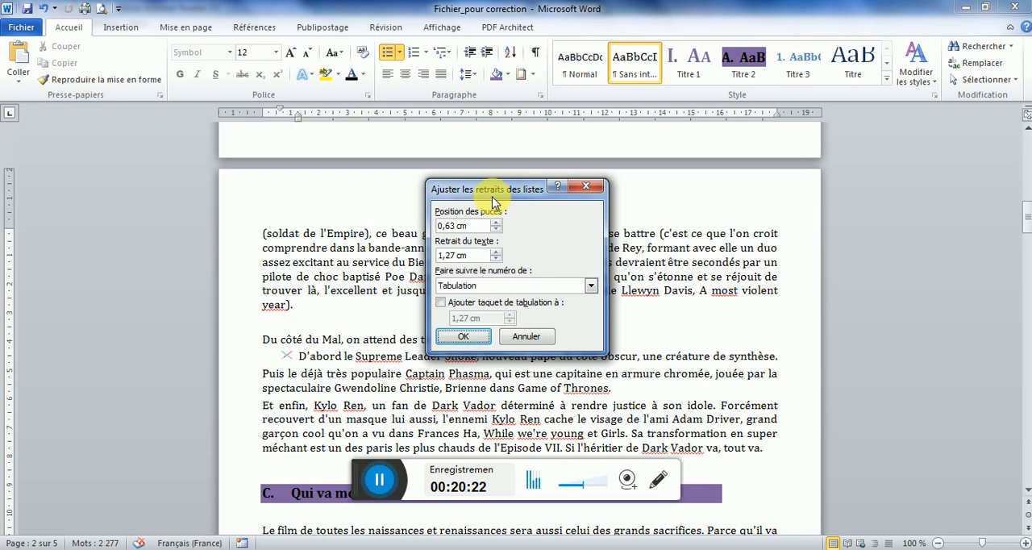
left_click(496, 223)
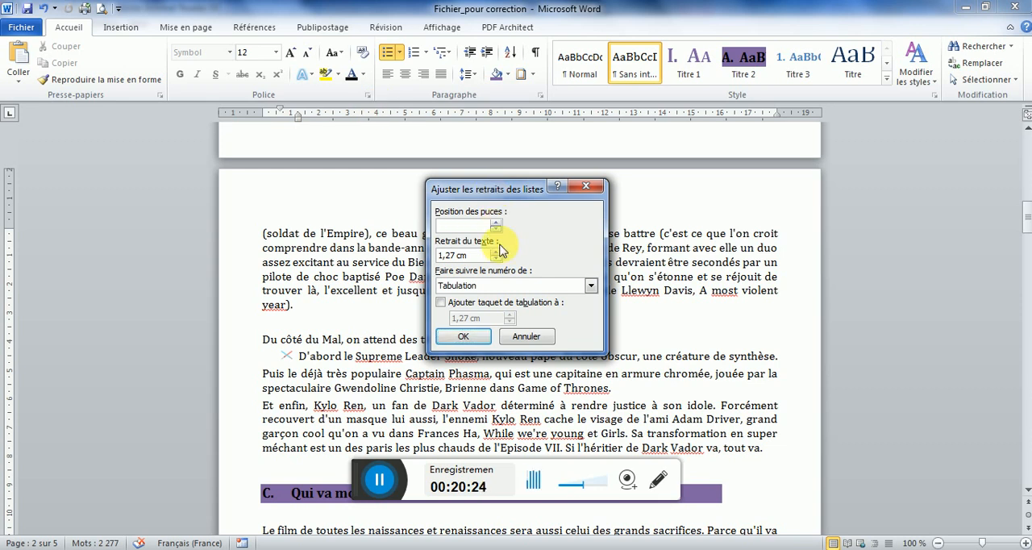
left_click(496, 252)
left_click(497, 252)
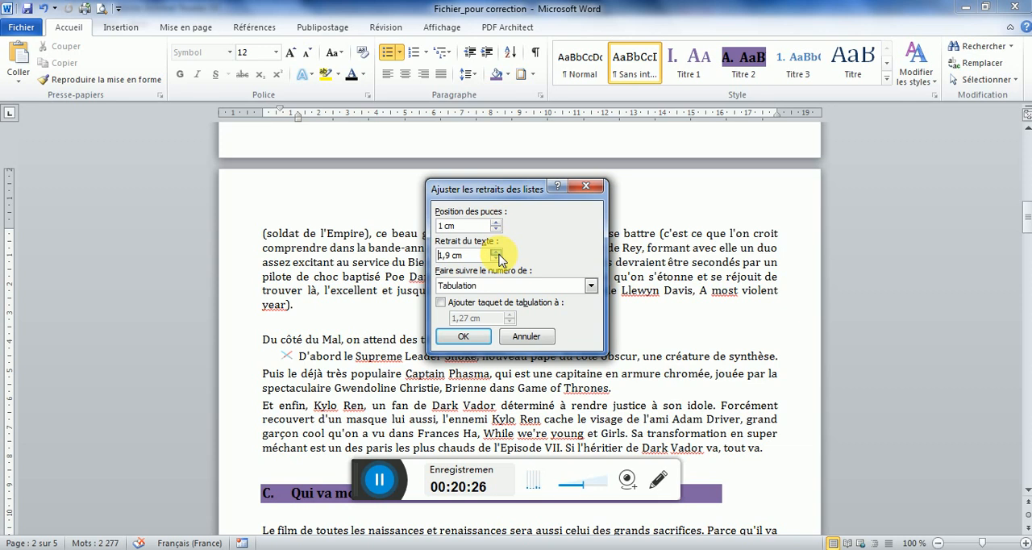
left_click(497, 252)
left_click(464, 336)
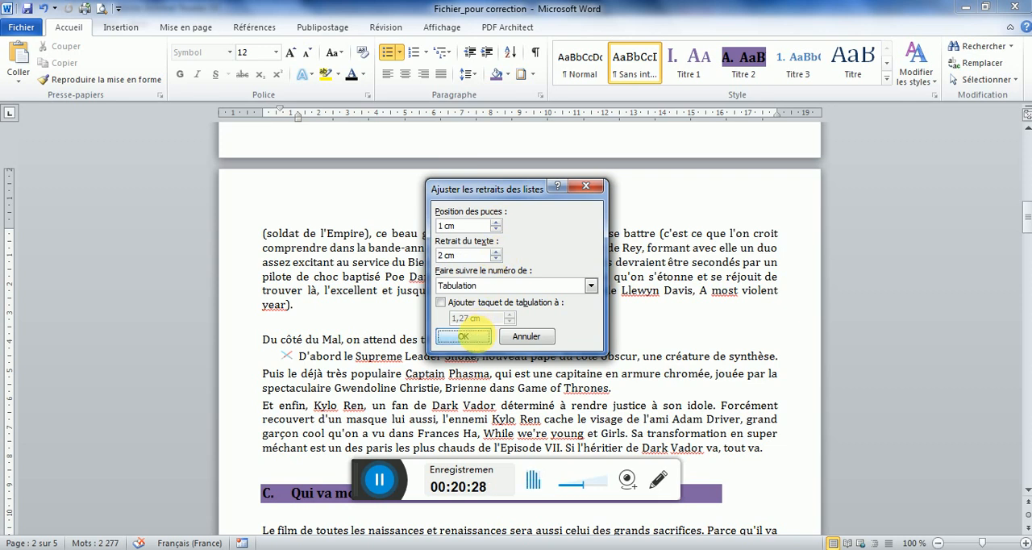
Save the formatting of the "D'abord le Supreme Leader Snoke" paragraph as a new quick style named "Style Puce Laser"
double_click(260, 362)
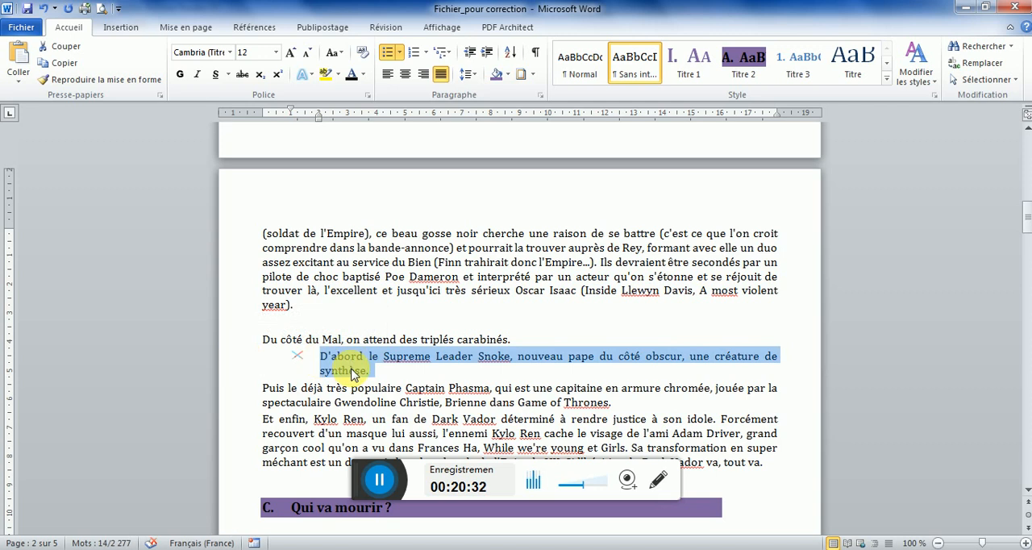
left_click(885, 82)
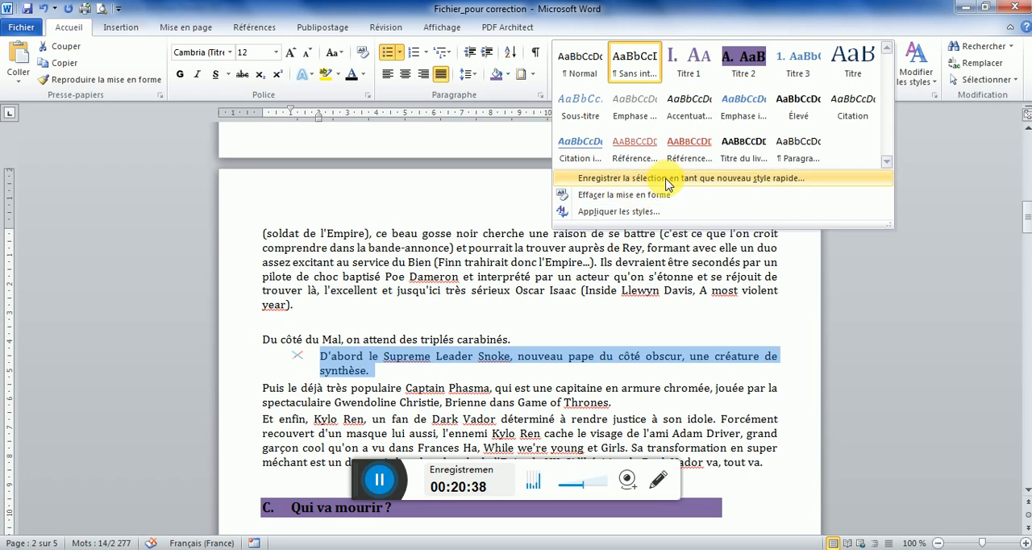
left_click(613, 181)
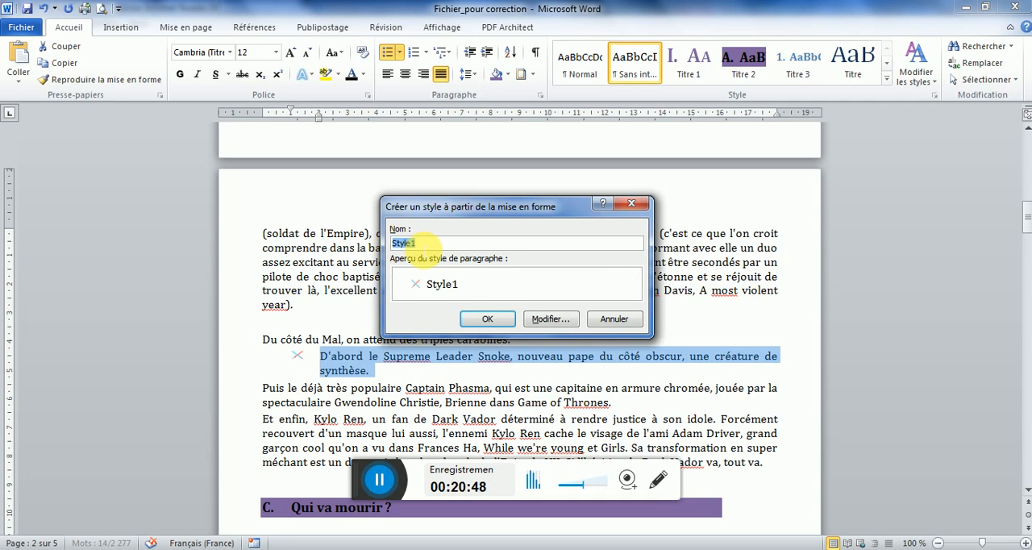
type("sTY")
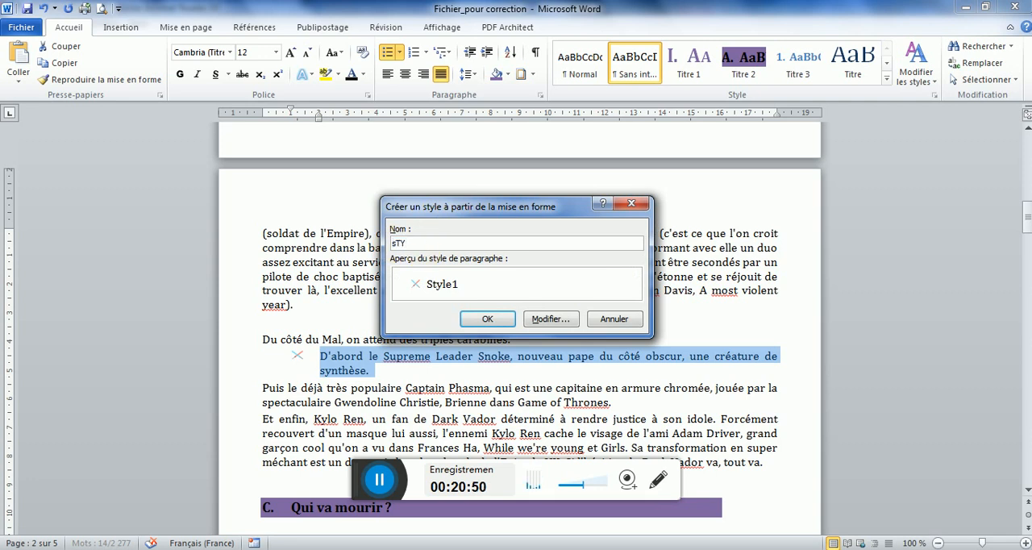
key("BackSpace")
type("Style Puce Laser")
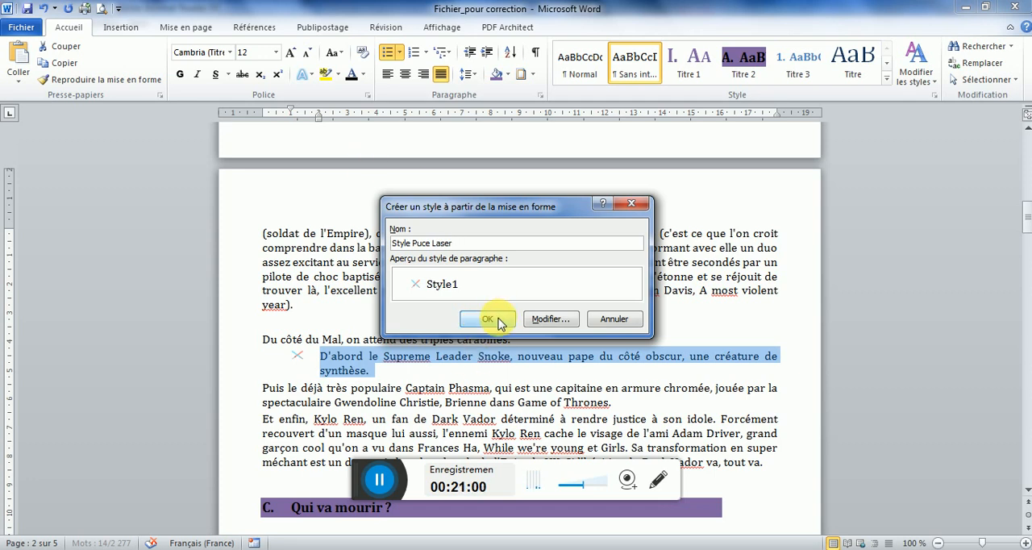
left_click(498, 320)
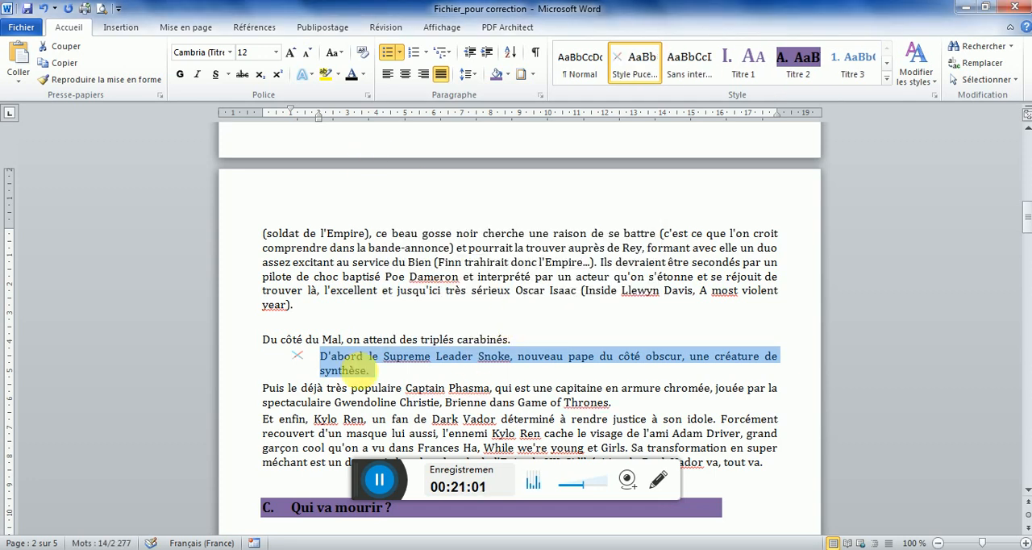
Apply the Style Puce Laser style to the "Puis le déjà très populaire" and "Et enfin, Kylo Ren" paragraphs, following the model PDF
double_click(252, 391)
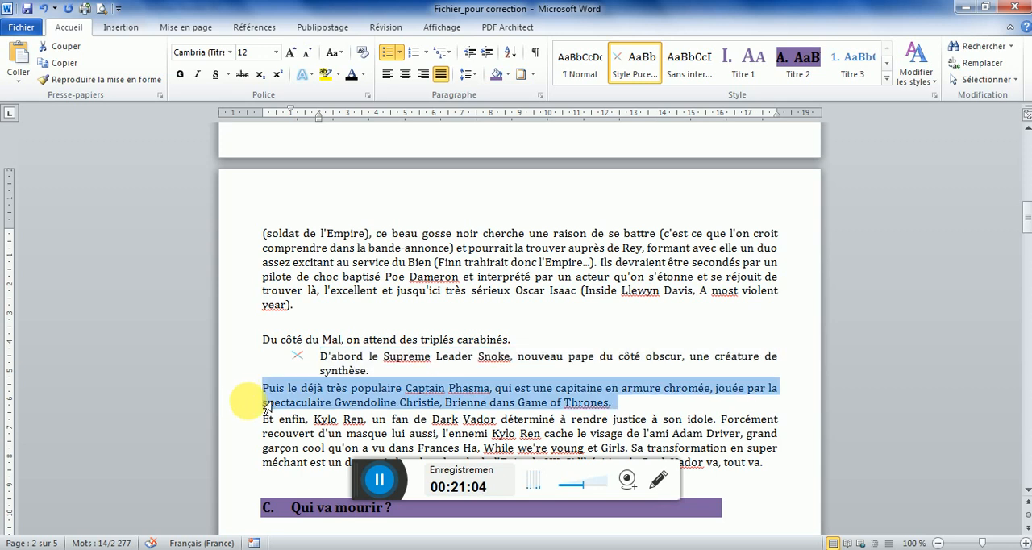
left_click(633, 69)
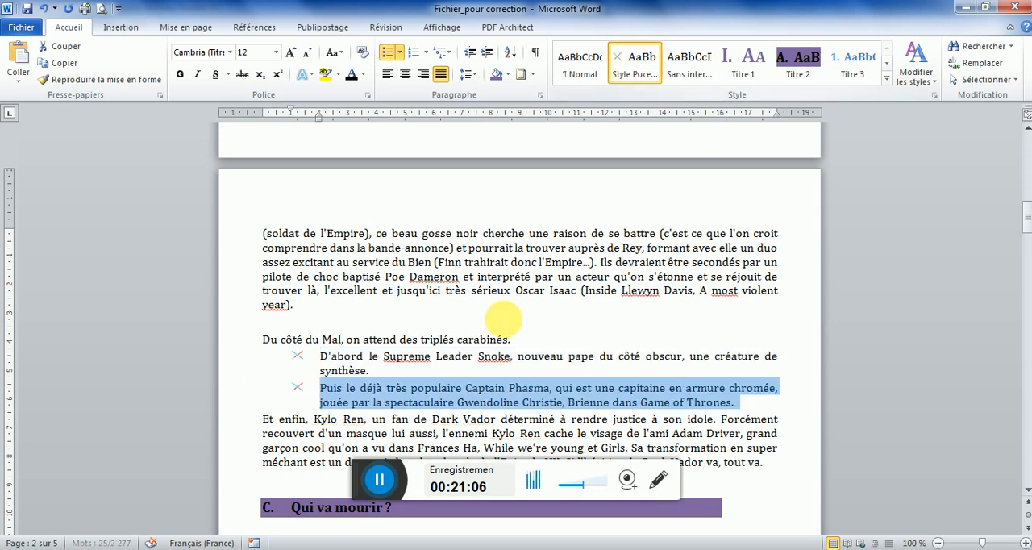
key("alt+Tab")
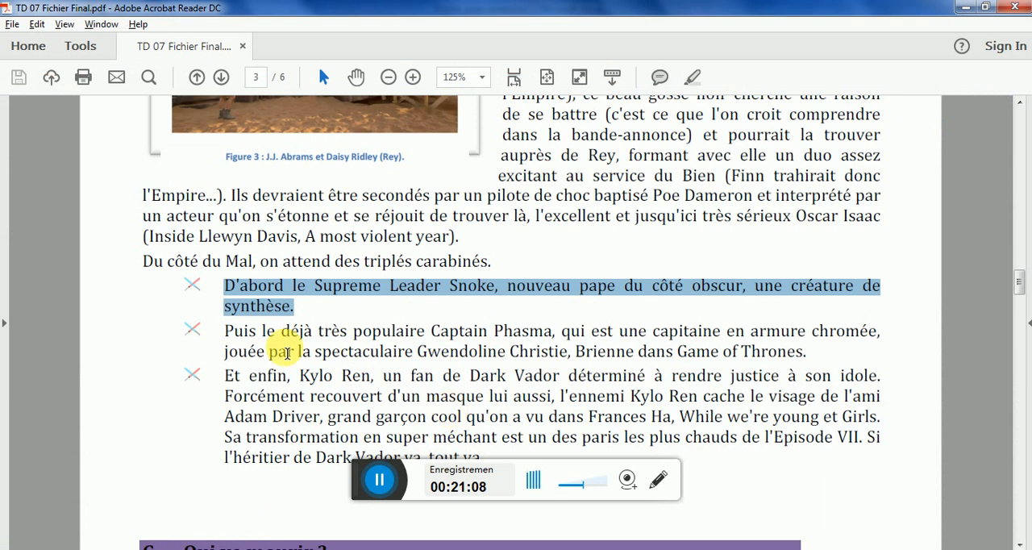
key("alt+Tab")
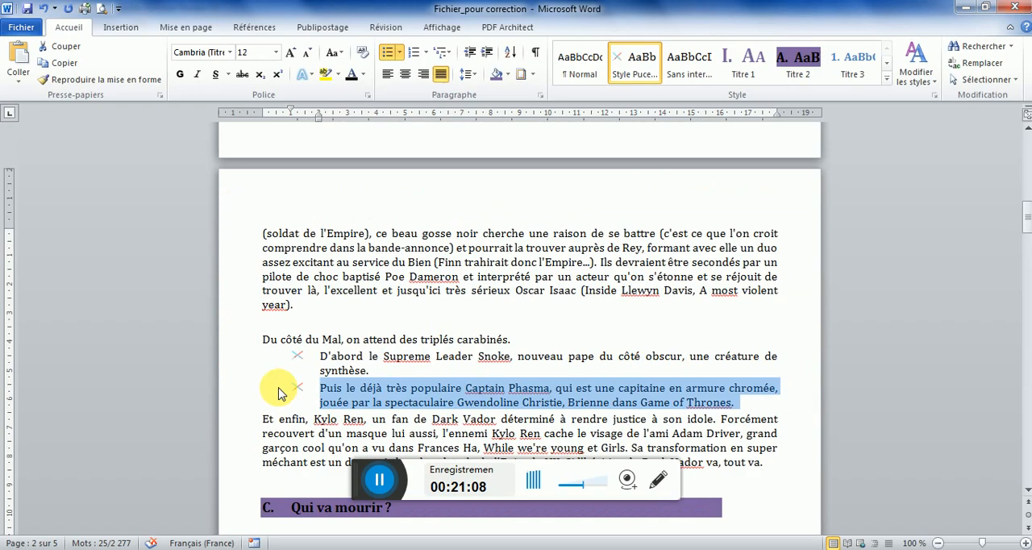
double_click(239, 418)
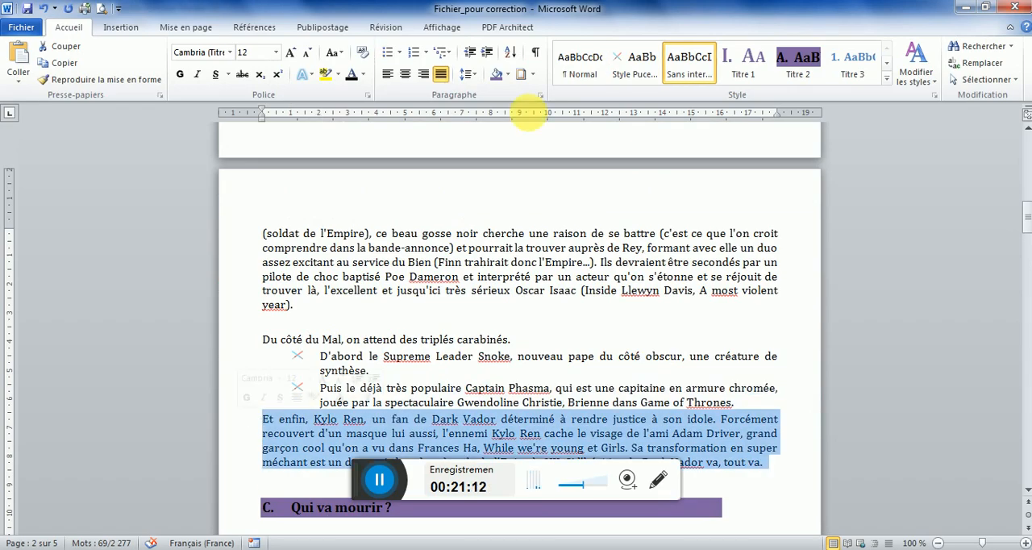
left_click(636, 74)
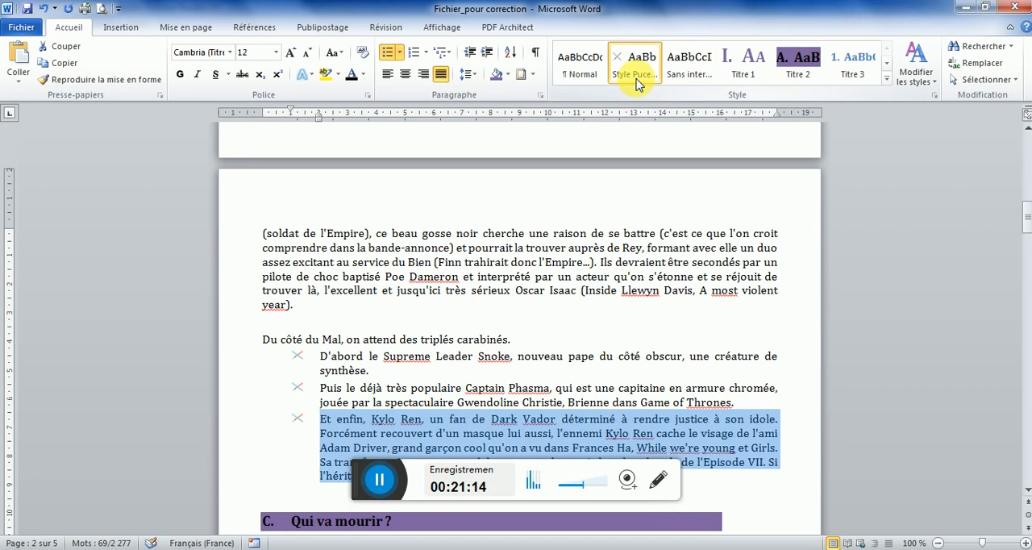
Find the next bulleted list in the model PDF and apply Style Puce Laser to the three matching paragraphs under "Qui sont les nouvelles créatures ?"
key("alt+Tab")
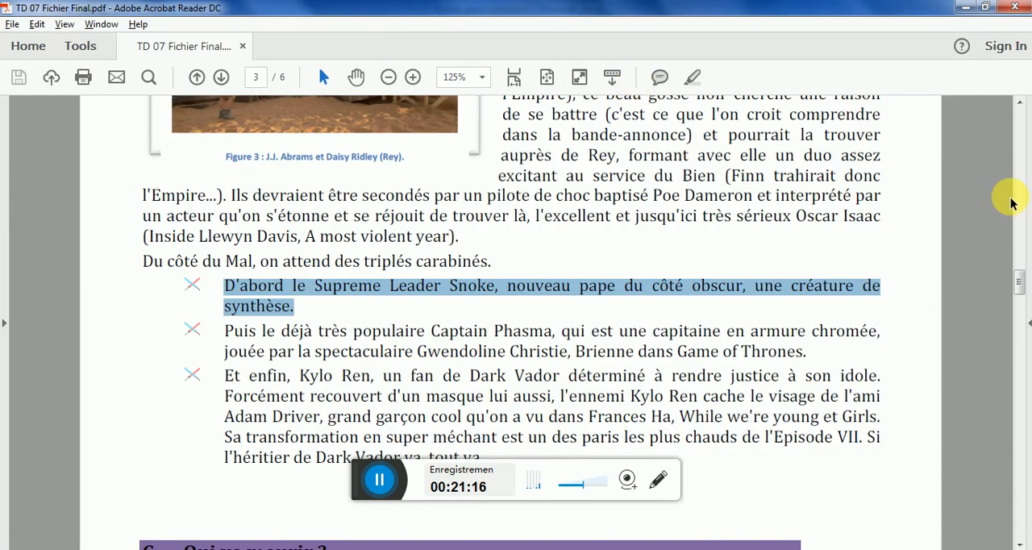
left_click_drag(1020, 280, 1022, 365)
left_click_drag(1025, 372, 1025, 421)
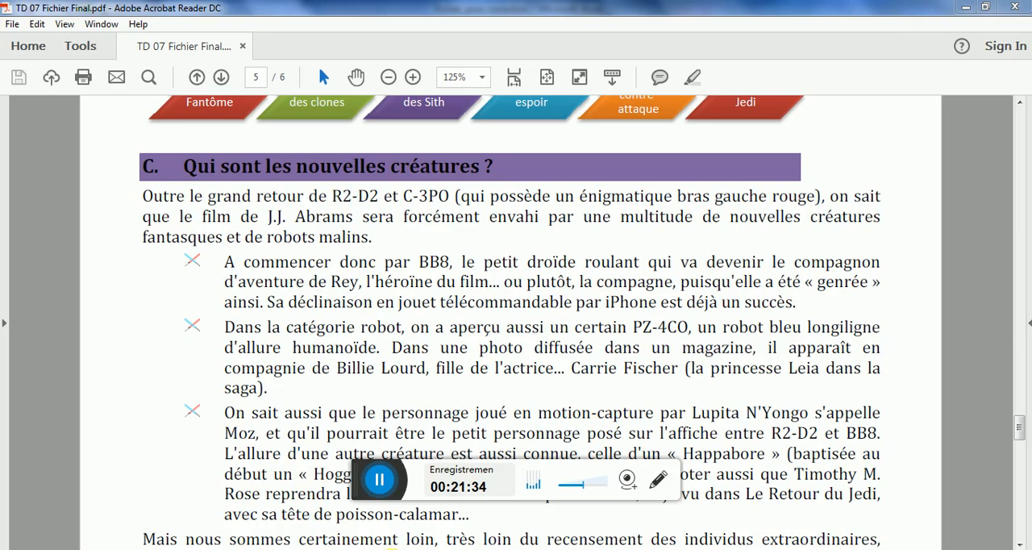
key("alt+Tab")
left_click_drag(1028, 241, 1026, 355)
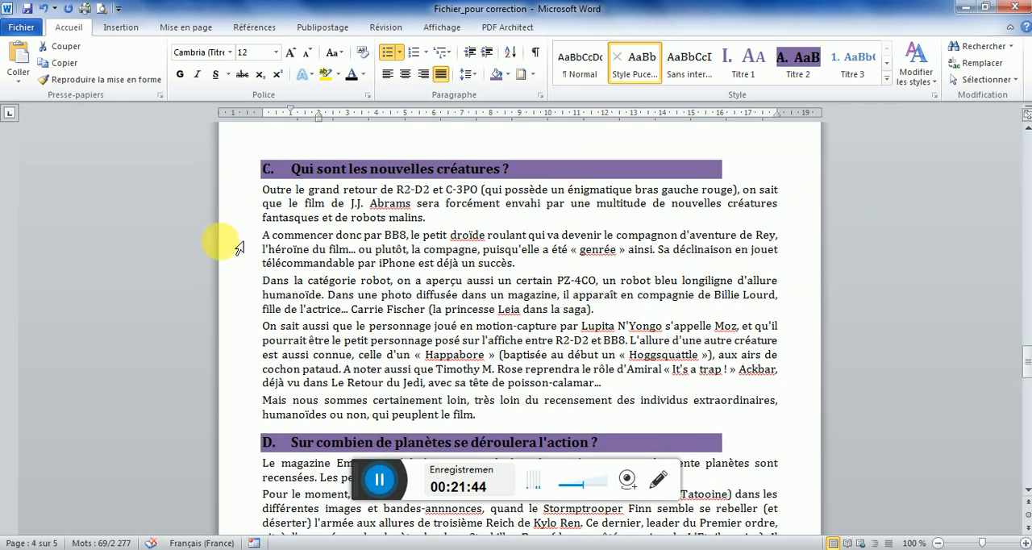
left_click_drag(238, 238, 244, 383)
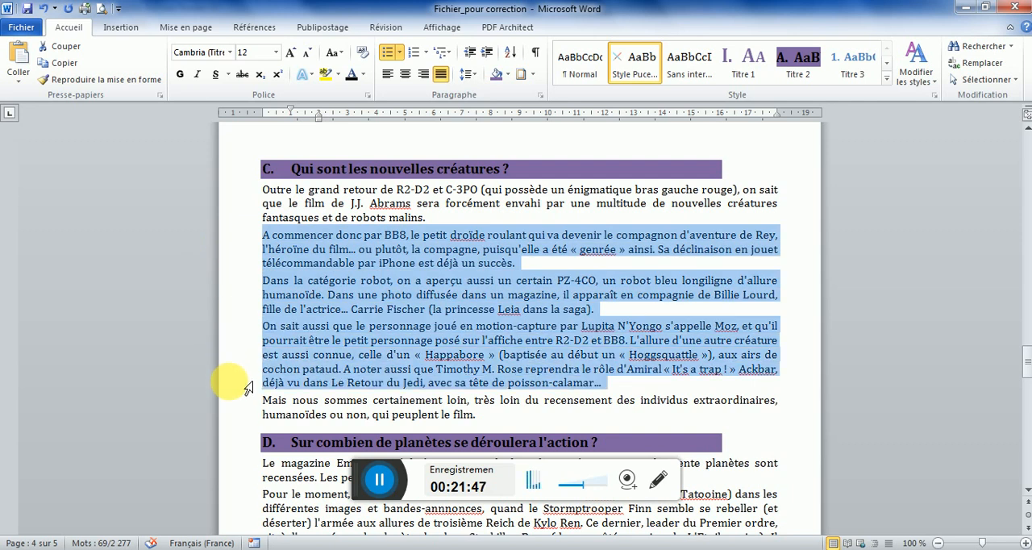
left_click(633, 81)
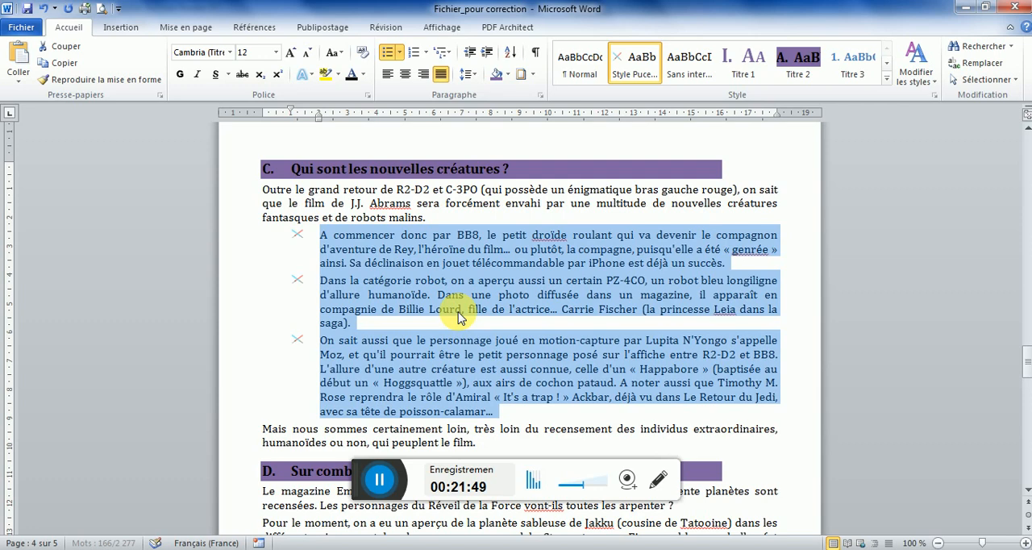
Check the first page of the model PDF, then return to the Word document and save it
key("alt+Tab")
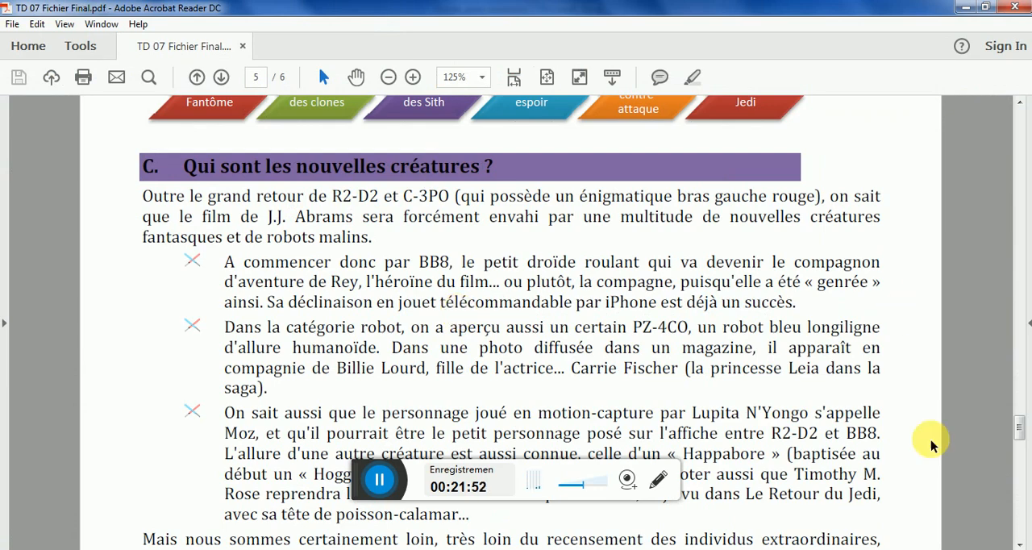
left_click_drag(1016, 431, 1016, 120)
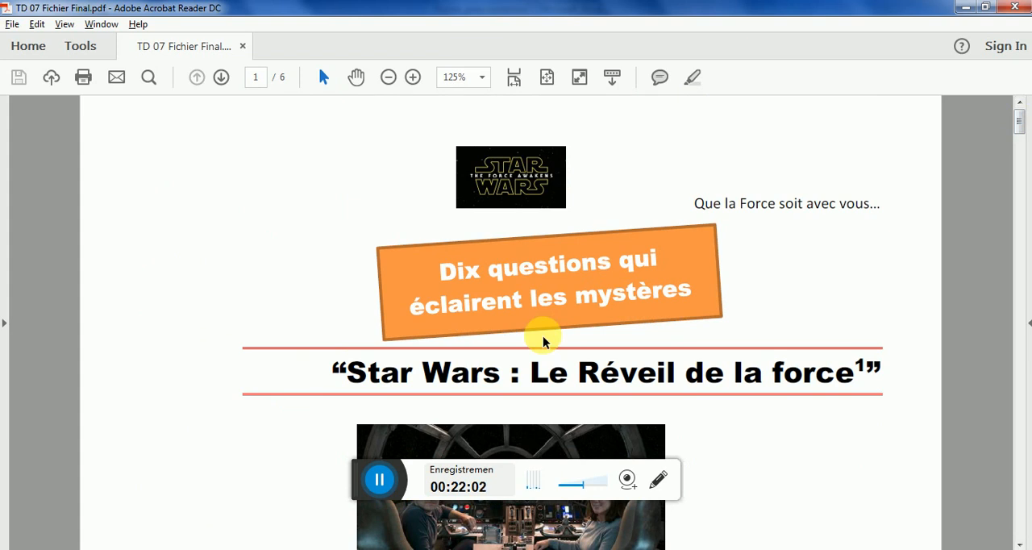
key("alt+Tab")
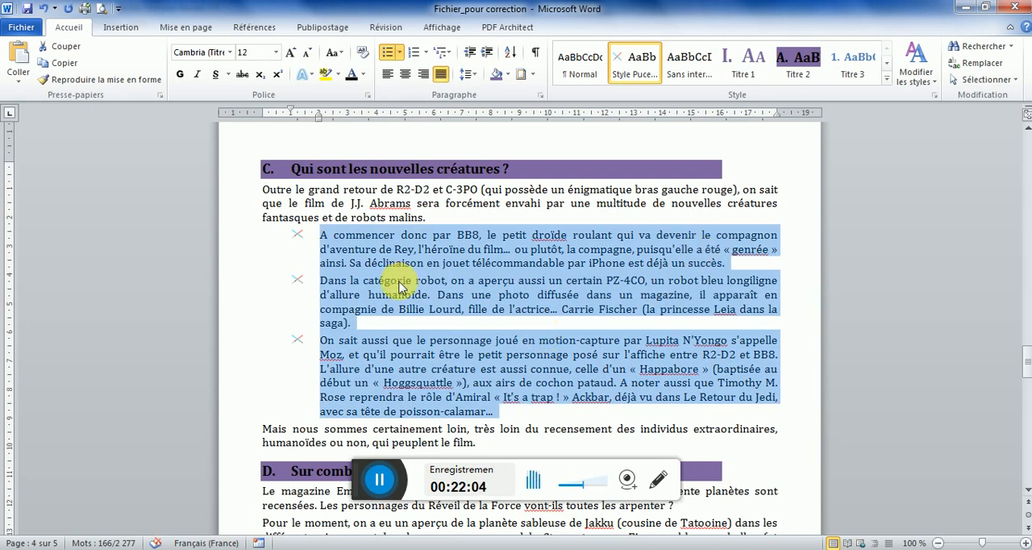
left_click(27, 9)
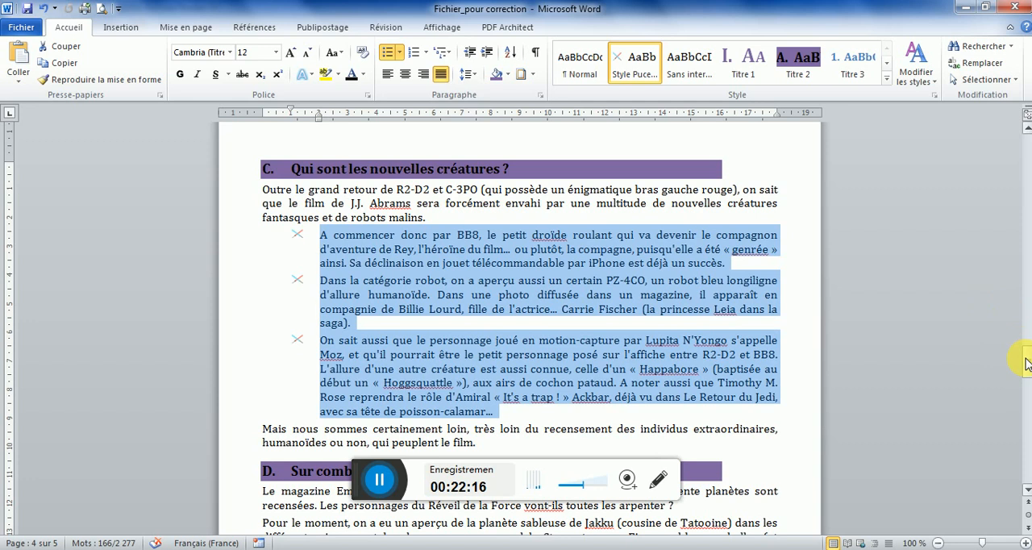
Insert an orange gradient WordArt on the empty line above the "Star Wars : Le Réveil de la force" title on page 1
left_click_drag(1027, 365, 1028, 129)
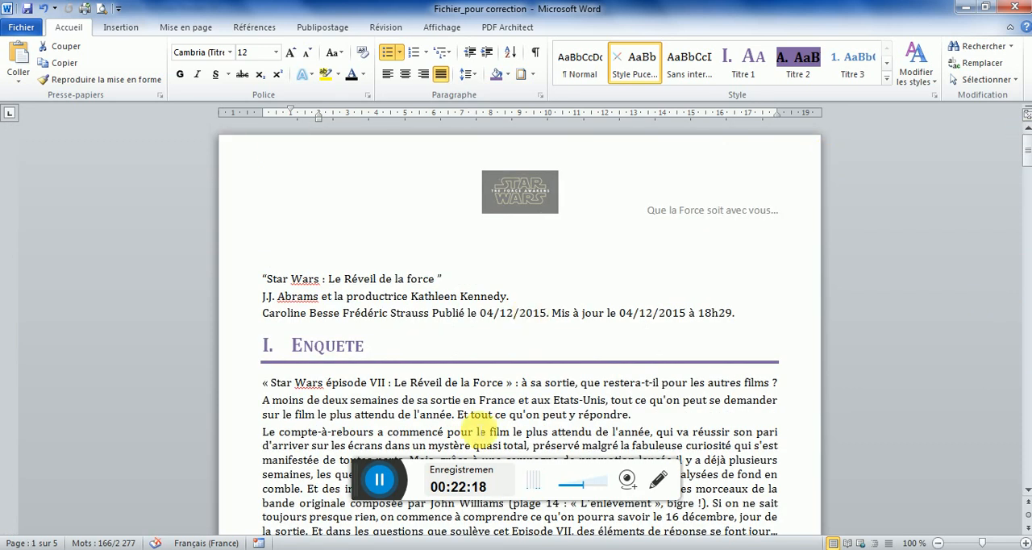
left_click(367, 548)
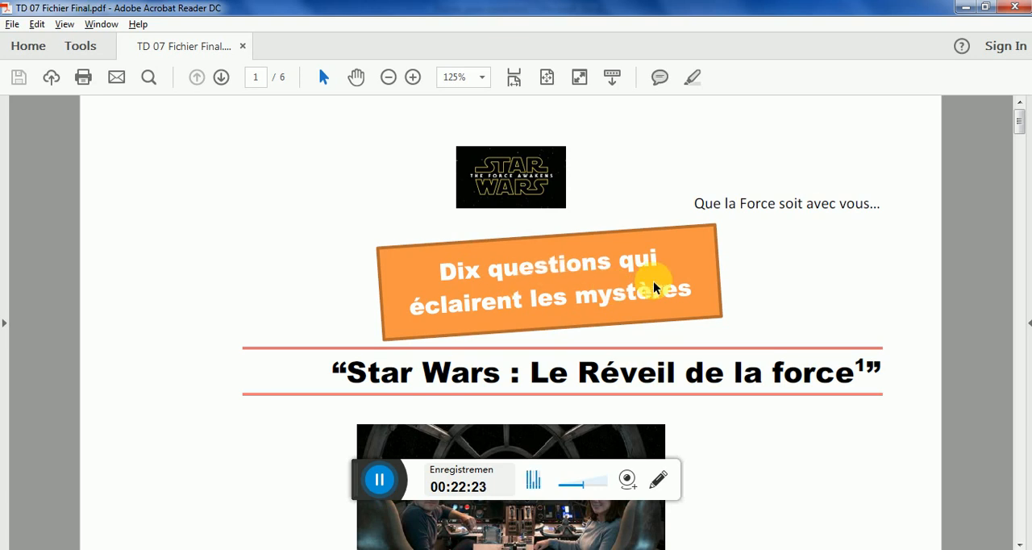
left_click(363, 549)
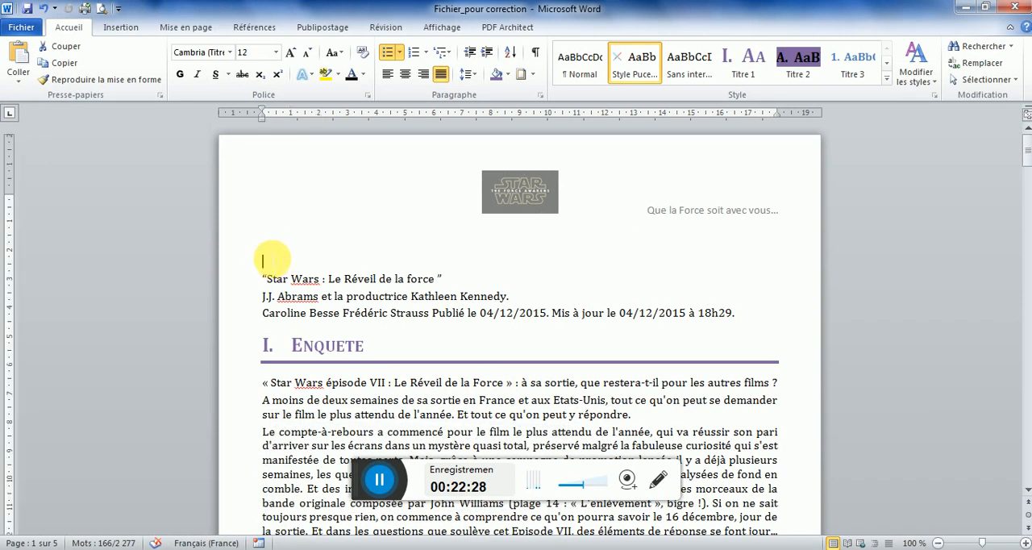
left_click(274, 254)
key("Up")
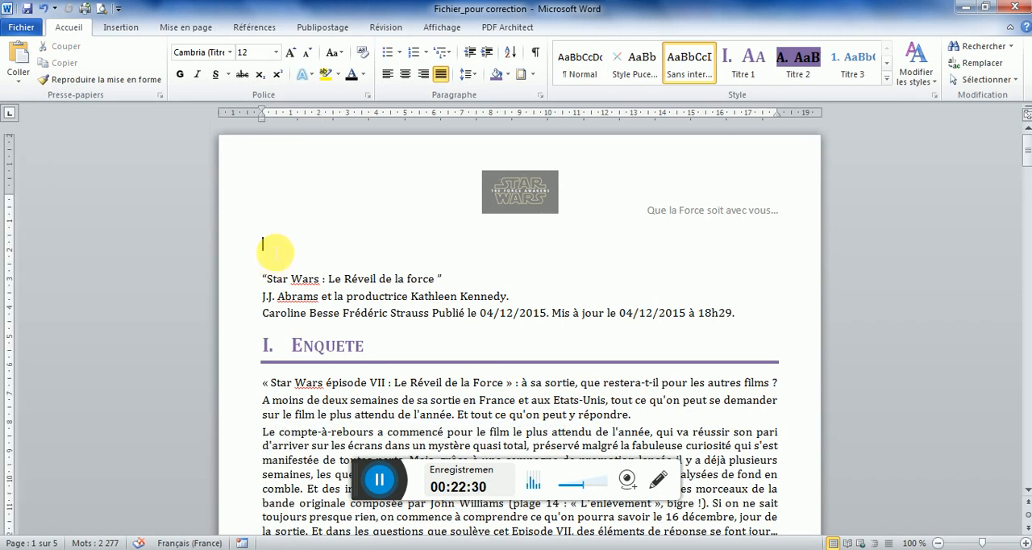
left_click(119, 31)
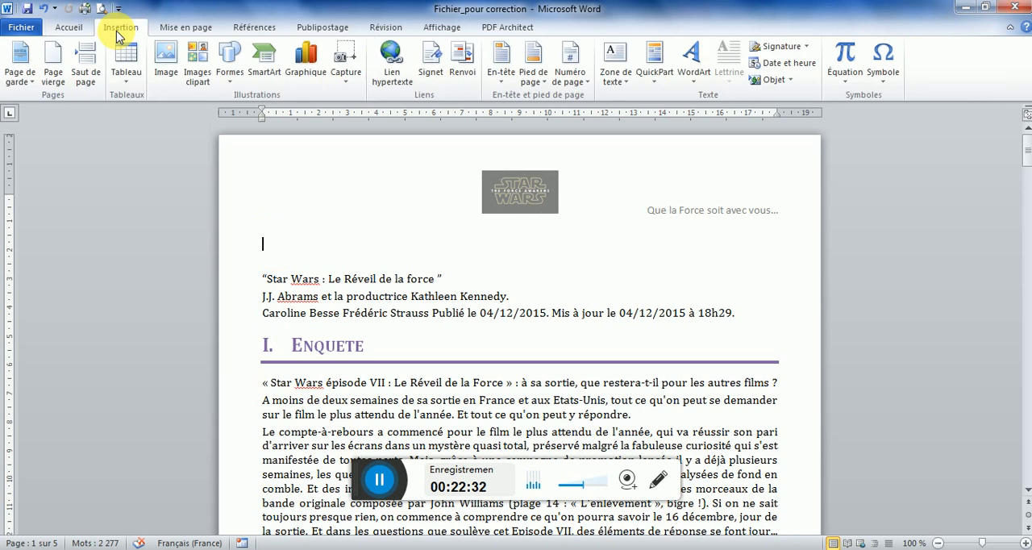
left_click(689, 76)
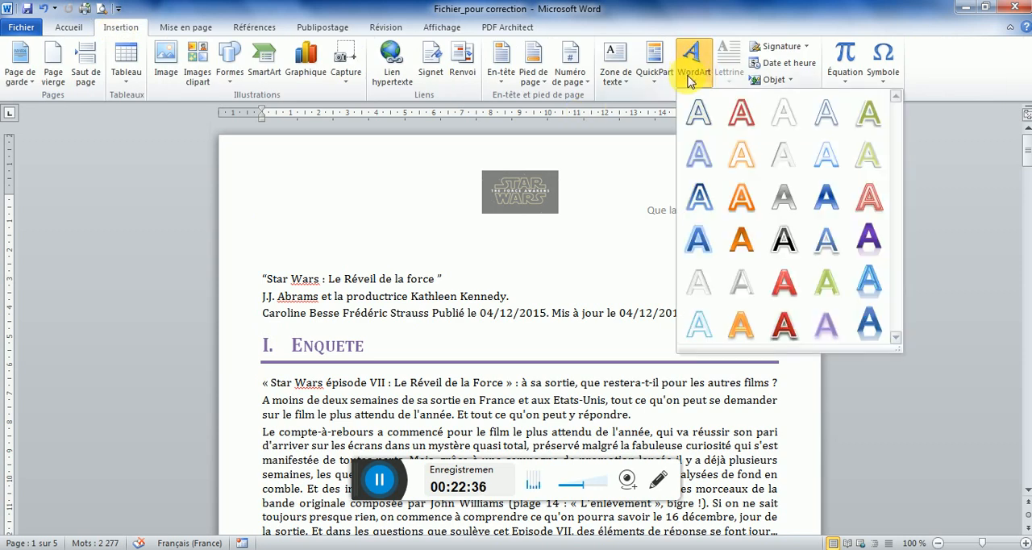
left_click(739, 240)
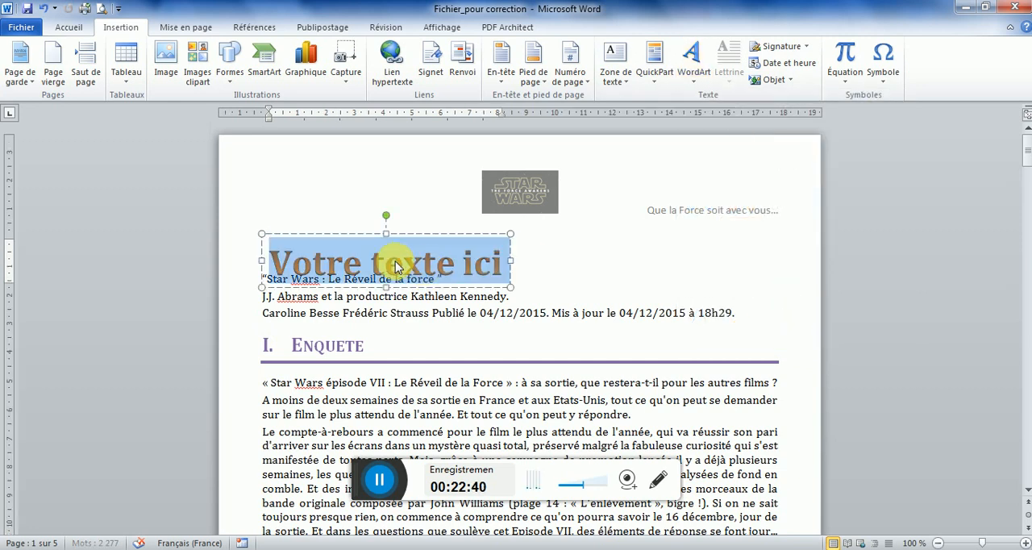
Enter "Dix Questions qui éclairent le mystère" as the WordArt text, checking the wording in the model PDF
type("Dix")
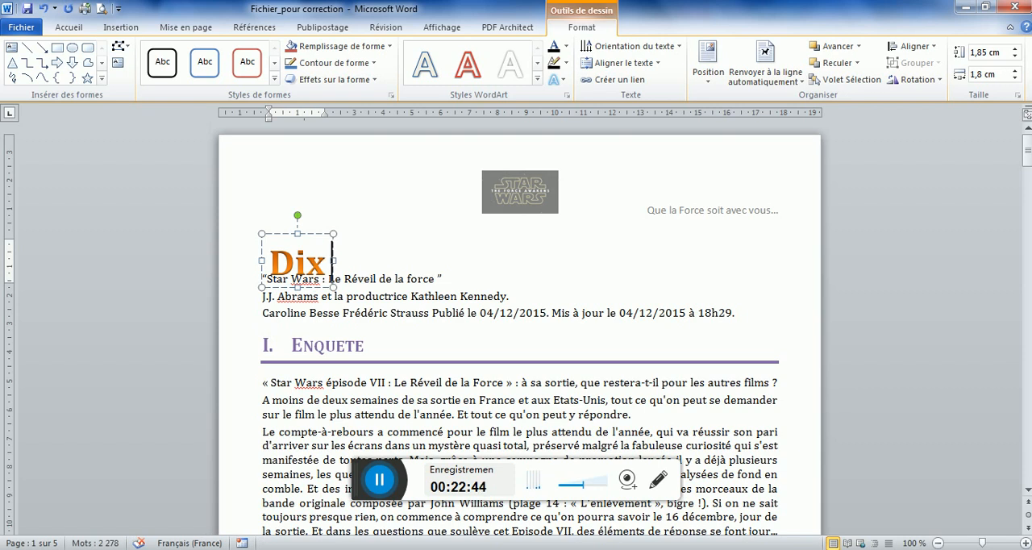
type(" Questions")
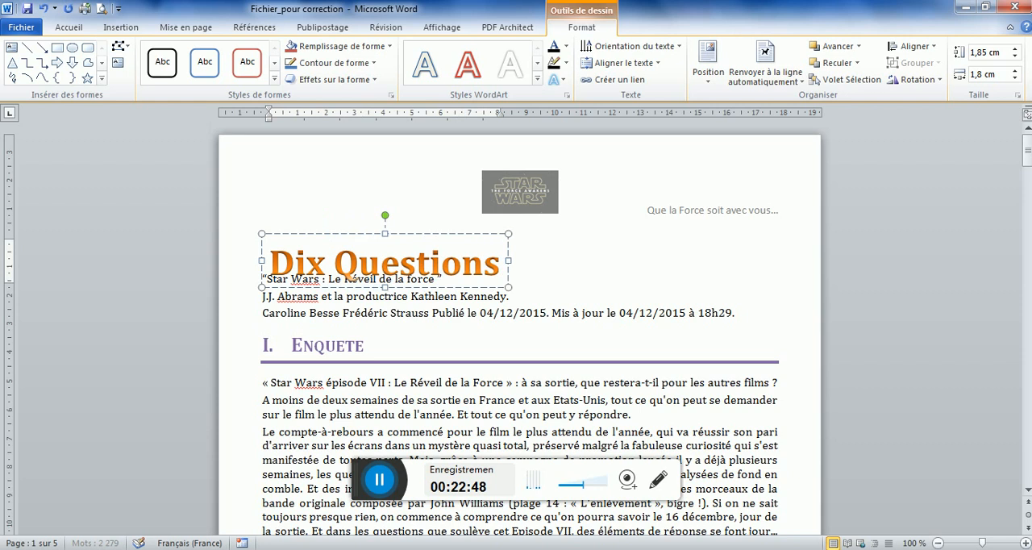
key("alt+Tab")
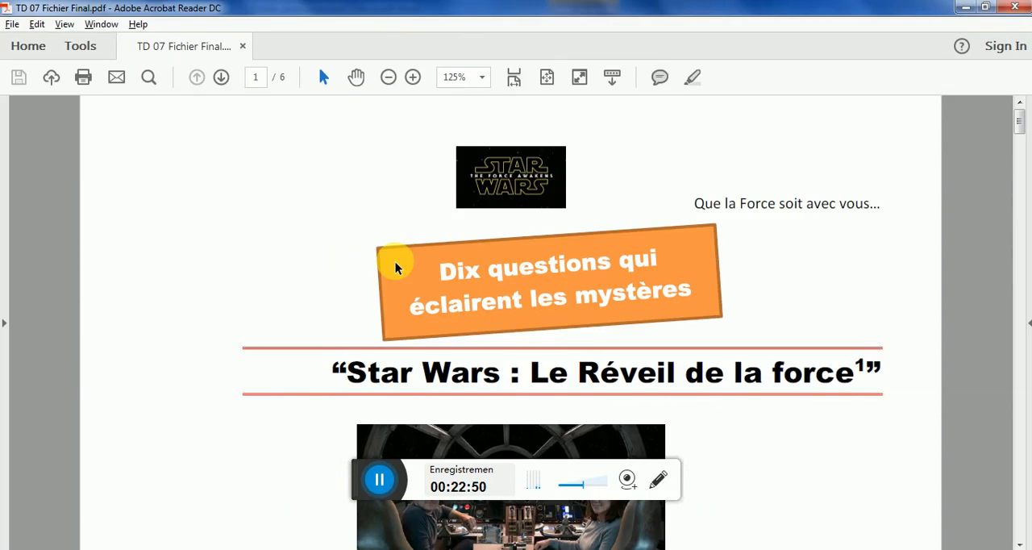
key("alt+Tab")
type("q")
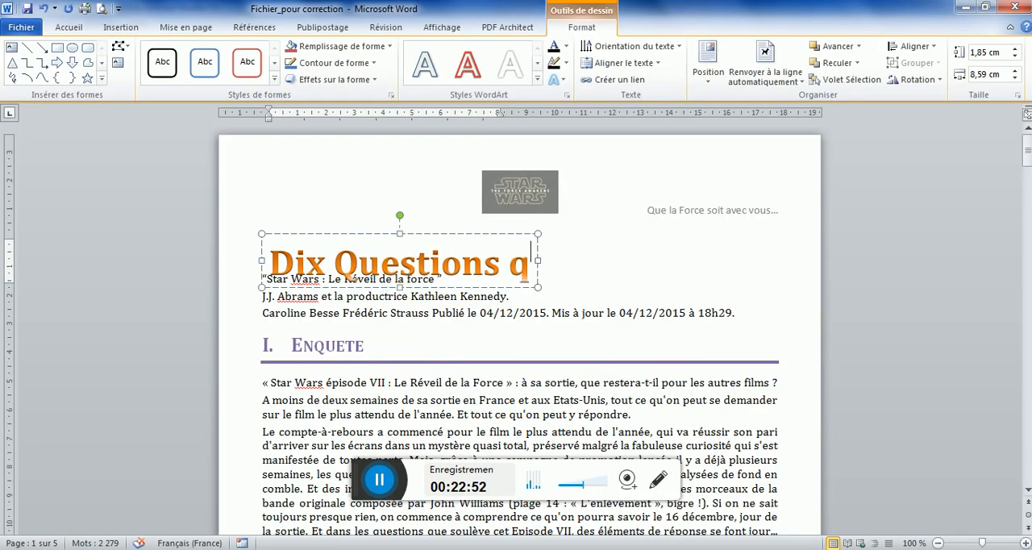
type("ui éclairent l")
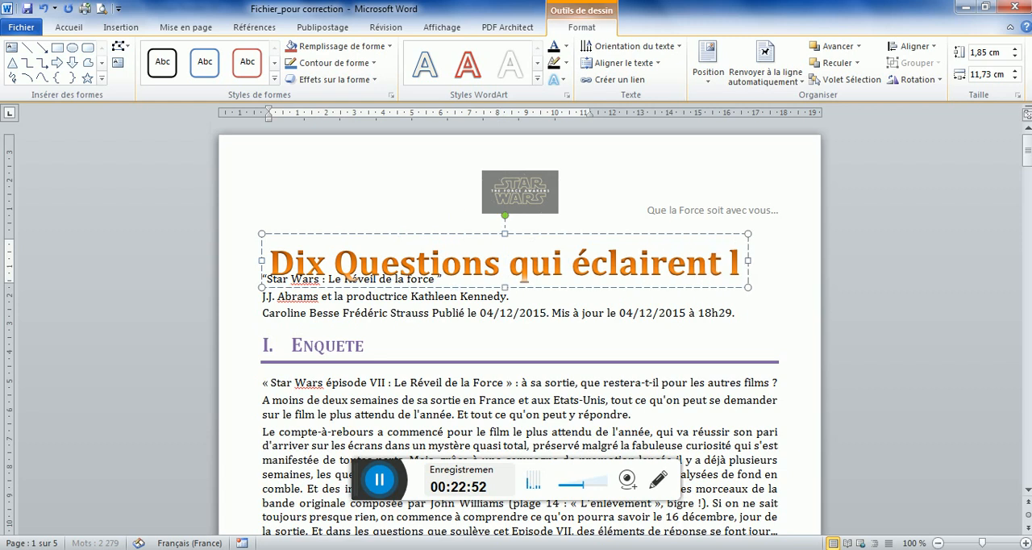
type("e mystère")
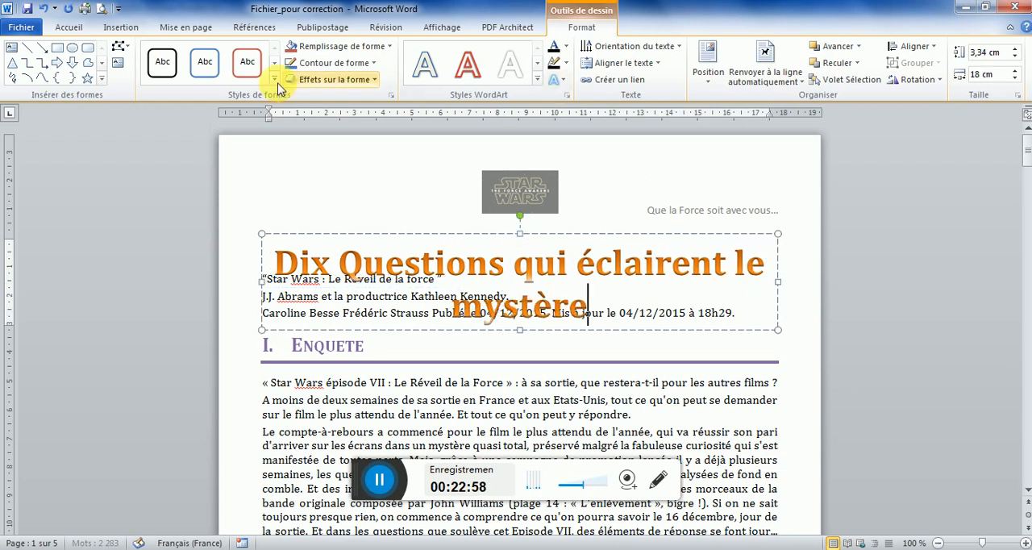
Apply the solid orange fill shape style with a darker outline to the WordArt box and compare it with the model PDF
left_click(274, 78)
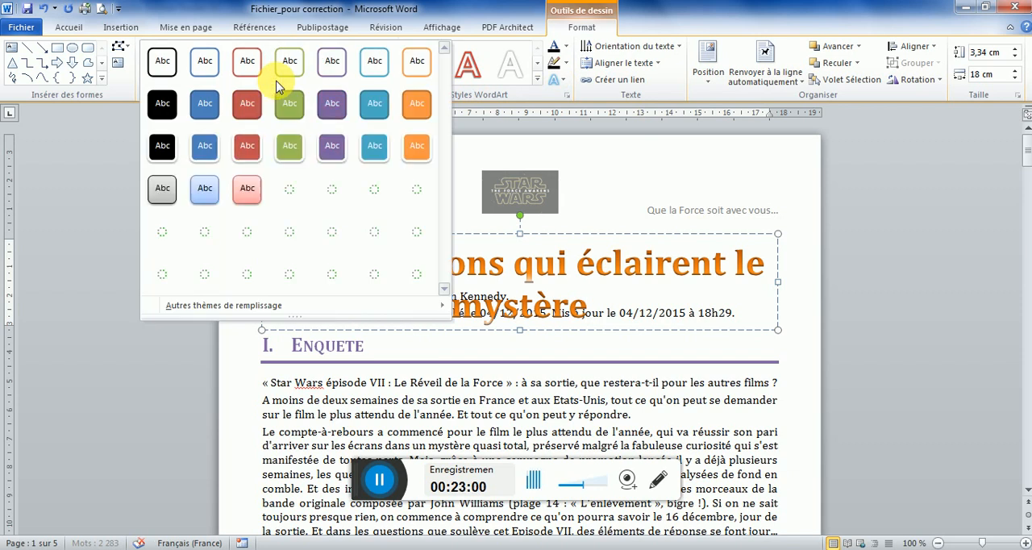
left_click(420, 112)
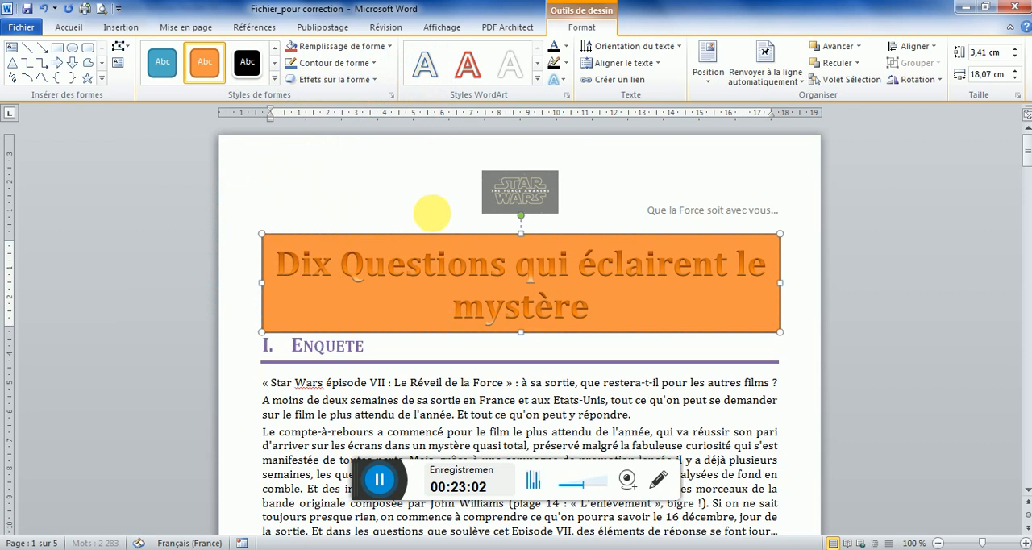
left_click(367, 548)
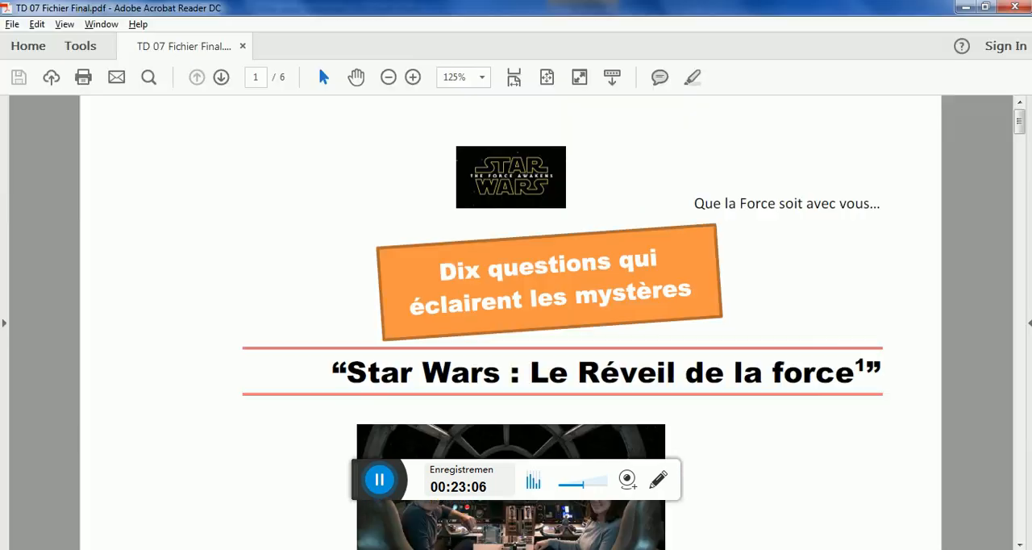
key("alt+Tab")
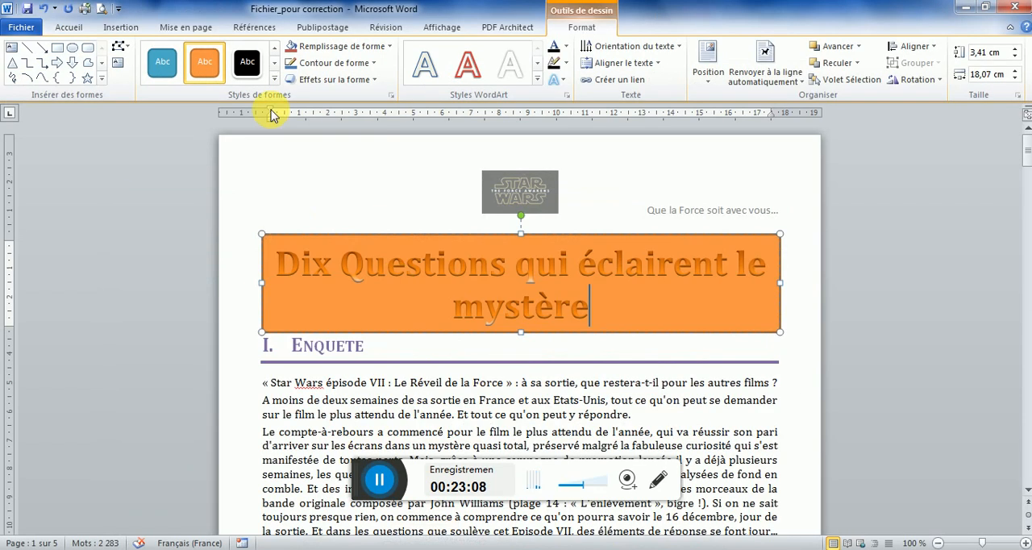
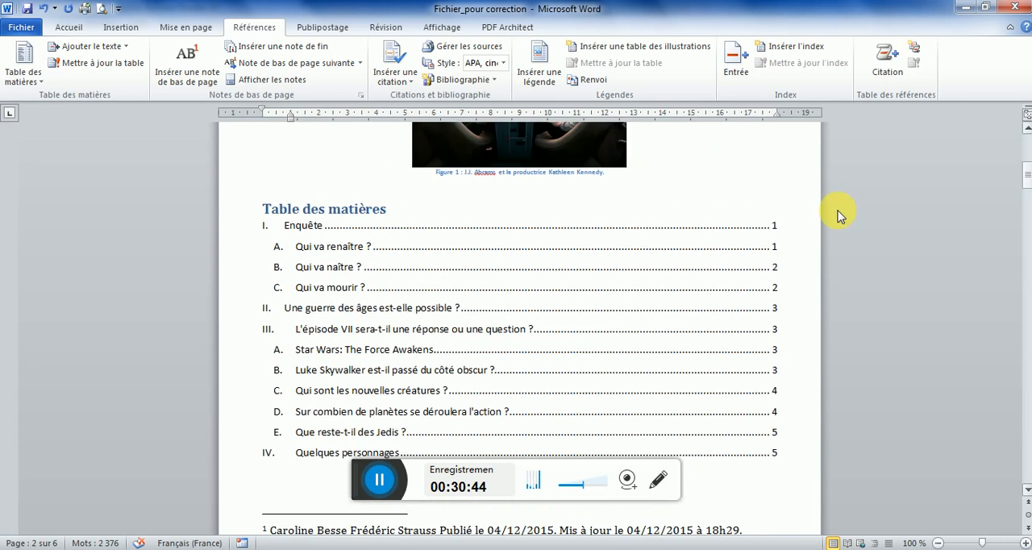
Update only the page numbers of the table of contents
left_click(343, 287)
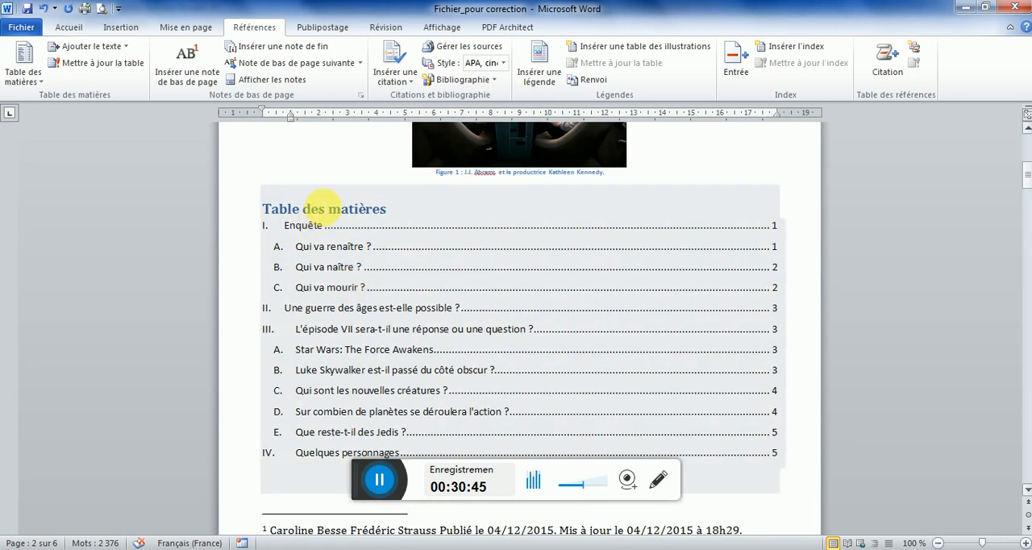
left_click(345, 266)
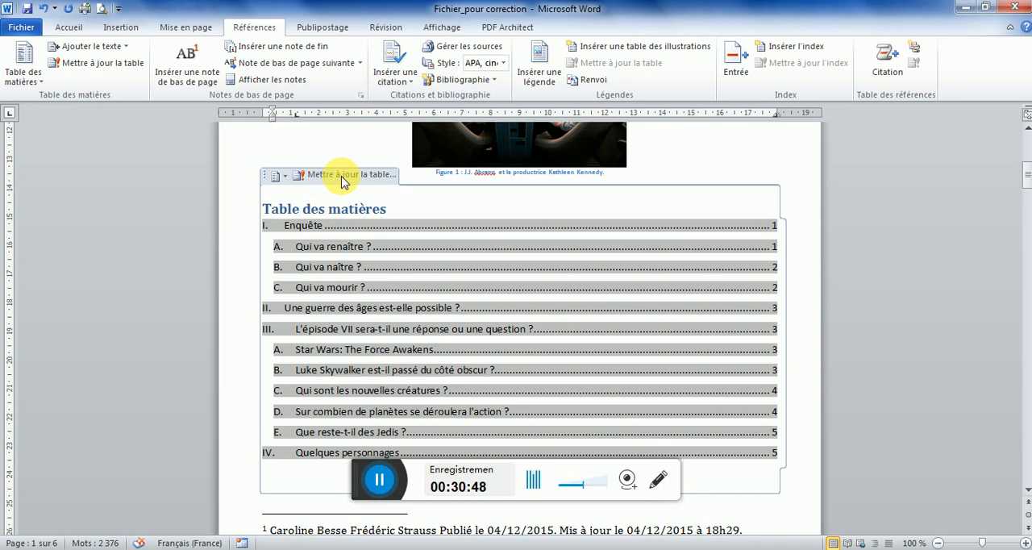
left_click(341, 176)
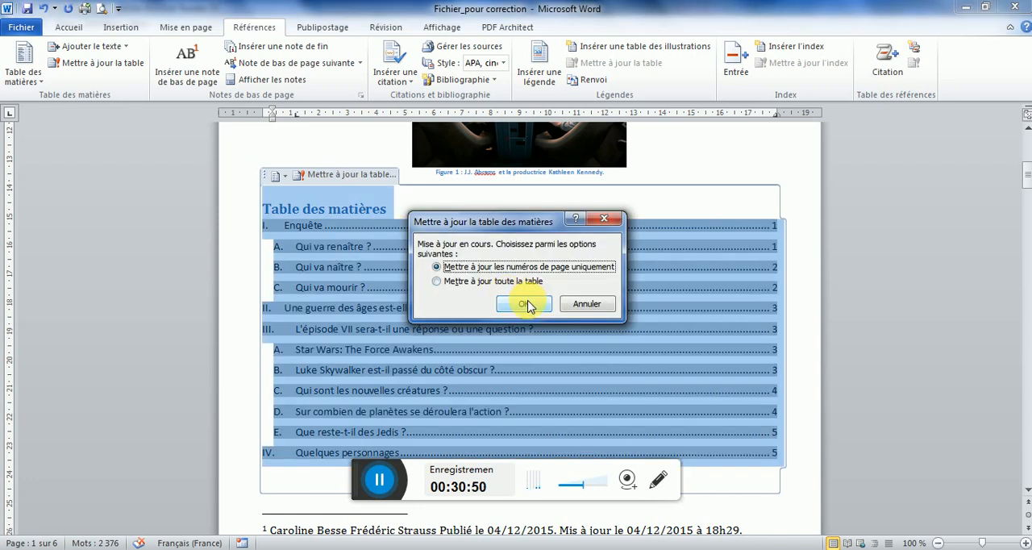
left_click(520, 311)
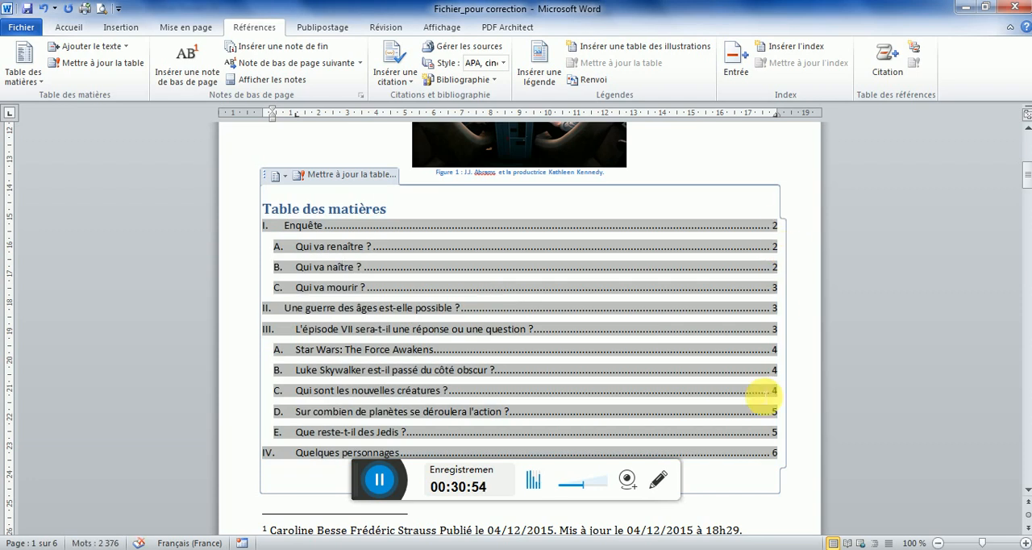
After checking page 2 of the model PDF, apply an in-text drop cap two lines high to the "A" of "A moins de deux semaines"
left_click_drag(1028, 178, 1027, 201)
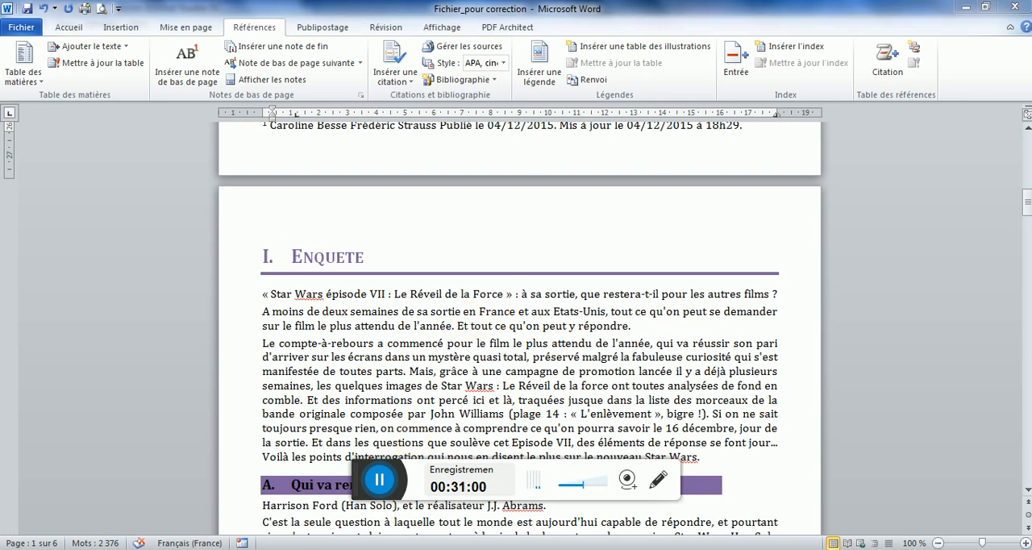
key("alt+Tab")
left_click_drag(1019, 189, 1019, 201)
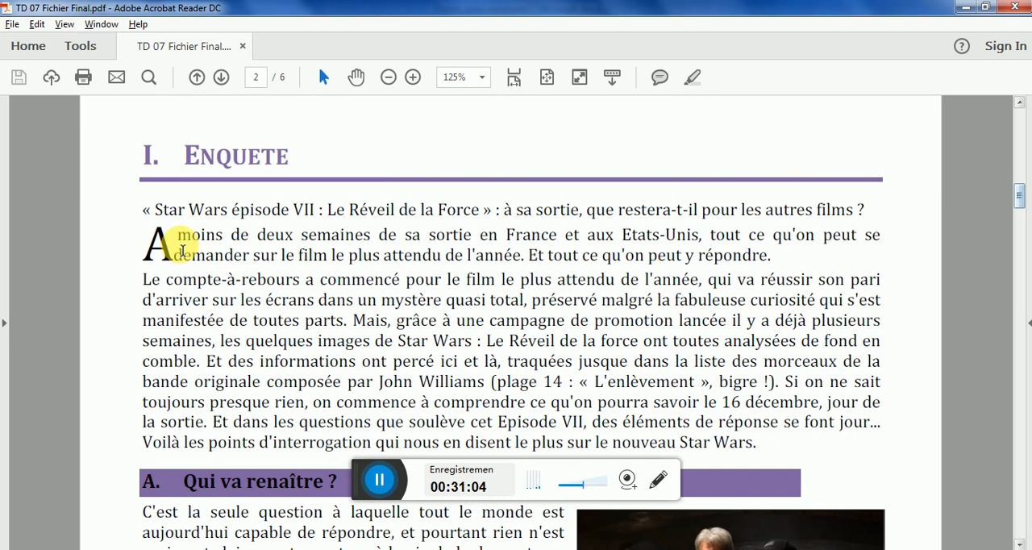
key("alt+Tab")
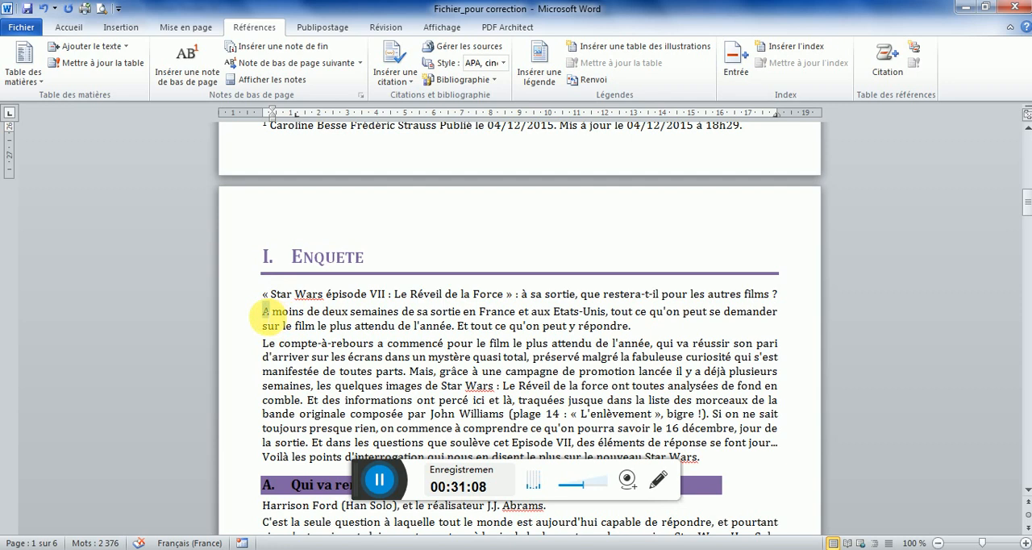
left_click(121, 29)
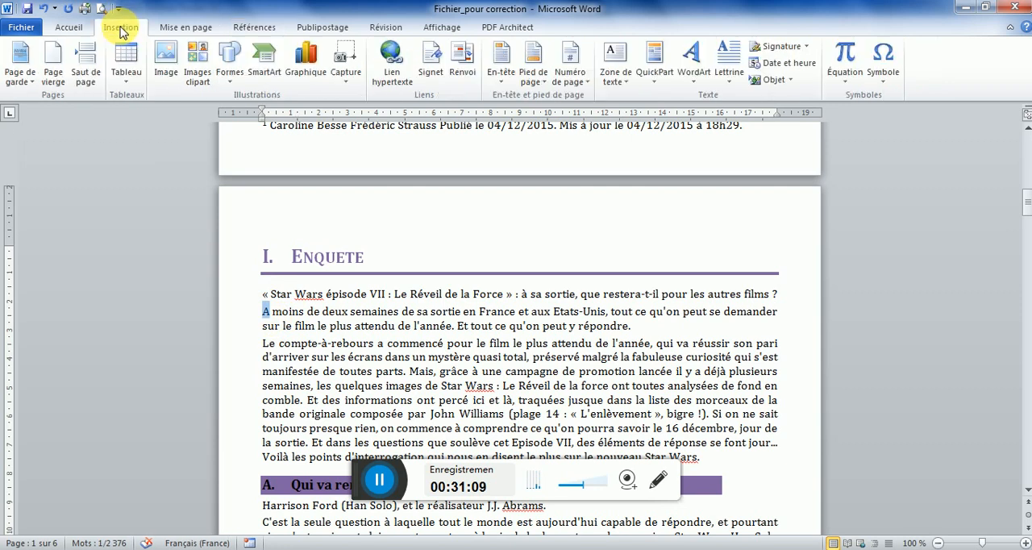
left_click(728, 77)
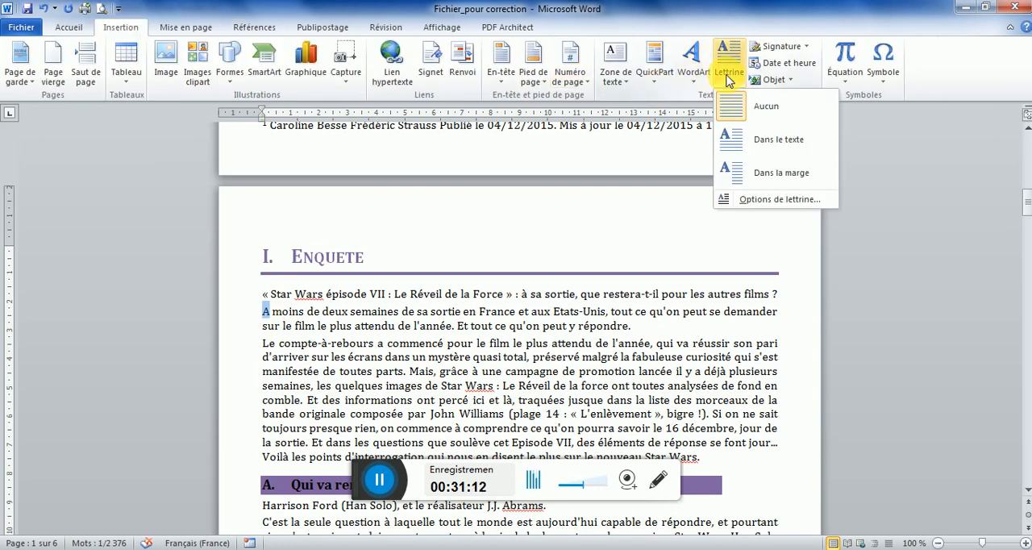
left_click(744, 200)
left_click(520, 229)
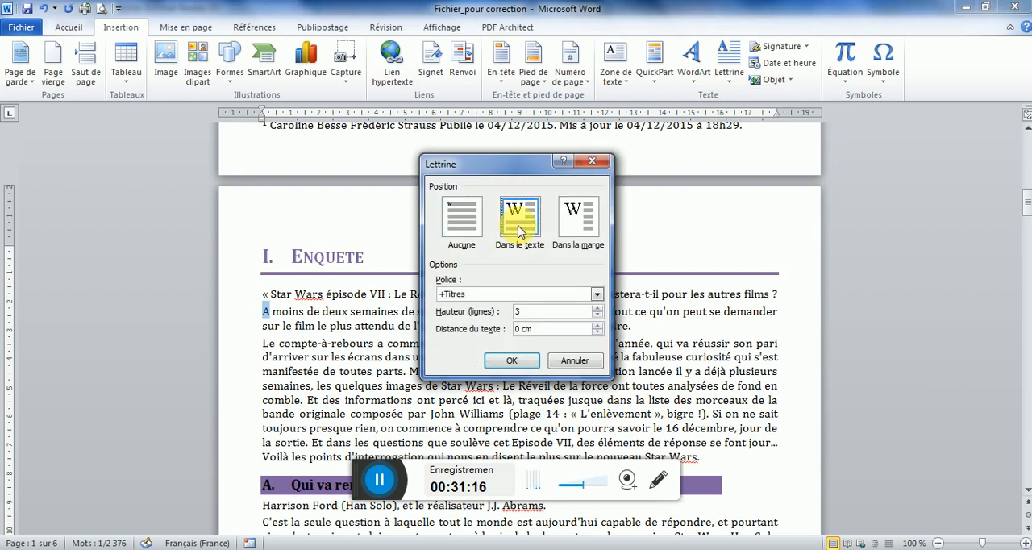
left_click(513, 362)
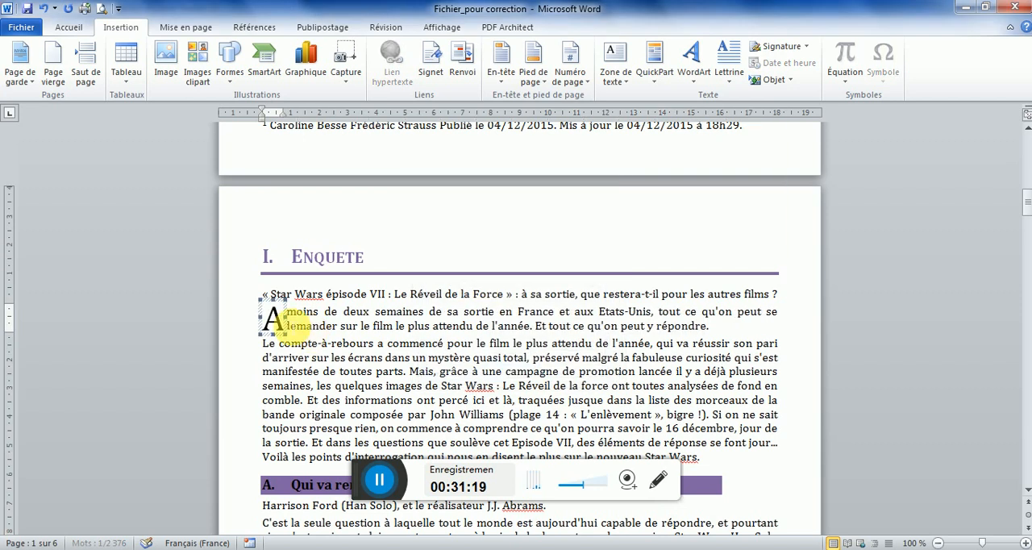
After checking section A "Qui va renaître ?" in the model PDF, insert the "H Ford" picture before "C'est la seule question" in Word
key("alt+Tab")
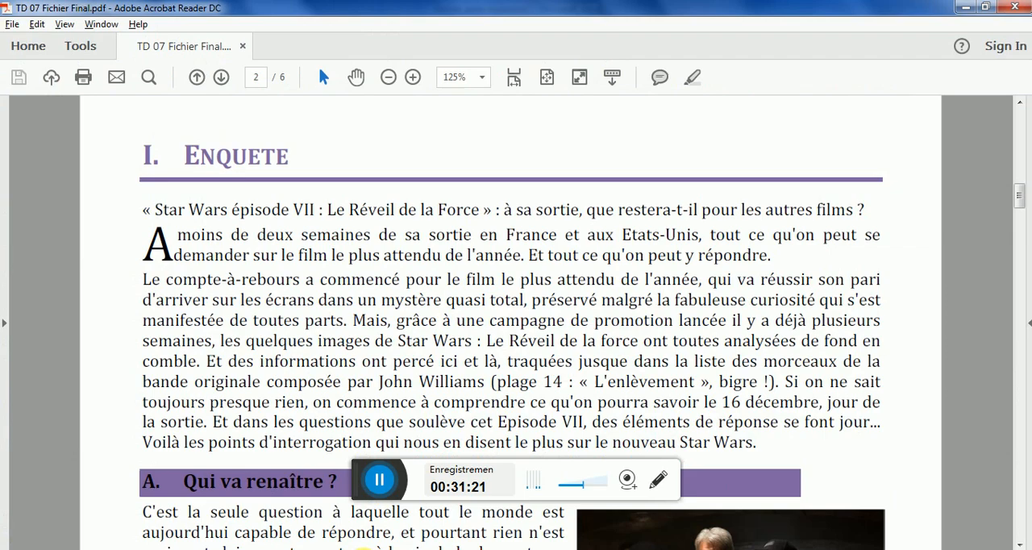
left_click_drag(1013, 185, 1016, 216)
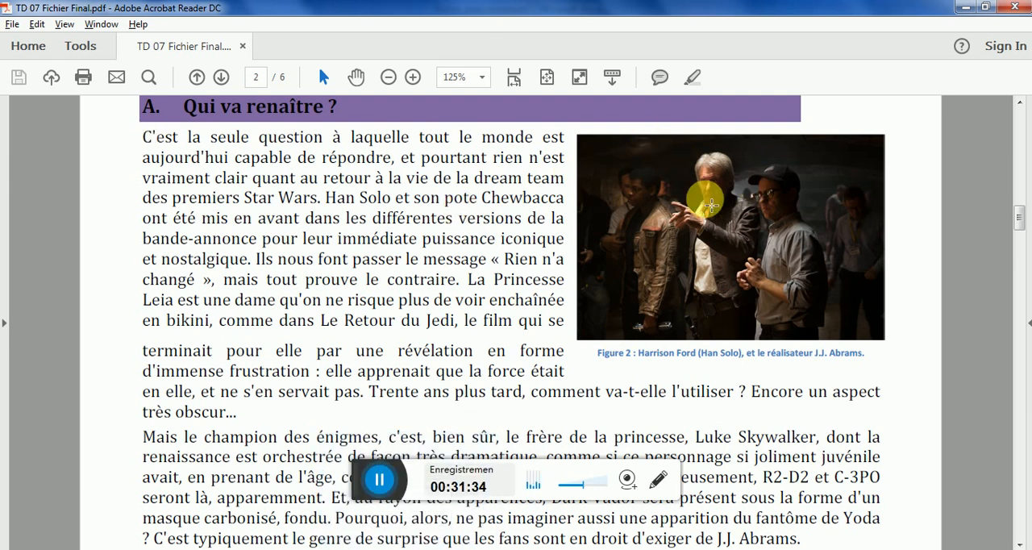
key("alt+Tab")
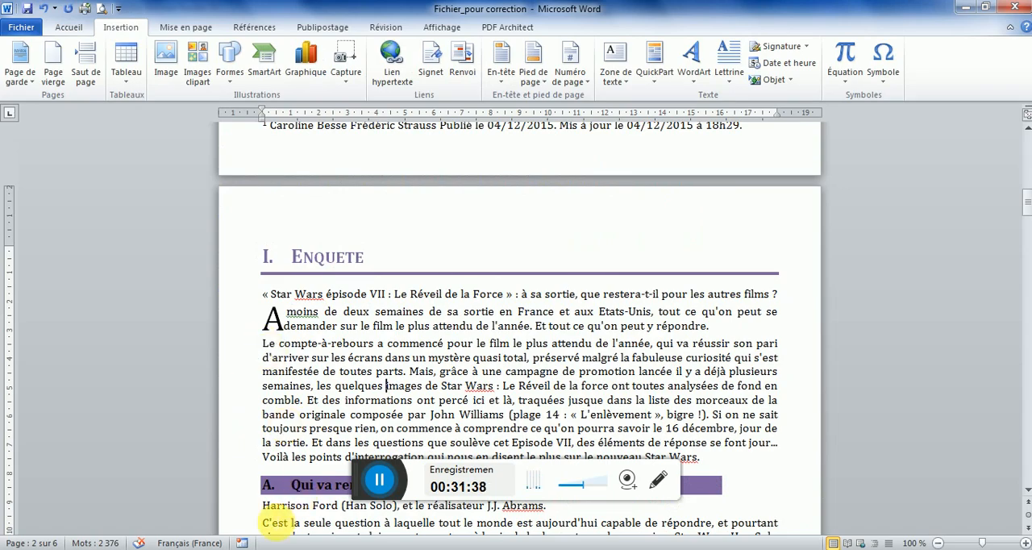
left_click(271, 524)
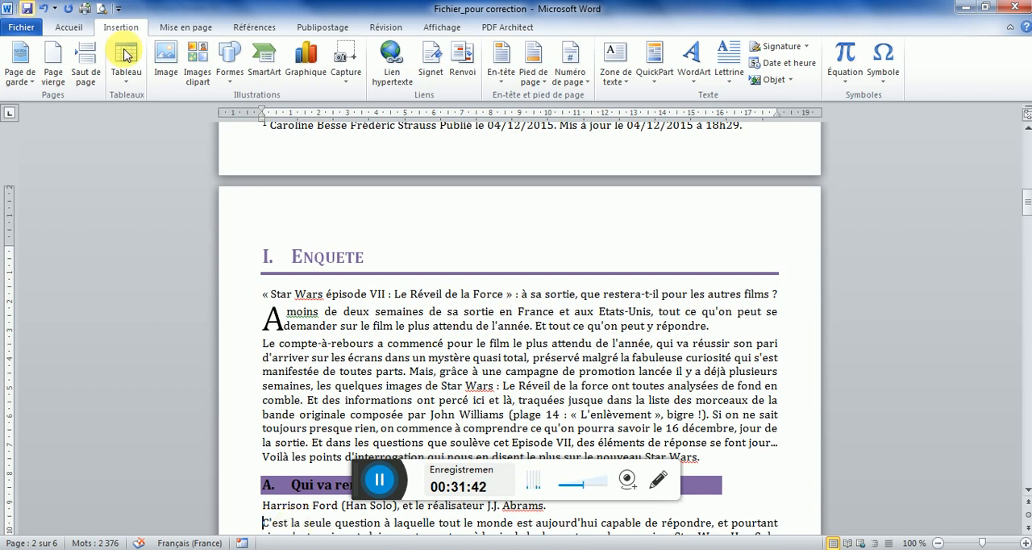
left_click(164, 63)
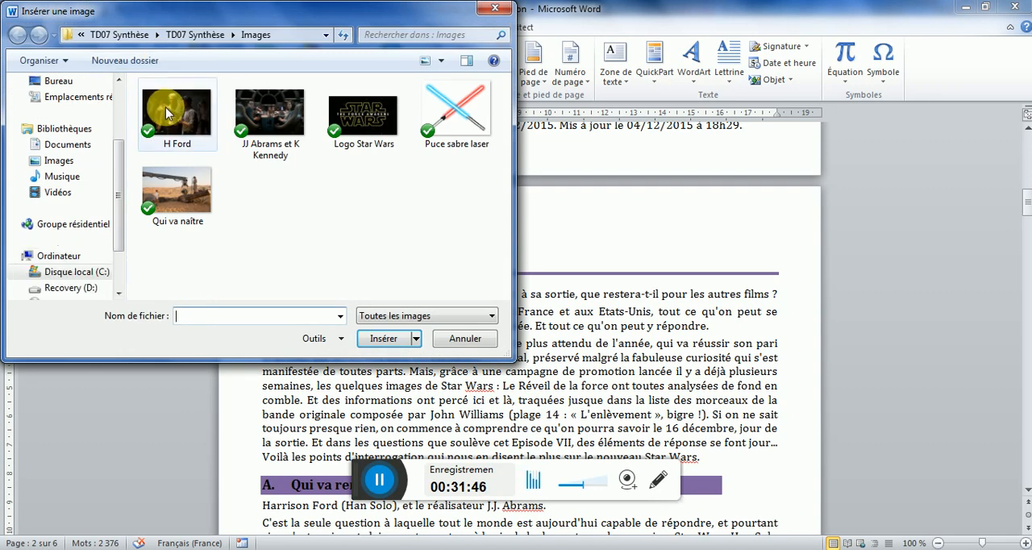
left_click(190, 121)
left_click(379, 339)
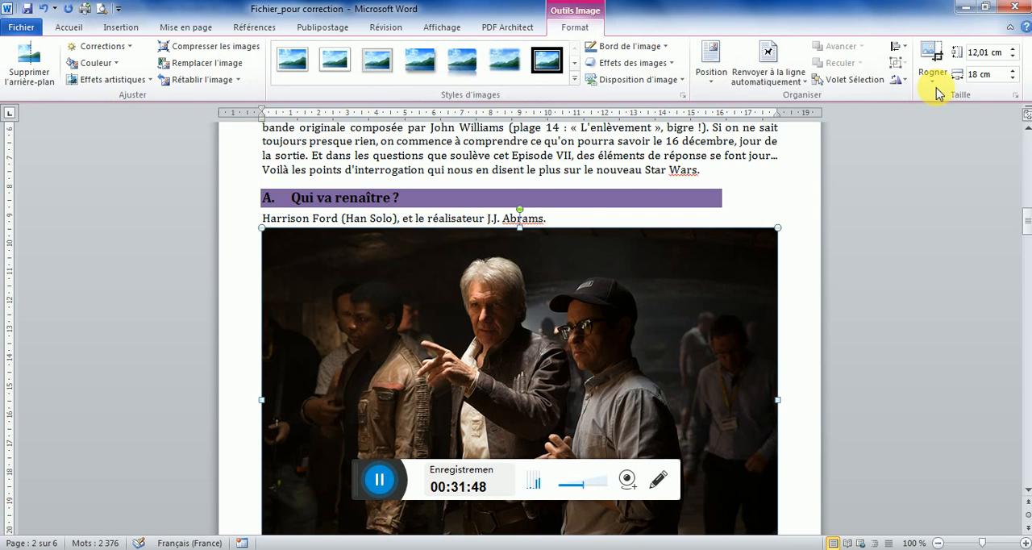
Set the picture's height to 5 cm, give it square text wrapping, and move it to the right edge of the paragraph
left_click(985, 54)
type("5 cm")
key("Return")
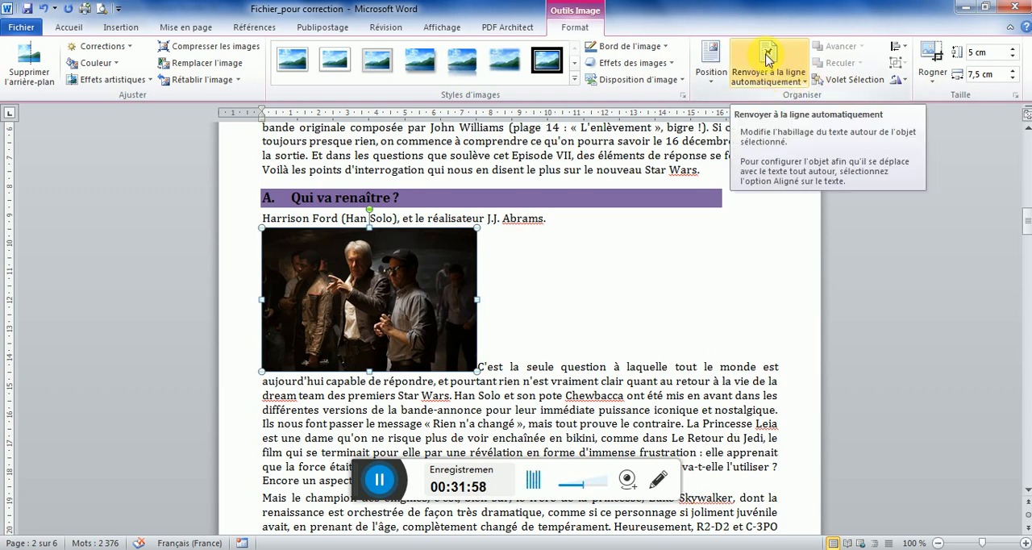
left_click(788, 82)
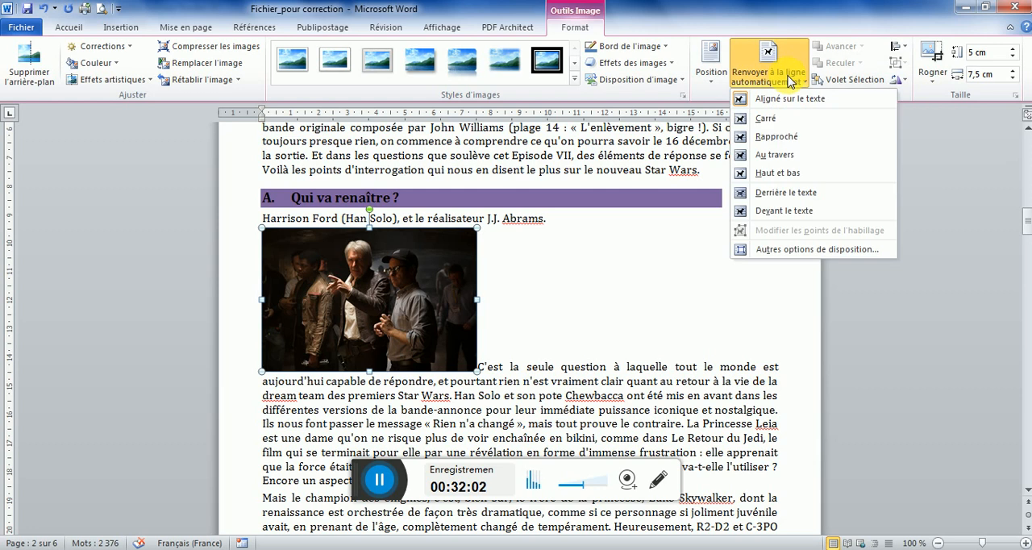
left_click(760, 121)
left_click_drag(403, 298, 704, 297)
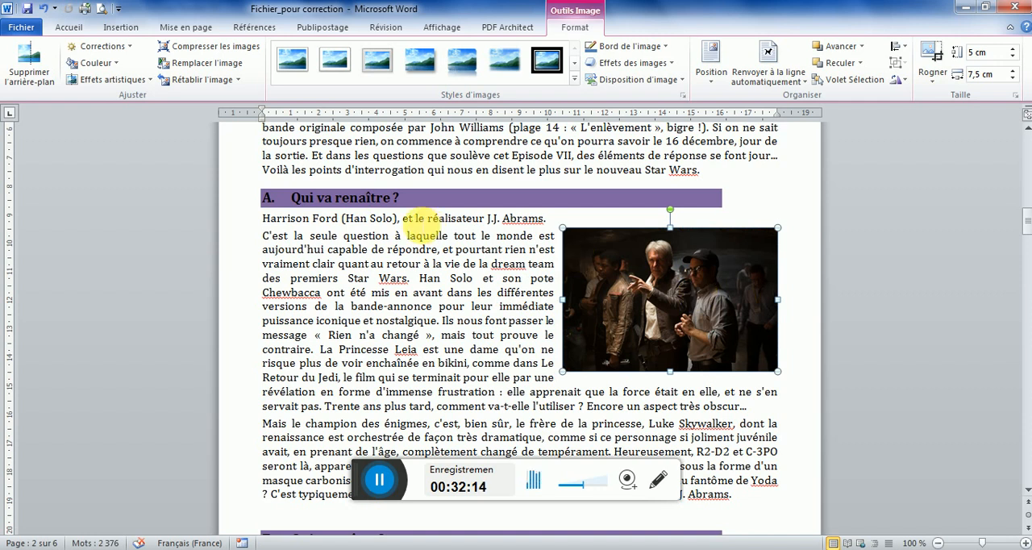
Move the line "Harrison Ford (Han Solo), et le réalisateur J.J. Abrams." from above the paragraph into a Figure caption below the picture
left_click_drag(555, 219, 310, 217)
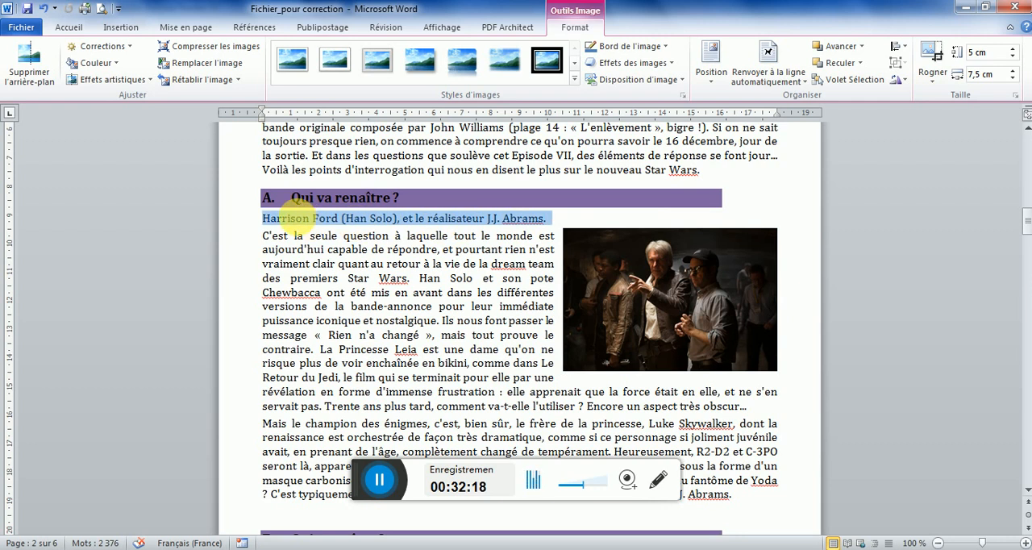
key("Delete")
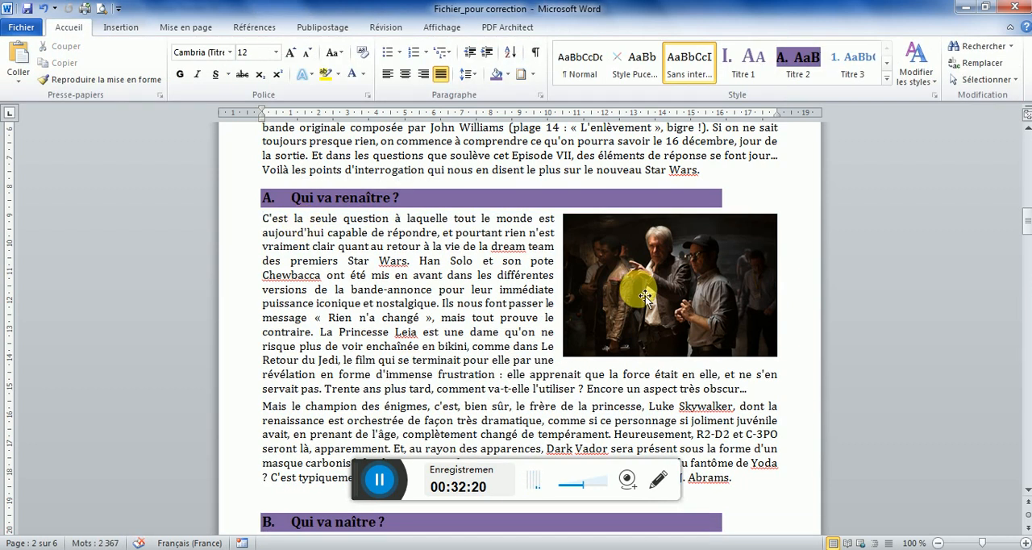
left_click(645, 296)
right_click(641, 295)
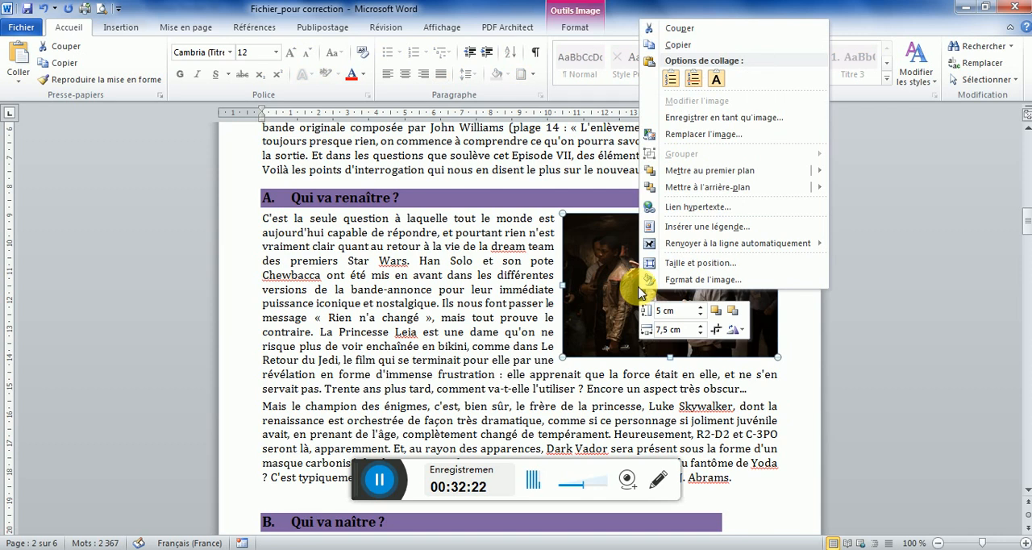
left_click(698, 229)
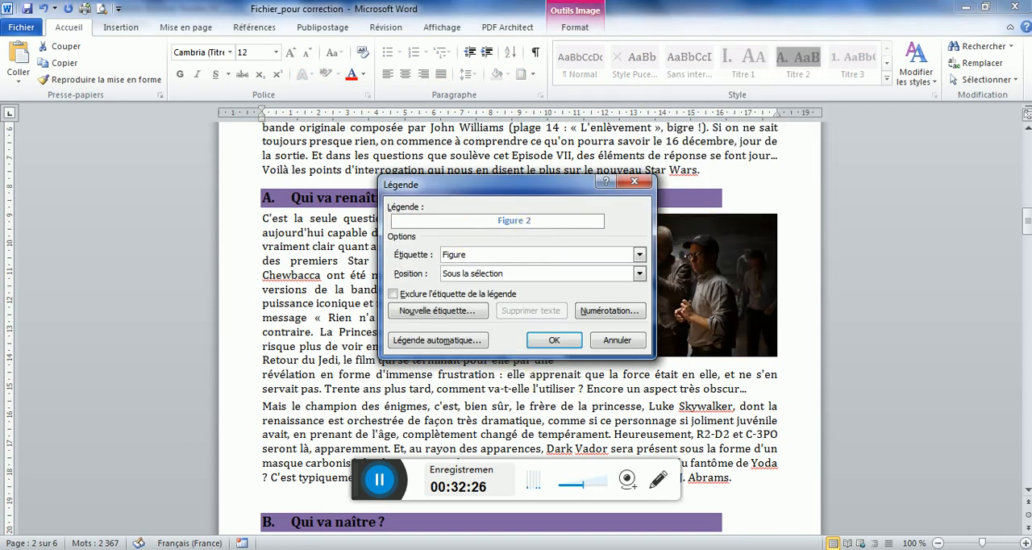
key("ctrl+v")
left_click(554, 340)
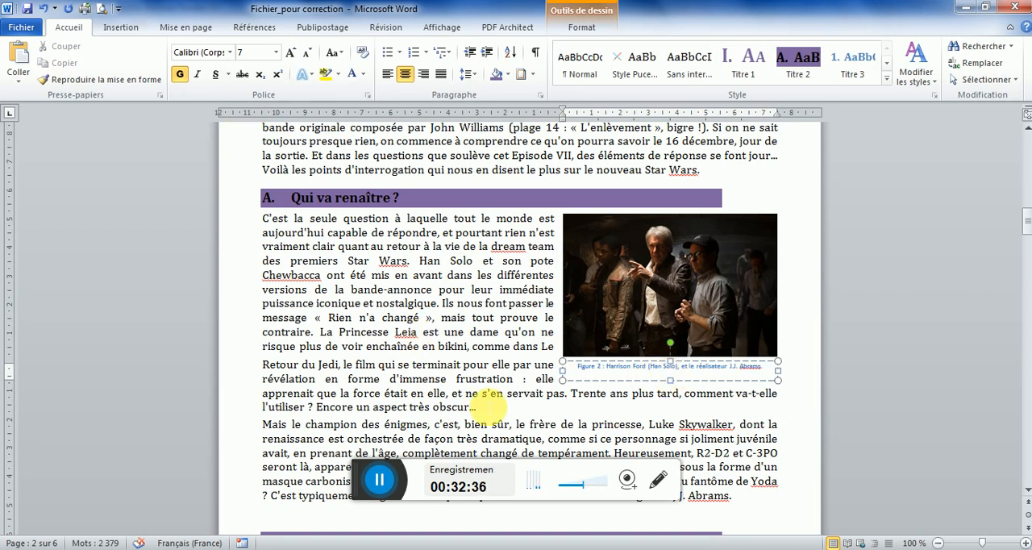
Compare the layout with the model PDF and insert a page break before the heading "B. Qui va naître ?" in the Word document
key("alt+Tab")
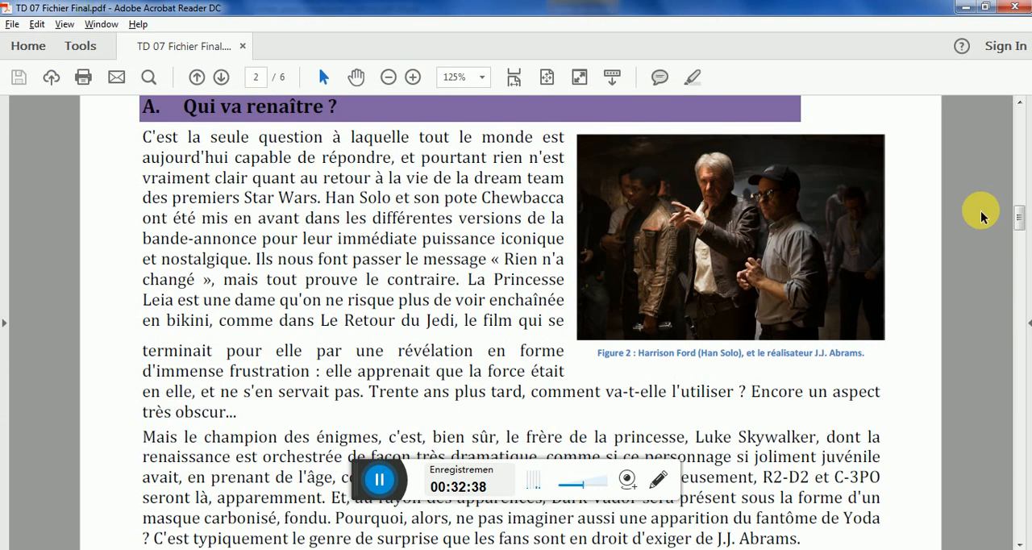
left_click_drag(1020, 223, 1020, 254)
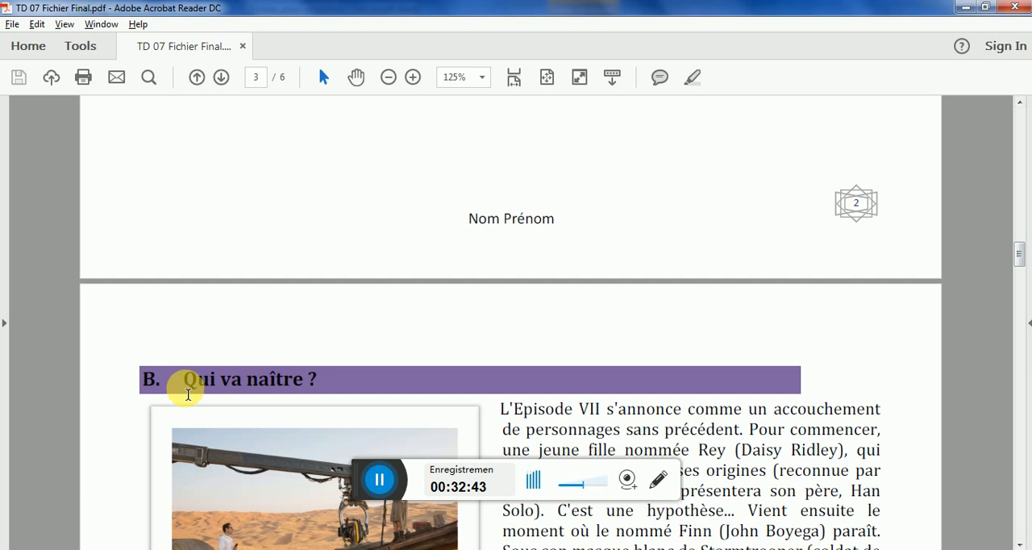
key("alt+Tab")
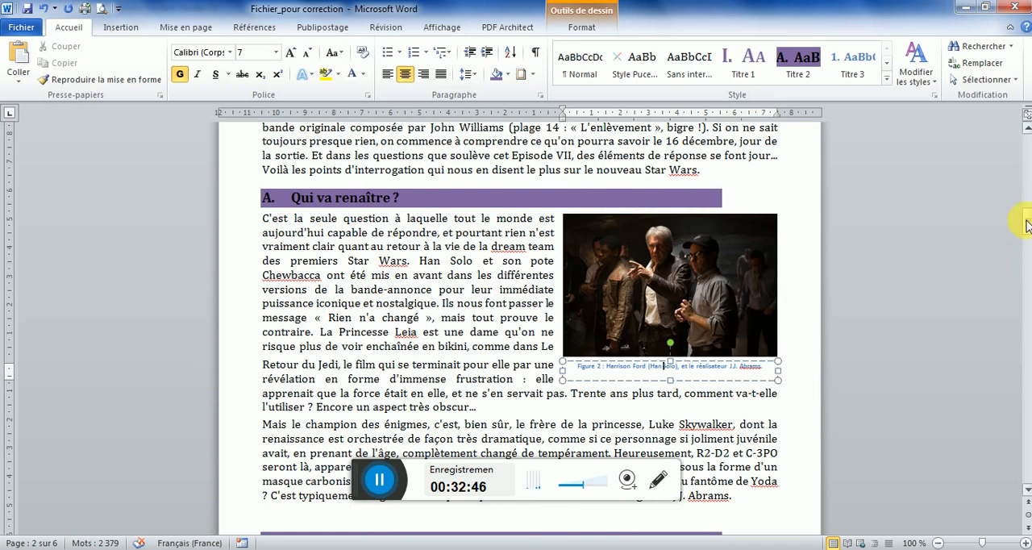
left_click_drag(1027, 225, 1027, 235)
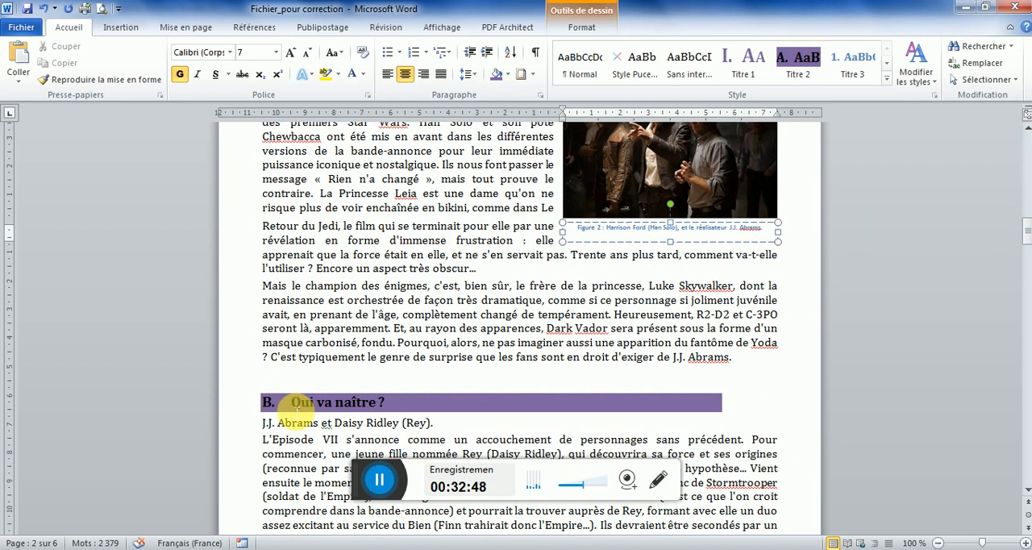
left_click(297, 409)
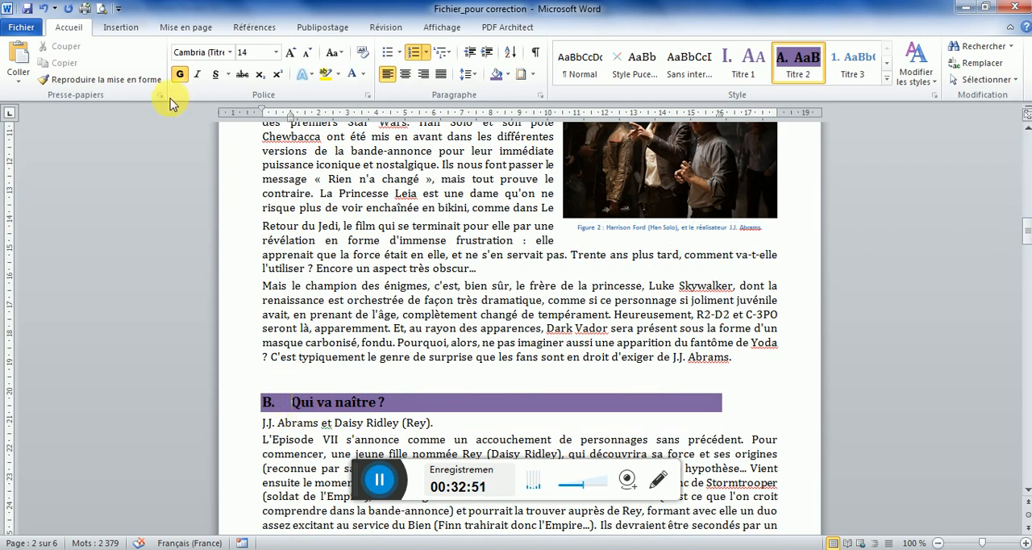
left_click(126, 31)
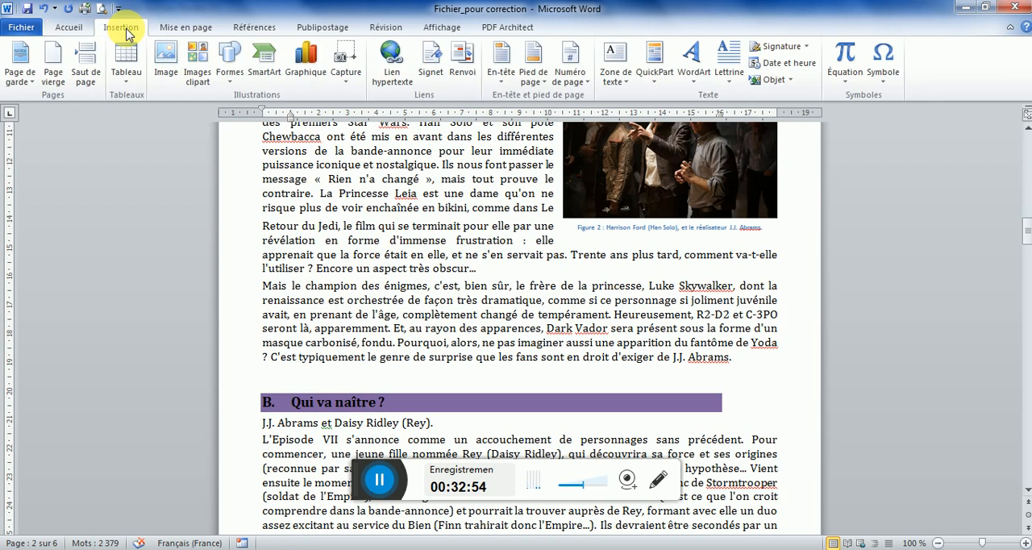
left_click(86, 74)
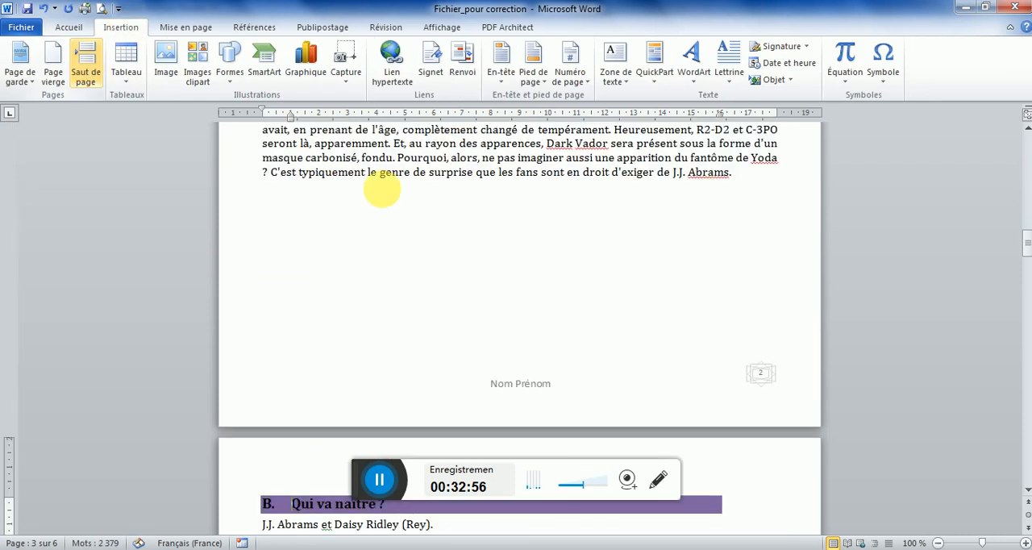
After checking section B "Qui va naître ?" in the model PDF, insert the desert filming picture before "L'Episode VII s'annonce" in Word
left_click_drag(1027, 246, 1028, 262)
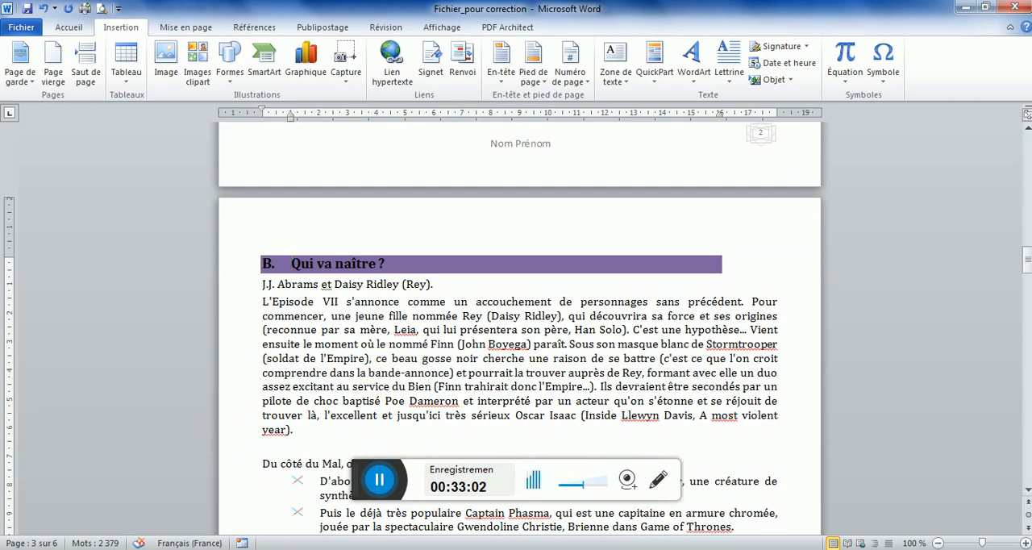
left_click(357, 549)
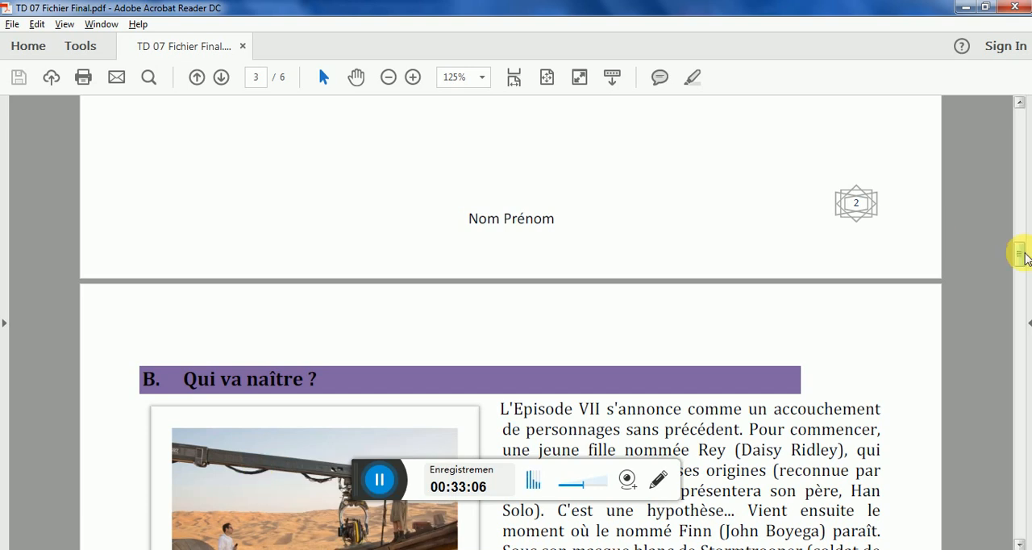
left_click_drag(1020, 258, 1016, 269)
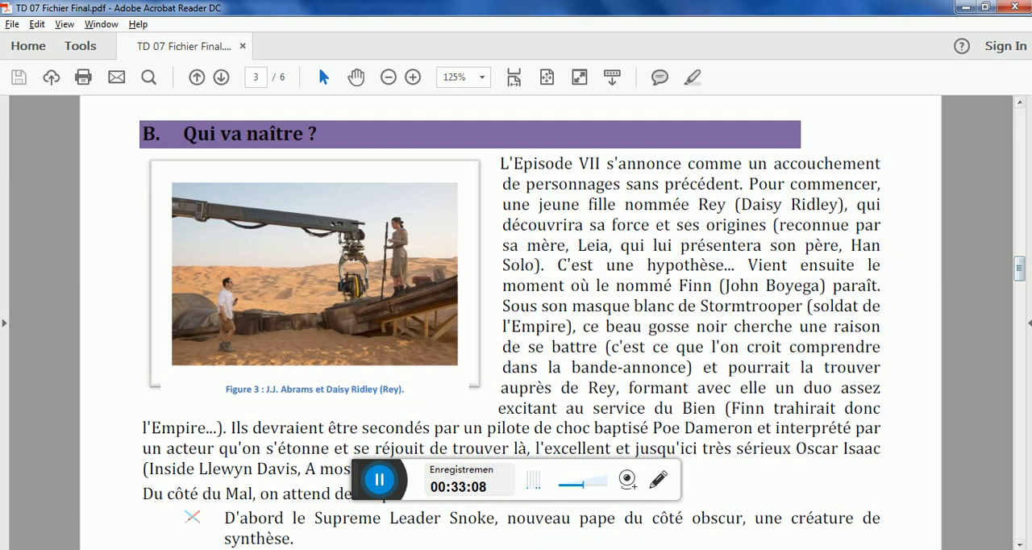
left_click(307, 549)
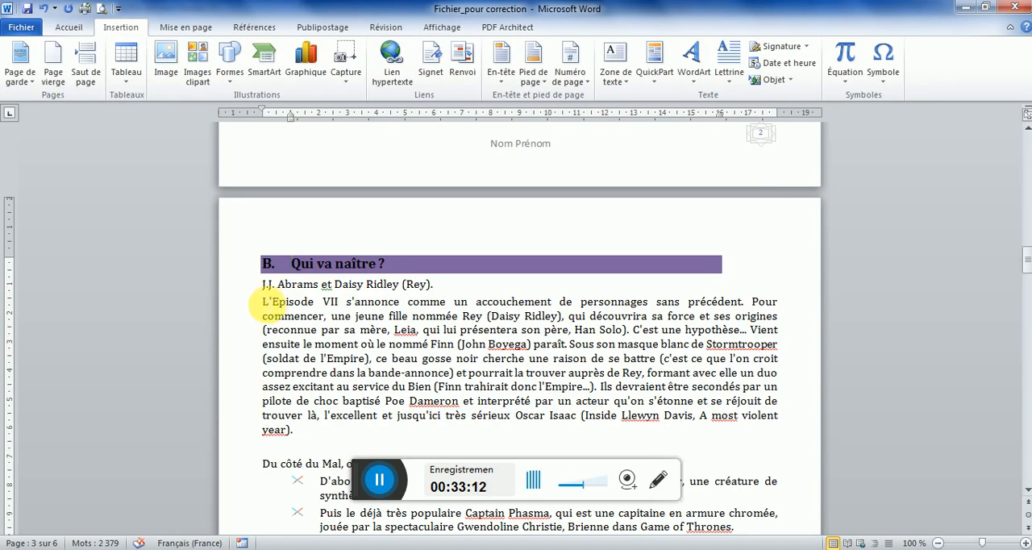
left_click(266, 302)
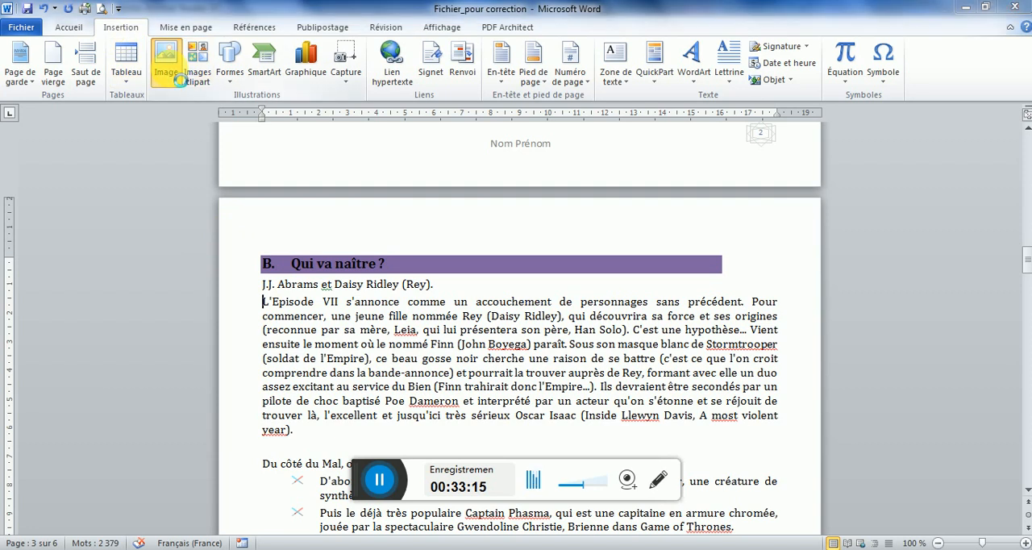
left_click(177, 192)
left_click(381, 339)
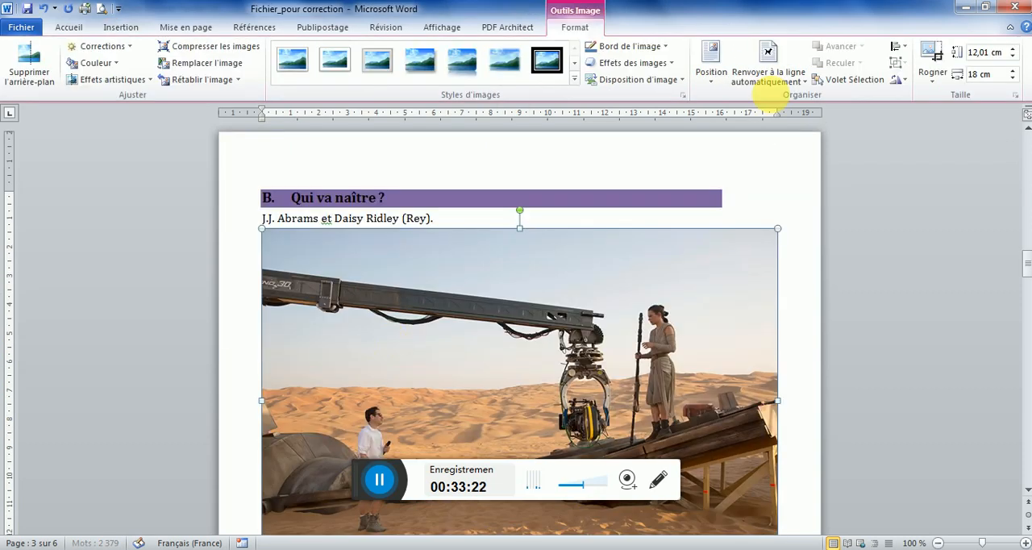
Set the desert picture's height to 5 cm and give it square text wrapping
left_click(983, 51)
type("5")
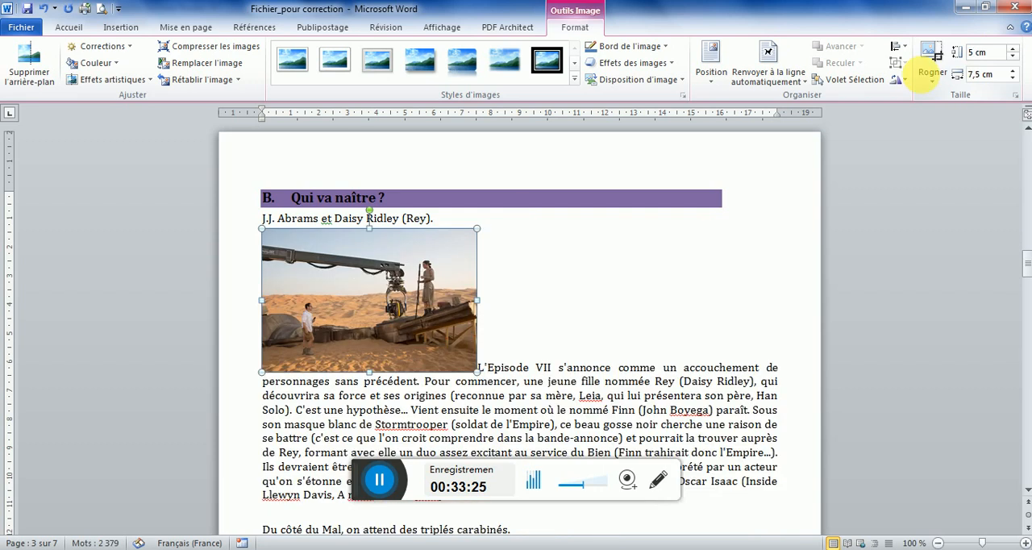
left_click(762, 81)
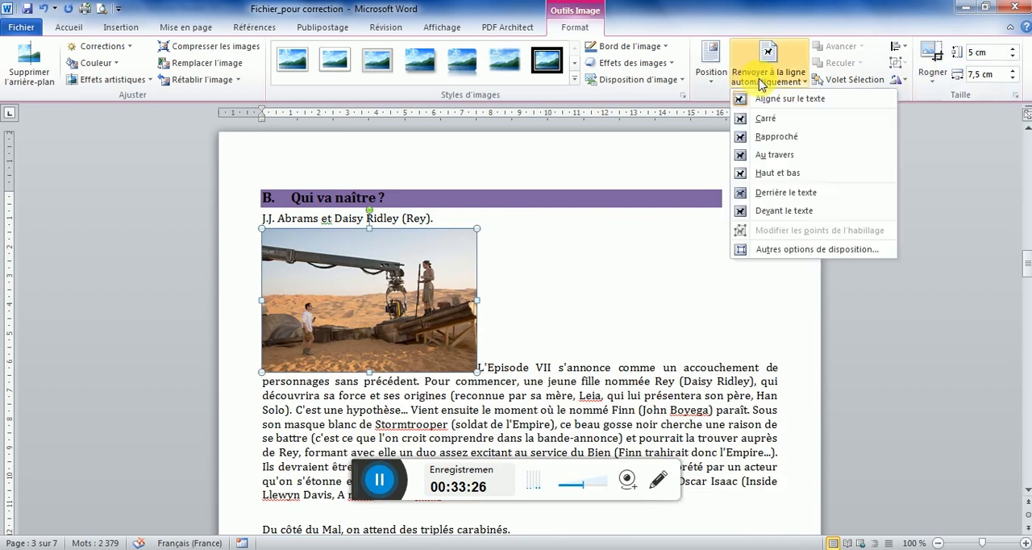
left_click(760, 120)
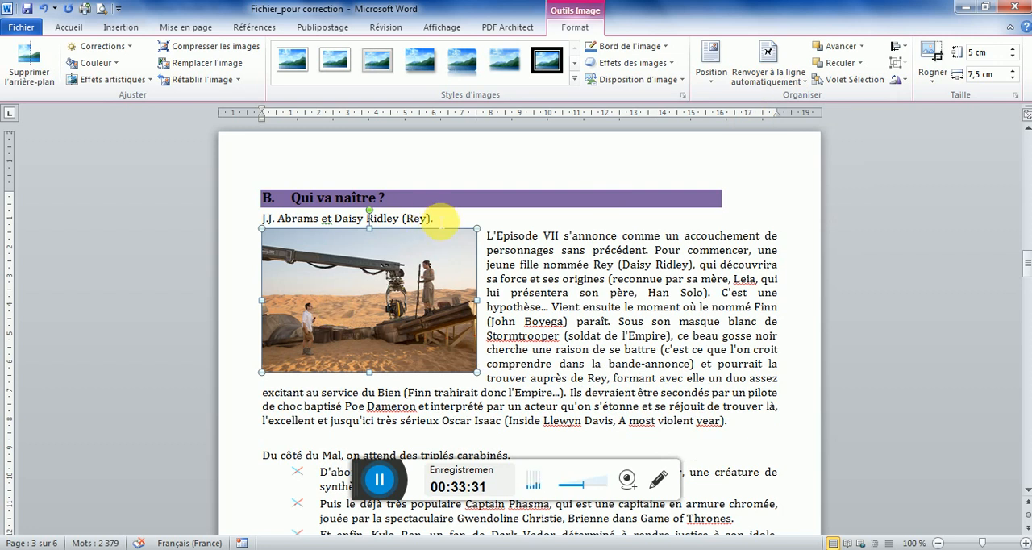
Move the line "J.J. Abrams et Daisy Ridley (Rey)." from above the paragraph into a Figure caption below the desert picture
left_click_drag(436, 221, 264, 218)
key("ctrl+c")
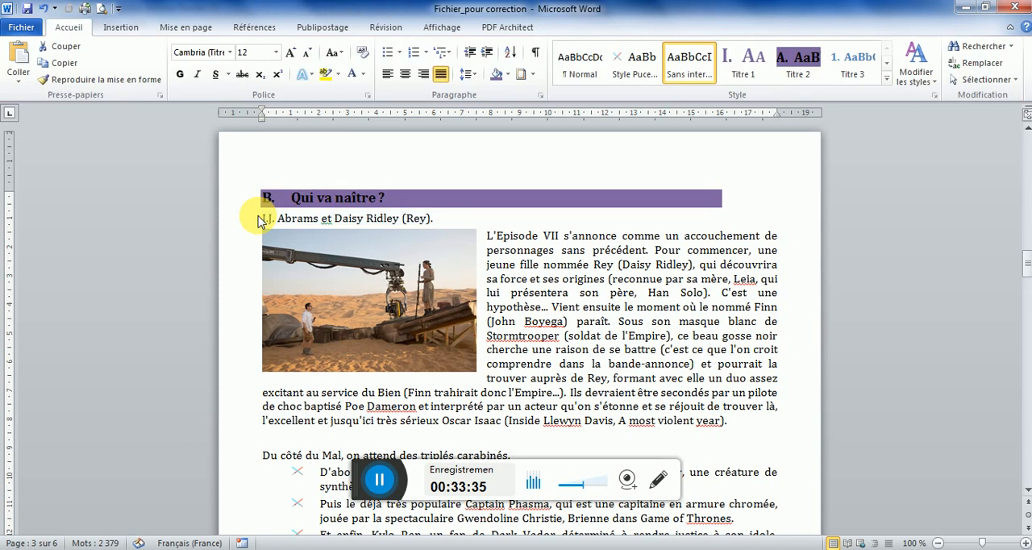
key("Delete")
left_click(376, 308)
right_click(382, 316)
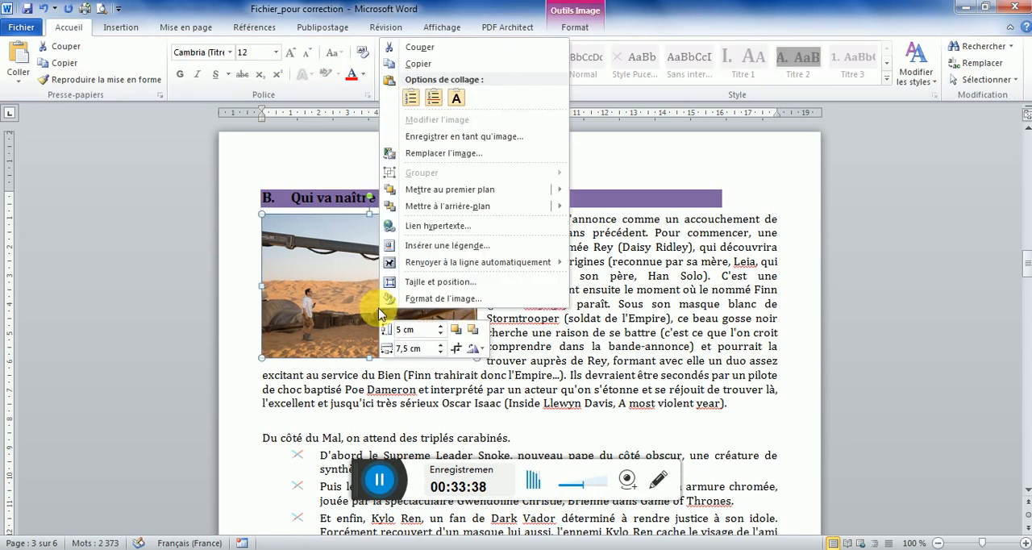
left_click(446, 245)
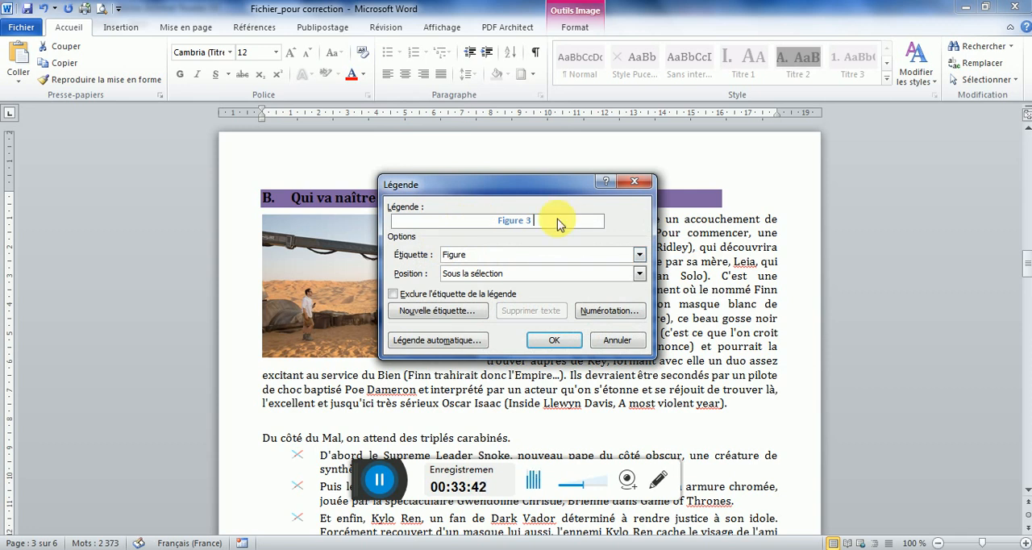
type(":")
key("ctrl+v")
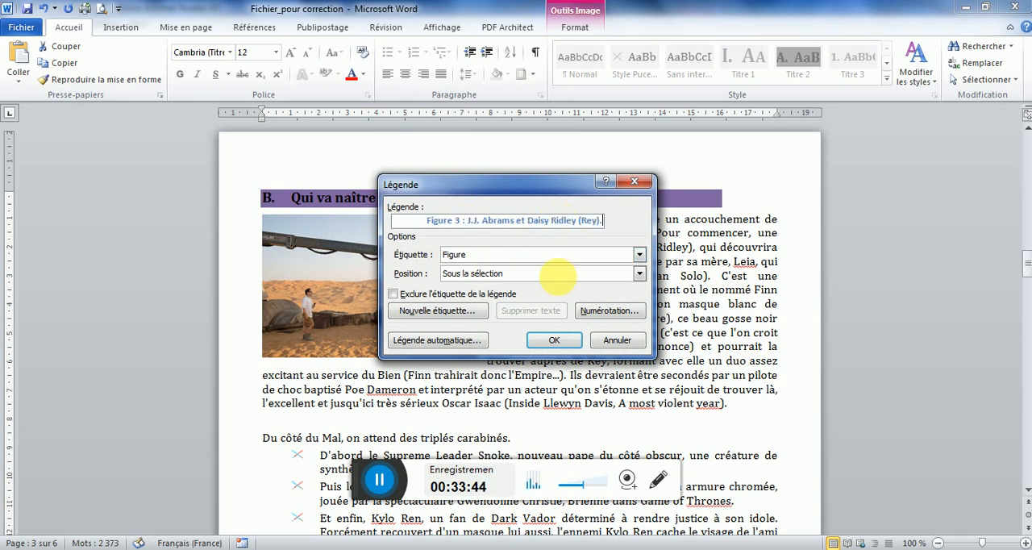
left_click(554, 341)
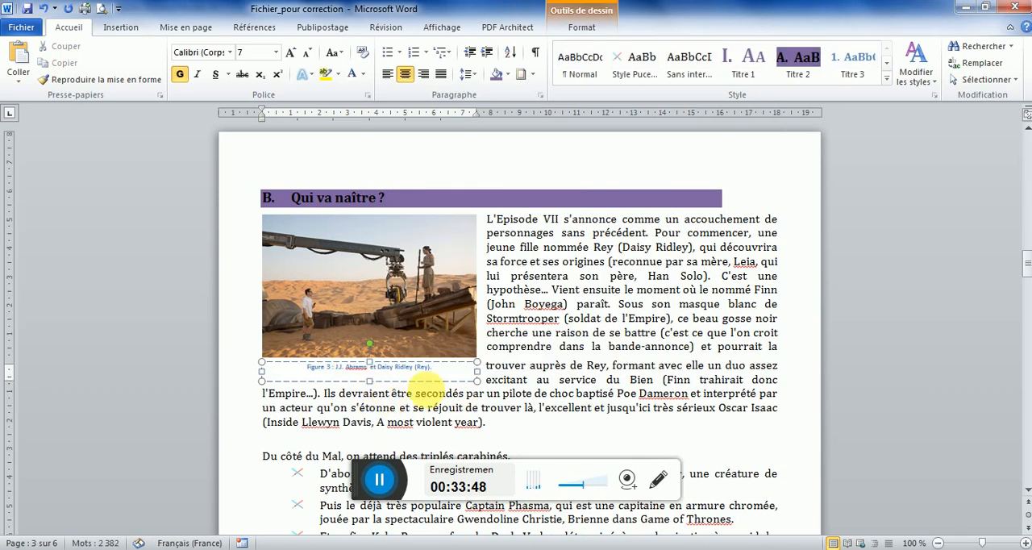
key("BackSpace")
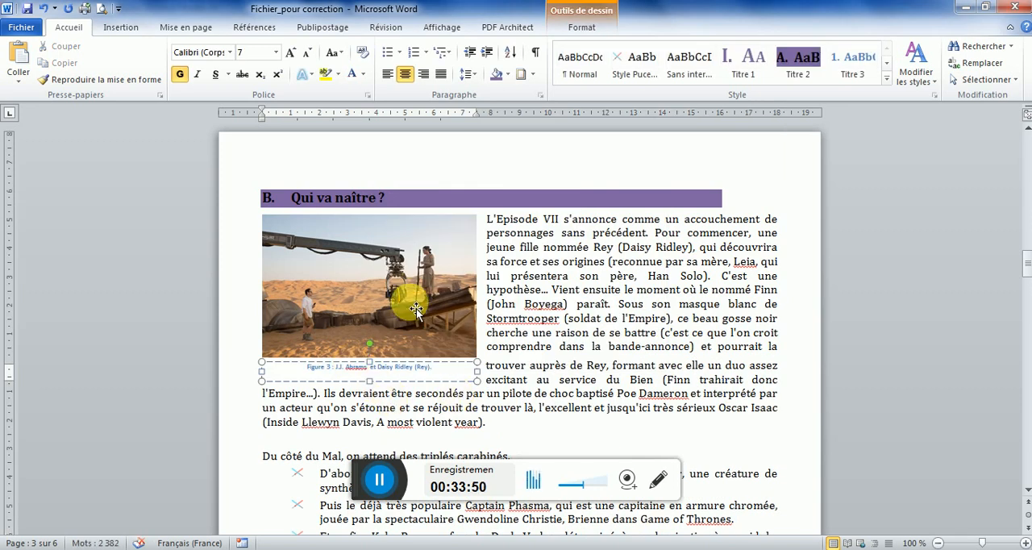
Compare the picture with the model PDF and apply the "Mat biseauté, blanc" picture style to it in Word
left_click(416, 310)
key("alt+Tab")
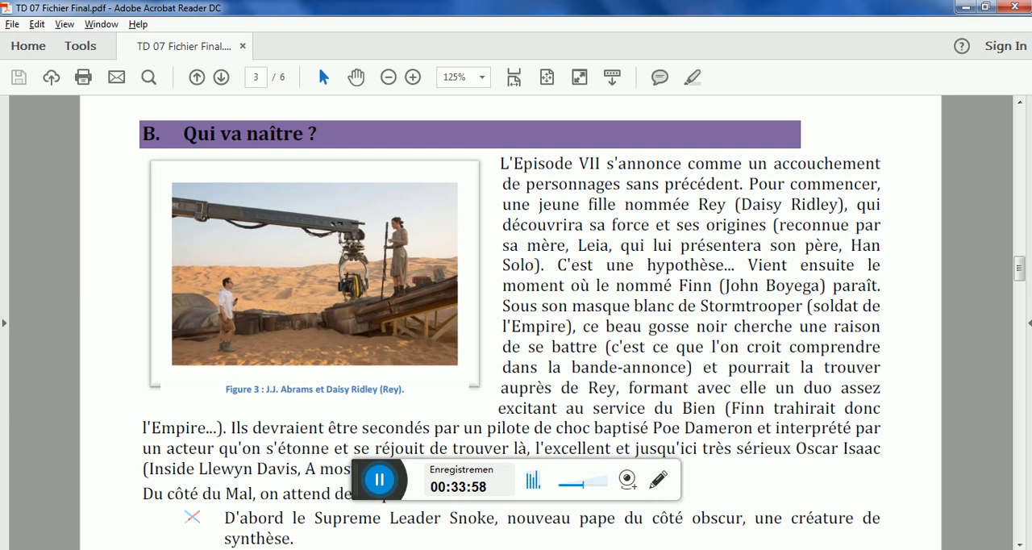
key("alt+Tab")
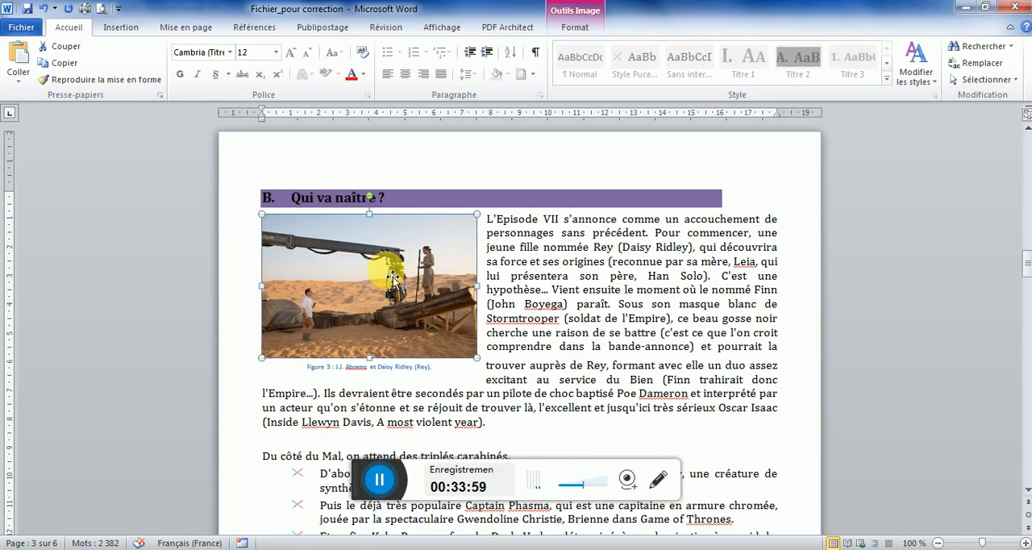
left_click(577, 29)
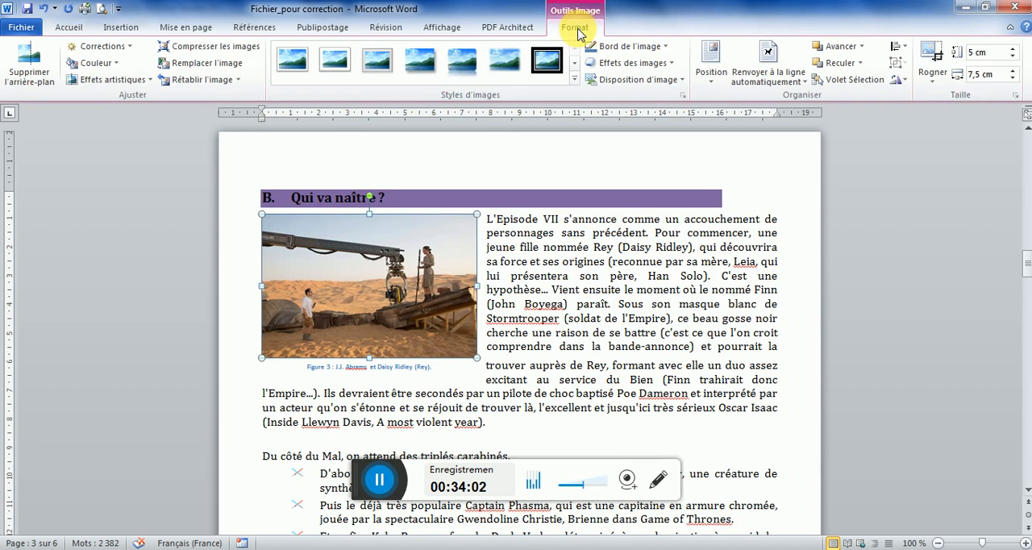
left_click(339, 62)
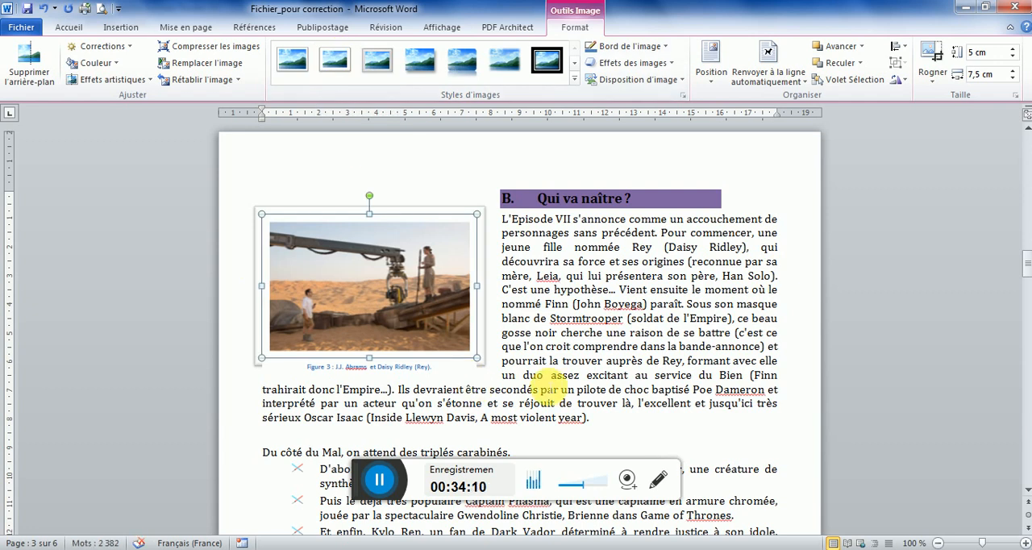
left_click(547, 377)
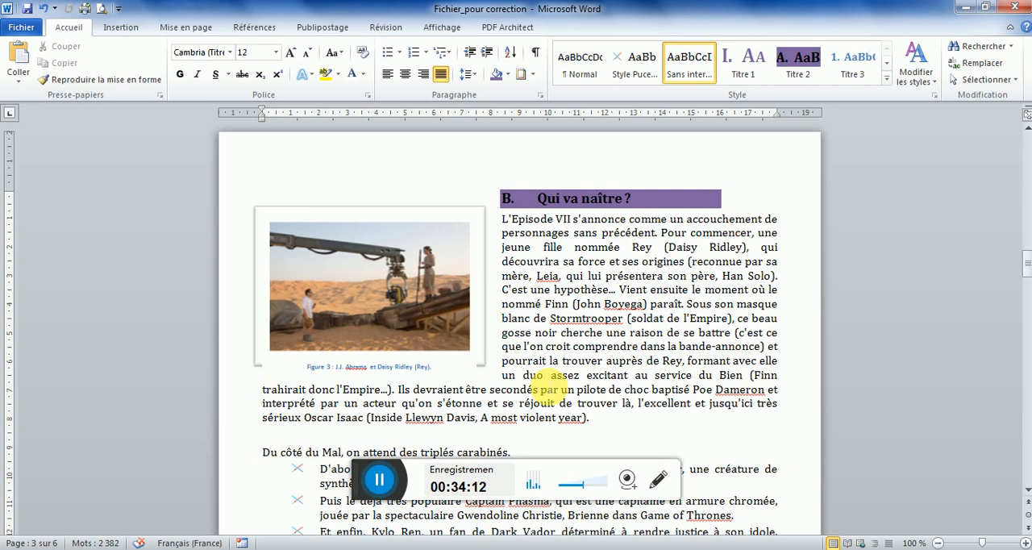
Lower the framed picture beneath the heading "B. Qui va naître ?" and shift its caption down onto the frame's lower border
left_click(435, 225)
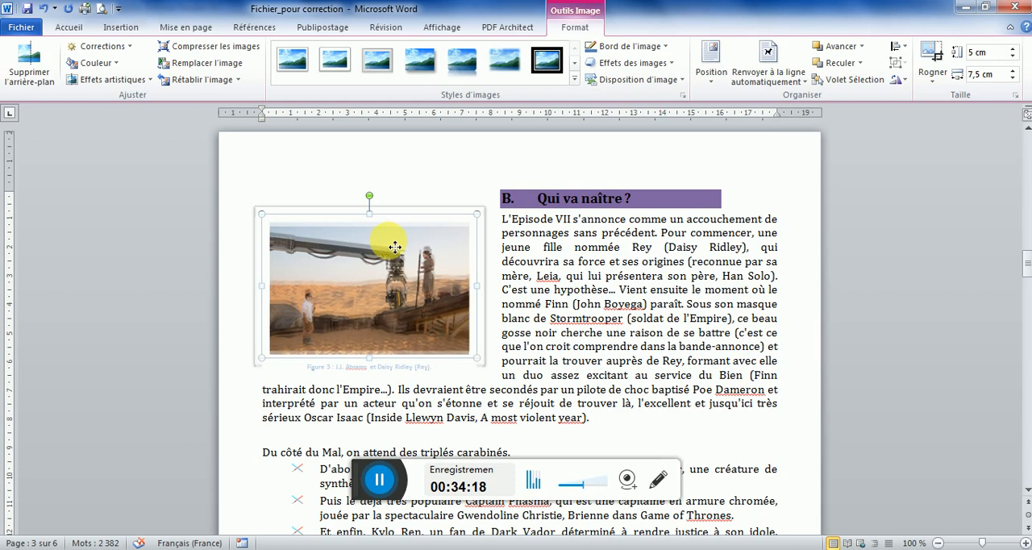
key("Down")
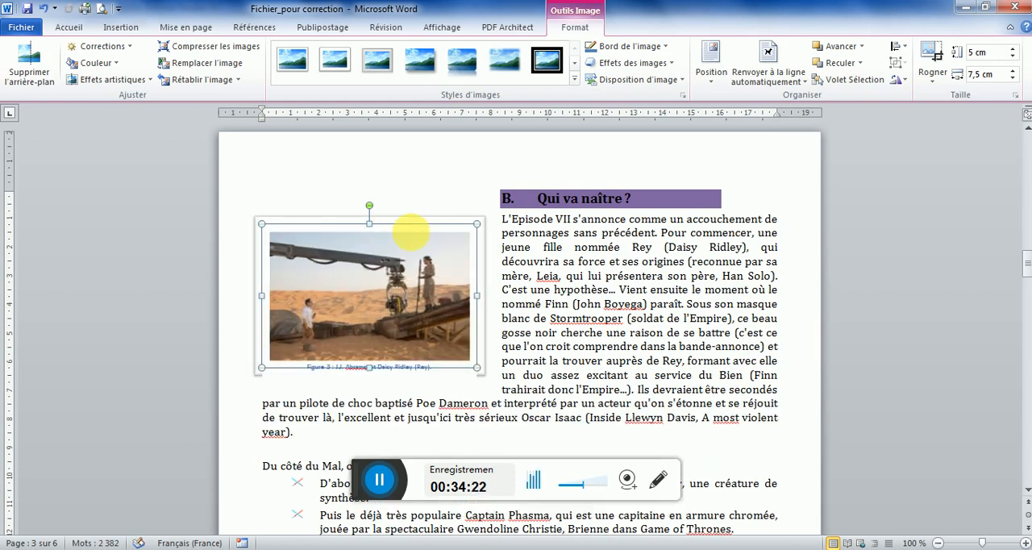
key("Down")
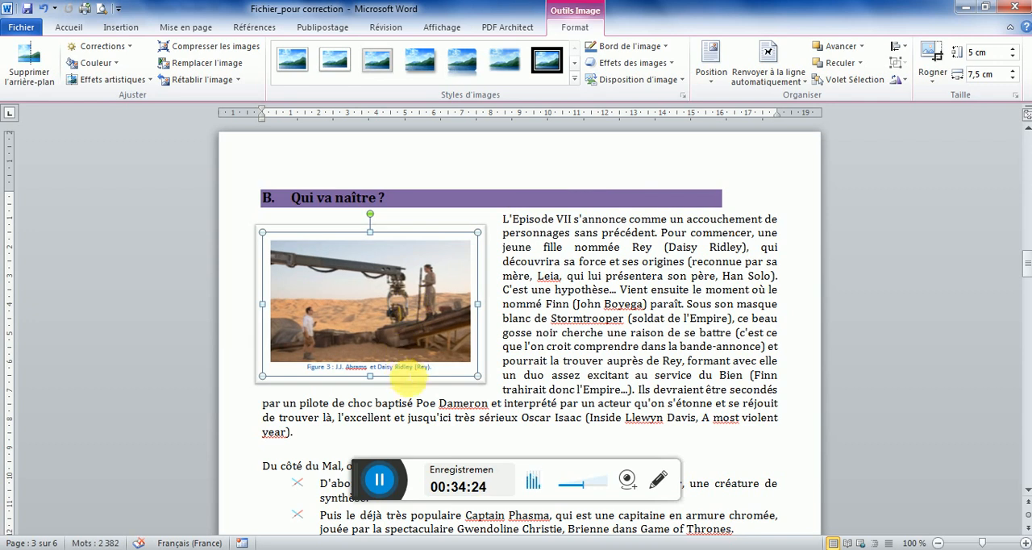
left_click(405, 364)
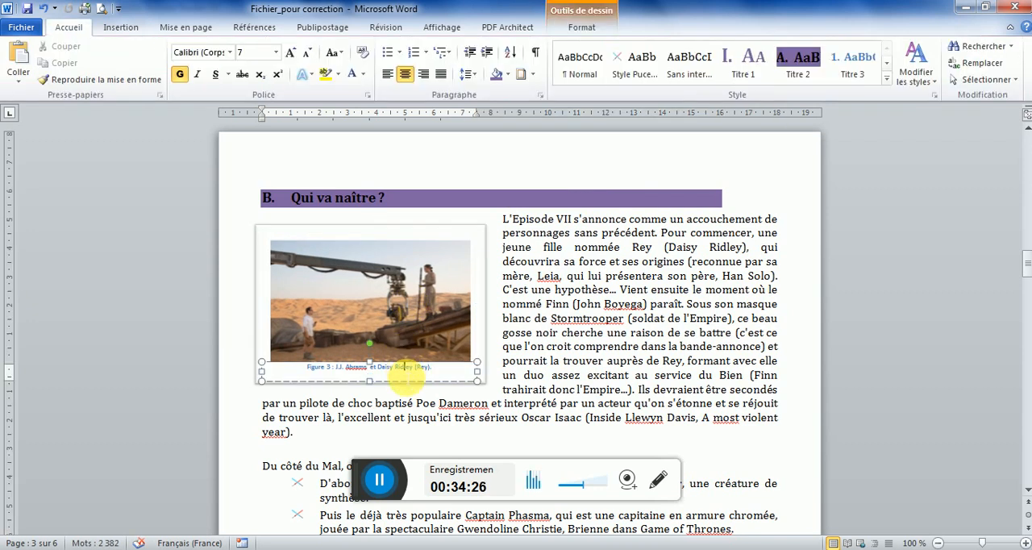
left_click_drag(408, 388, 408, 401)
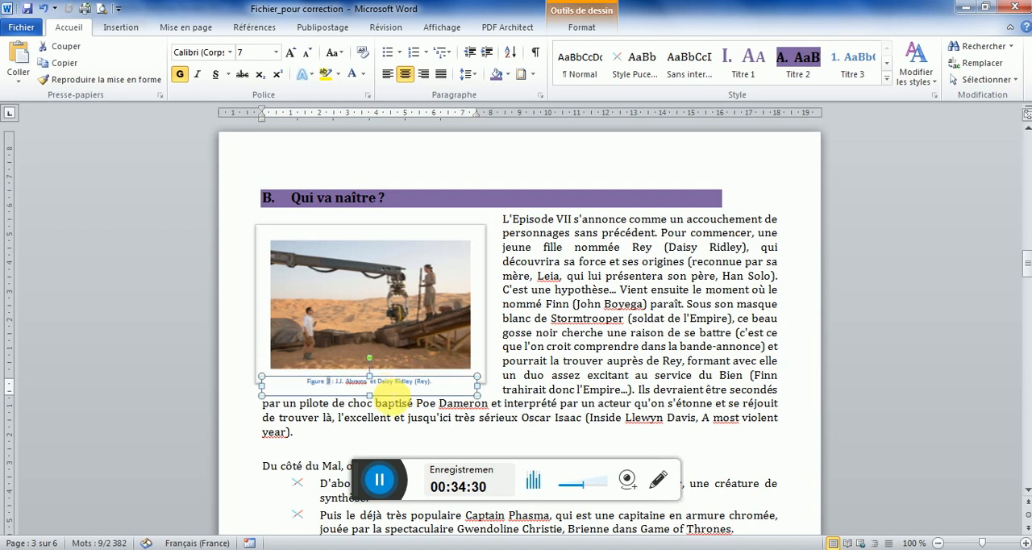
left_click(581, 375)
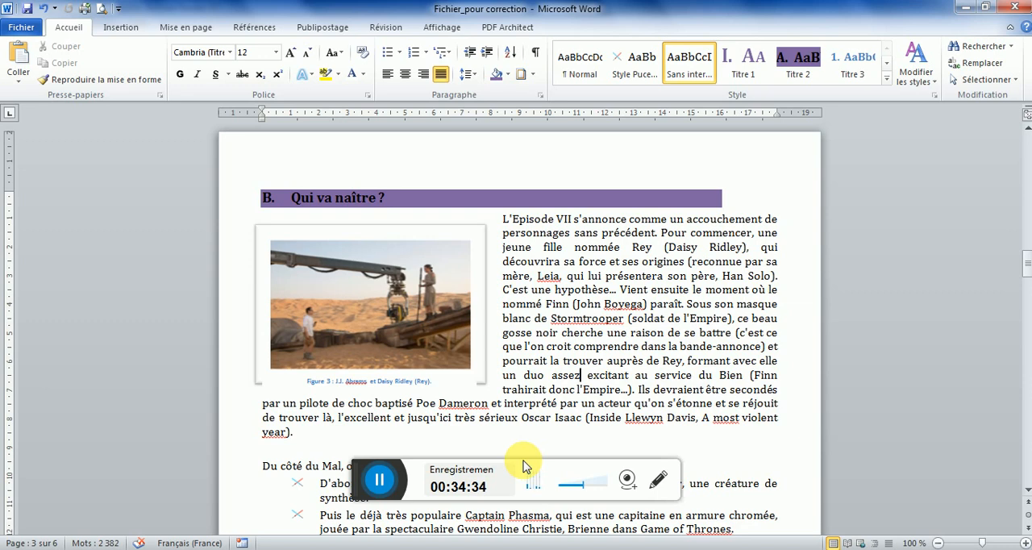
After checking section C in the model PDF, lay out the paragraph under "C. Qui va mourir ?" in two columns in Word
key("alt+Tab")
left_click_drag(1018, 279, 1020, 309)
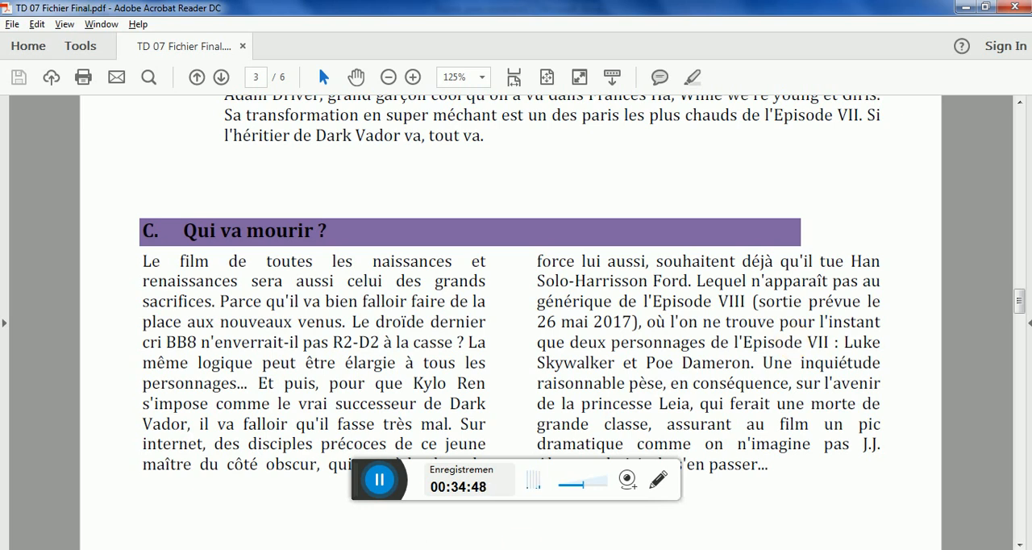
key("alt+Tab")
left_click_drag(1027, 266, 1028, 298)
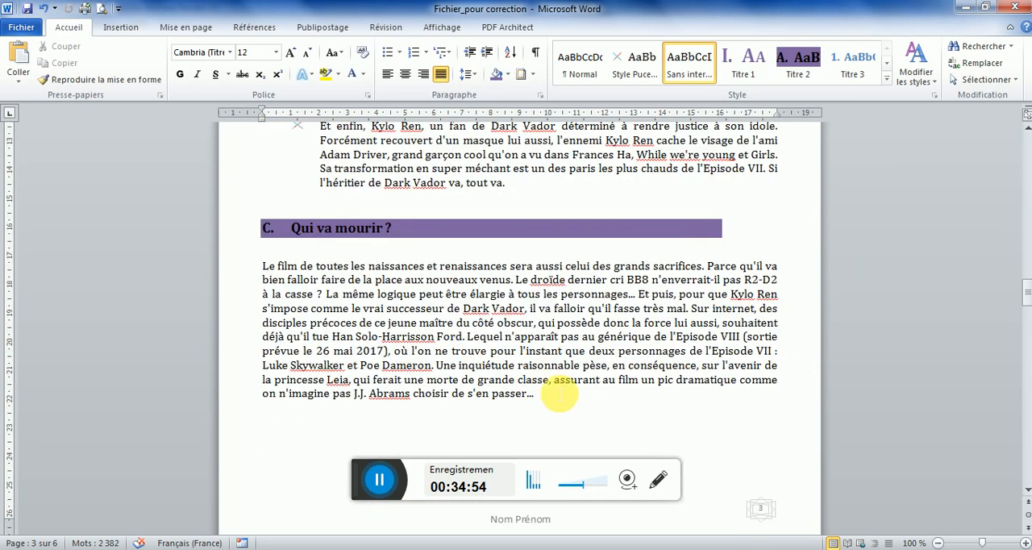
left_click_drag(534, 394, 266, 268)
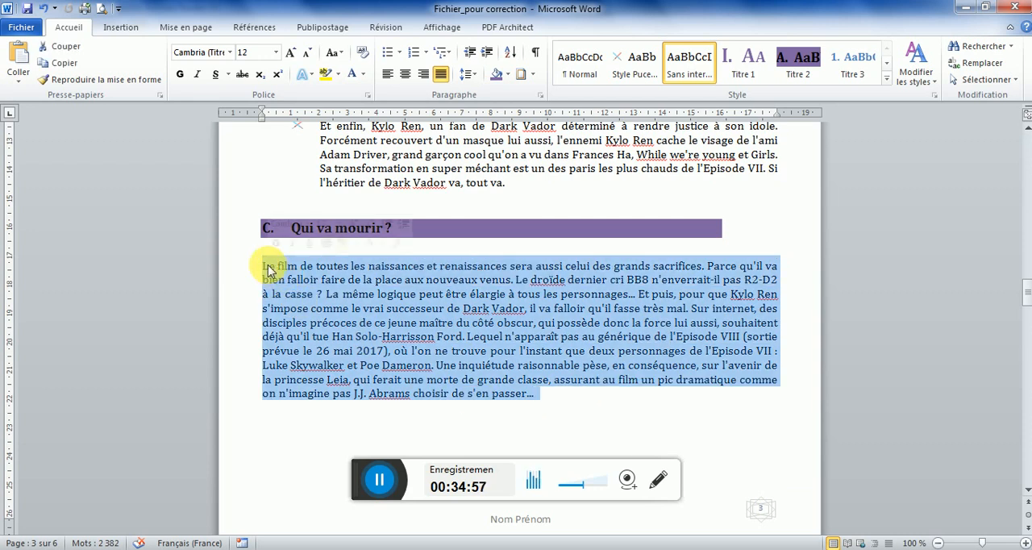
left_click(131, 36)
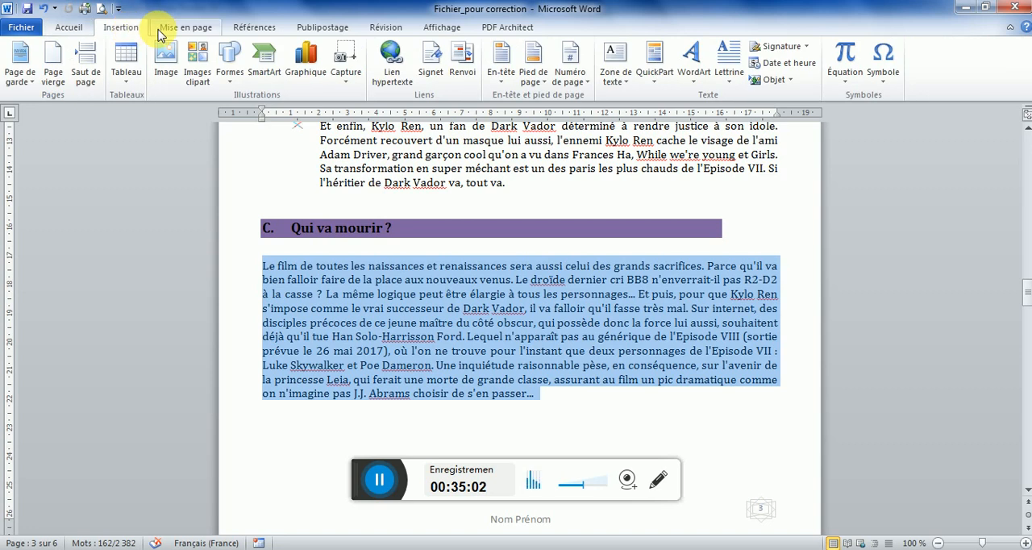
left_click(207, 31)
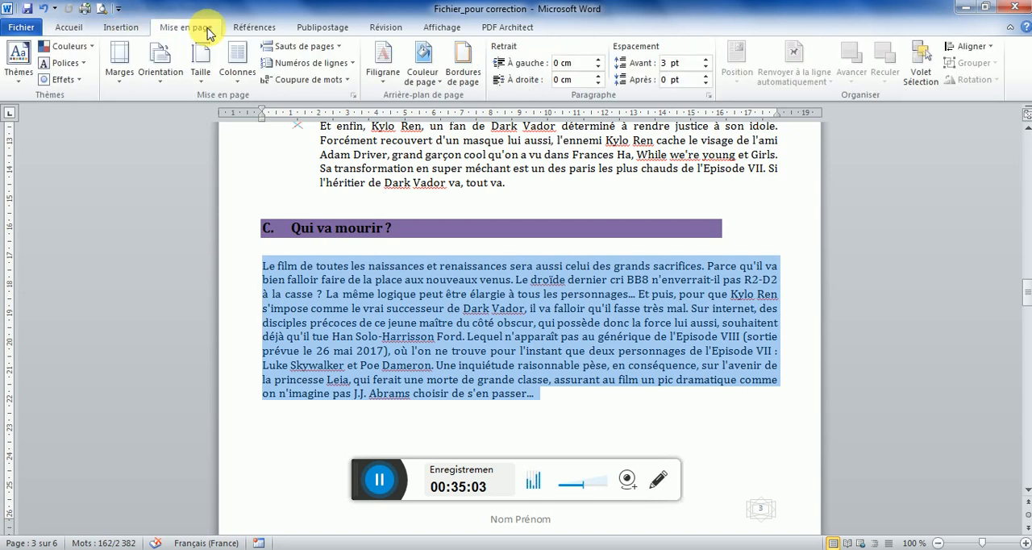
left_click(237, 77)
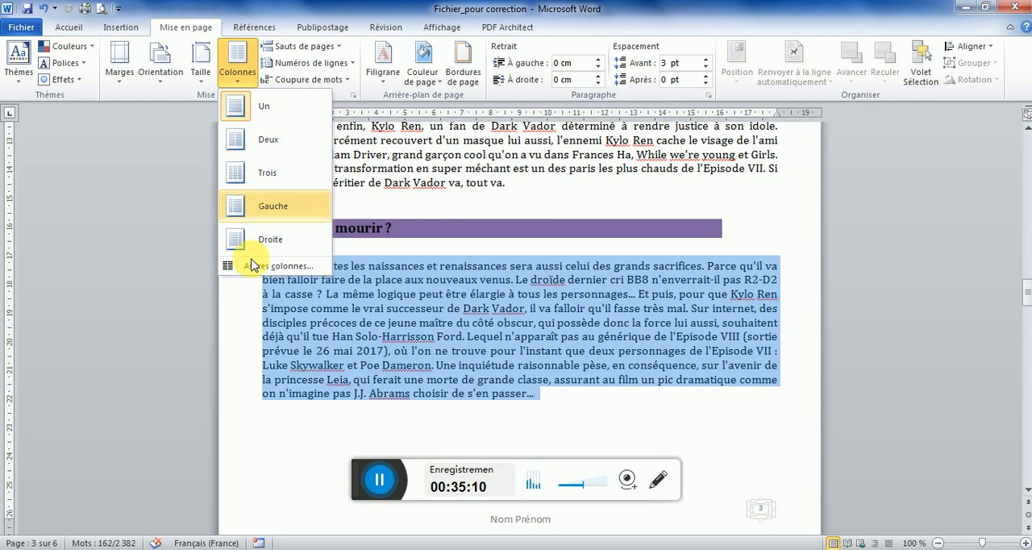
left_click(273, 265)
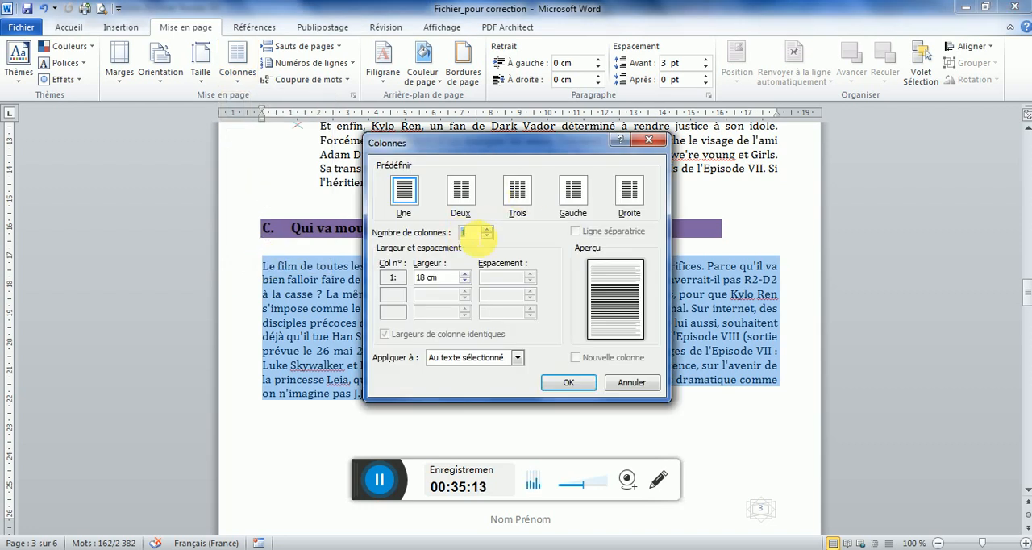
left_click(487, 229)
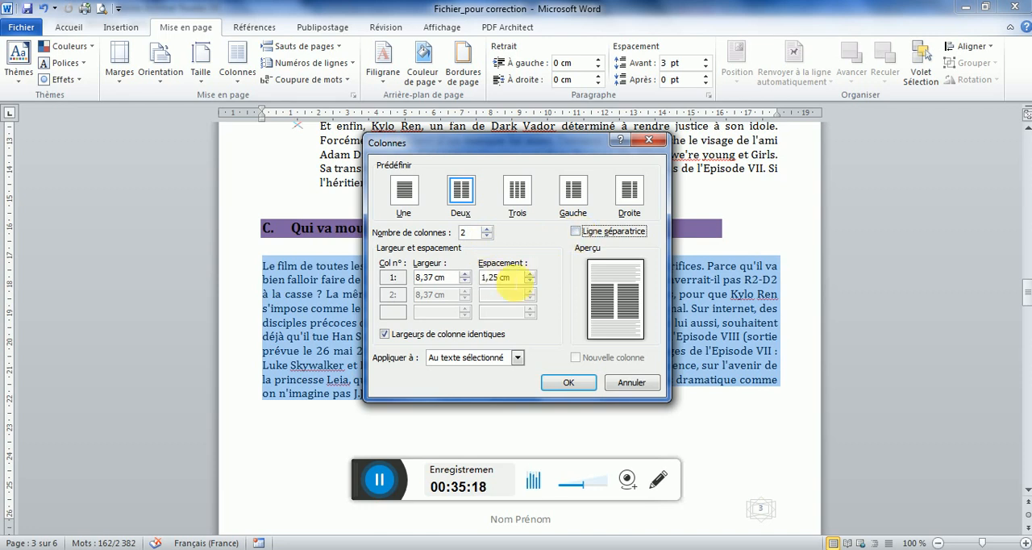
left_click(568, 384)
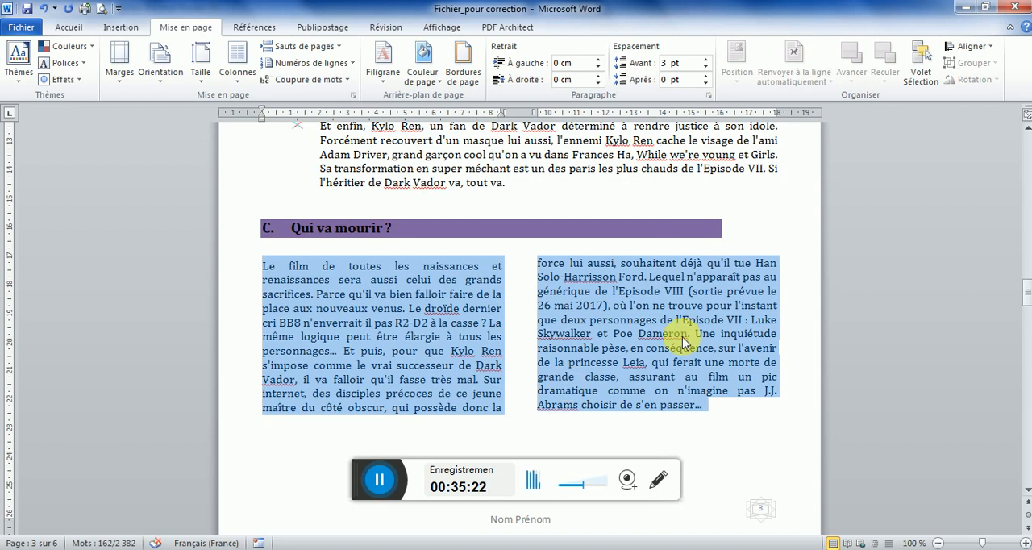
Compare the model PDF with the Word document past "C. Qui va mourir ?", examining how the film titles on page 5 are laid out
left_click(411, 548)
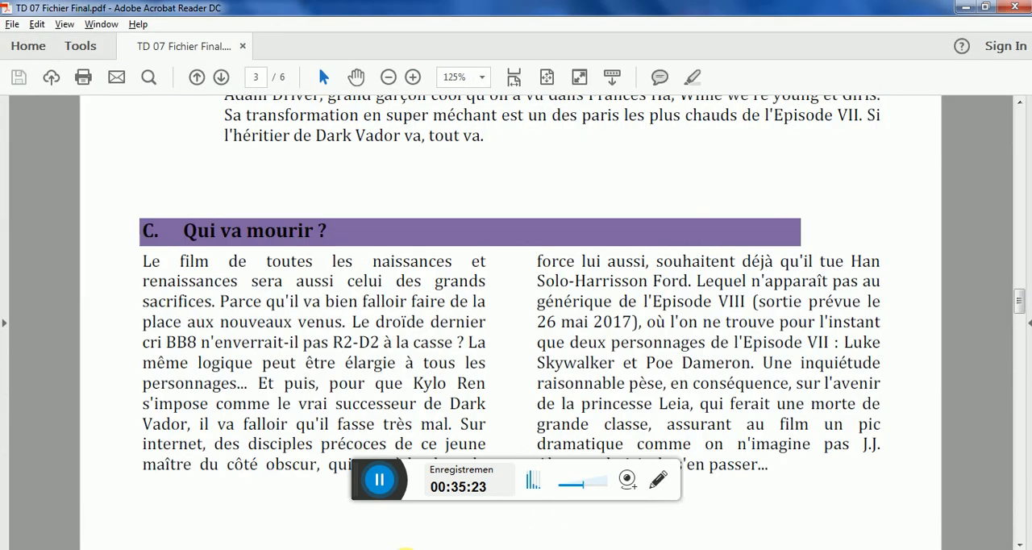
left_click_drag(1020, 303, 1022, 383)
left_click(410, 548)
left_click_drag(1028, 292, 1027, 374)
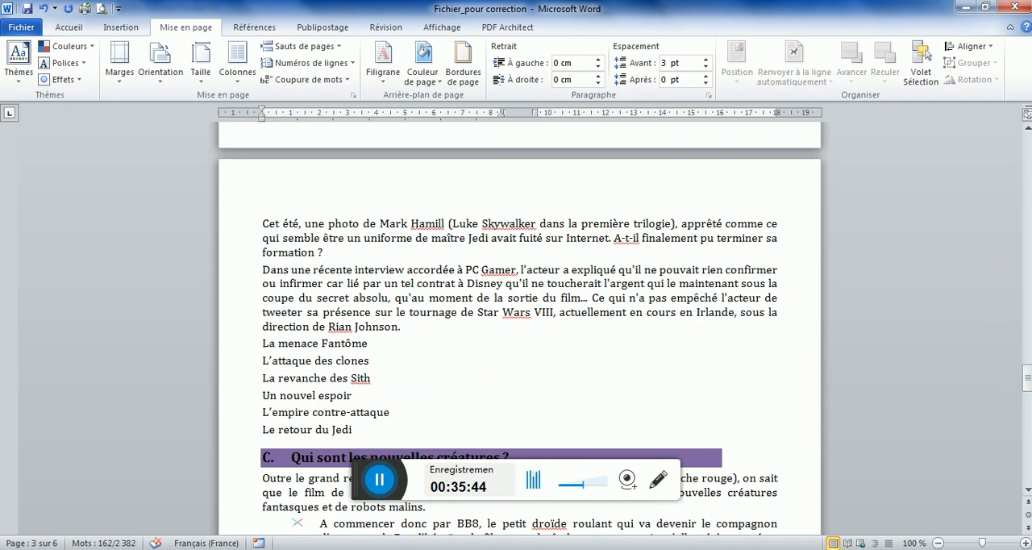
key("alt+Tab")
left_click_drag(1019, 377, 1024, 417)
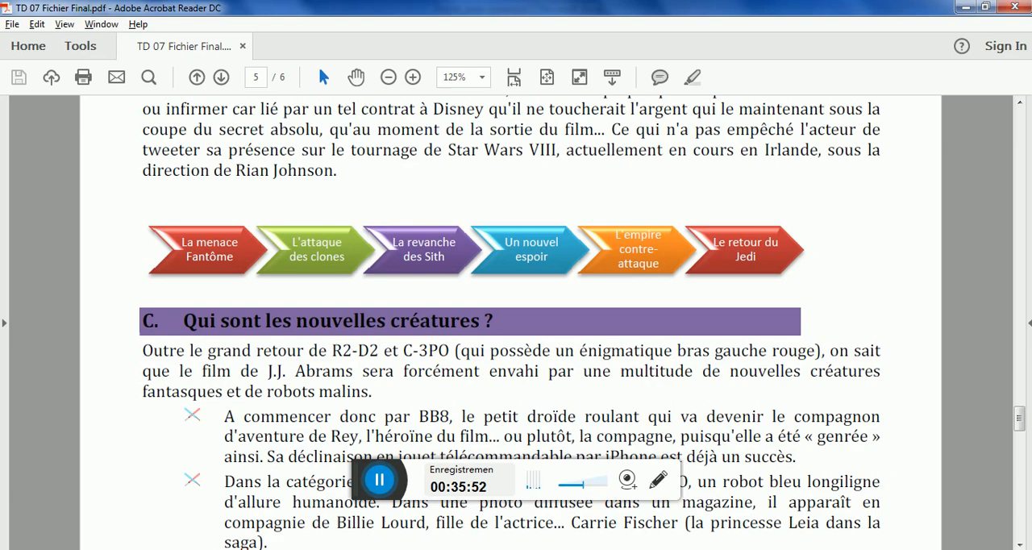
key("alt+Tab")
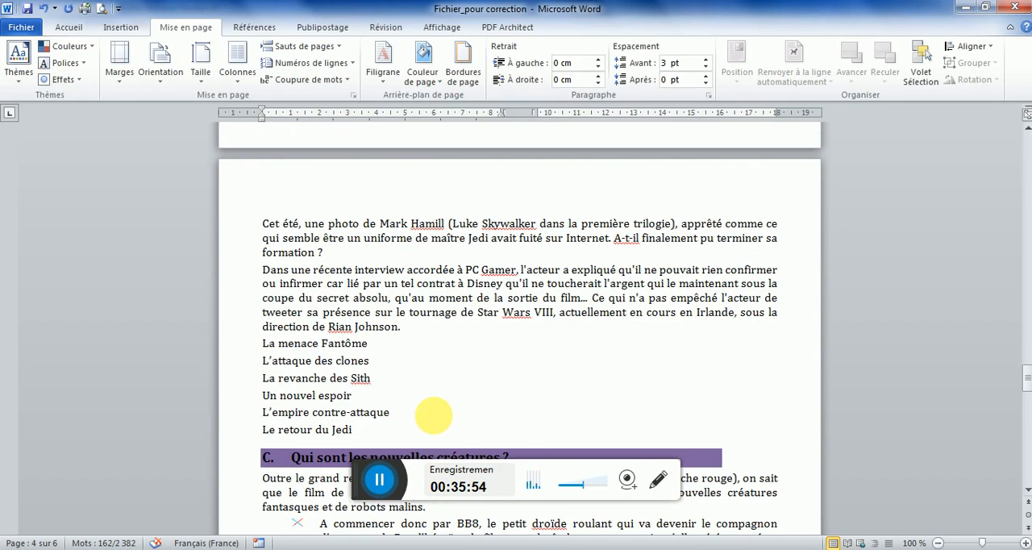
Insert a "Processus simple en chevrons" SmartArt on a new line above "La menace Fantôme" in Word and compare it with the model PDF
left_click(415, 334)
key("Return")
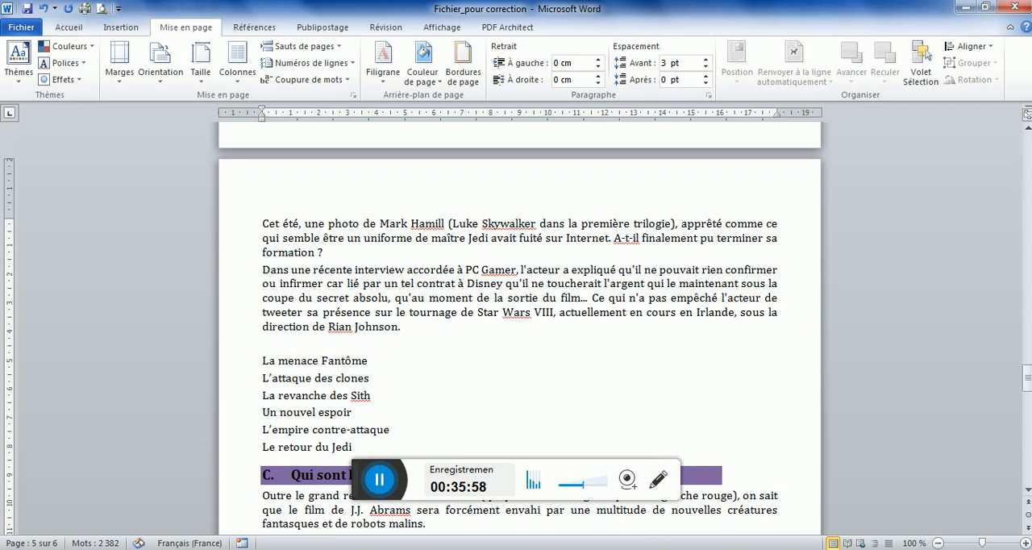
left_click(119, 28)
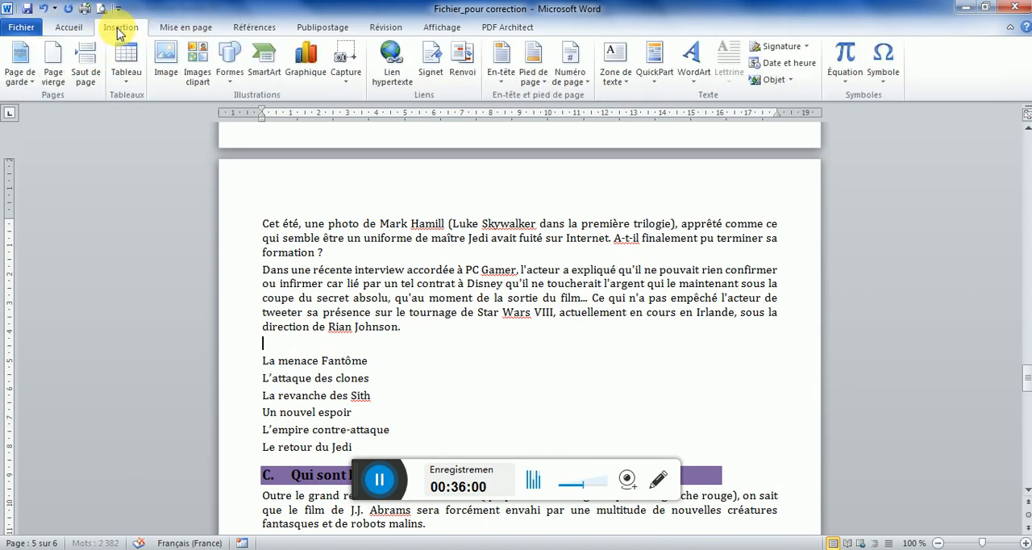
left_click(280, 74)
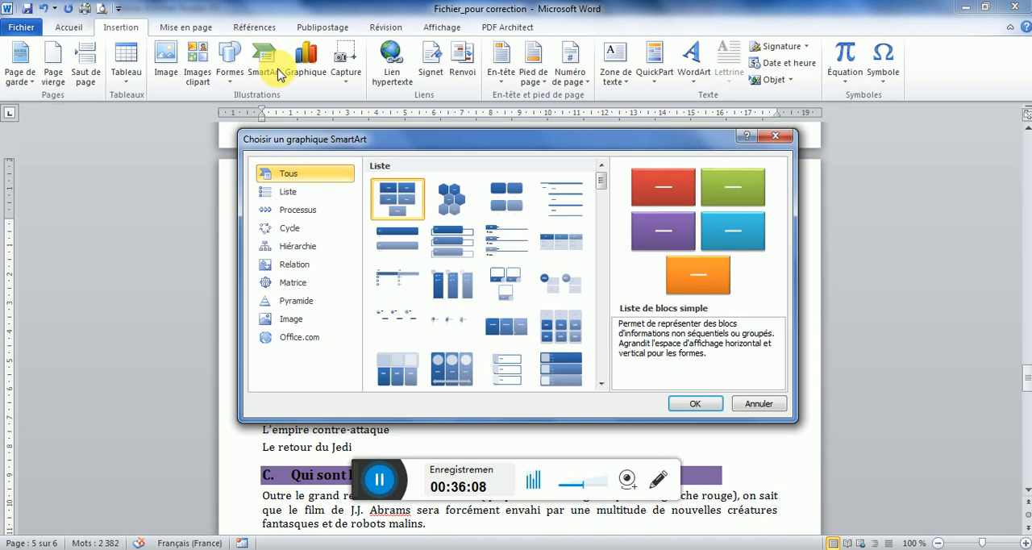
left_click(289, 214)
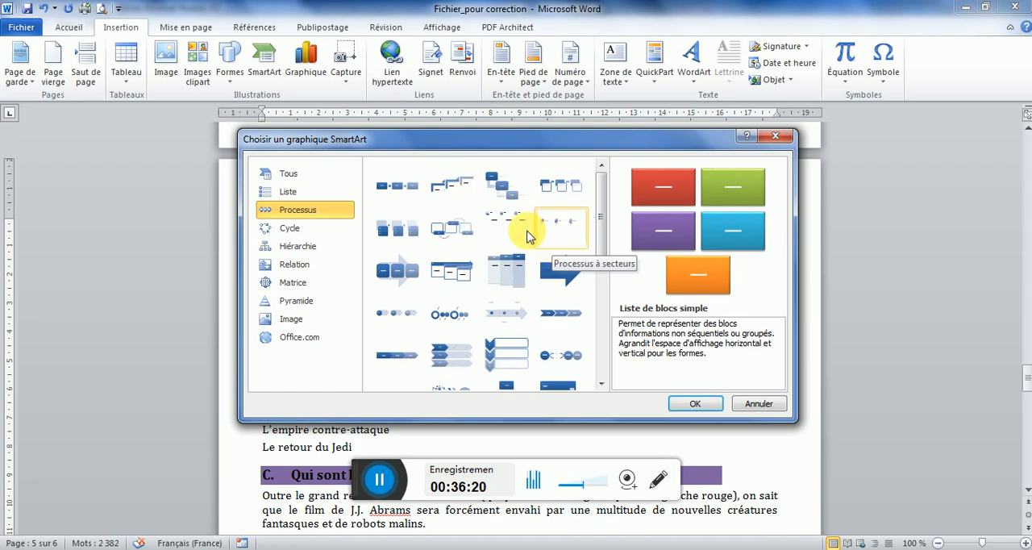
left_click(560, 315)
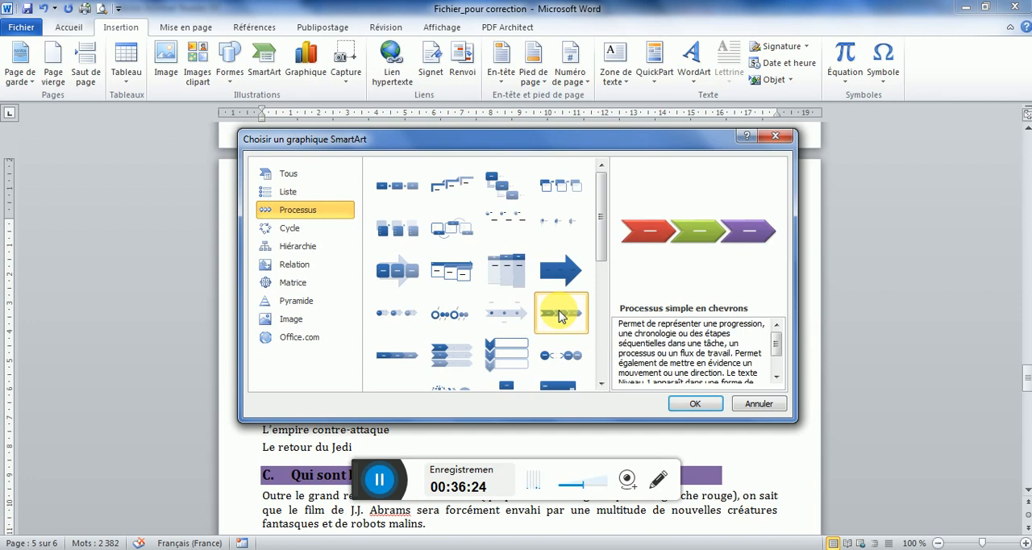
left_click(698, 401)
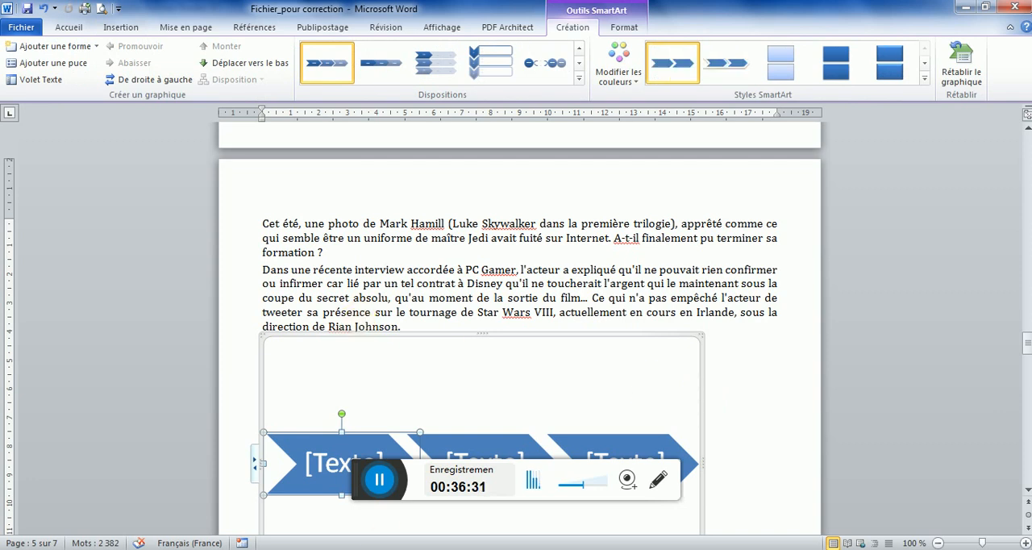
key("alt+Tab")
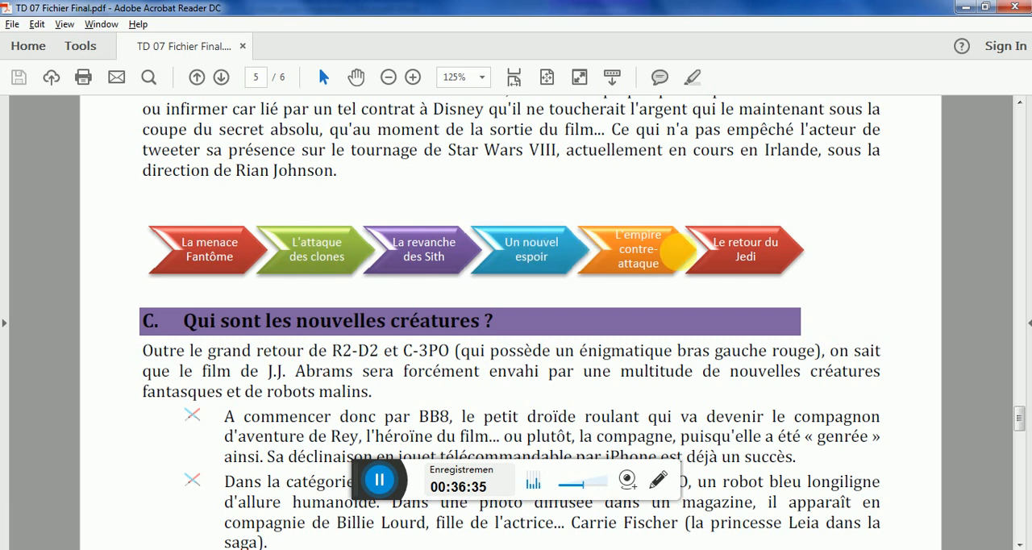
key("alt+Tab")
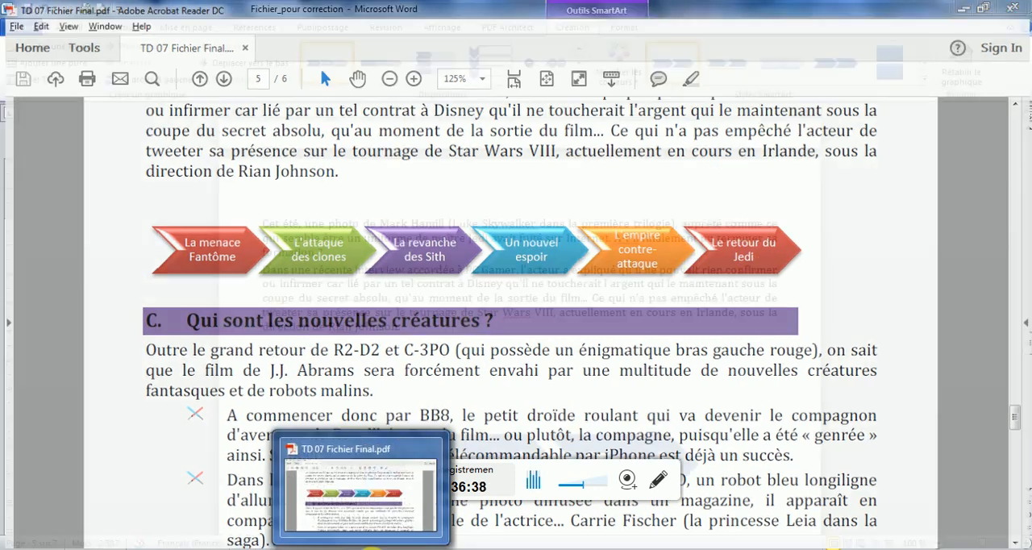
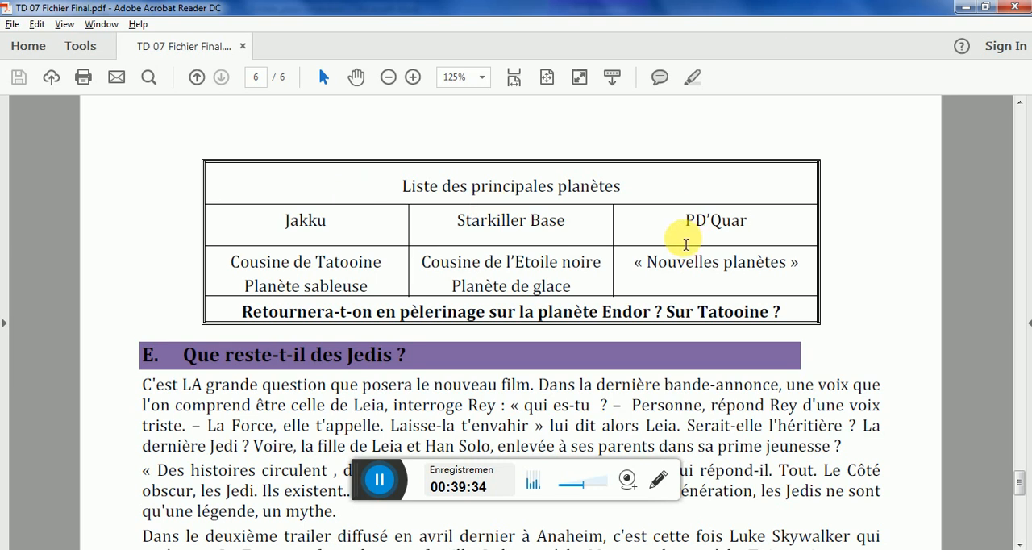
After checking the planet table on page 6 of the model PDF, insert a page break before "Liste des principales planètes" in Word
left_click(399, 549)
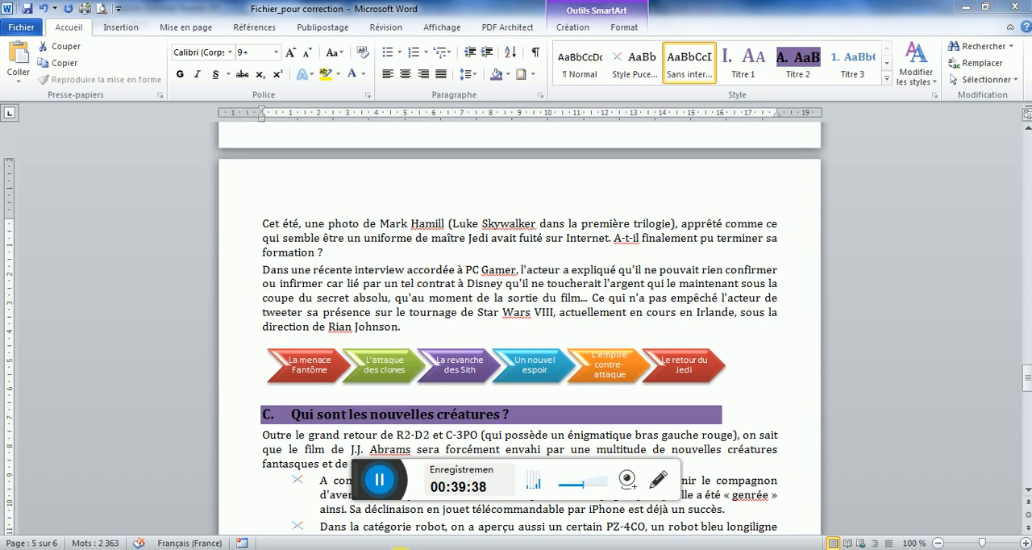
left_click(353, 548)
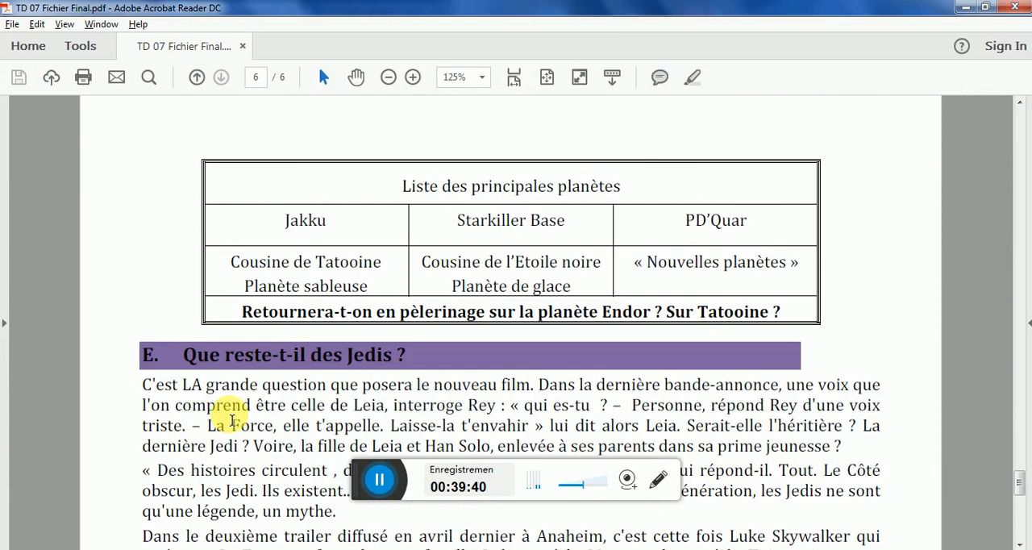
key("alt+Tab")
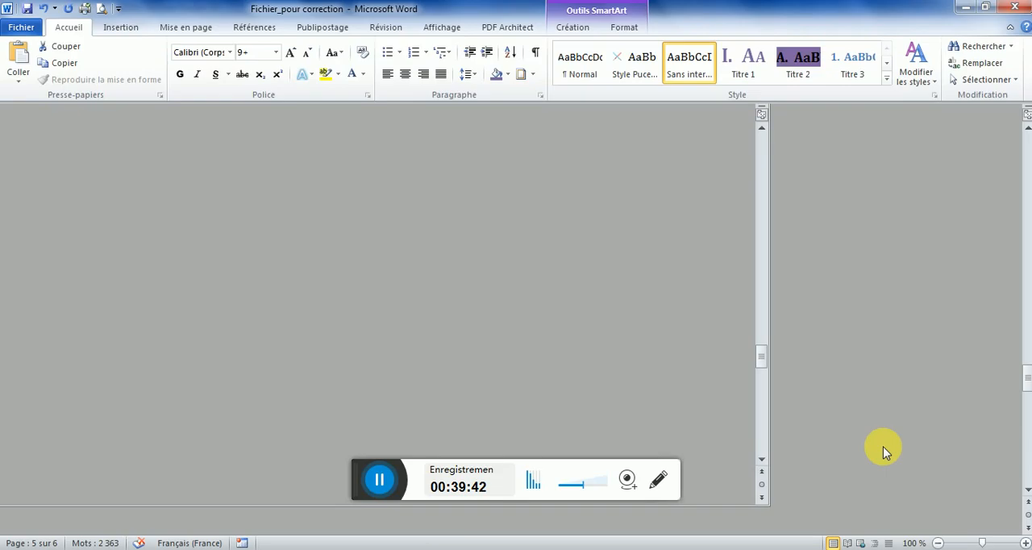
left_click_drag(1027, 378, 1026, 411)
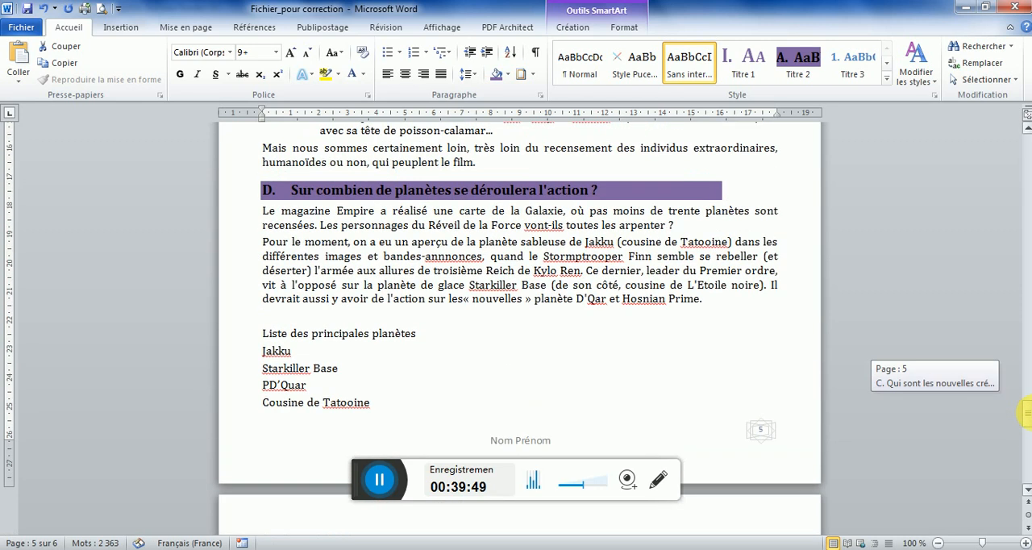
left_click(278, 190)
left_click(362, 549)
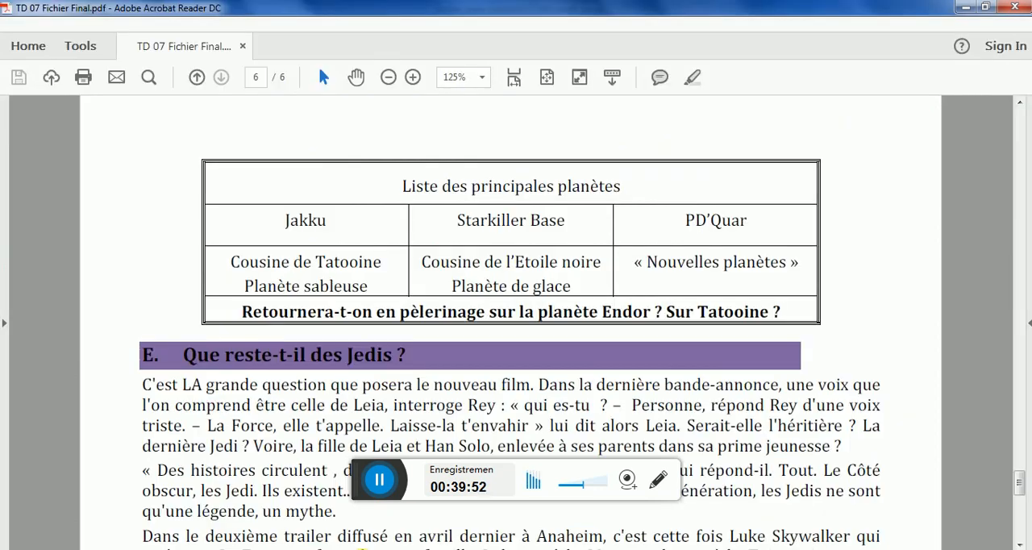
mouse_move(1018, 484)
left_mouse_down()
mouse_move(1017, 447)
mouse_move(1014, 477)
left_mouse_up()
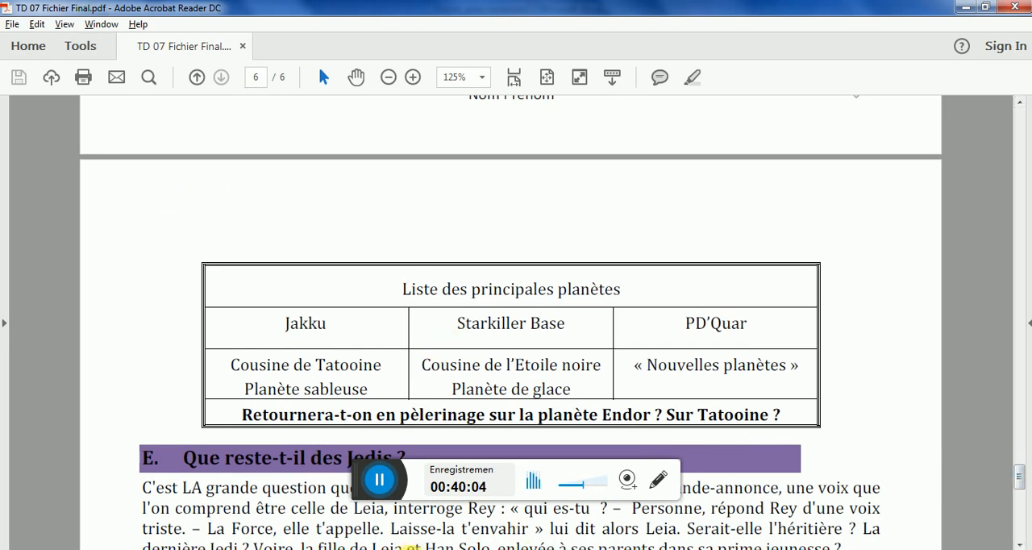
key("alt+Tab")
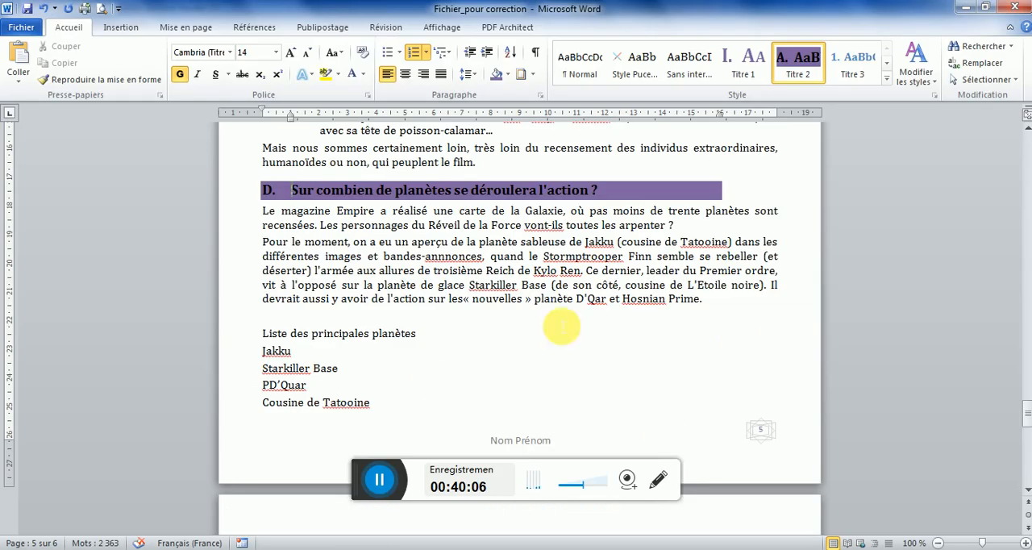
left_click(260, 334)
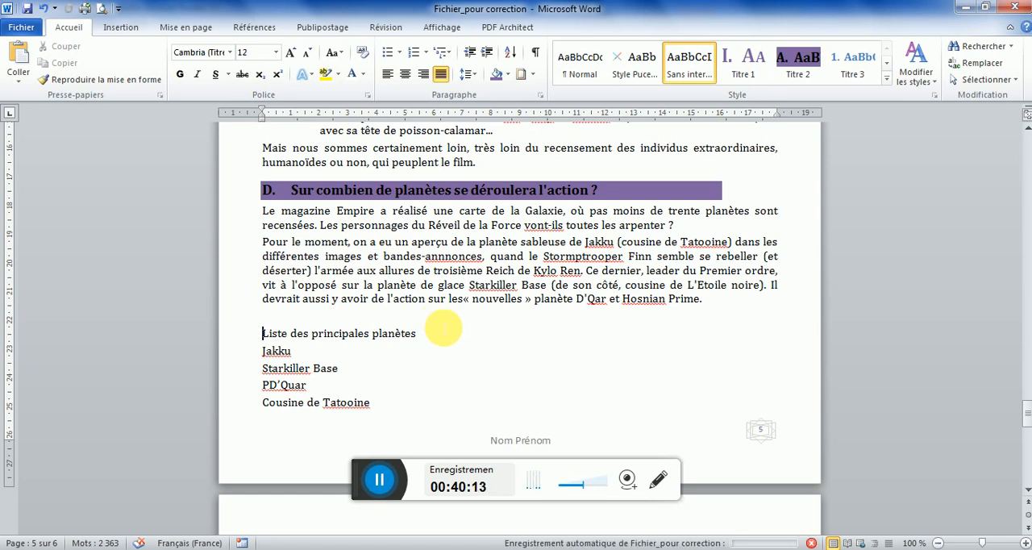
key("ctrl+Return")
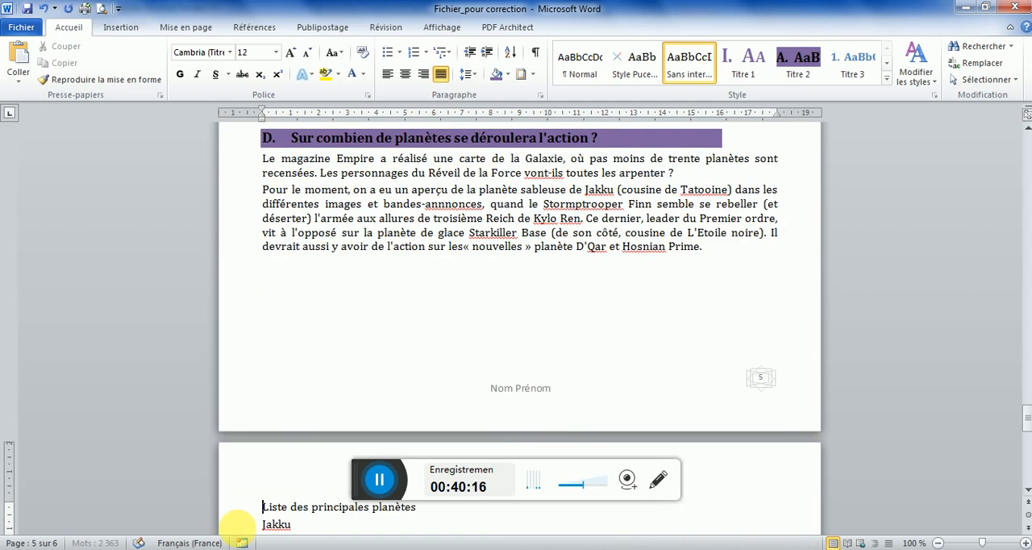
Insert a table of three columns and four rows above "Liste des principales planètes" and check it against the model PDF
left_click(121, 28)
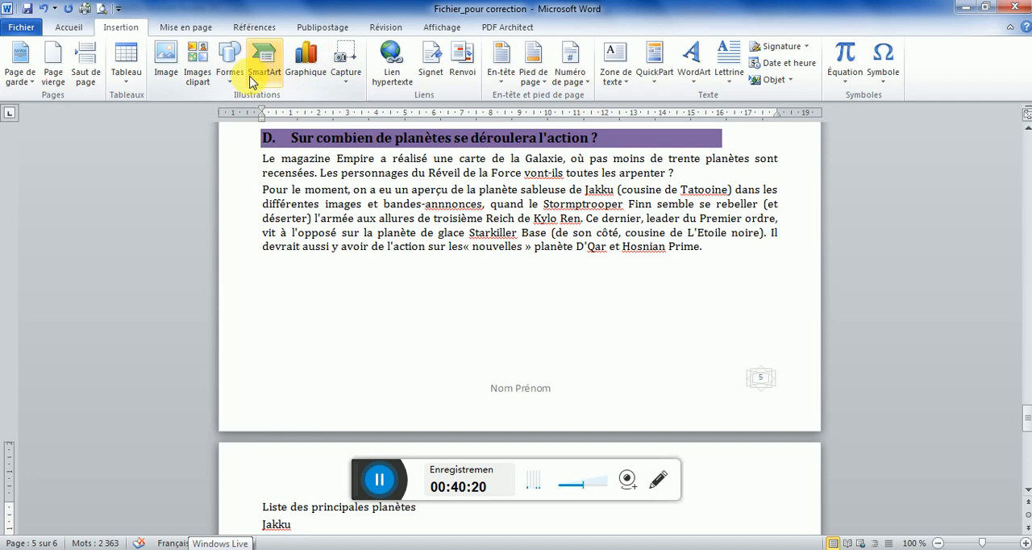
left_click(132, 80)
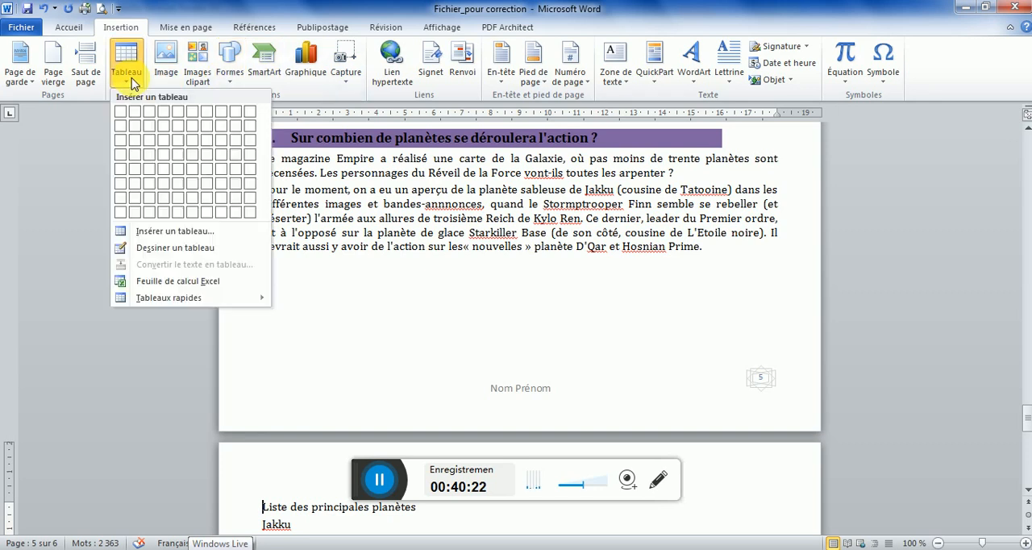
left_click(162, 231)
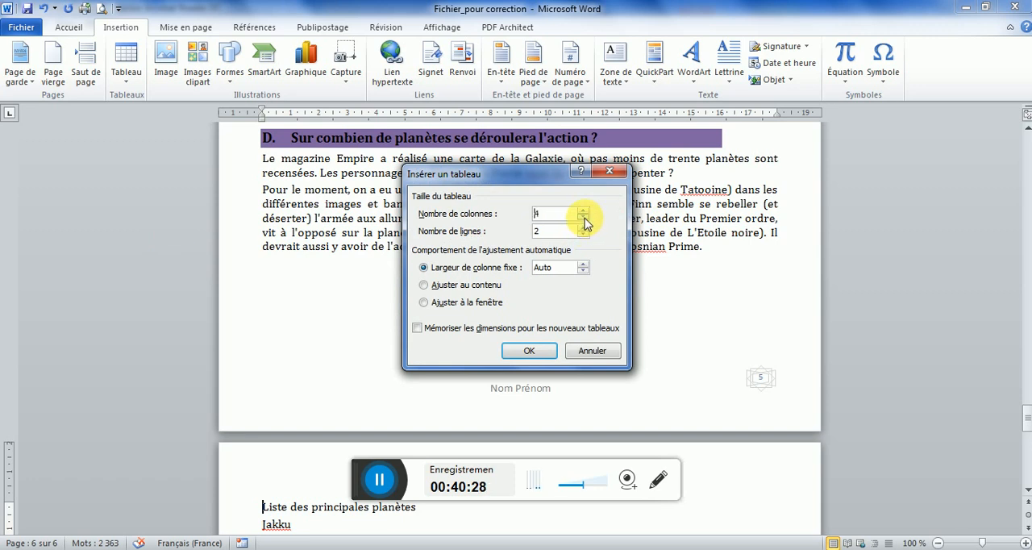
left_click(512, 348)
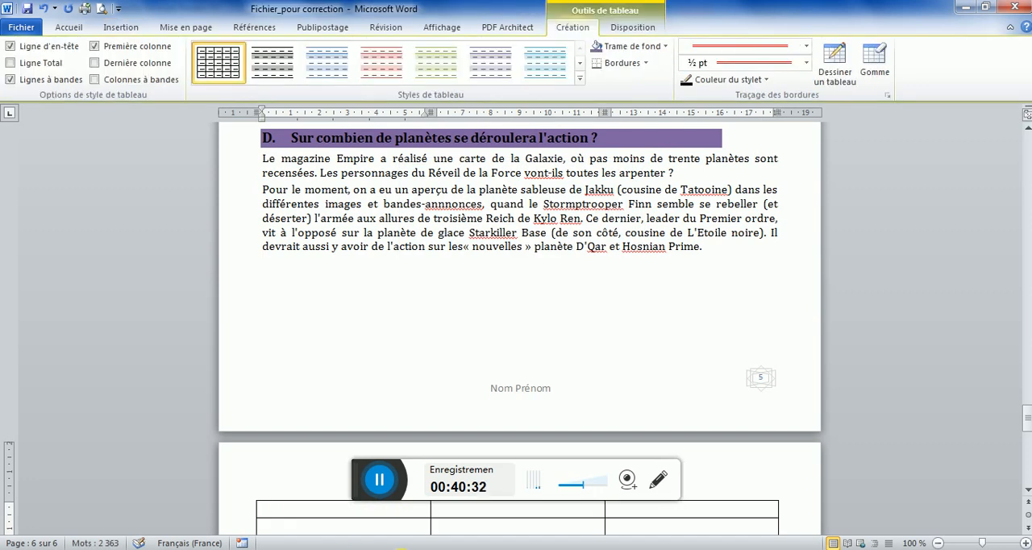
key("alt+Tab")
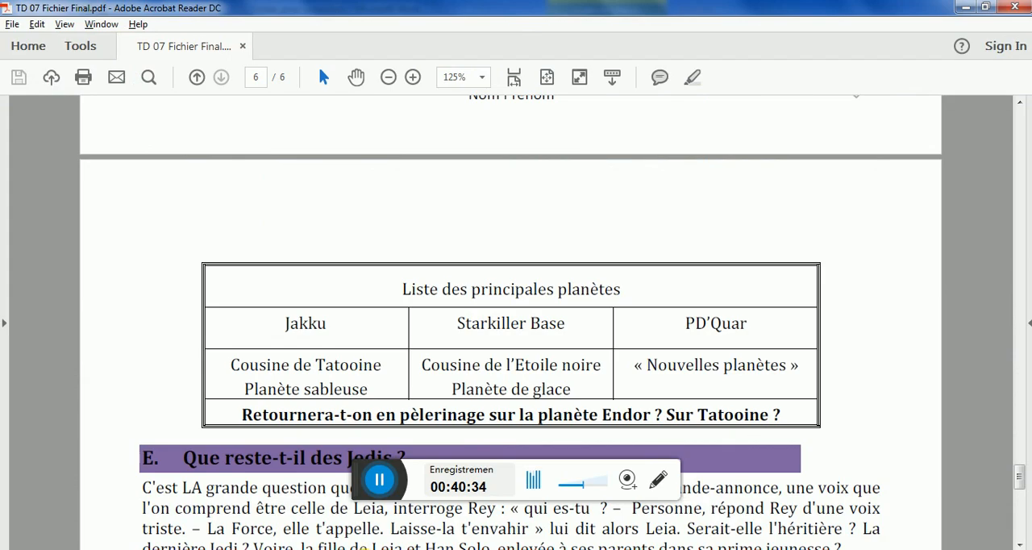
key("alt+Tab")
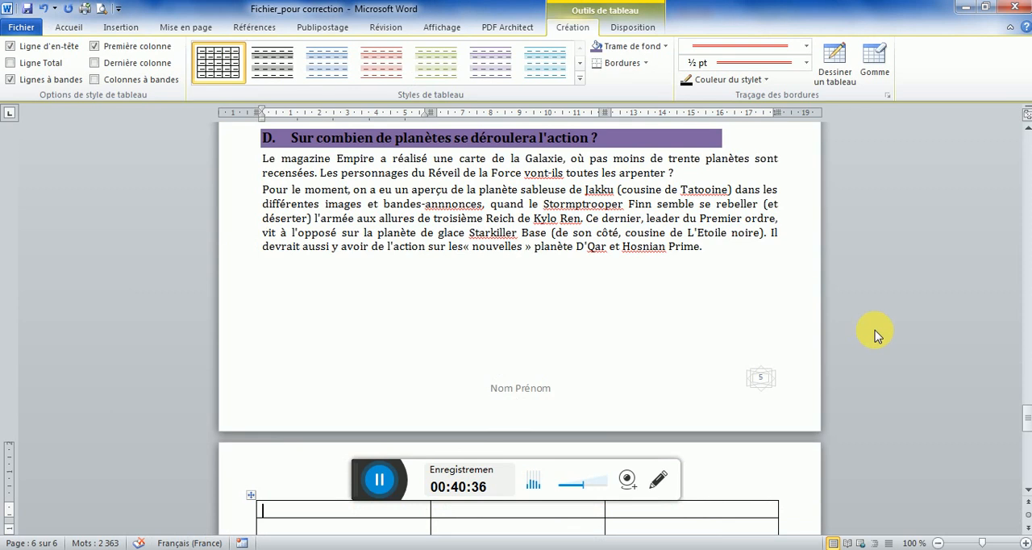
Set the width of each of the new table's three columns to 5 cm
left_click_drag(1025, 424, 1027, 432)
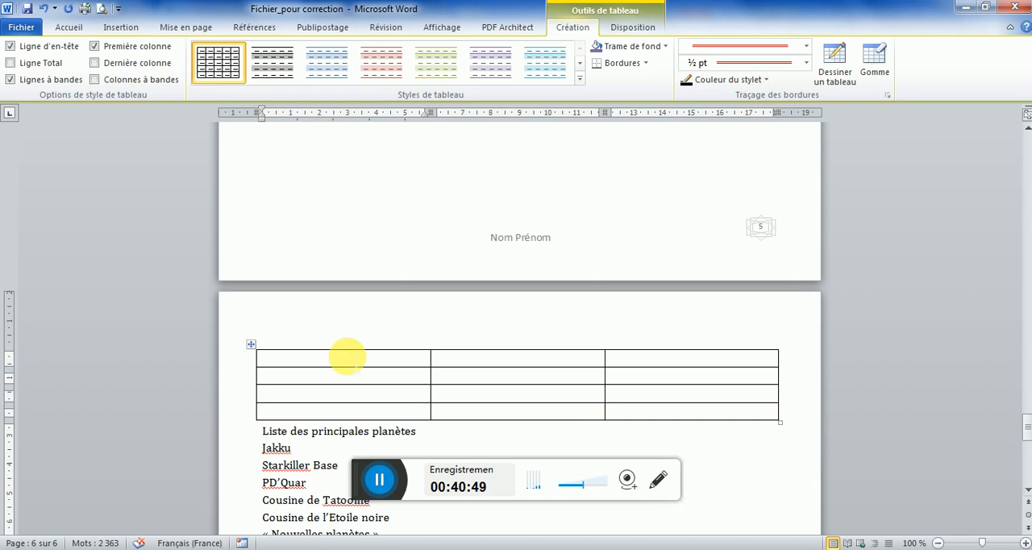
left_click(633, 28)
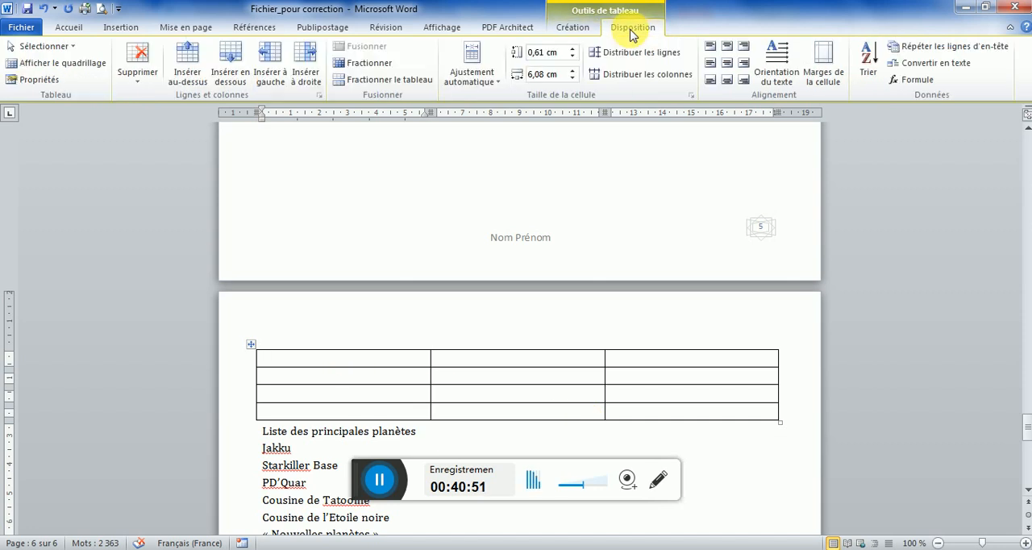
left_click(539, 78)
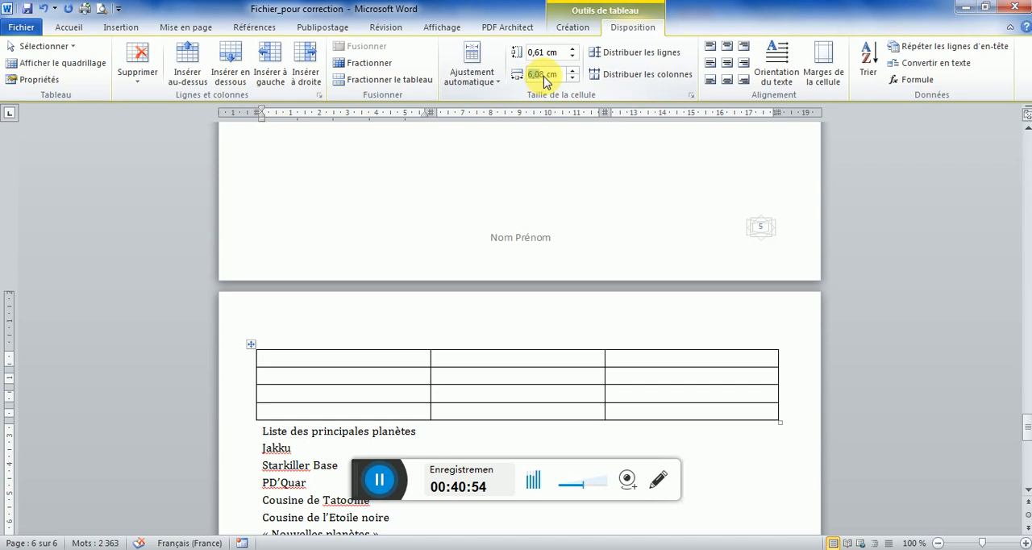
type("5")
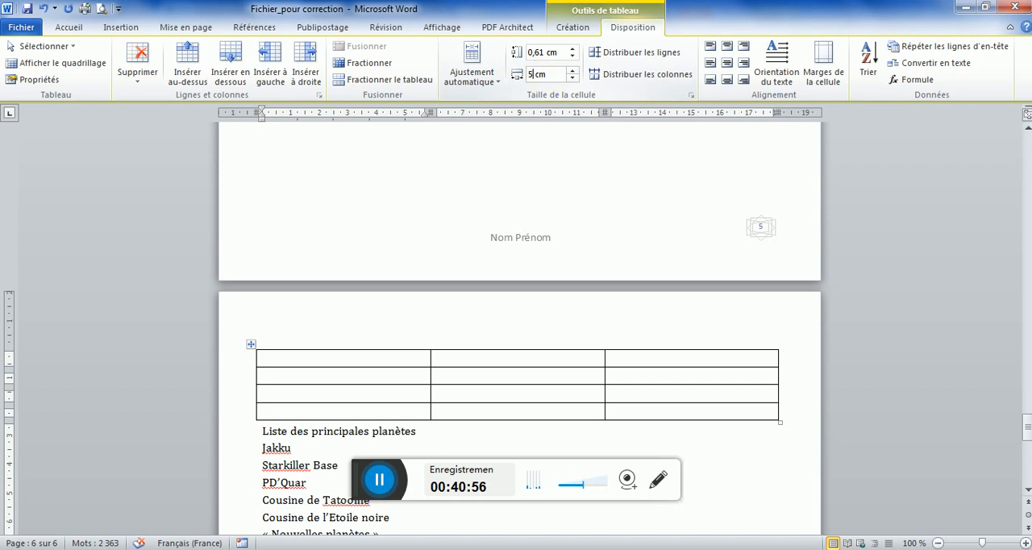
key("Return")
left_click(472, 383)
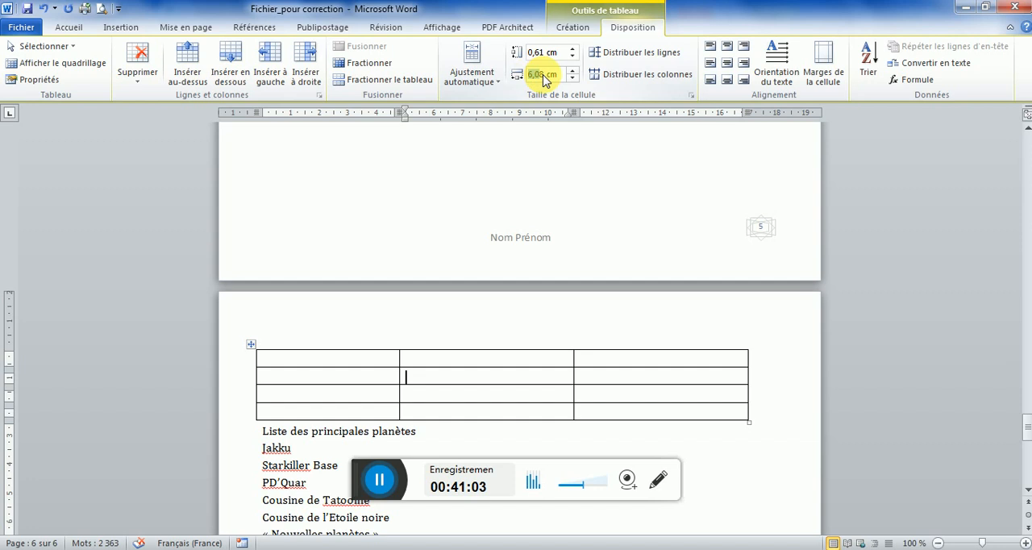
type("5")
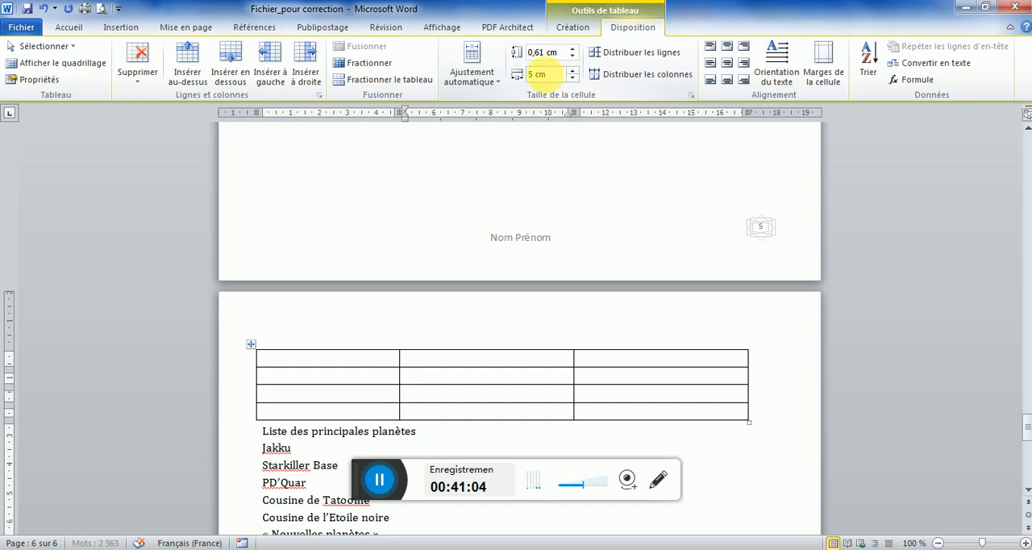
key("Return")
left_click(595, 378)
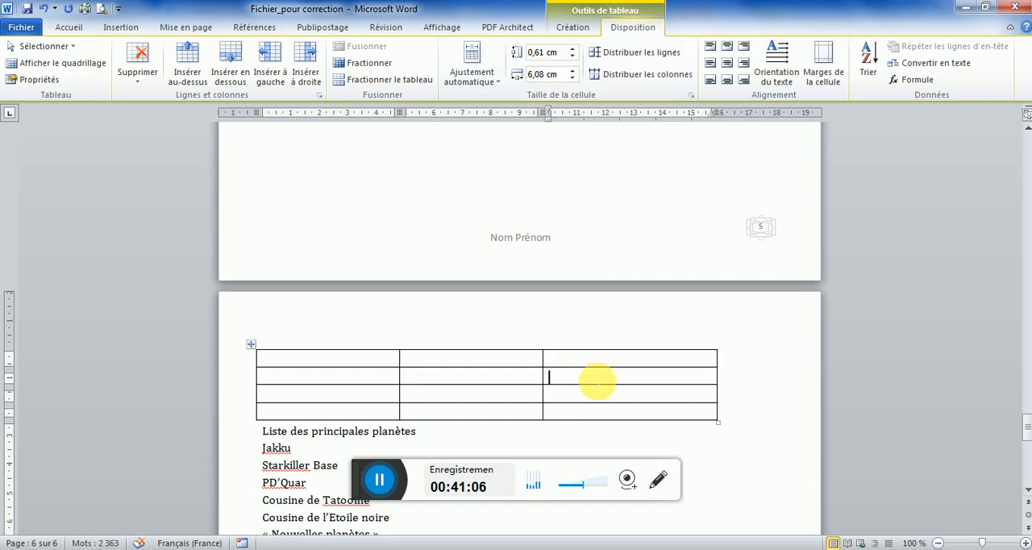
left_click(538, 73)
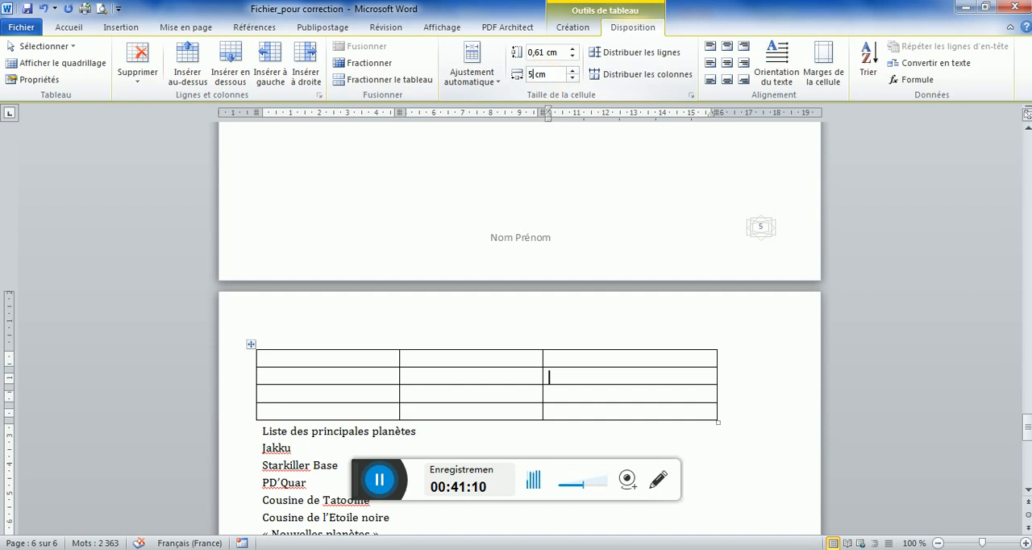
key("Return")
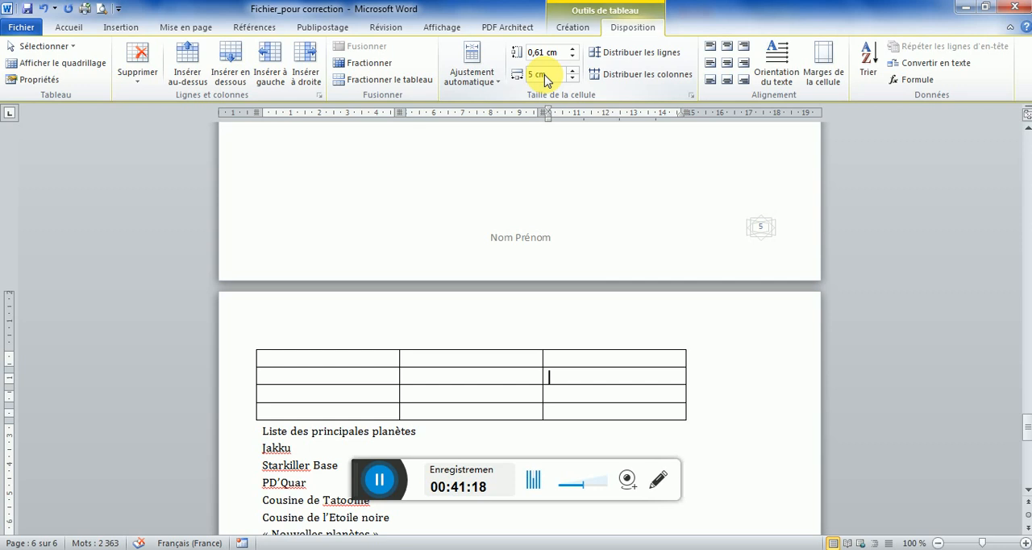
Set the height of the table's first and second rows to 1 cm
left_click(306, 365)
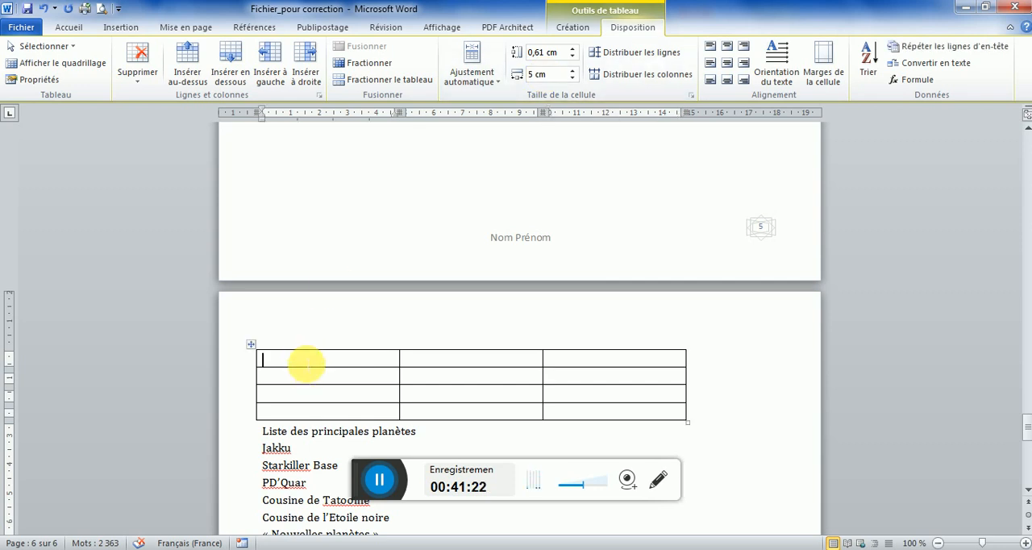
left_click(574, 51)
left_click(573, 50)
left_click(573, 50)
left_click(316, 392)
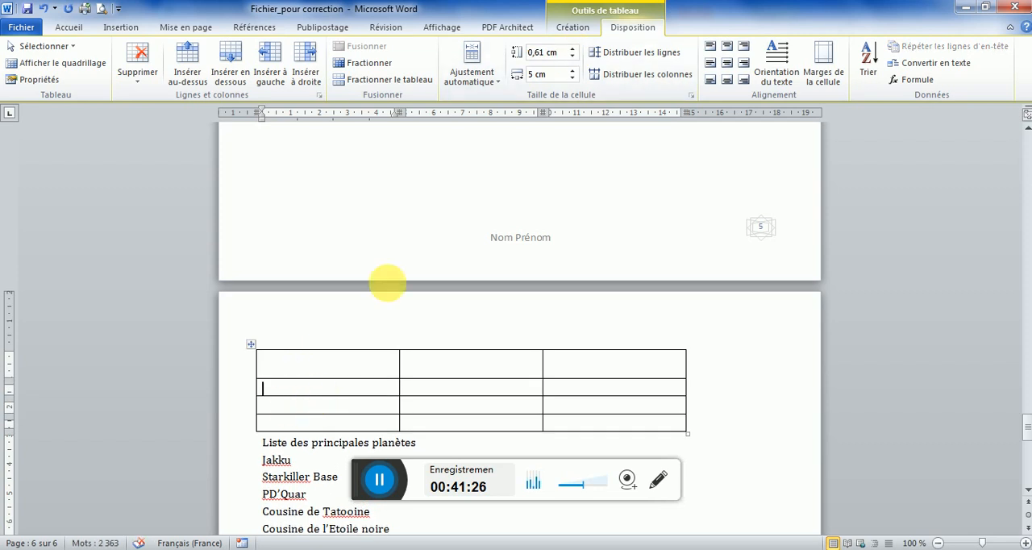
left_click(573, 51)
left_click(574, 51)
left_click(573, 51)
left_click(573, 51)
left_click(316, 421)
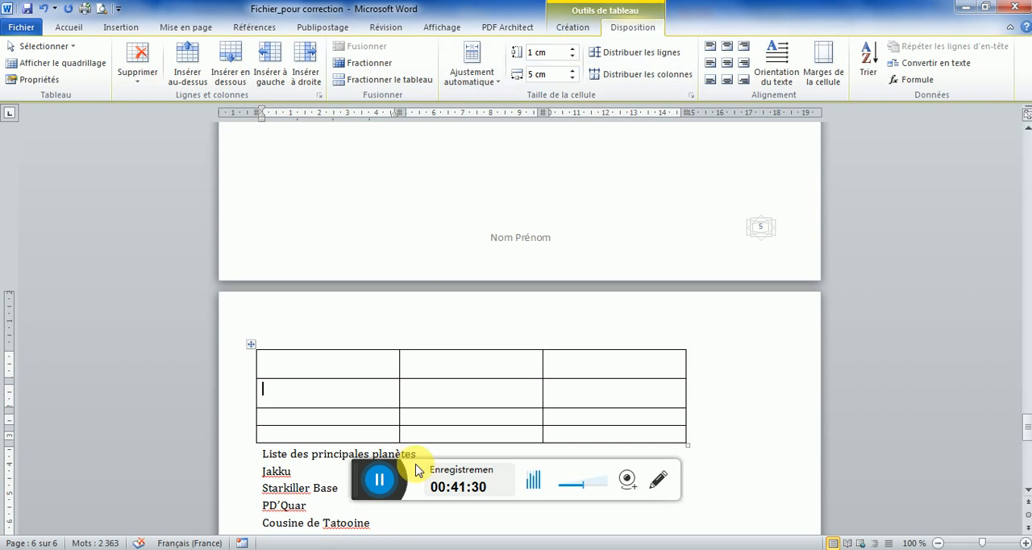
After checking the planet table in the model PDF, merge the three cells of the Word table's first row
left_click(346, 548)
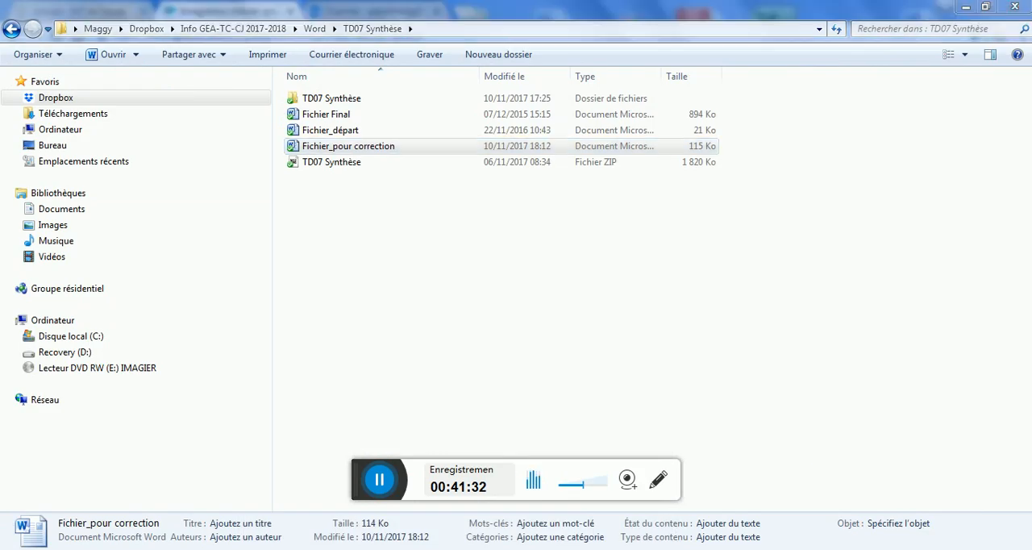
left_click(346, 548)
left_click(374, 548)
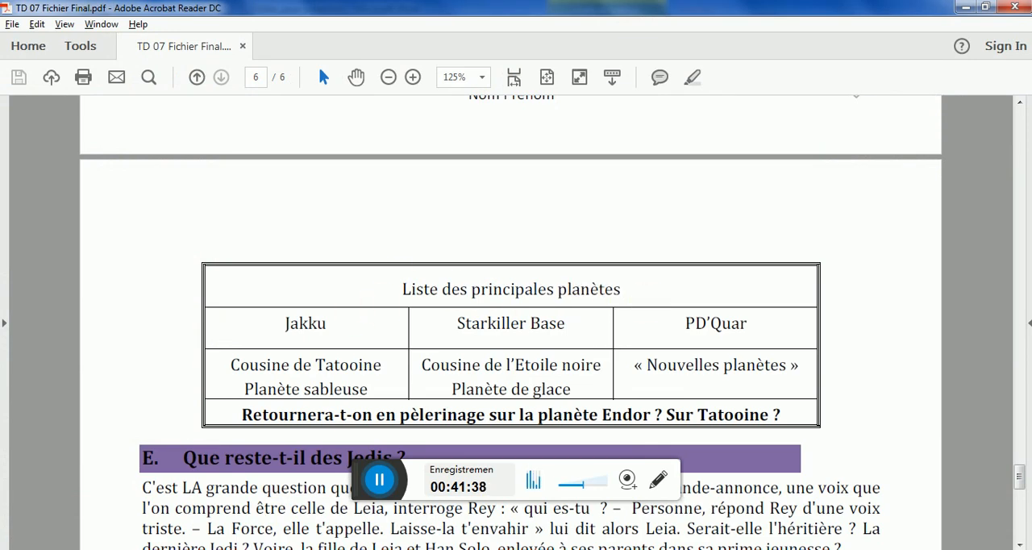
left_click(337, 548)
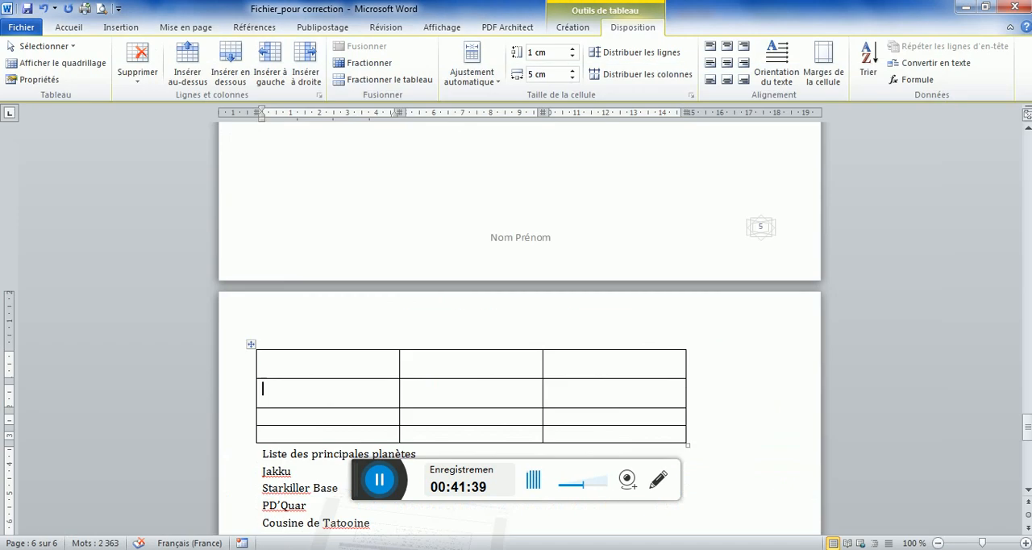
left_click(361, 368)
left_click_drag(383, 369, 583, 364)
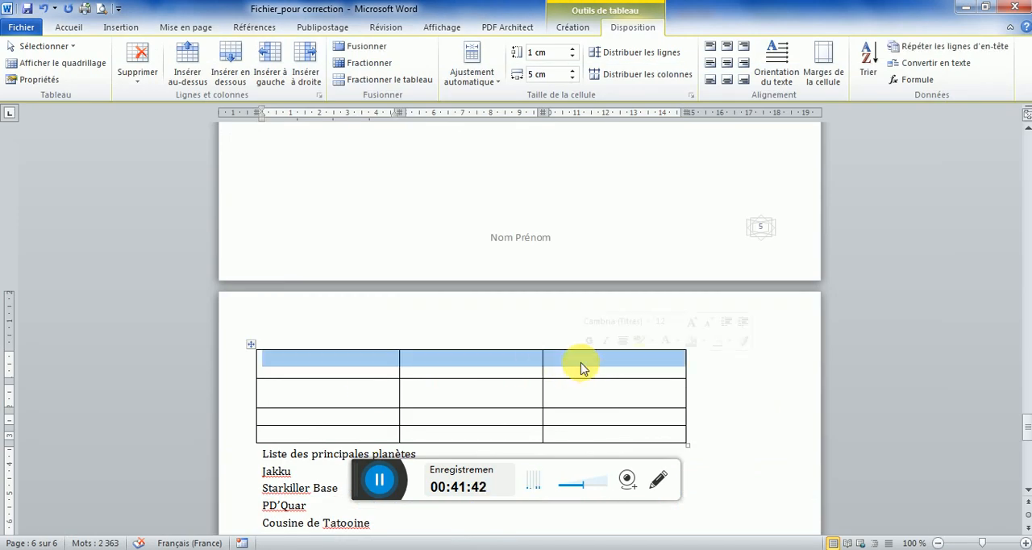
left_click(366, 48)
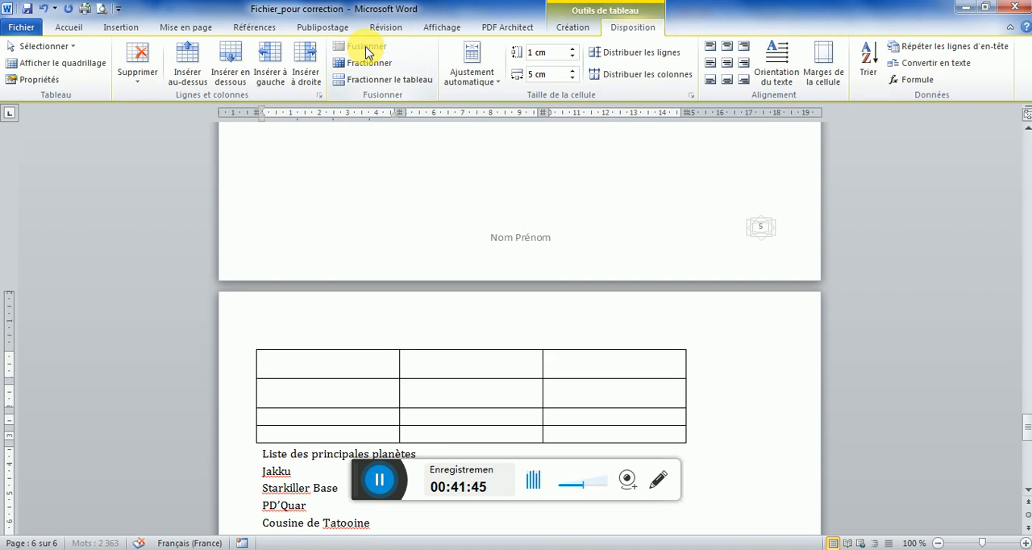
Merge the three cells of the table's last row and switch to the model PDF to compare
left_click(400, 436)
left_click_drag(407, 435, 565, 433)
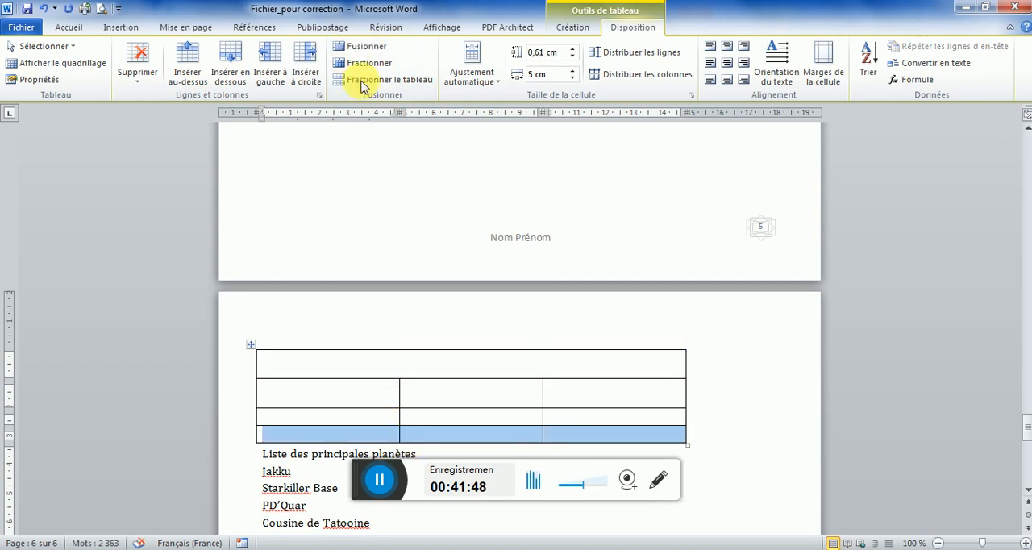
left_click(363, 49)
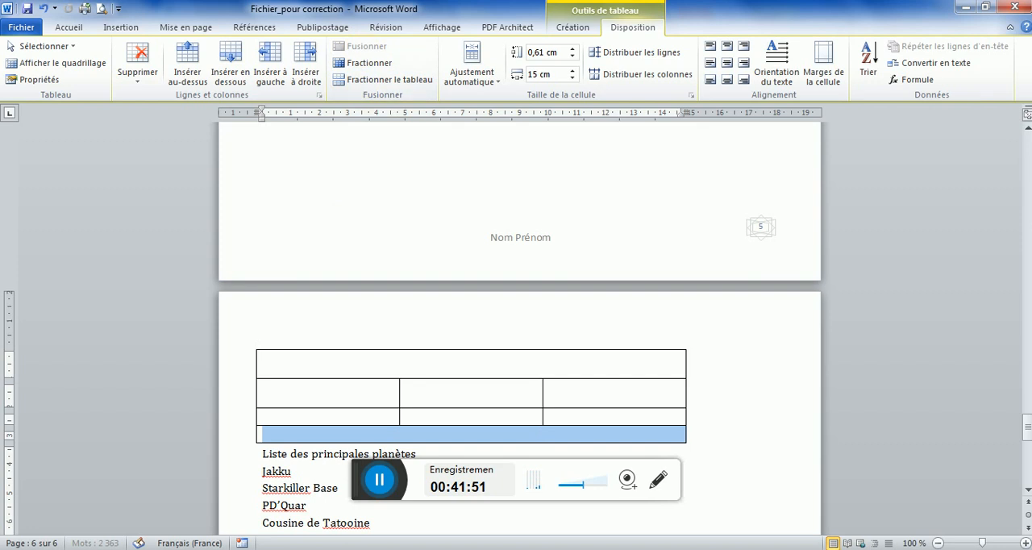
key("alt+Tab")
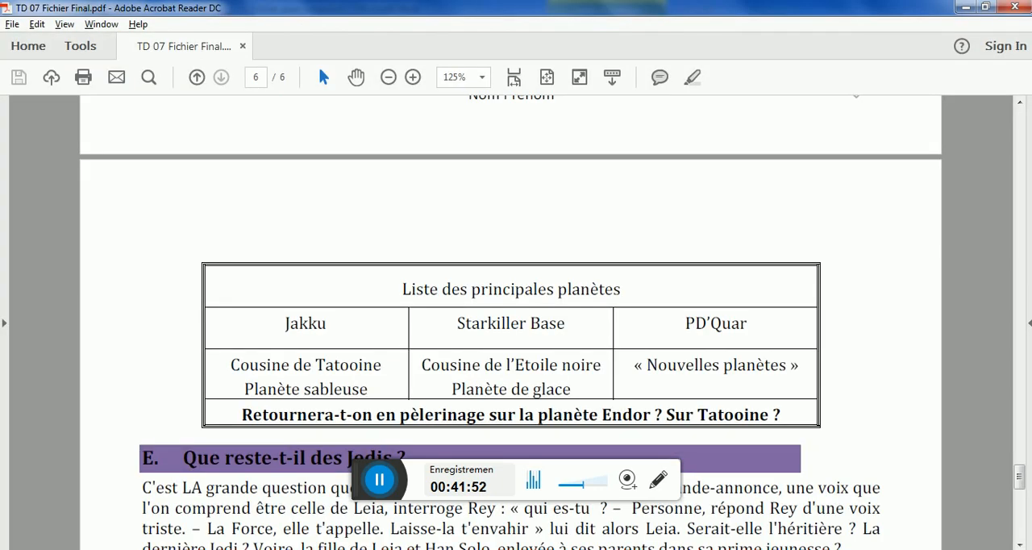
Back in Word, move "Liste des principales planètes" into the table's merged first row without a blank line and centre it both ways
key("alt+Tab")
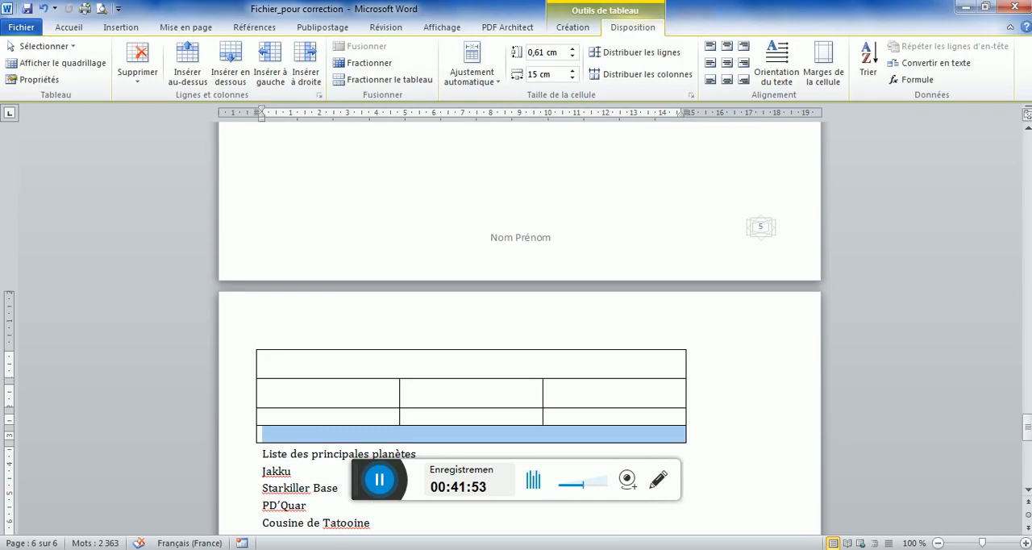
left_click(245, 455)
key("ctrl+c")
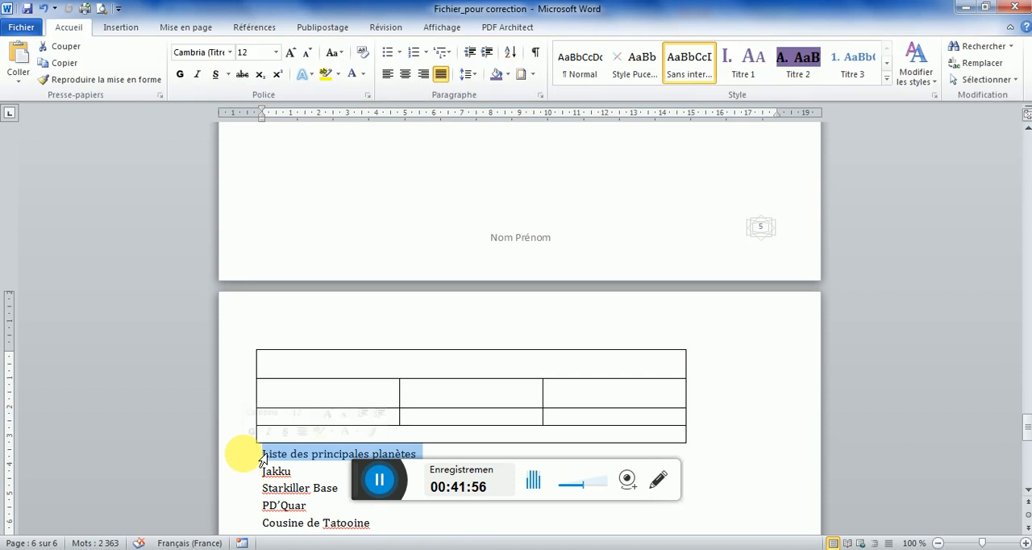
key("Delete")
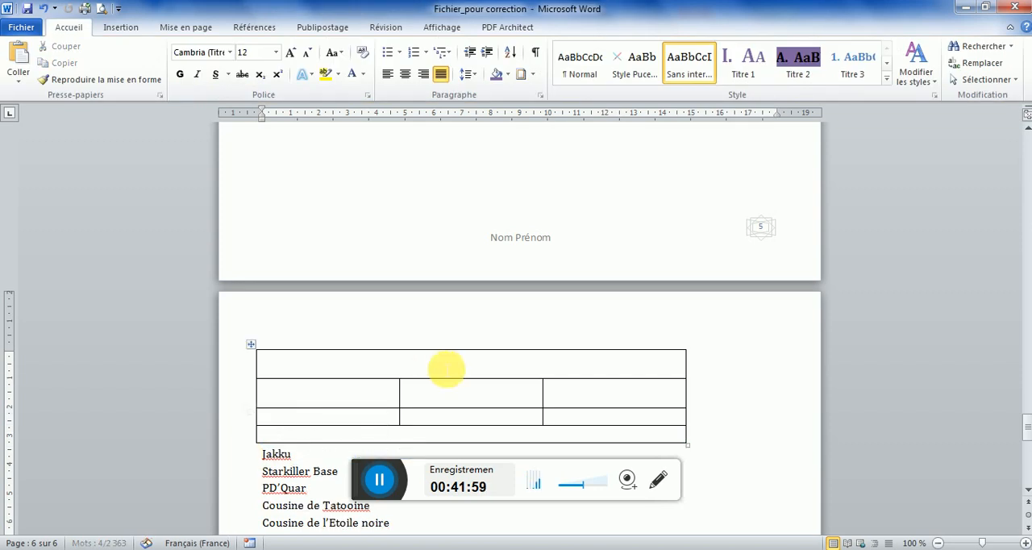
left_click(444, 365)
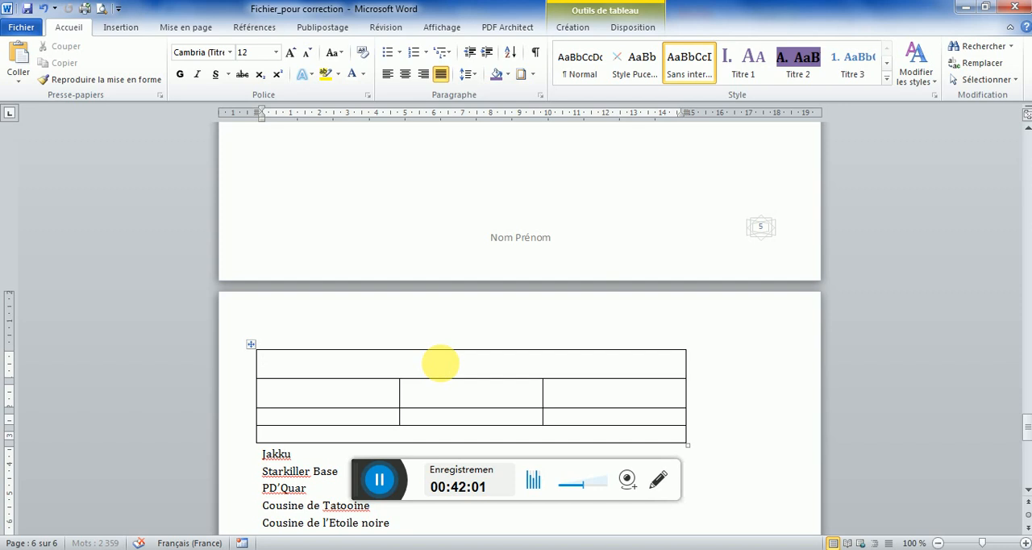
key("ctrl+v")
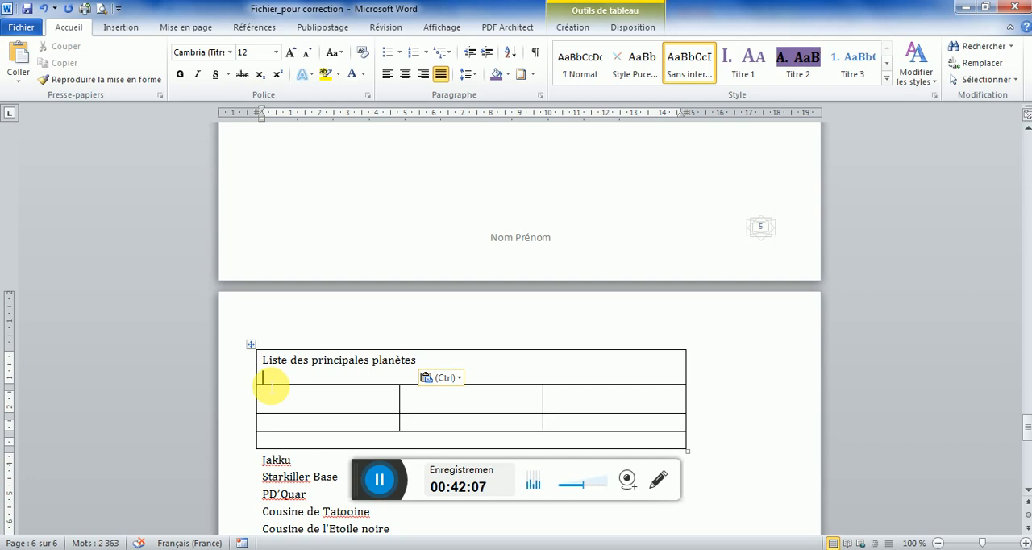
key("BackSpace")
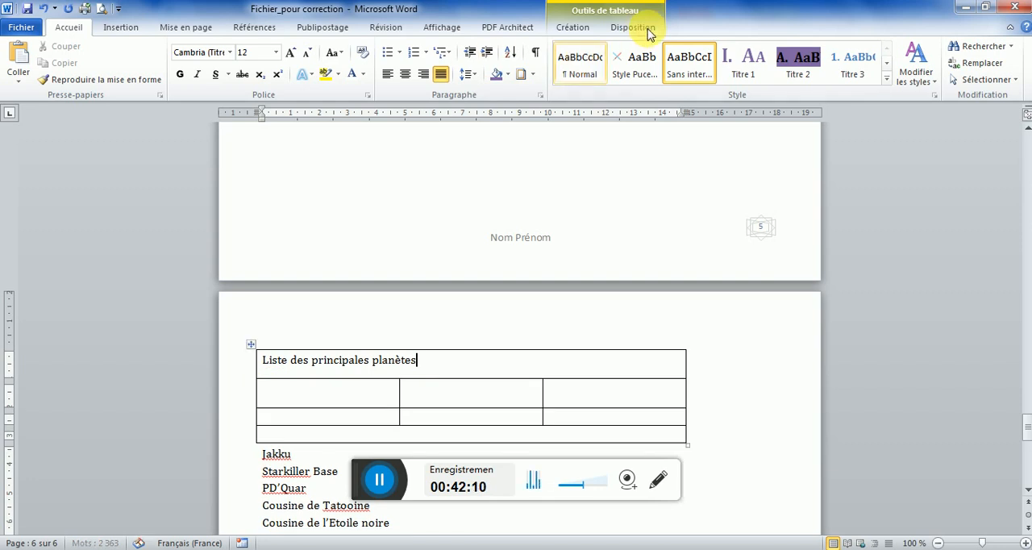
left_click(633, 28)
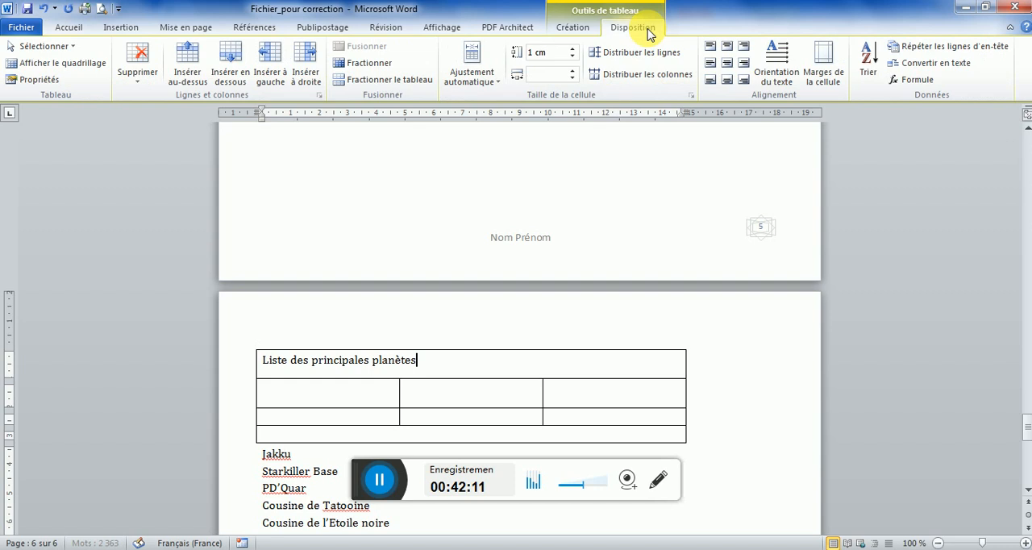
left_click(728, 65)
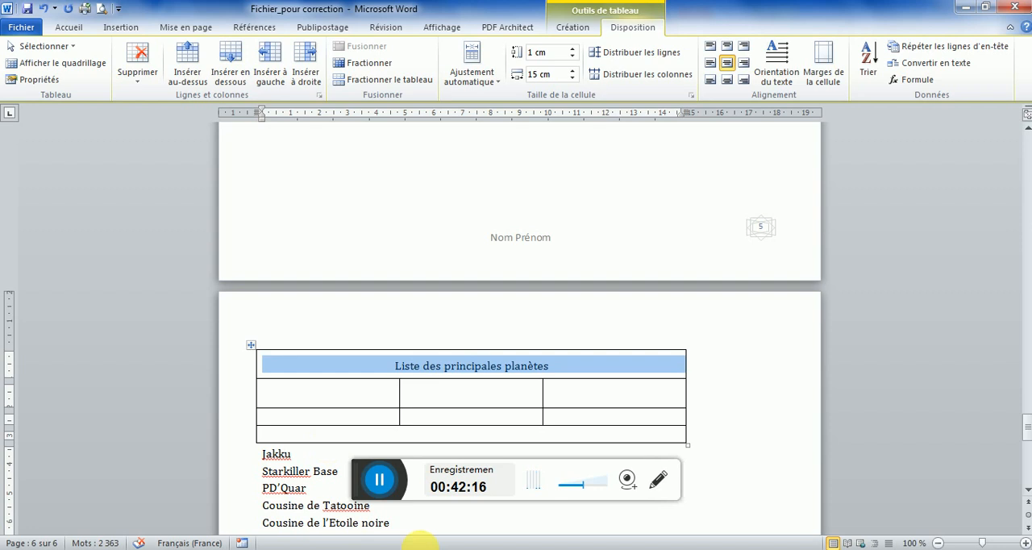
After checking the model PDF, move "Jakku" from below the table into the second row's first cell, without an extra blank line
key("alt+Tab")
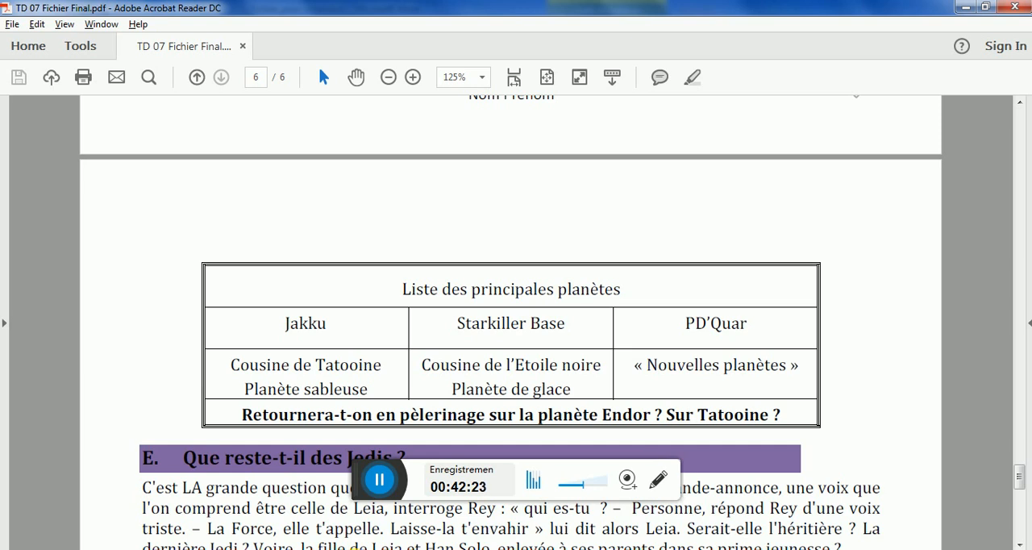
key("alt+Tab")
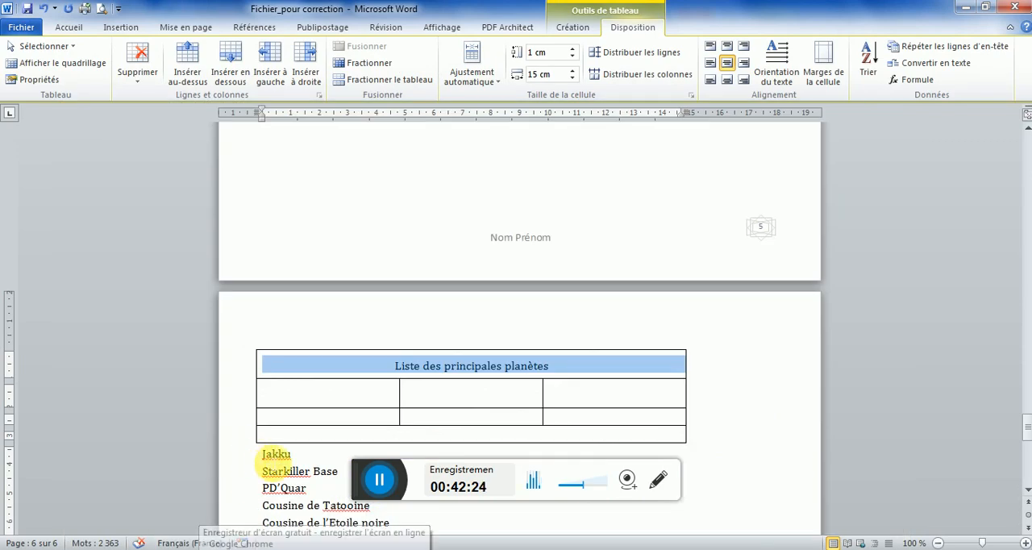
double_click(274, 454)
left_click_drag(274, 454, 300, 394)
left_click(276, 413)
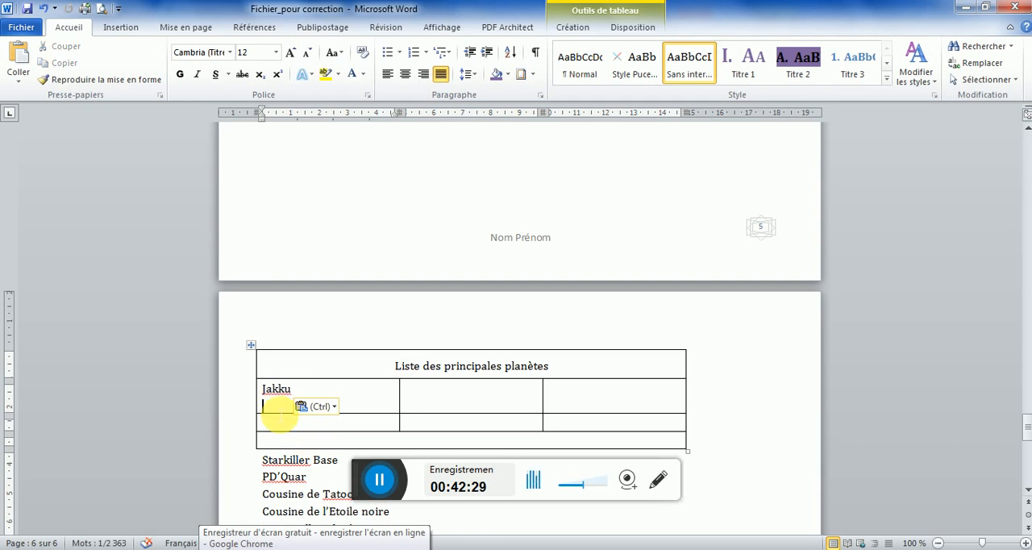
key("BackSpace")
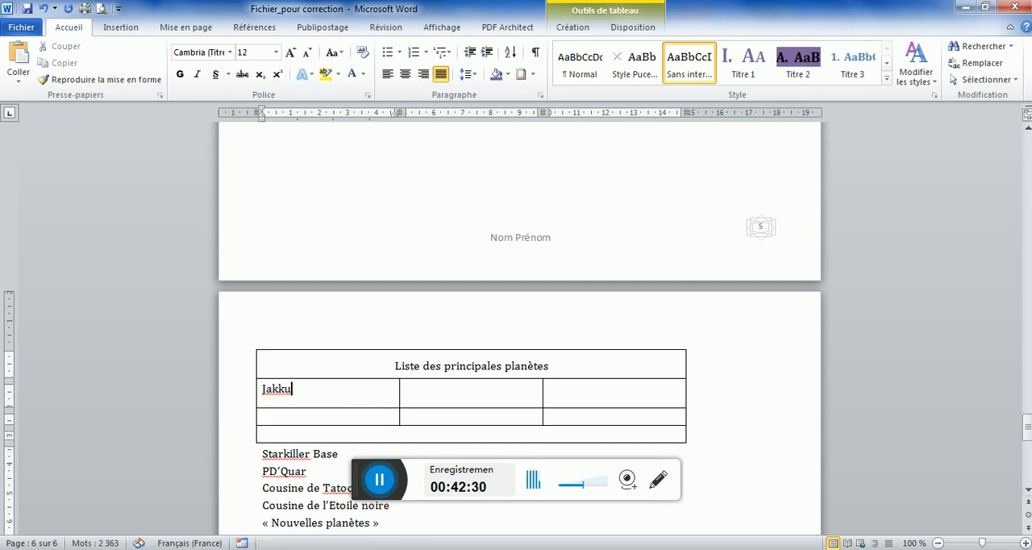
Move "Starkiller Base" and "PD'Quar" into the second row's second and third cells, removing the extra blank line in each
left_click(242, 453)
left_click_drag(358, 444, 443, 395)
left_click(424, 411)
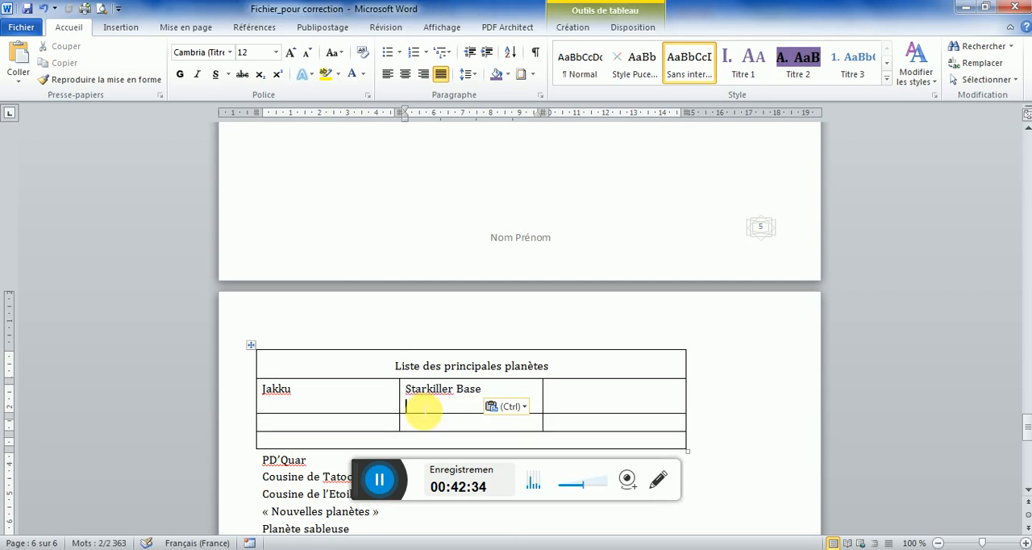
key("BackSpace")
left_click(254, 454)
left_click_drag(276, 460, 594, 398)
left_click(570, 414)
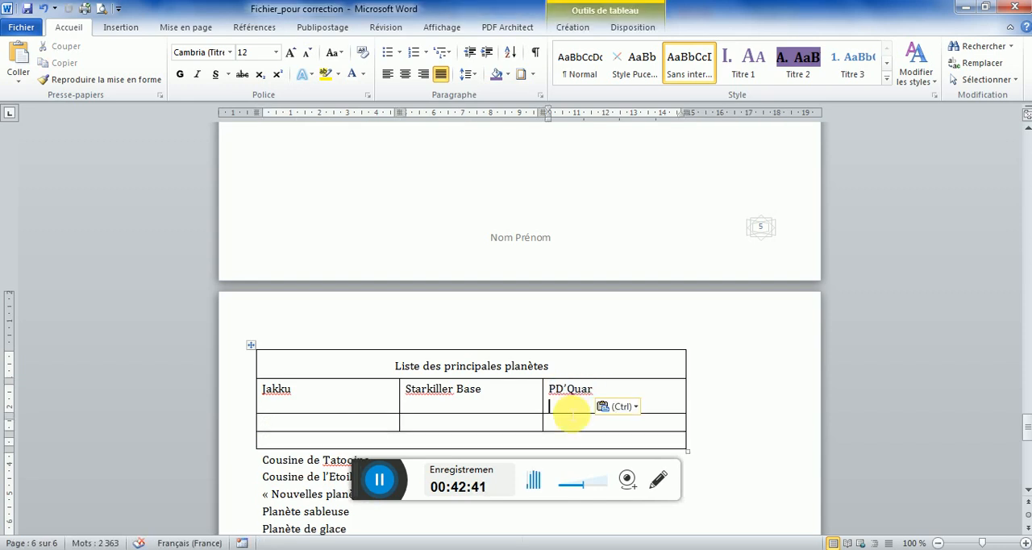
key("BackSpace")
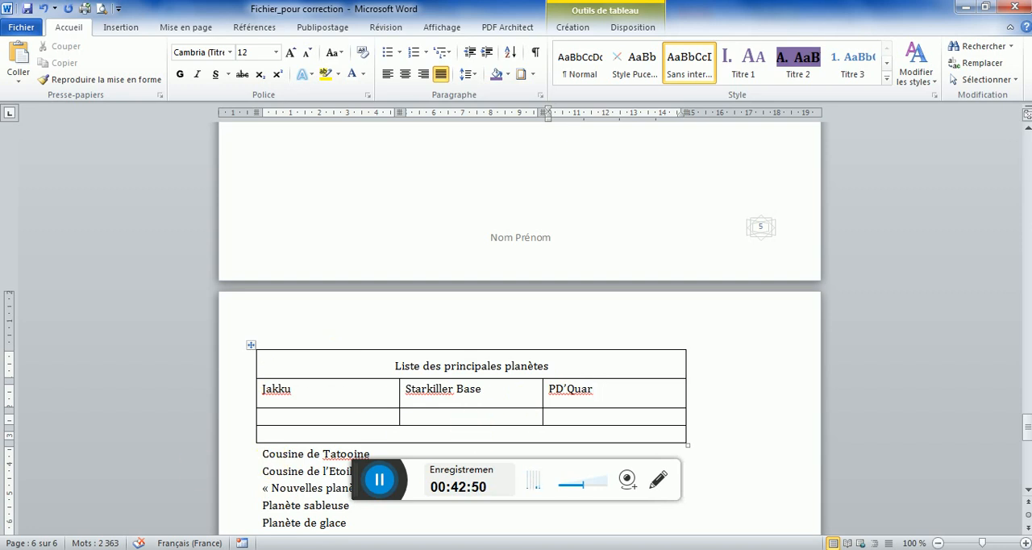
After comparing with the model PDF, move "Cousine de Tatooine" into the third row's first cell, without an extra blank line
key("alt+Tab")
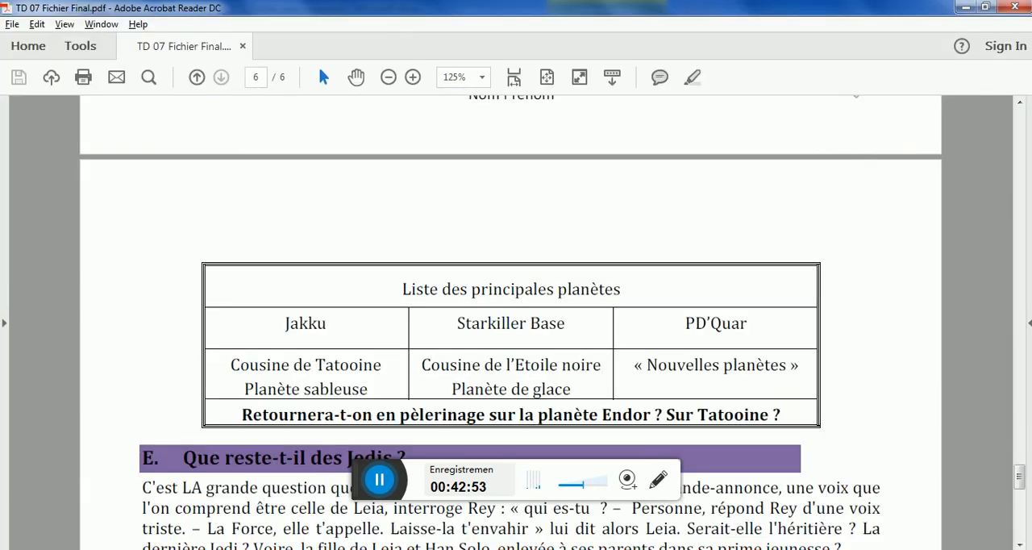
key("alt+Tab")
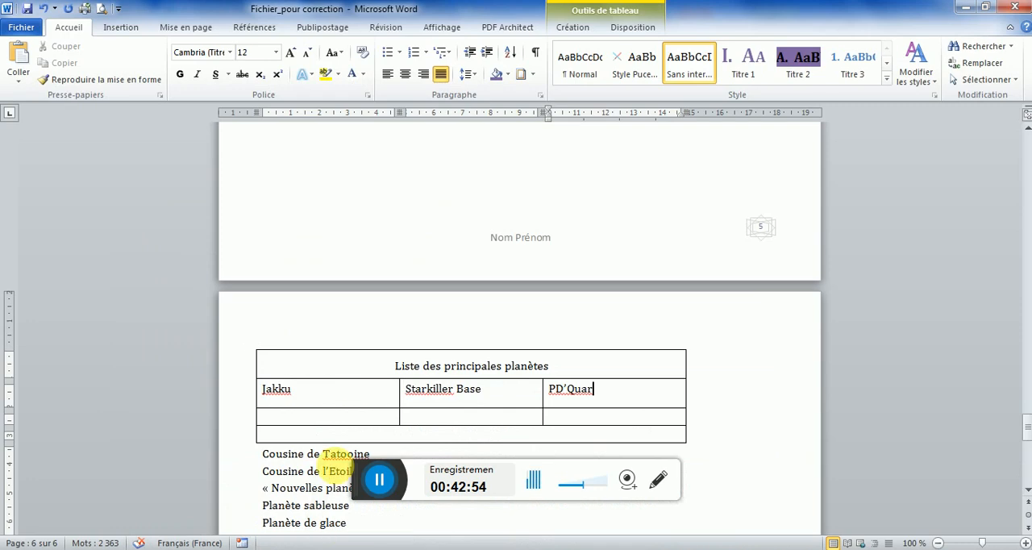
left_click(258, 458)
left_click_drag(271, 454, 298, 415)
left_click(305, 436)
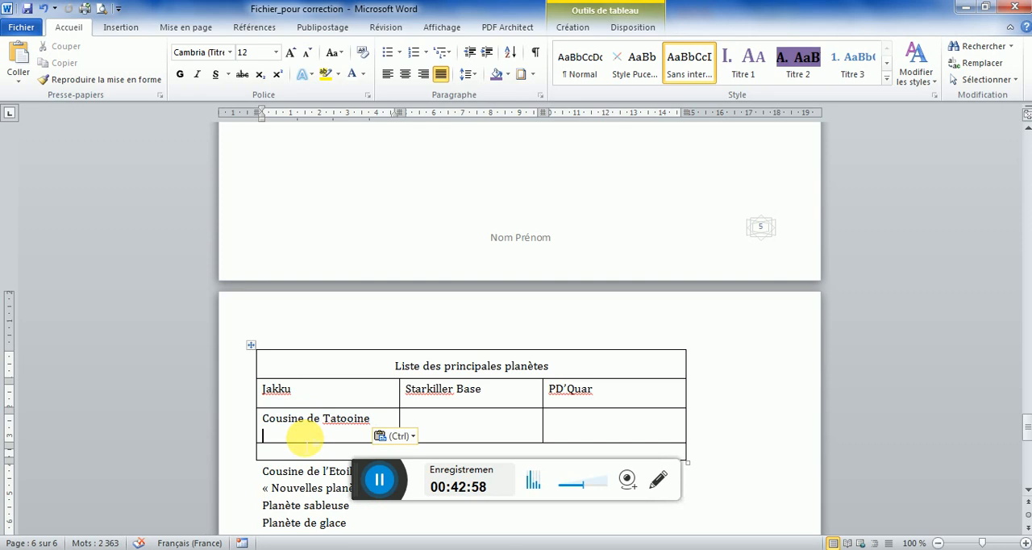
key("BackSpace")
Move "Cousine de l'Etoile noire" and "« Nouvelles planètes »" into the third row's second and third cells, removing the extra blank lines
left_click(259, 462)
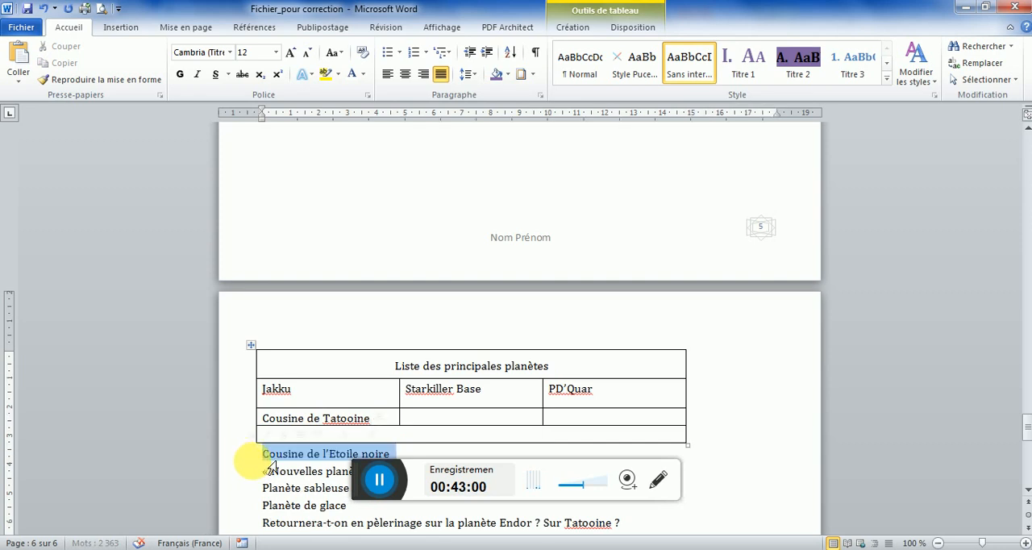
left_click_drag(279, 454, 431, 422)
left_click(427, 428)
key("BackSpace")
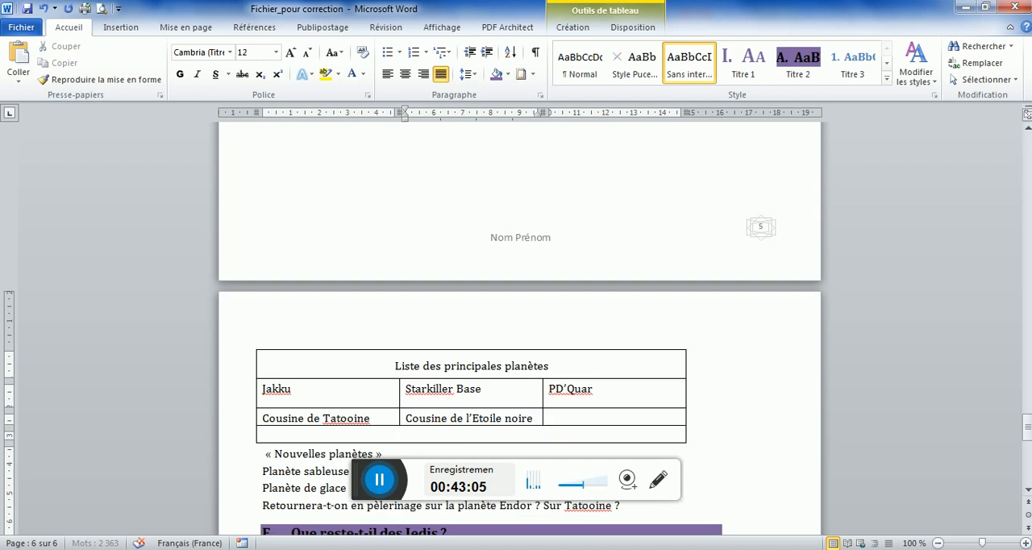
left_click(256, 454)
left_click_drag(268, 462, 578, 419)
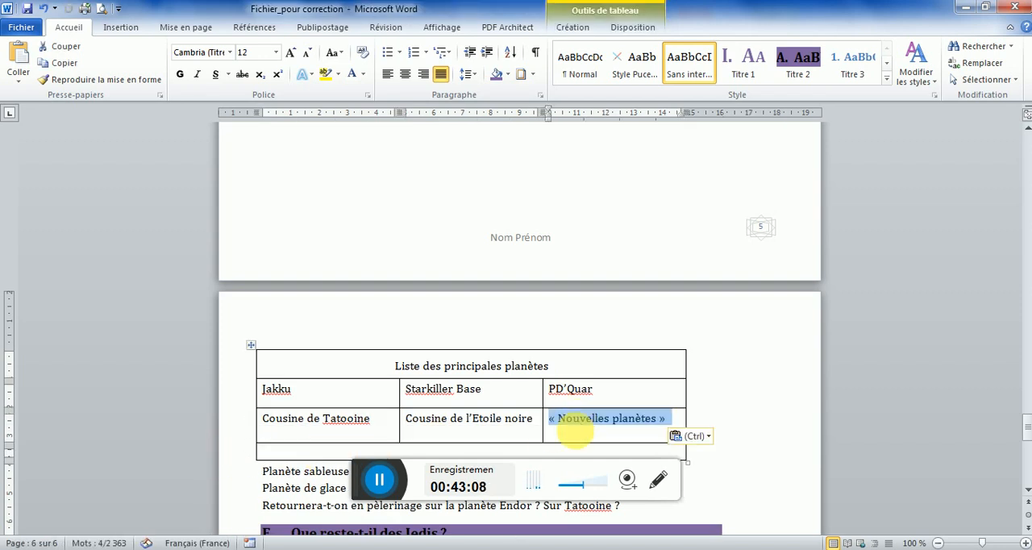
left_click(577, 439)
key("BackSpace")
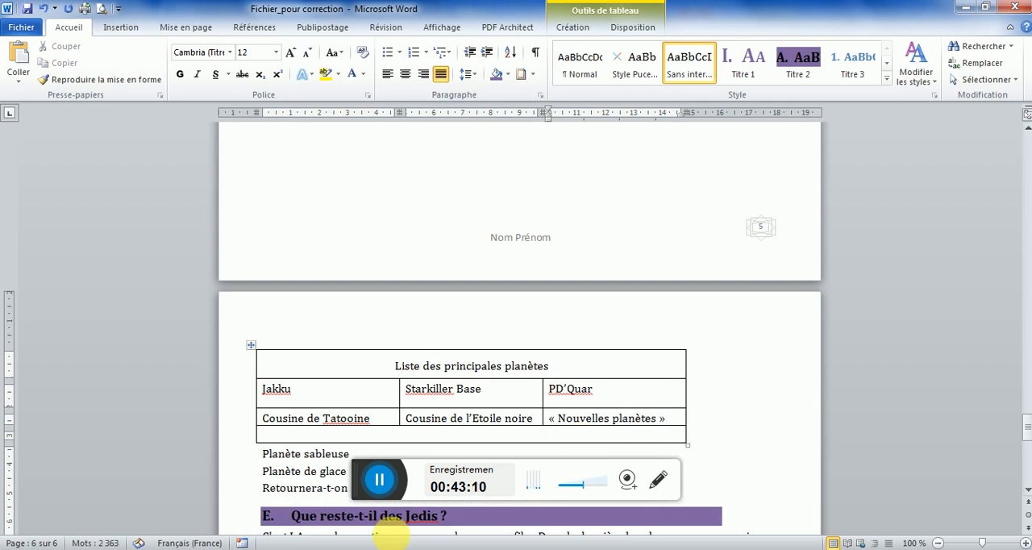
After checking the model PDF, move "Planète sableuse" onto its own line under "Cousine de Tatooine", without a leading space
left_click(360, 549)
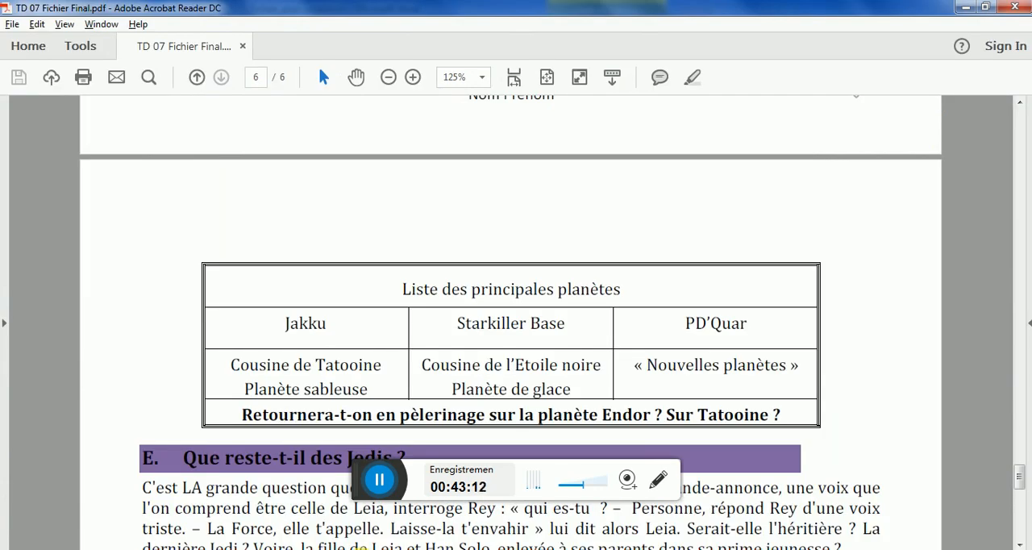
left_click(360, 549)
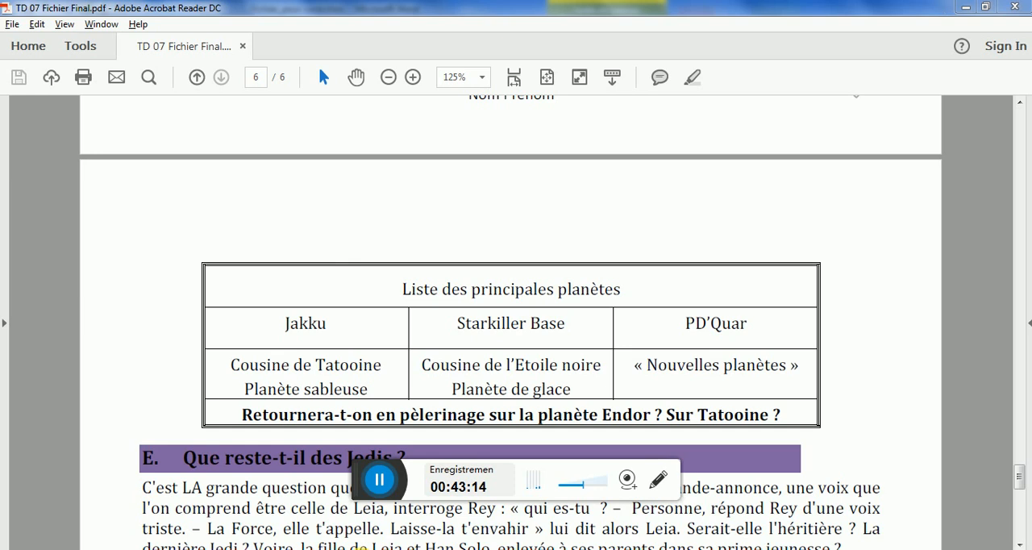
left_click(258, 460)
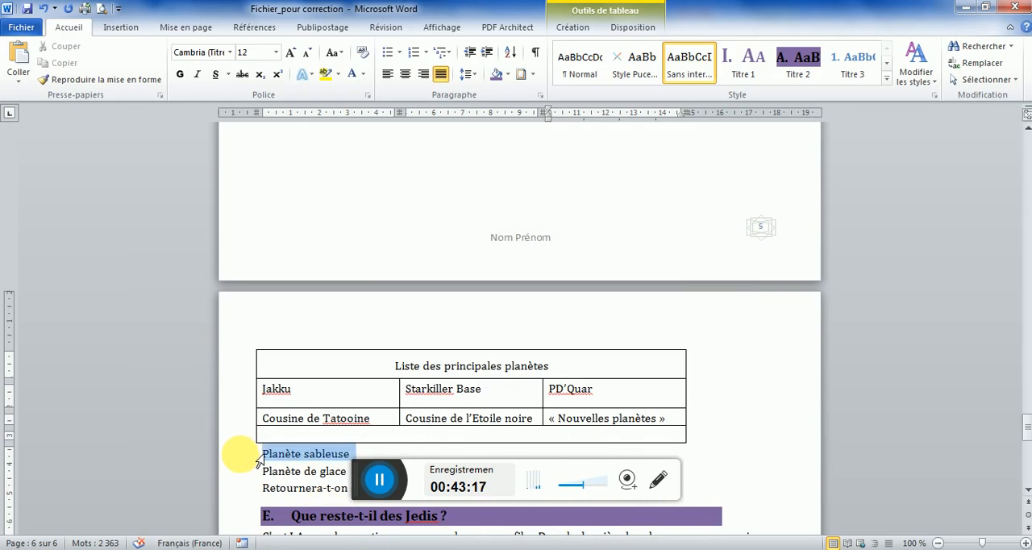
left_click_drag(315, 461, 375, 422)
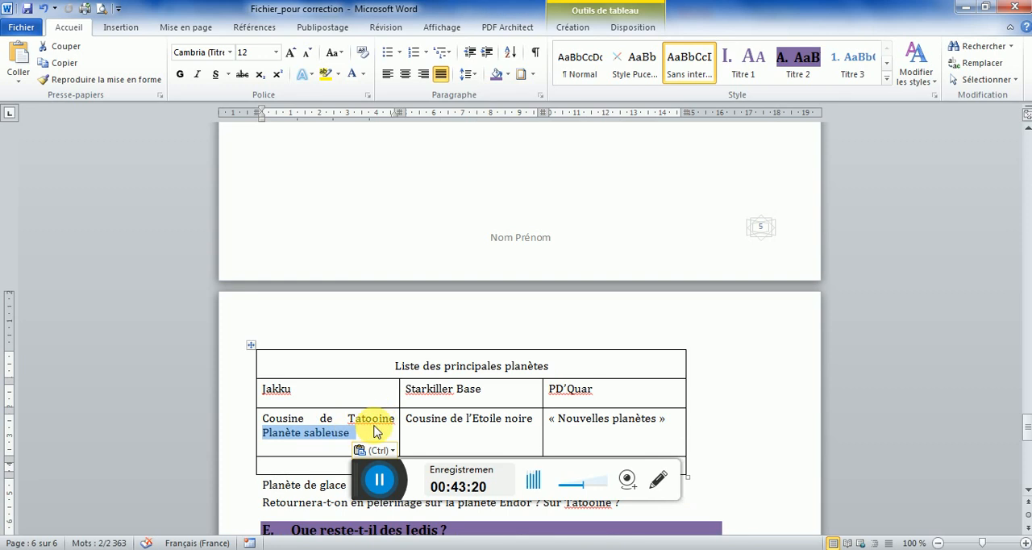
left_click(398, 425)
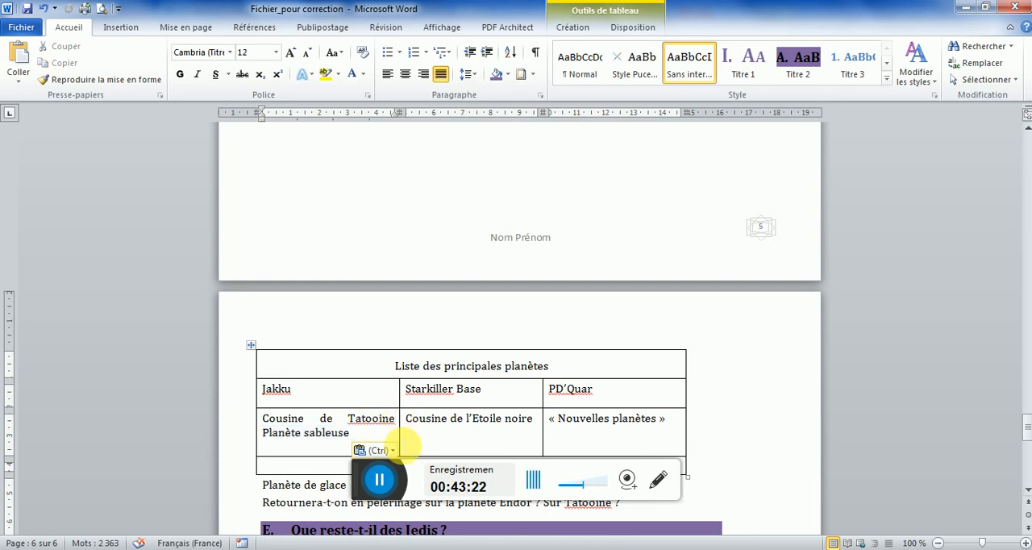
key("Return")
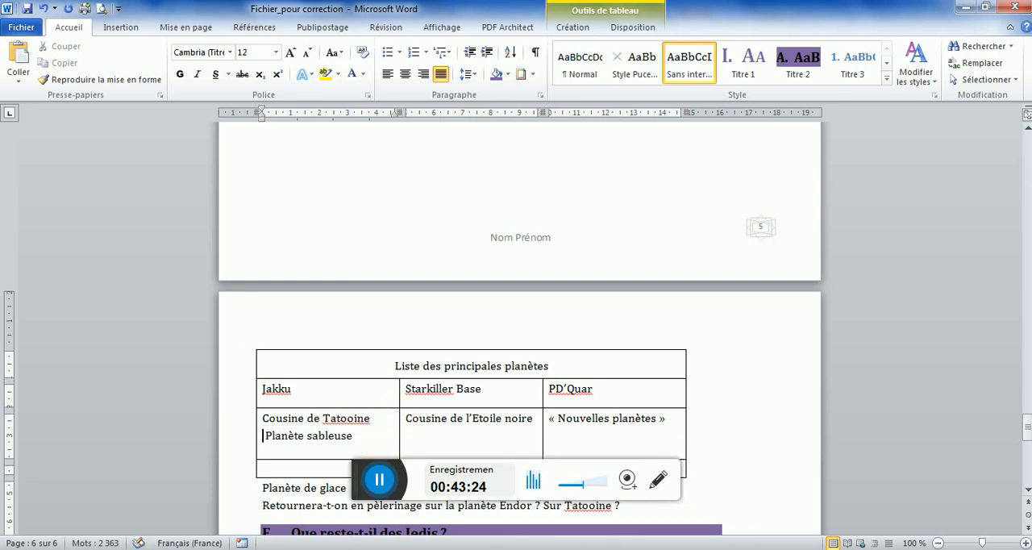
key("Delete")
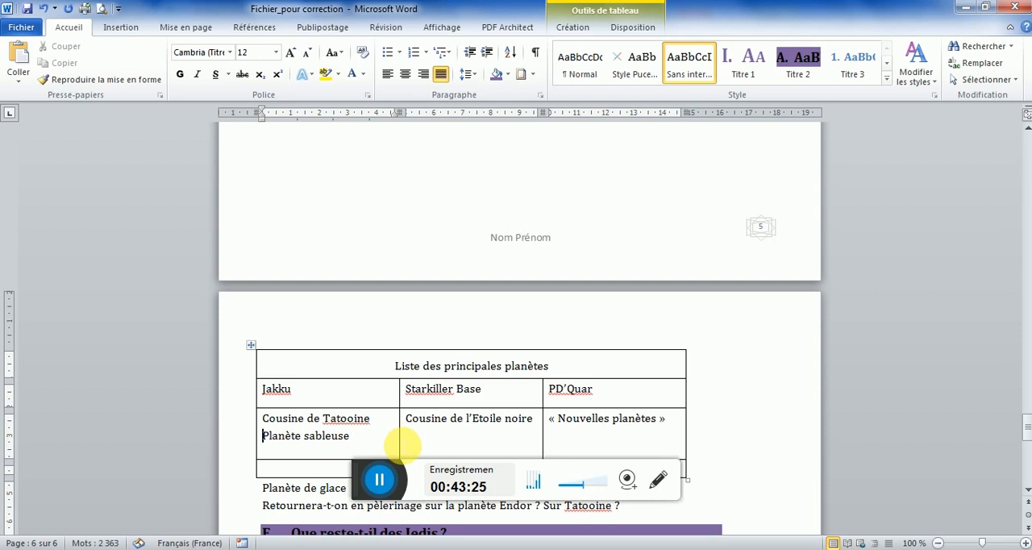
Add a line under "Cousine de l'Etoile noire" in the third row and move "Planète de glace" onto it
left_click(253, 493)
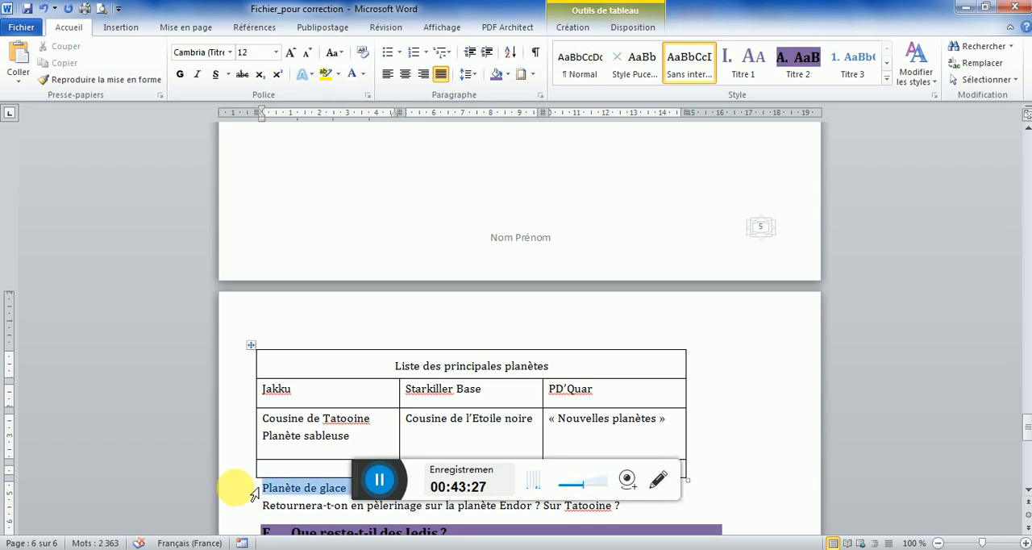
left_click(536, 427)
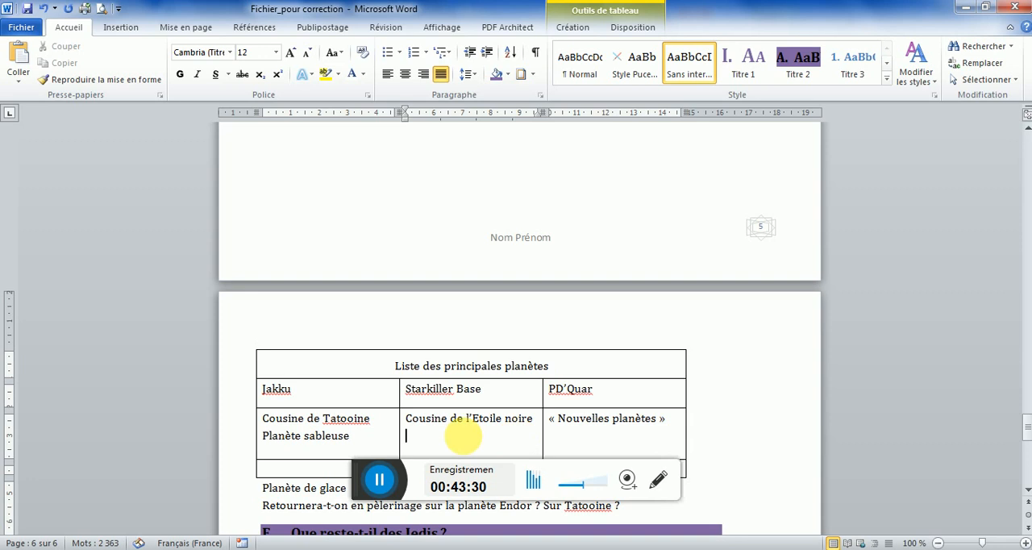
left_click(246, 488)
left_click_drag(266, 488, 409, 435)
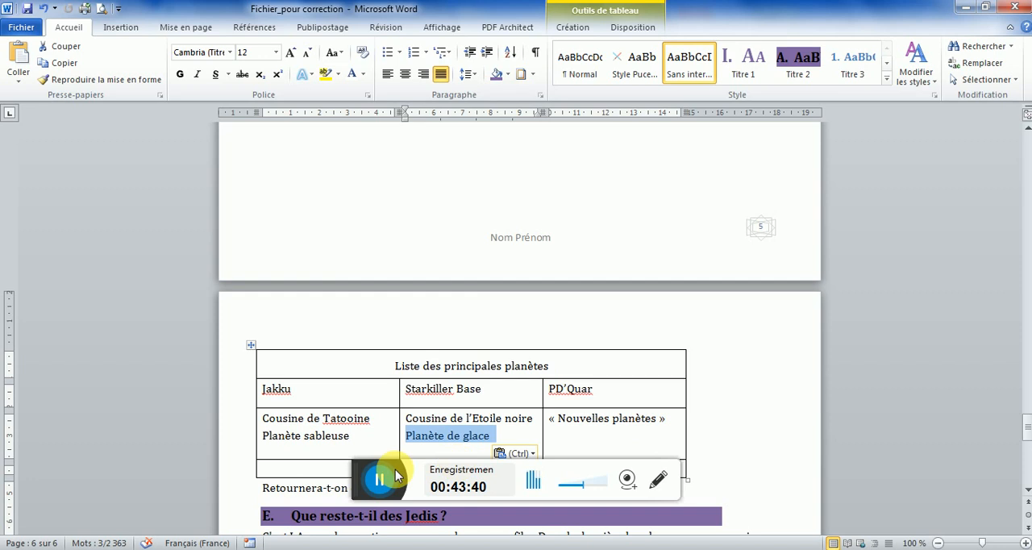
Move the line "Retournera-t-on en pèlerinage sur la planète Endor ? Sur Tatooine ?" into the table's merged last row
left_click(232, 488)
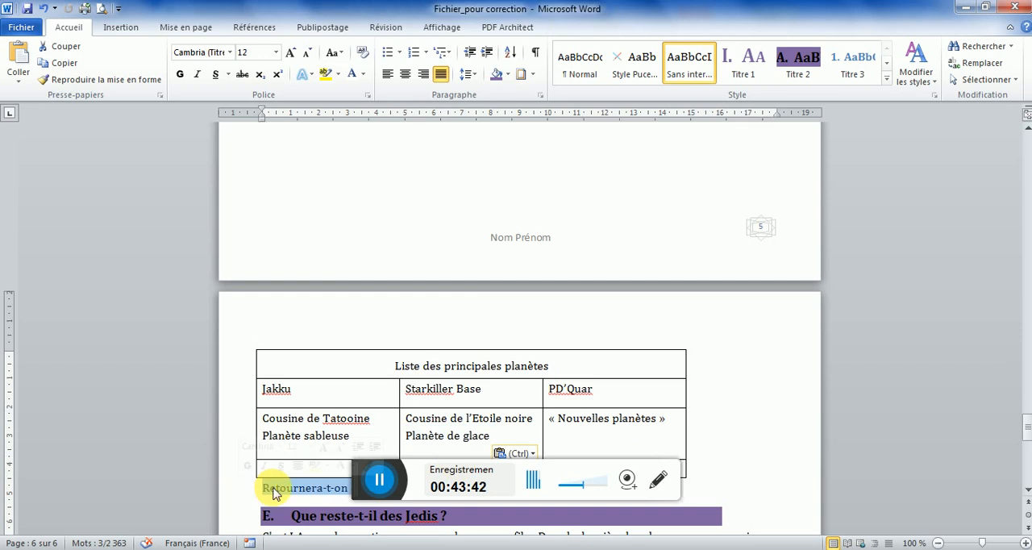
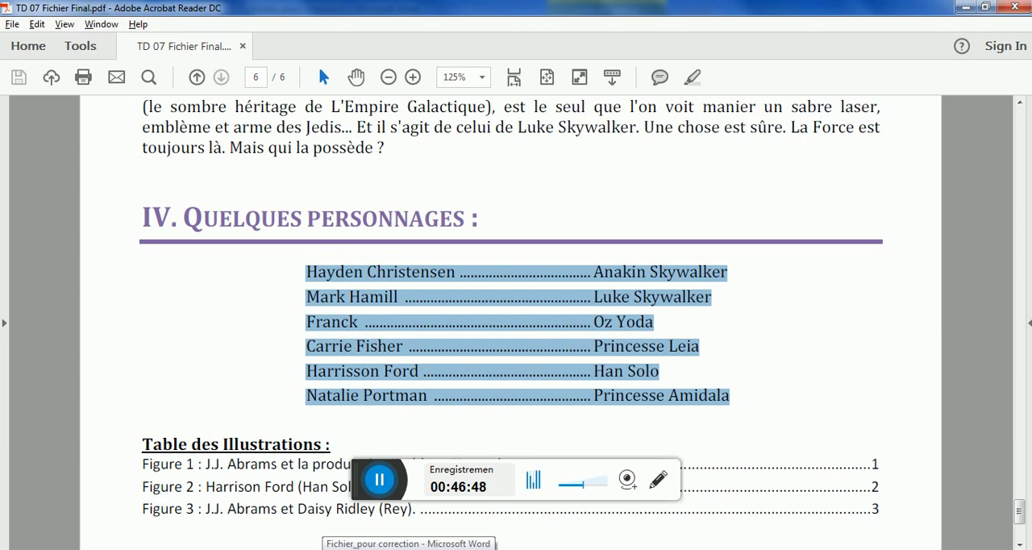
In Word, define a left-aligned tab stop at 4 cm without leader for the six actor lines under "Quelques personnages"
left_click(409, 549)
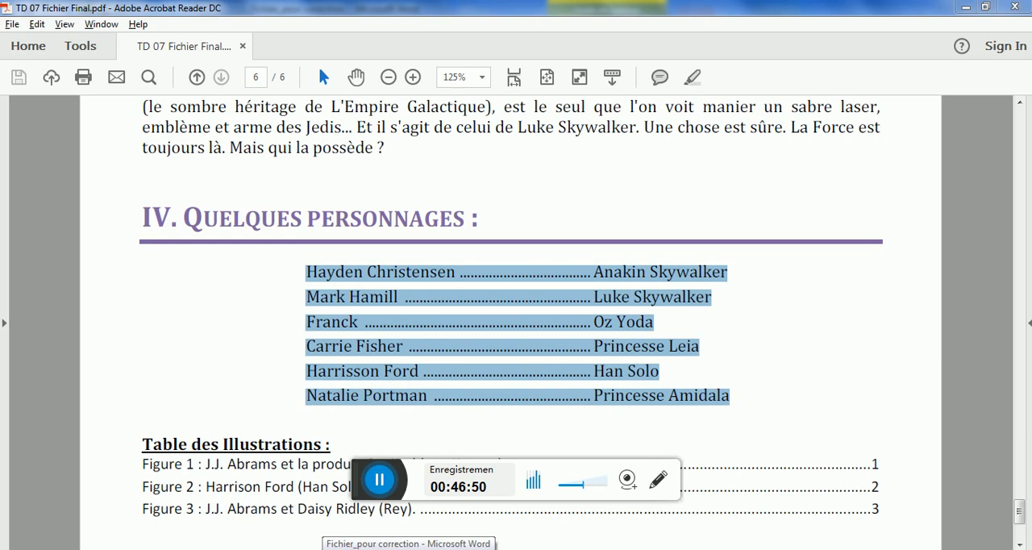
left_click_drag(1022, 427, 1027, 463)
left_click_drag(266, 283, 259, 374)
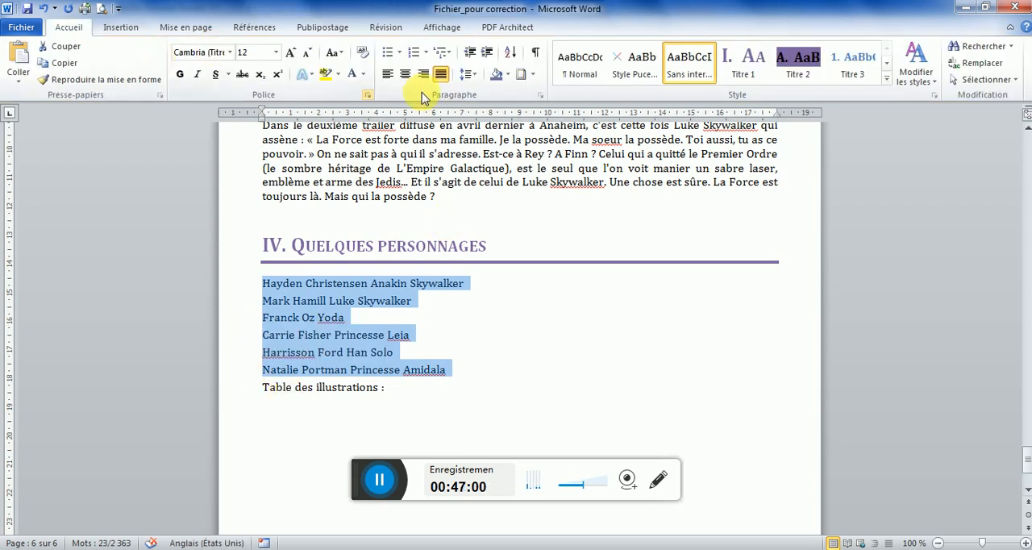
left_click(541, 95)
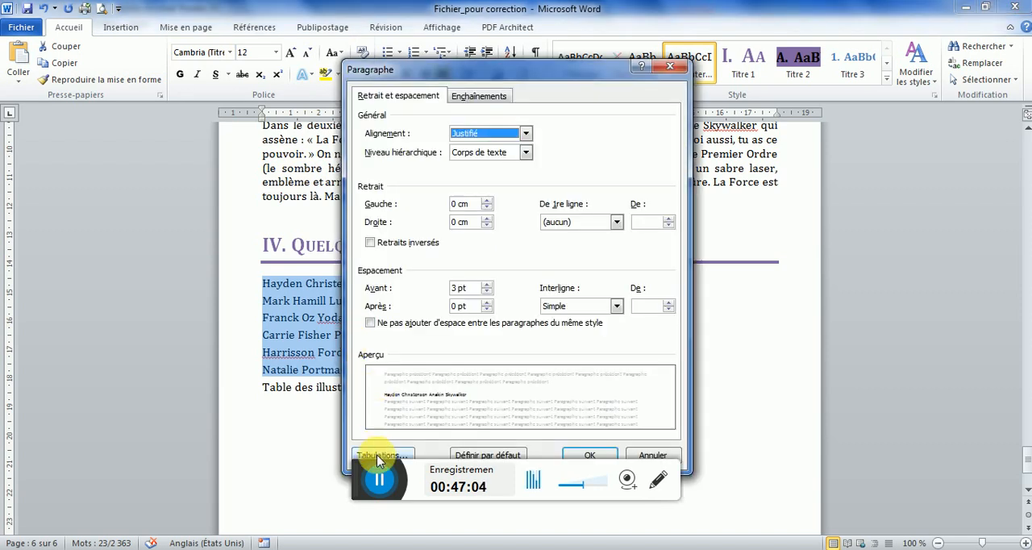
left_click(379, 453)
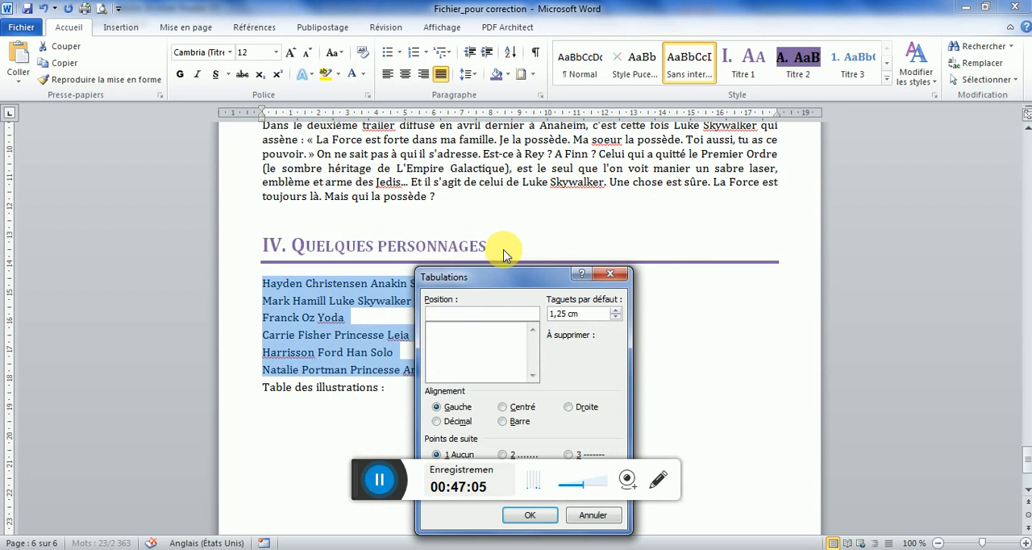
left_click_drag(505, 274, 613, 179)
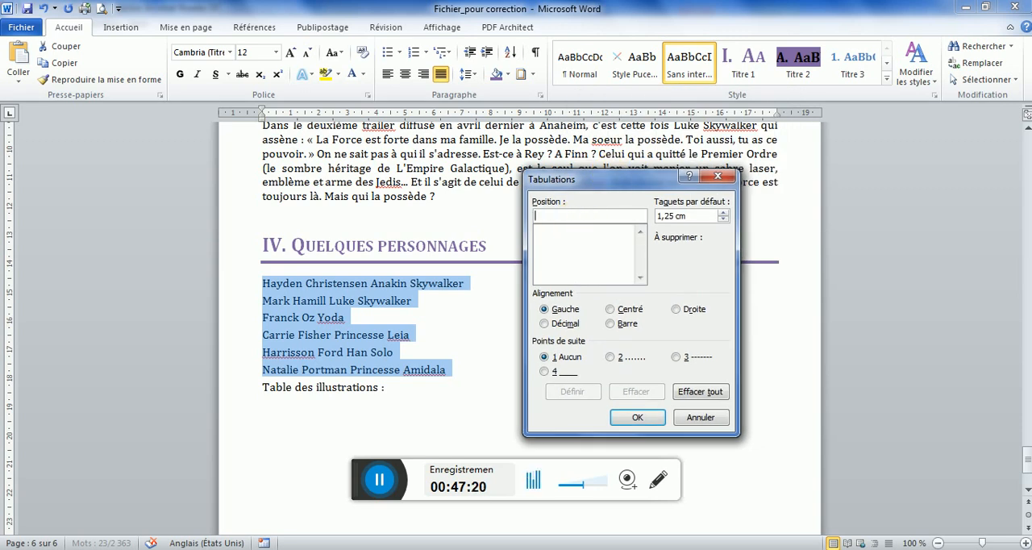
type("4")
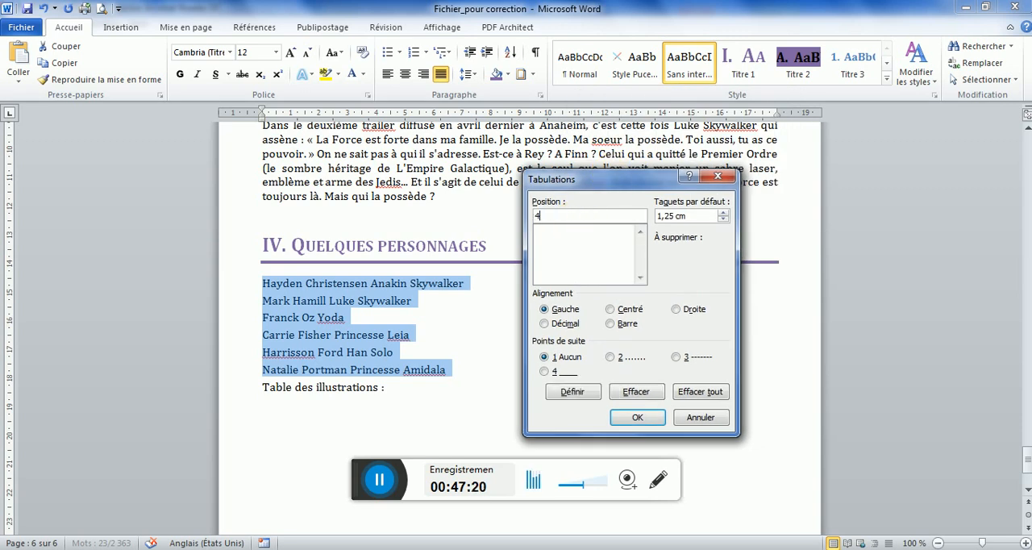
left_click(572, 391)
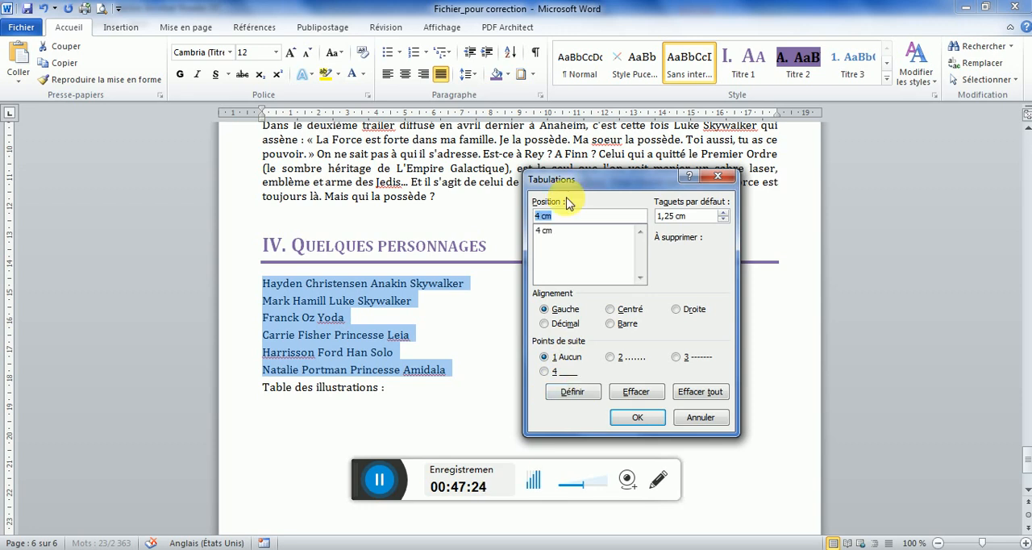
Add a left-aligned tab stop at 11 cm with dotted leader 2 to the same six lines and apply the tab settings
type("11")
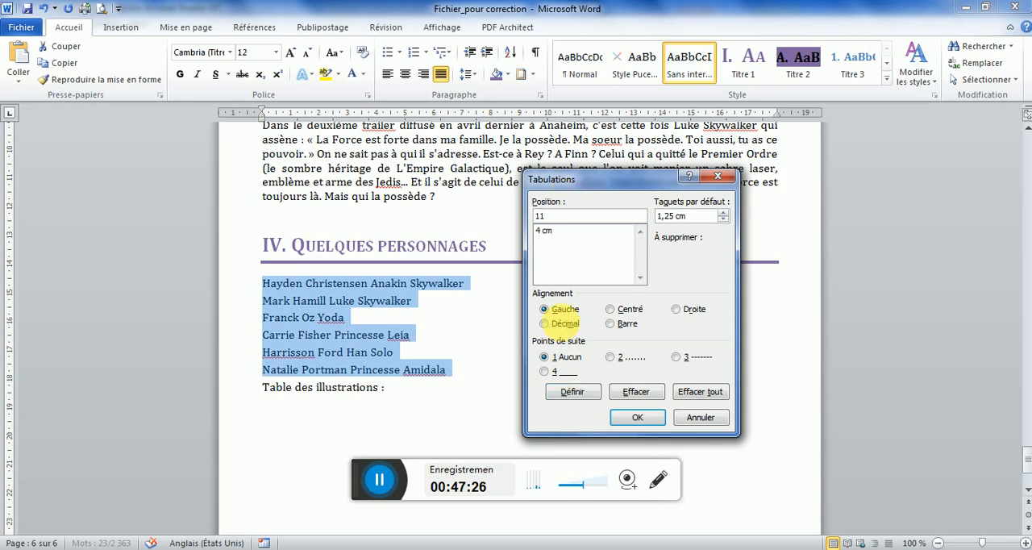
left_click(609, 357)
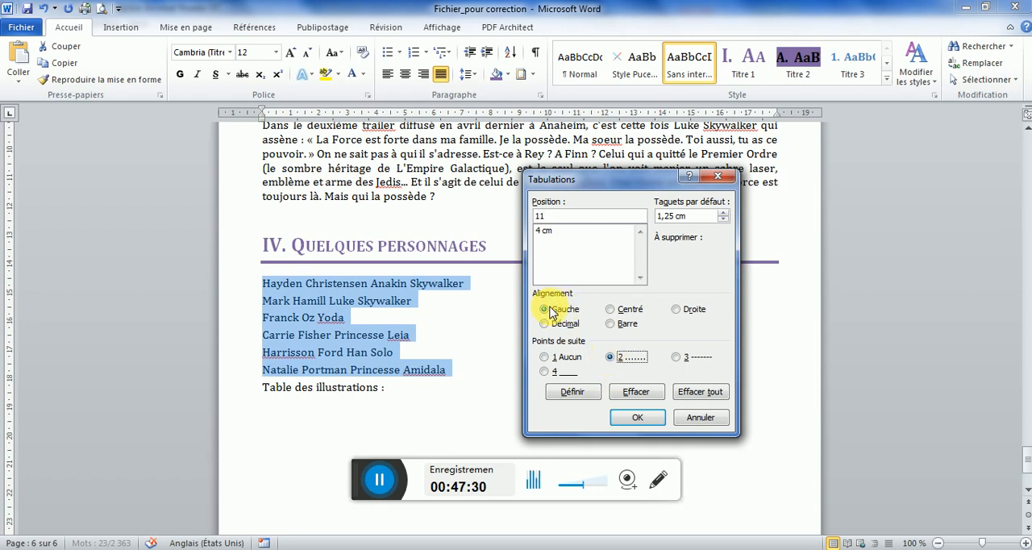
left_click(567, 394)
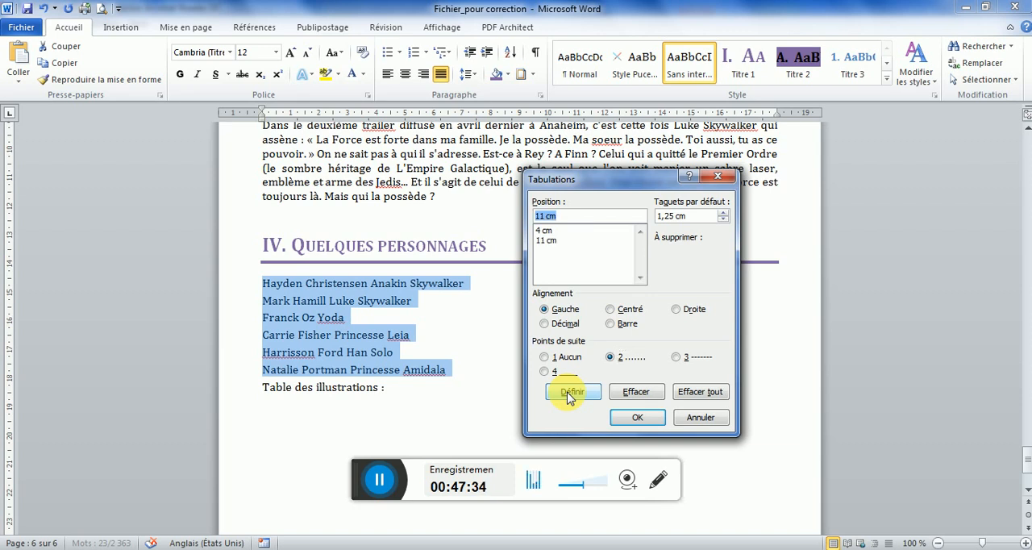
left_click(641, 422)
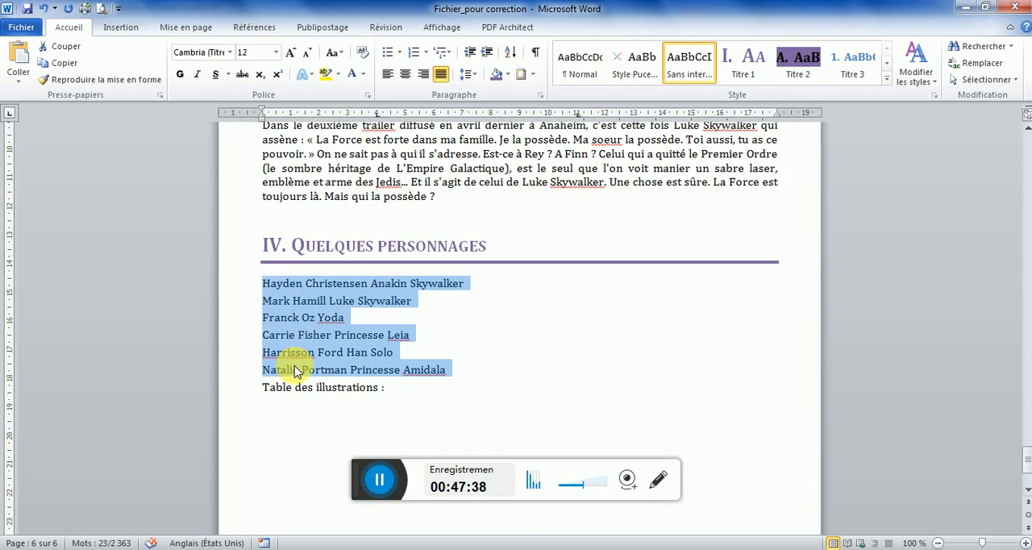
Insert a tab before "Hayden Christensen" and another before "Anakin Skywalker" to align the first line on its tab stops
left_click(267, 288)
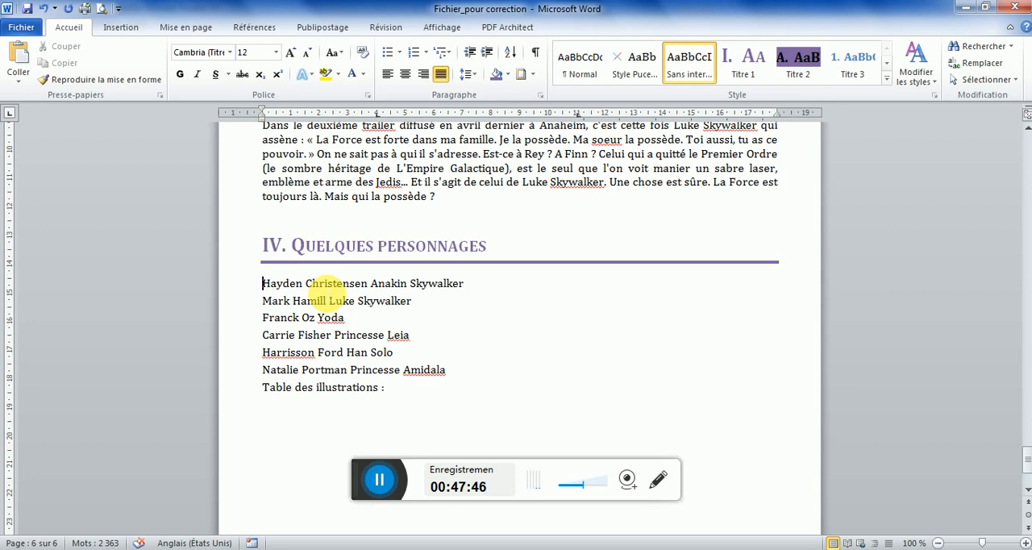
key("Tab")
key("Tab")
key("Tab")
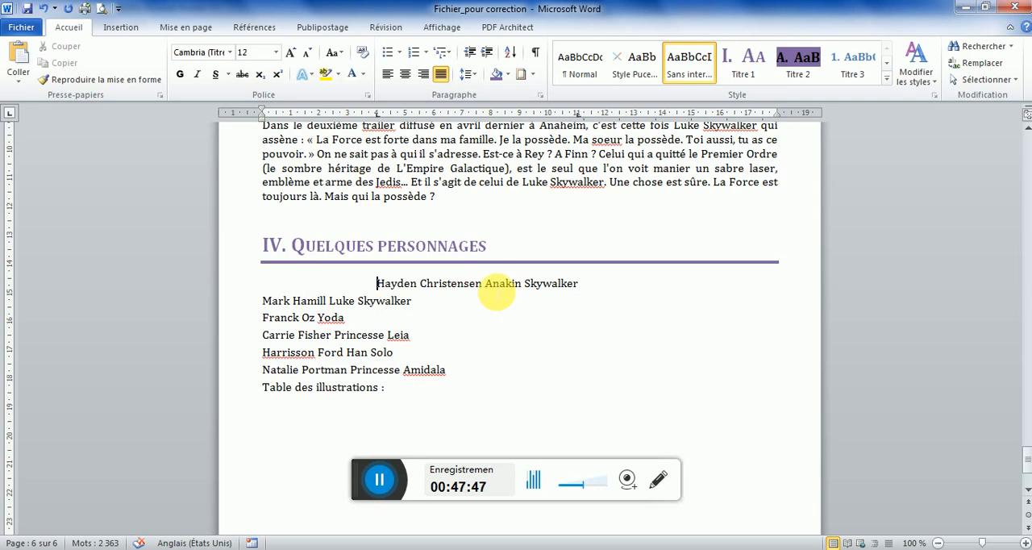
left_click(486, 283)
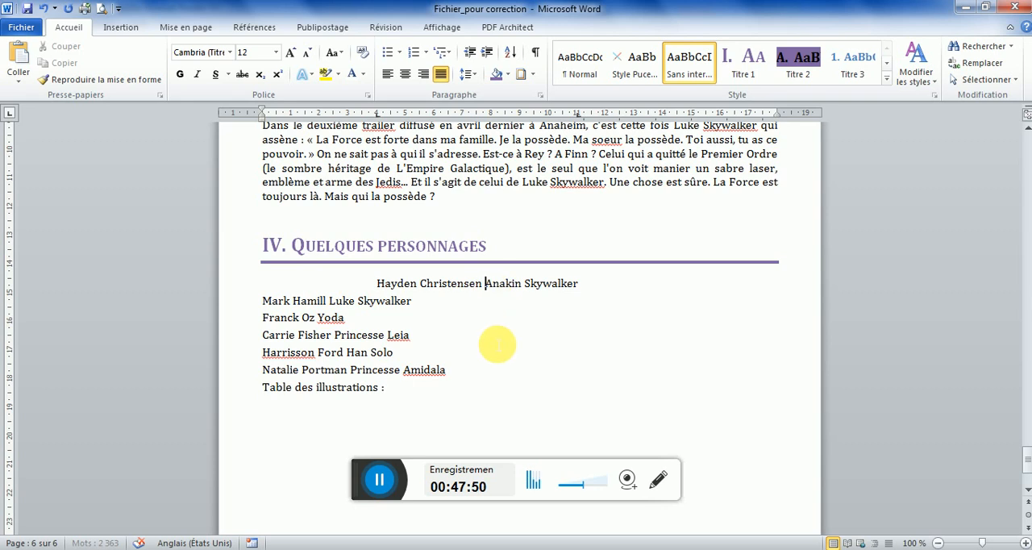
key("Tab")
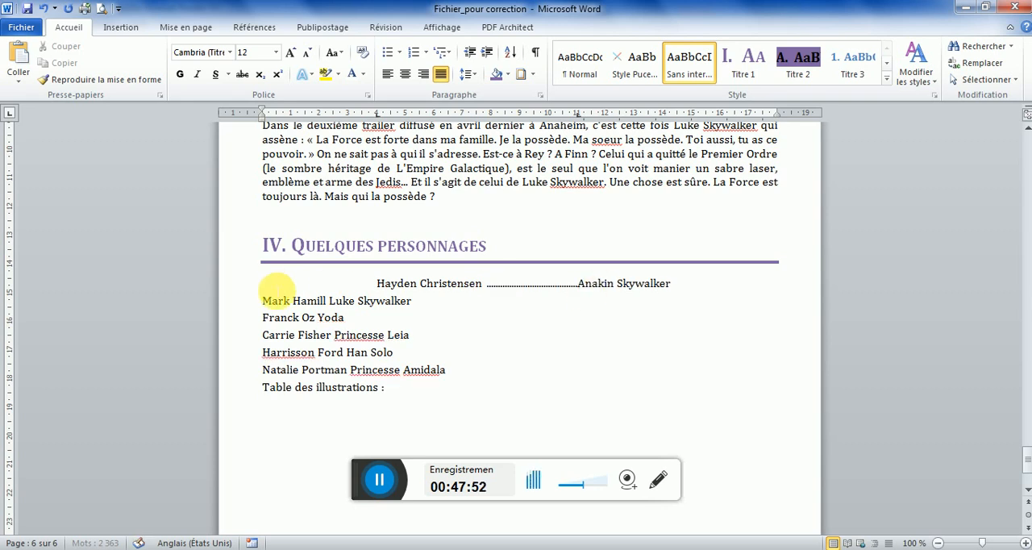
Indent the other five actor lines, from Mark Hamill to Natalie Portman, to the 4 cm tab stop
key("Tab")
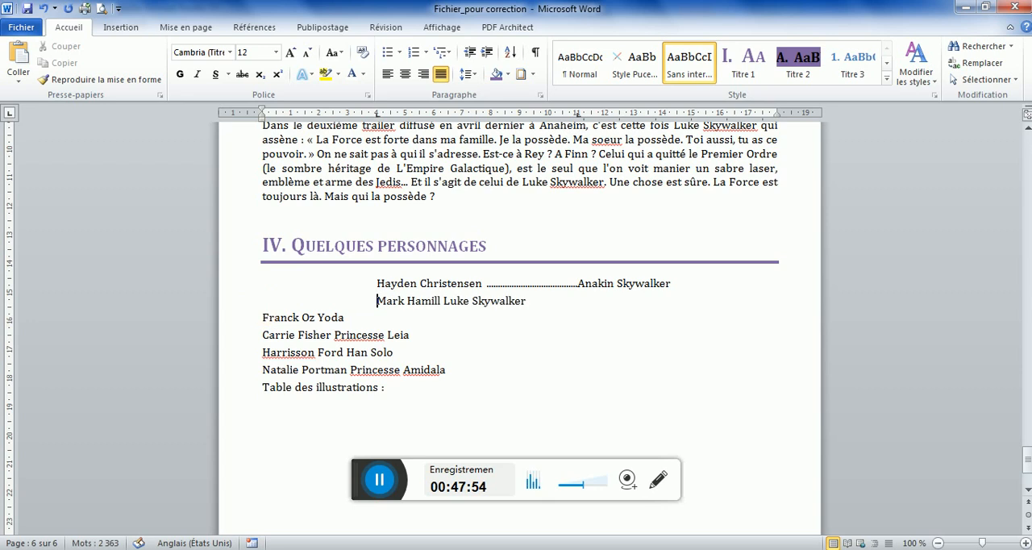
key("Tab")
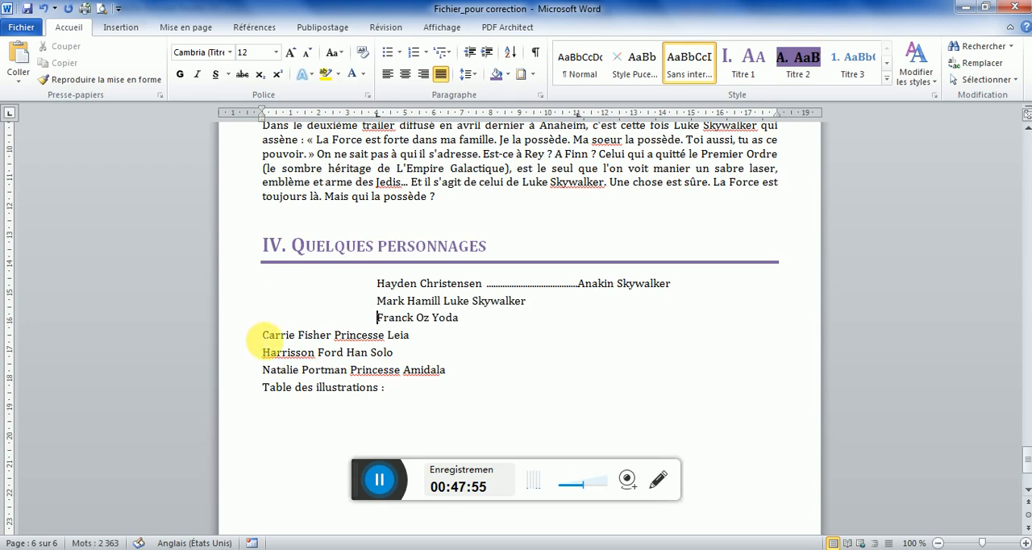
key("Tab")
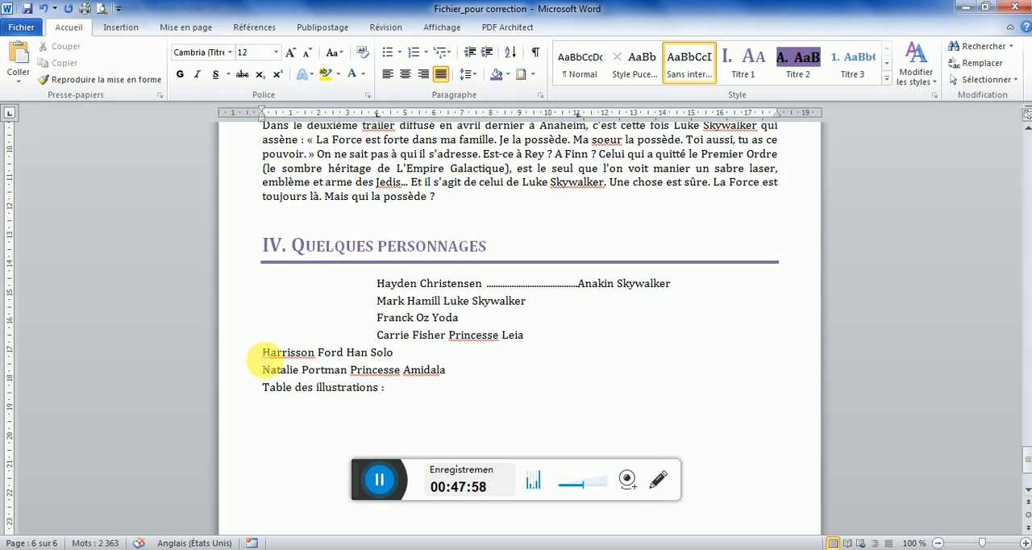
left_click(262, 353)
key("Tab")
left_click(264, 372)
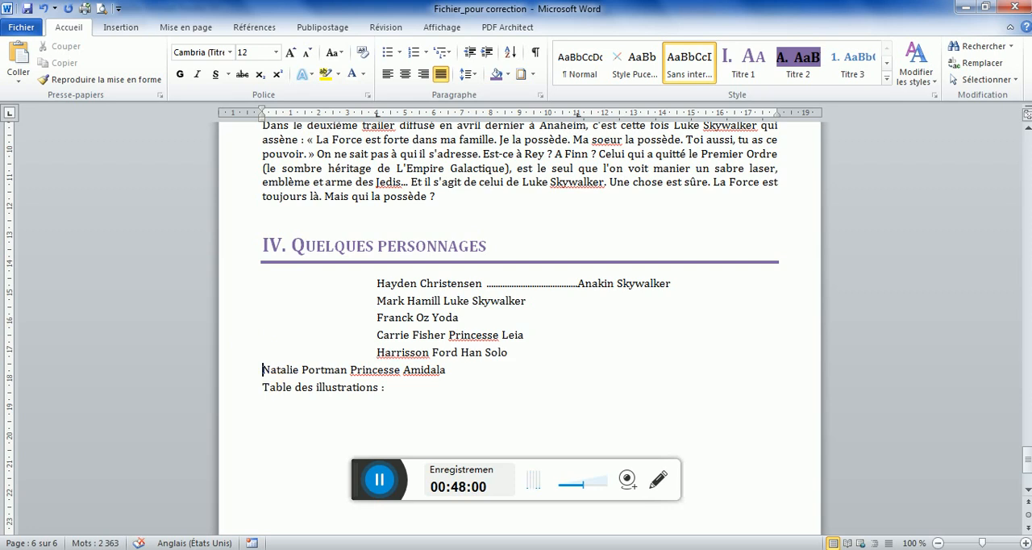
key("Tab")
Insert a tab before Luke Skywalker, Yoda, Princesse Leia, Han Solo and Princesse Amidala to align them at the 11 cm dotted stop
left_click(443, 301)
key("Tab")
left_click(427, 317)
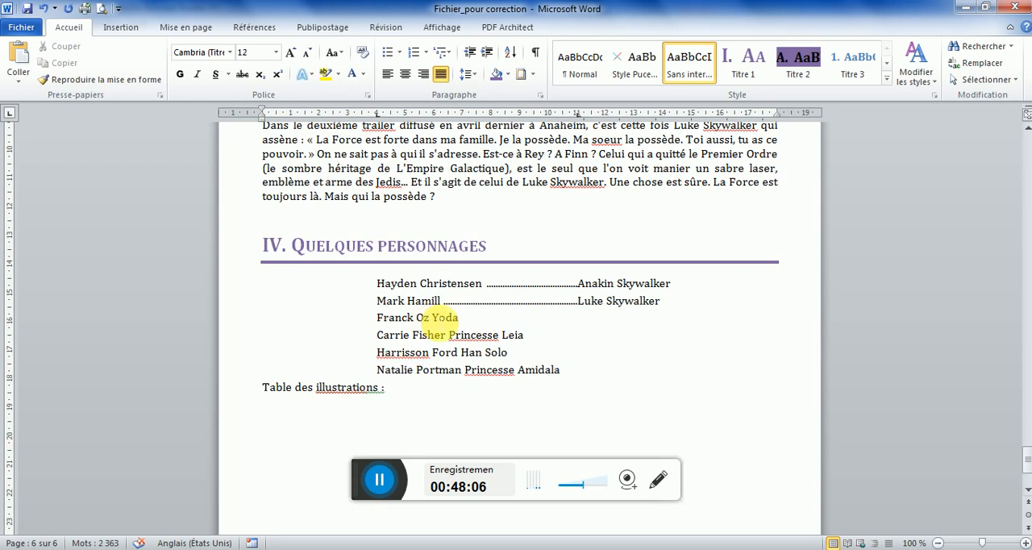
key("Tab")
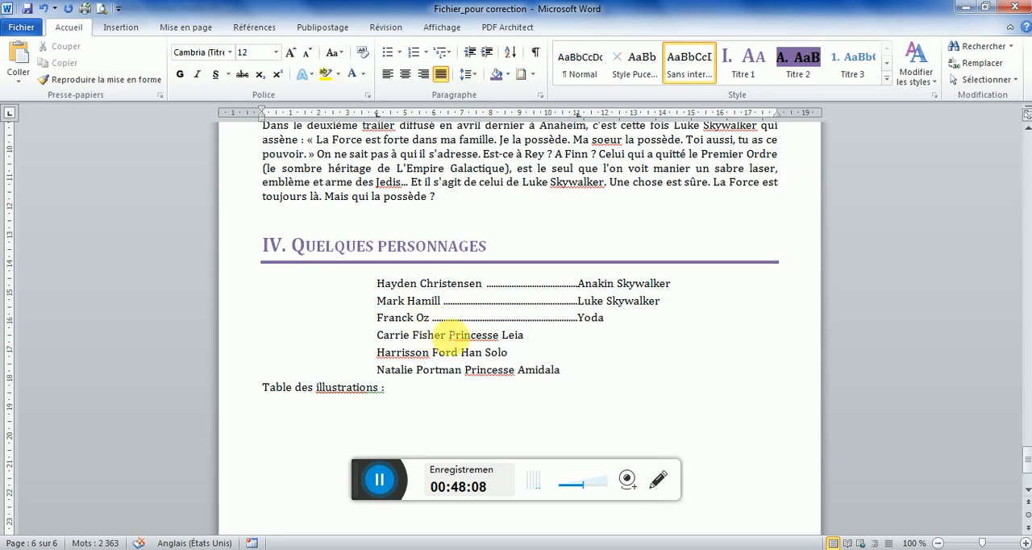
left_click(450, 335)
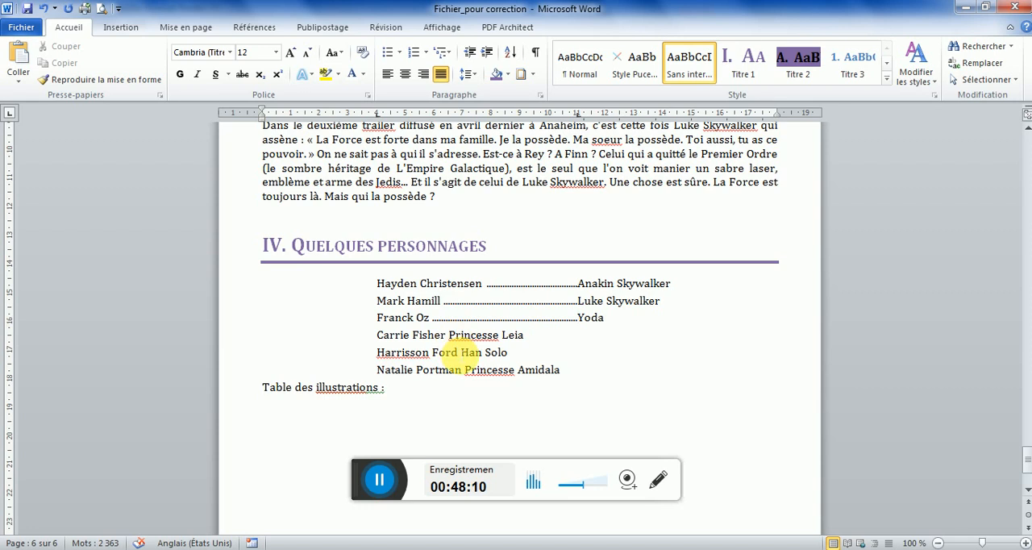
key("Tab")
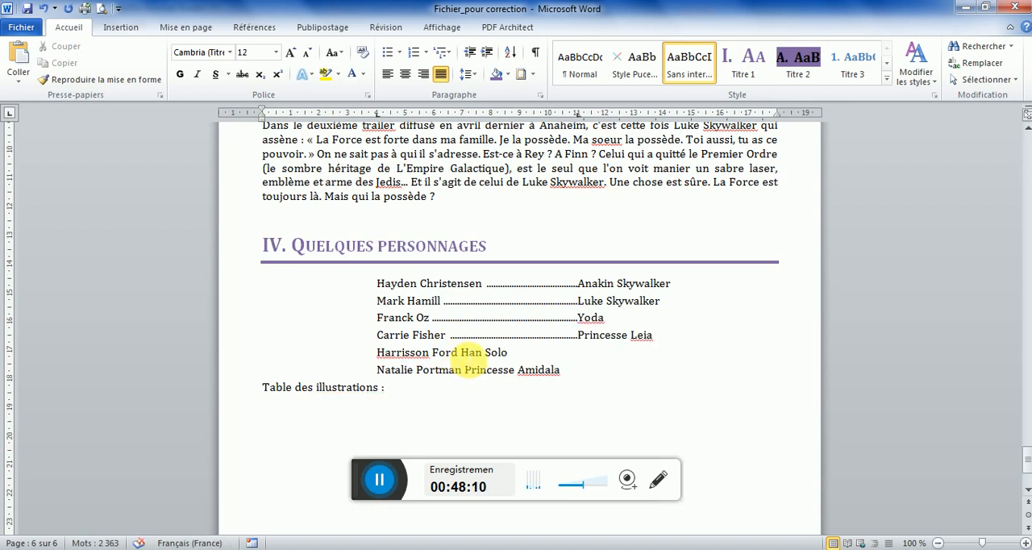
left_click(462, 352)
key("Tab")
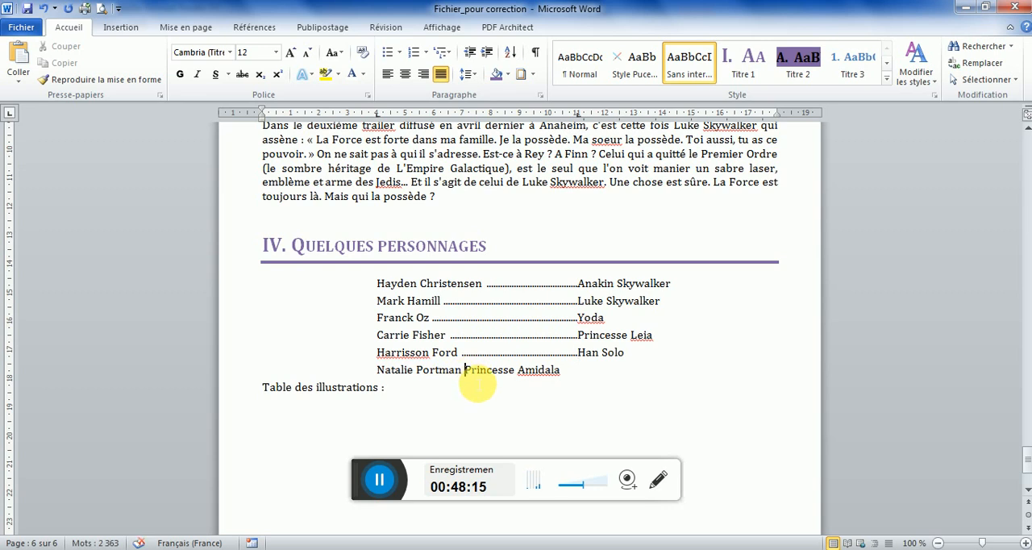
key("Tab")
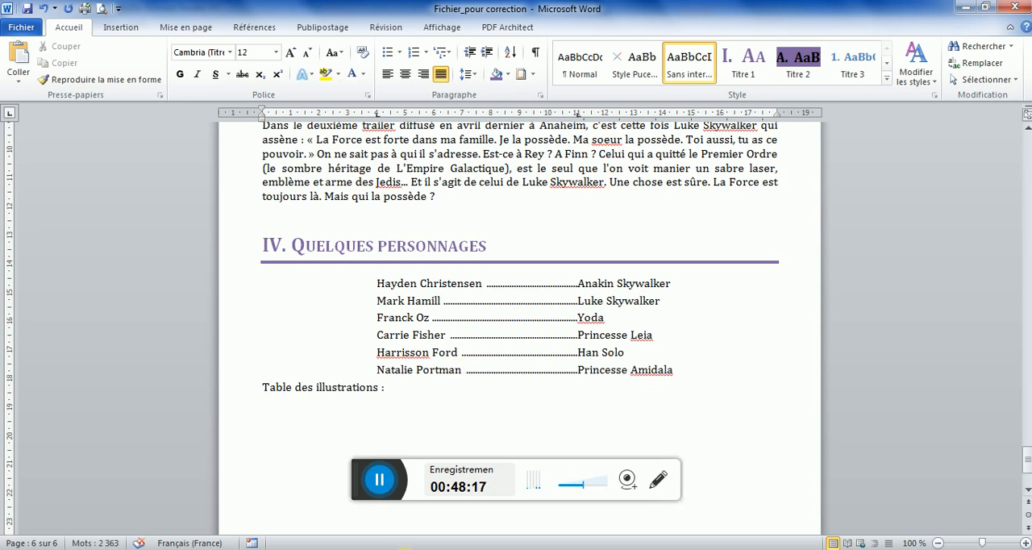
After checking the model PDF, make the line "Table des illustrations :" bold and underlined
key("alt+Tab")
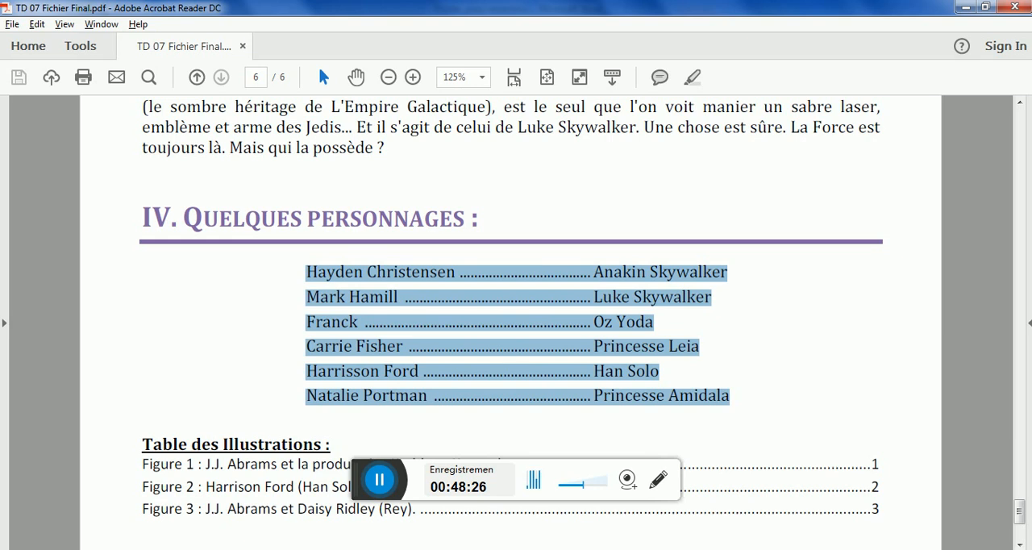
key("alt+Tab")
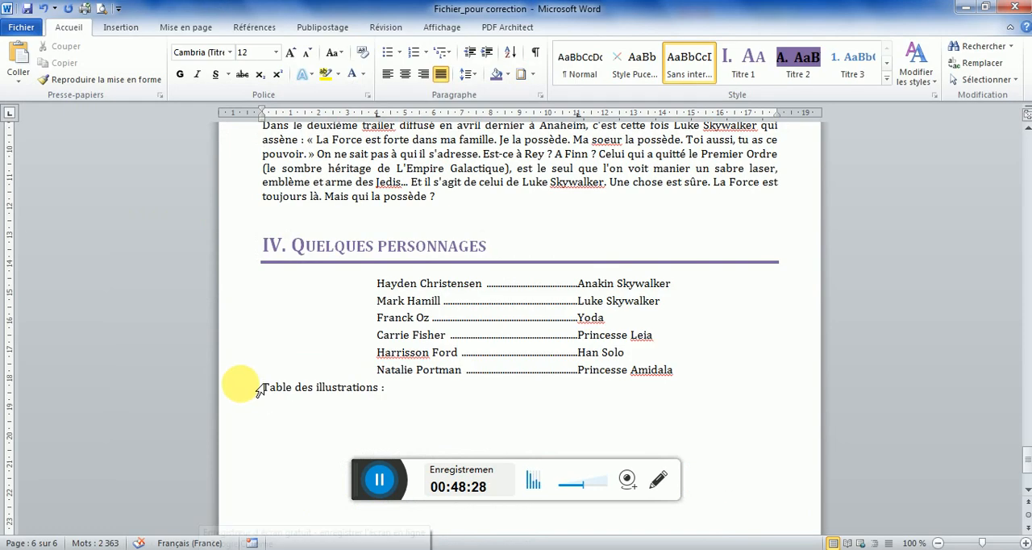
left_click(260, 392)
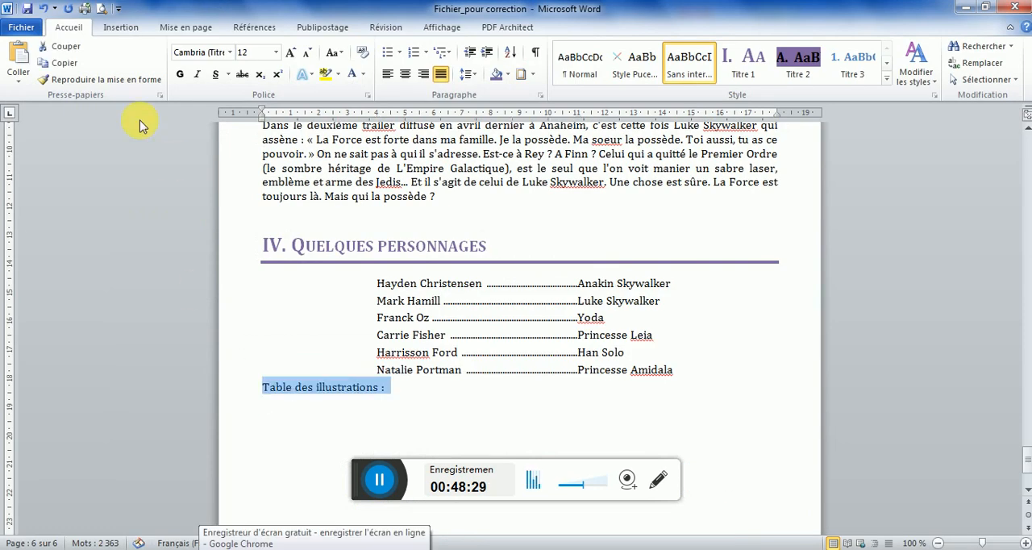
left_click(180, 75)
left_click(214, 74)
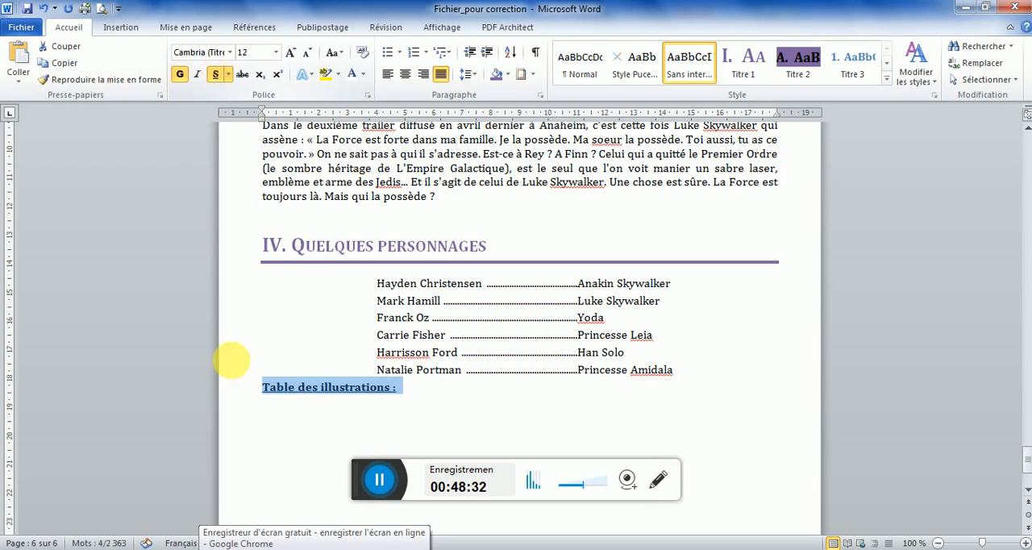
Insert a table of illustrations for the Figure captions below the "Table des illustrations :" line, with dotted leaders and right-aligned page numbers
left_click(303, 416)
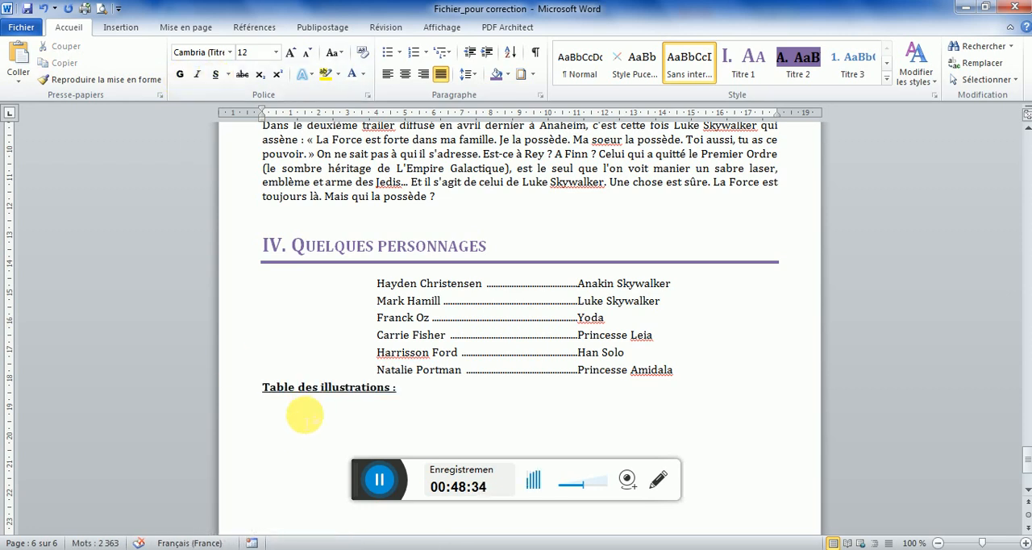
left_click(258, 30)
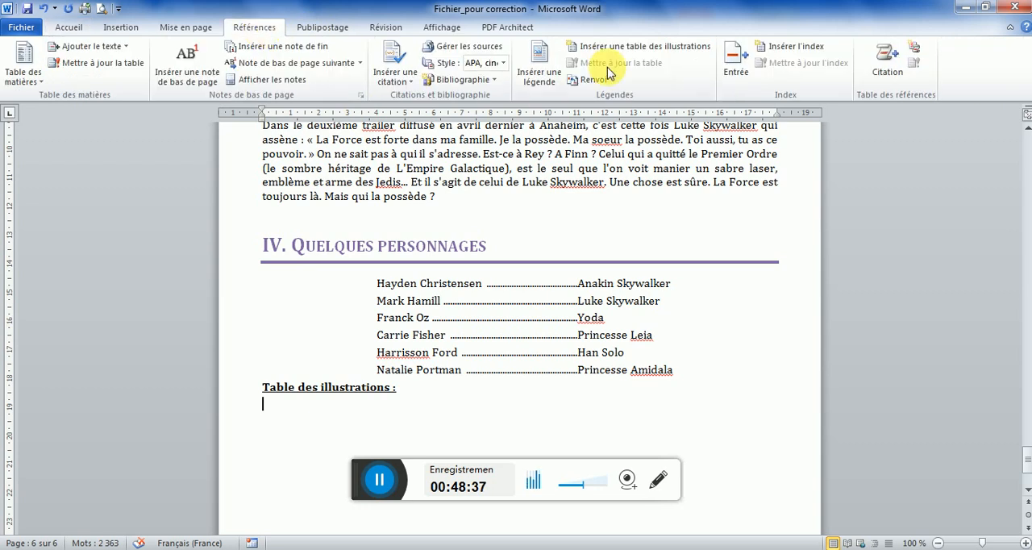
left_click(636, 50)
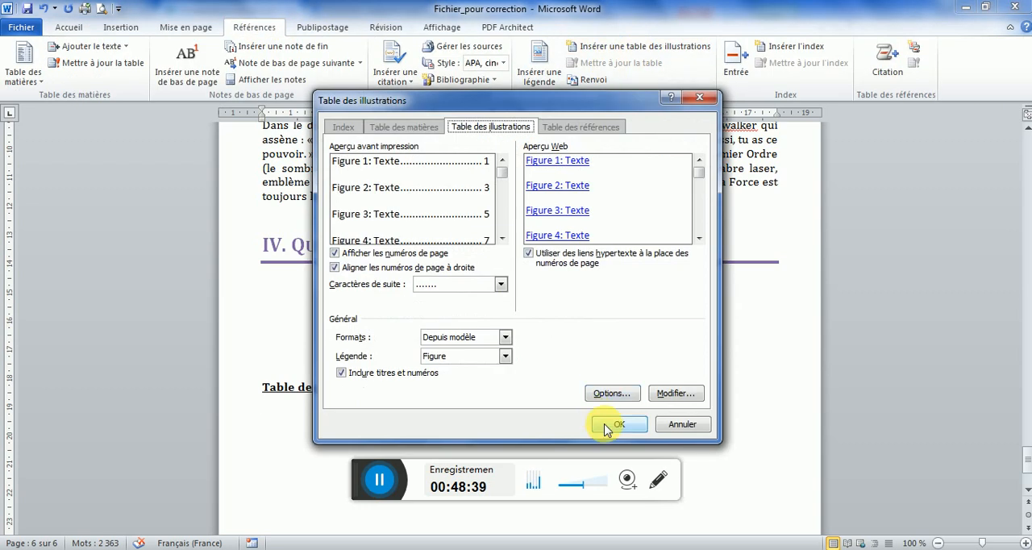
left_click(610, 427)
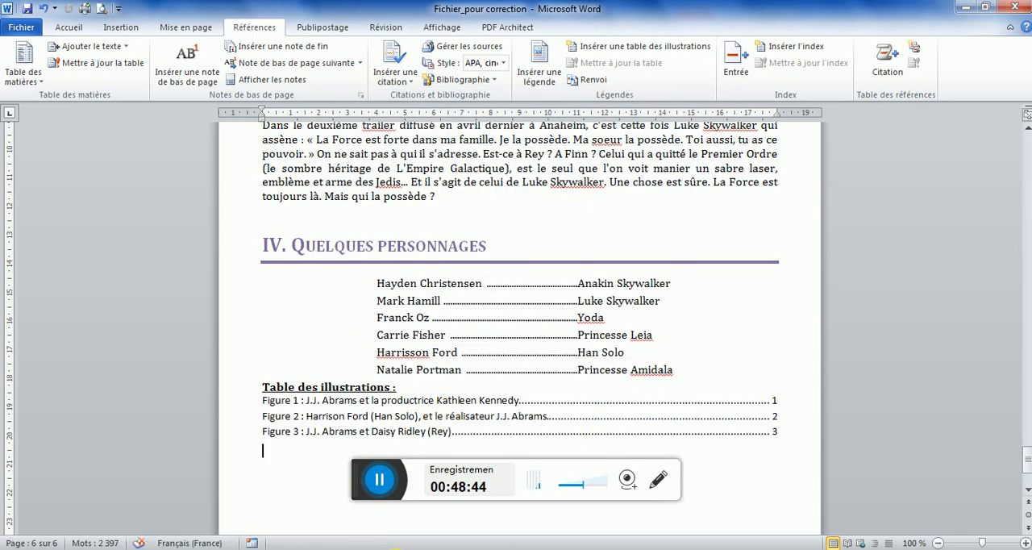
Switch to the model PDF in Acrobat Reader to compare the character list and the table of illustrations
left_click(371, 548)
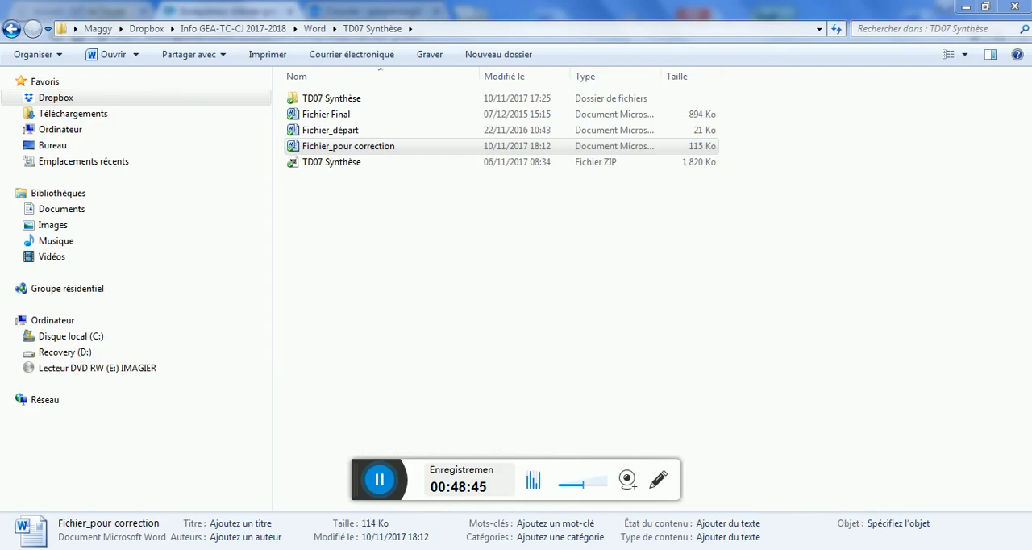
left_click(370, 549)
key("alt+Tab")
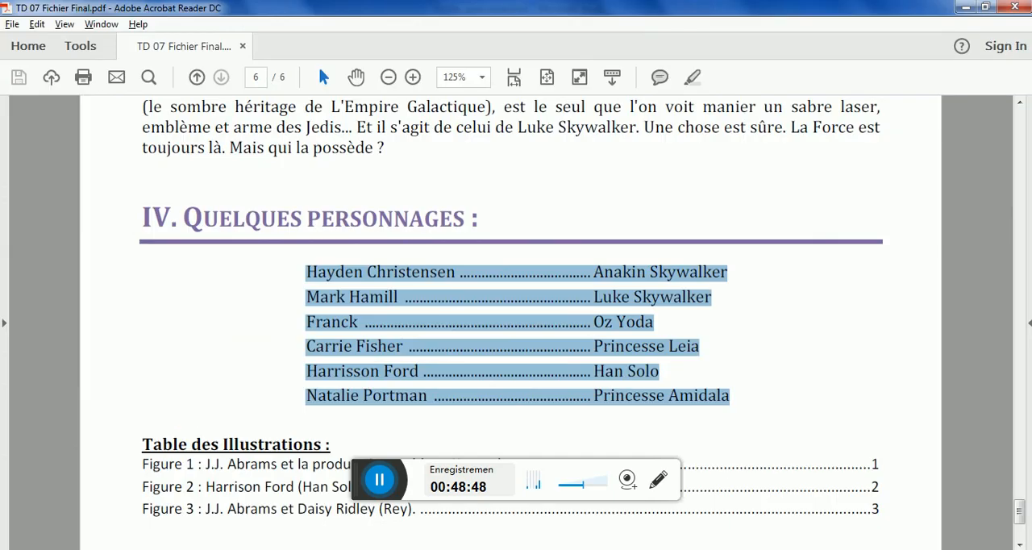
After checking the table of contents in the model PDF, switch to Word and update only the page numbers of the "Table des matières"
left_click_drag(1019, 511, 1017, 156)
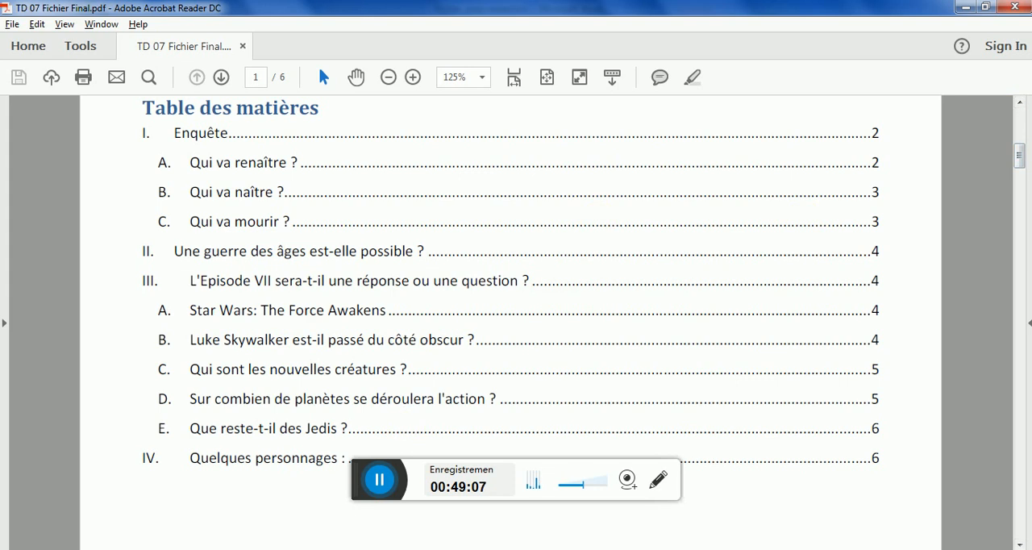
key("alt+Tab")
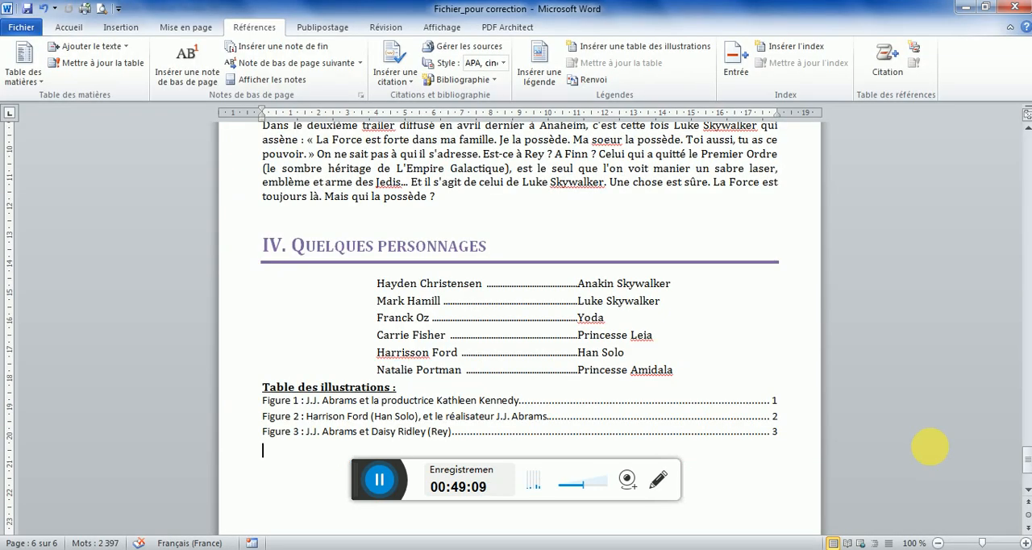
left_click_drag(1027, 466, 1008, 166)
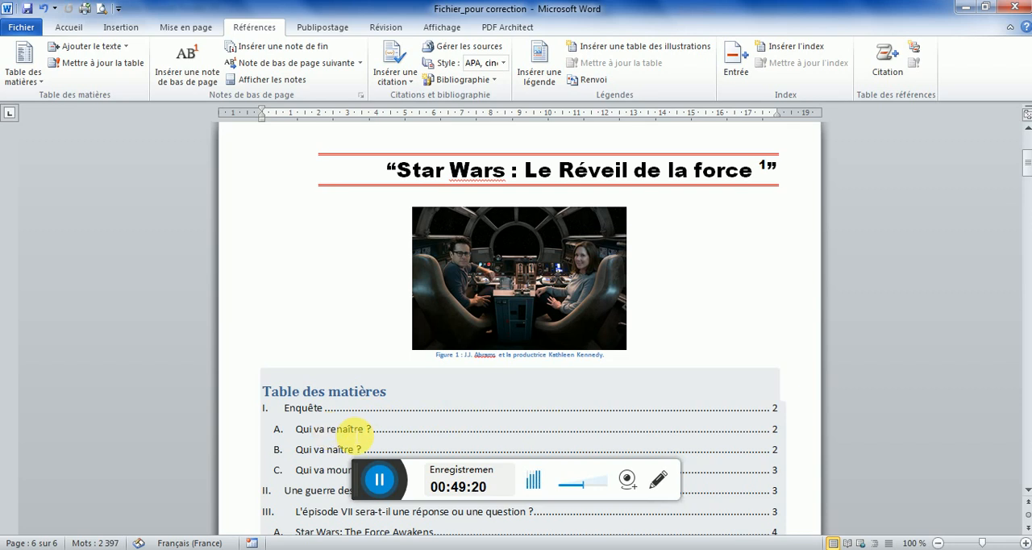
left_click(434, 427)
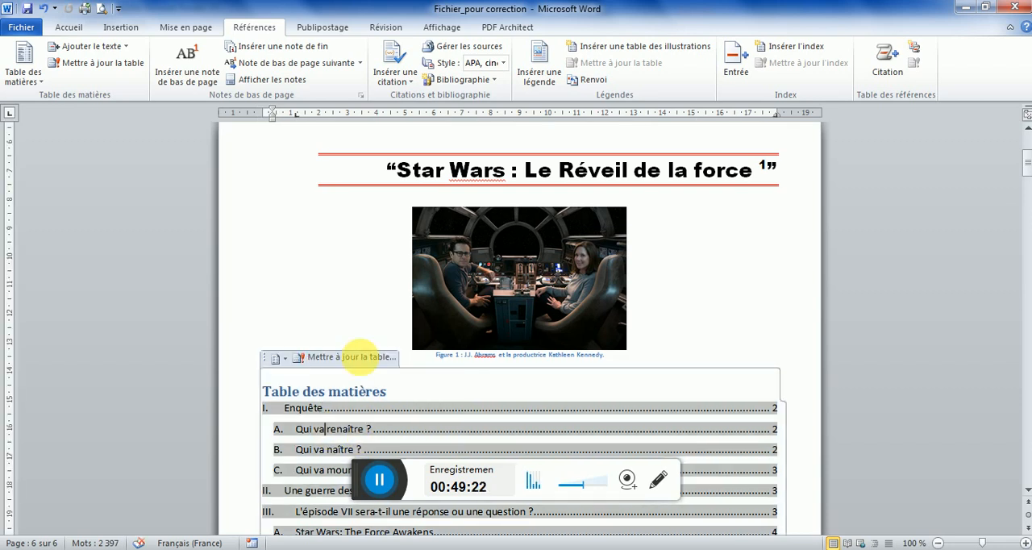
left_click(352, 355)
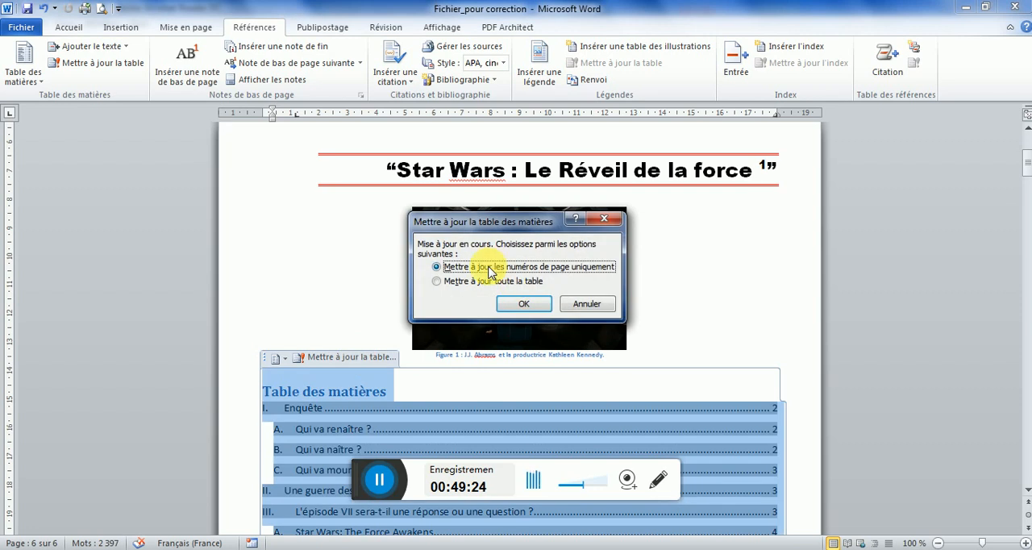
left_click(519, 305)
left_click_drag(1025, 172, 1025, 178)
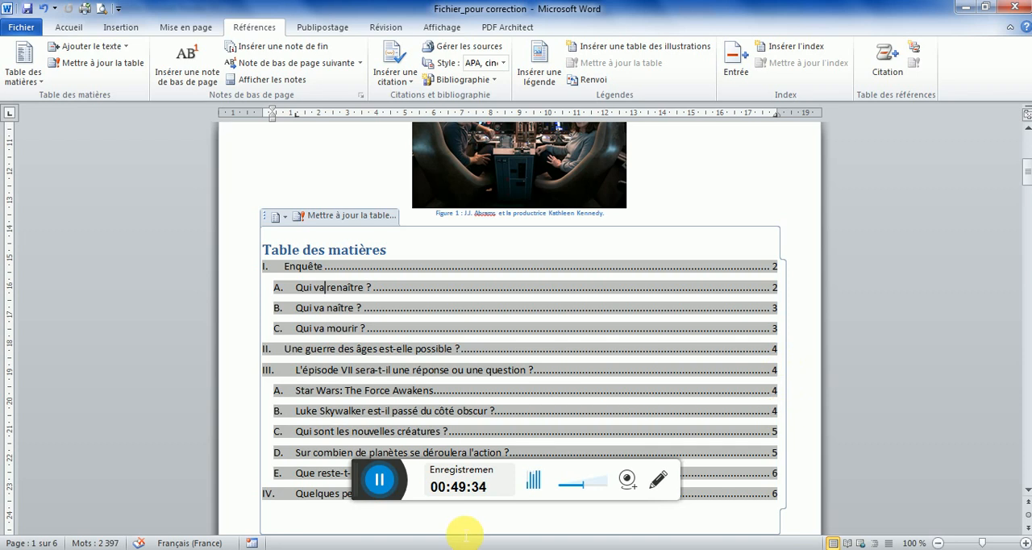
Compare the updated table of contents with the model PDF in Acrobat Reader, and save the Word document after reviewing its last page
left_click(407, 549)
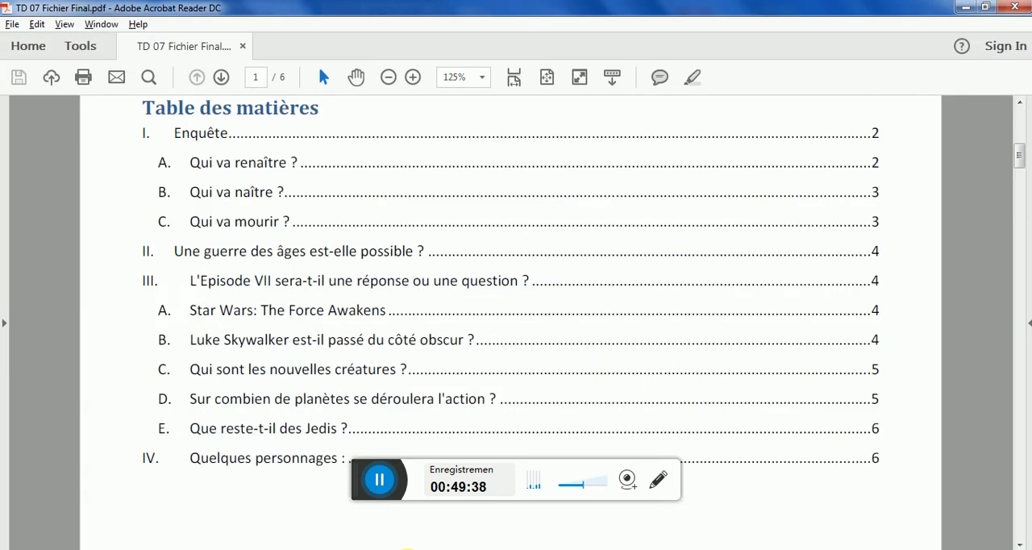
left_click(407, 549)
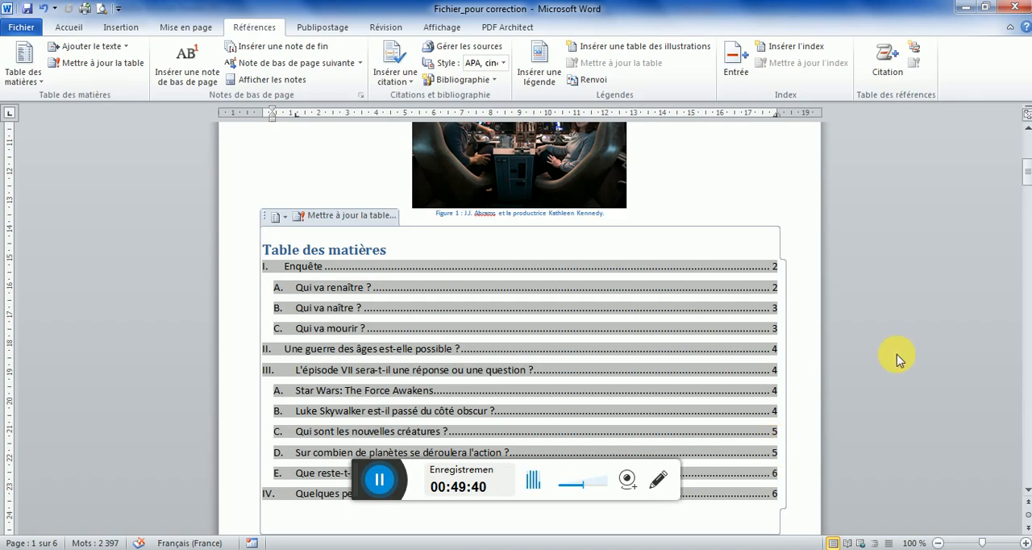
left_click(1029, 174)
left_click_drag(1028, 175, 1027, 441)
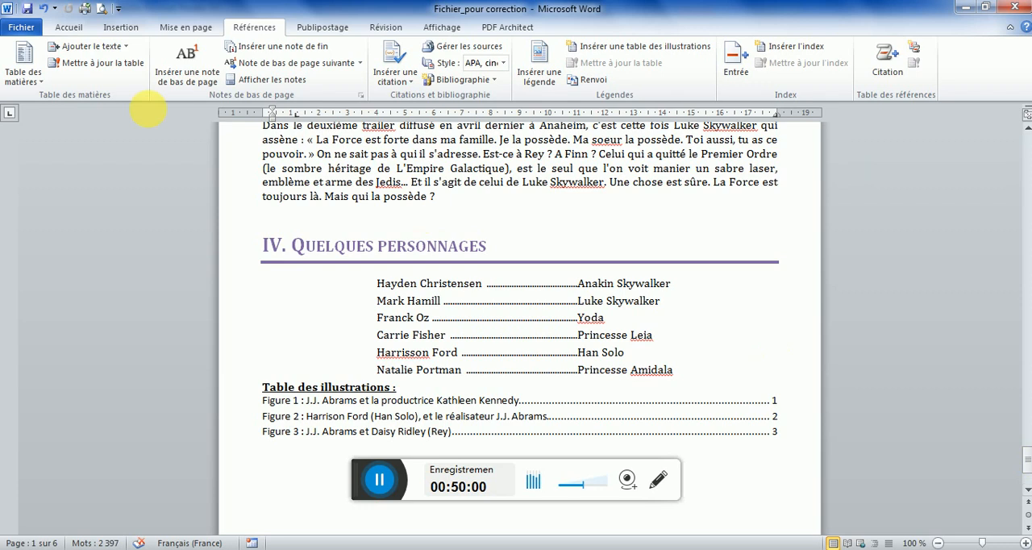
left_click(29, 8)
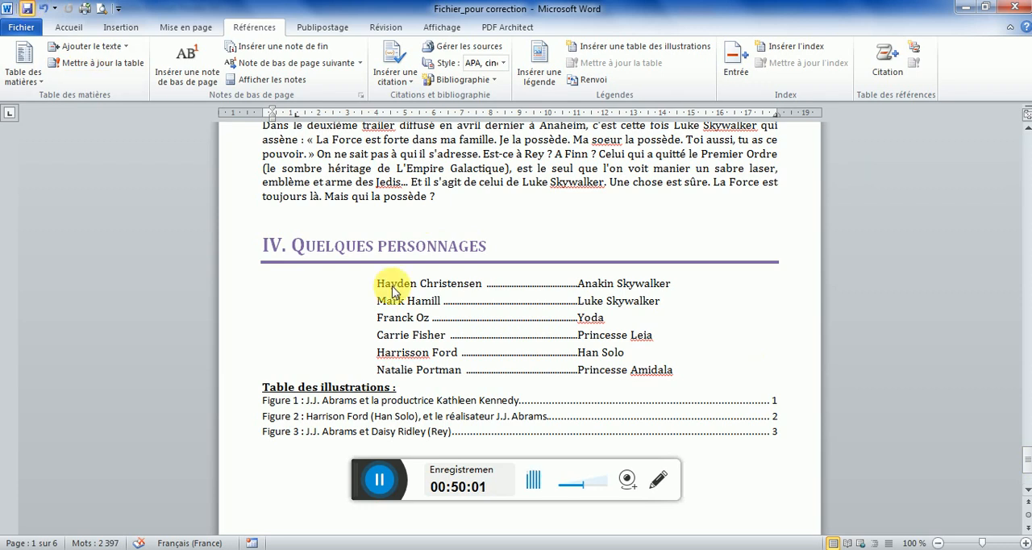